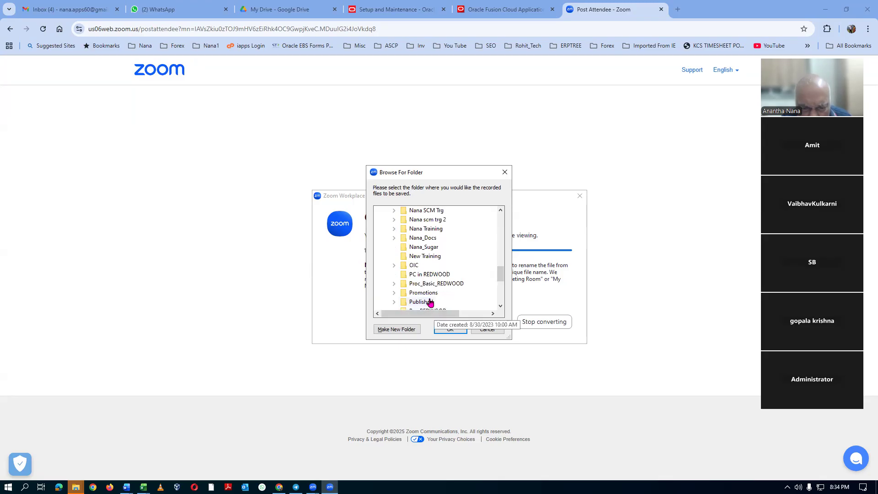
# Choose the Procurement_Classic_Basics folder inside Proc_Basic_REDWOOD as the save location for the converted meeting recording.
pyautogui.click(395, 284)
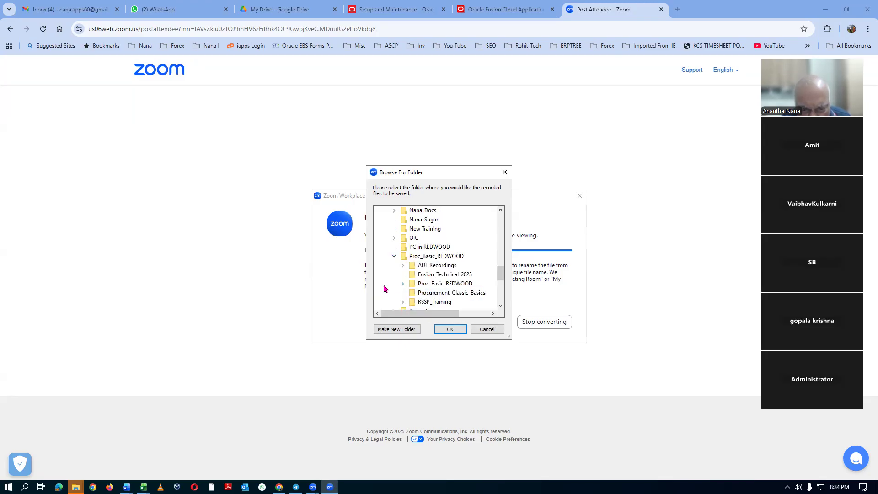
pyautogui.click(473, 298)
pyautogui.click(450, 329)
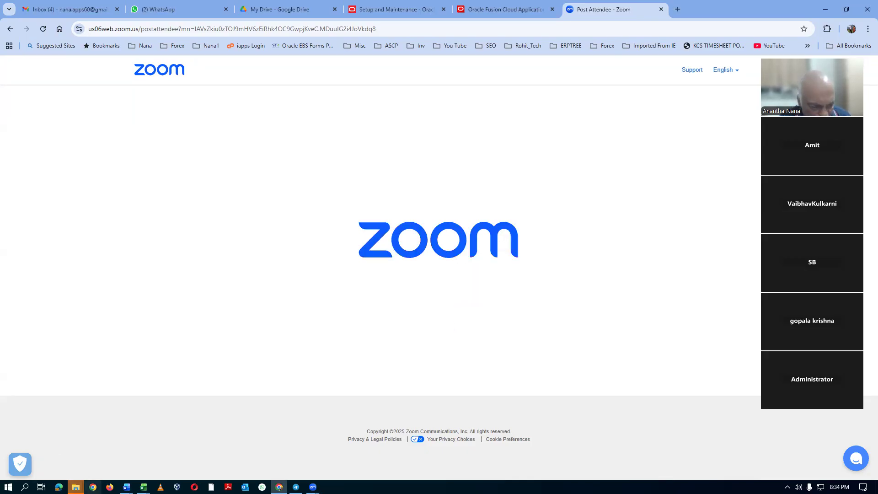
# Switch to File Explorer and check the contents of Proc_Basic_REDWOOD_Classroom_Records inside the nested Proc_Basic_REDWOOD folder.
pyautogui.moveTo(76, 486)
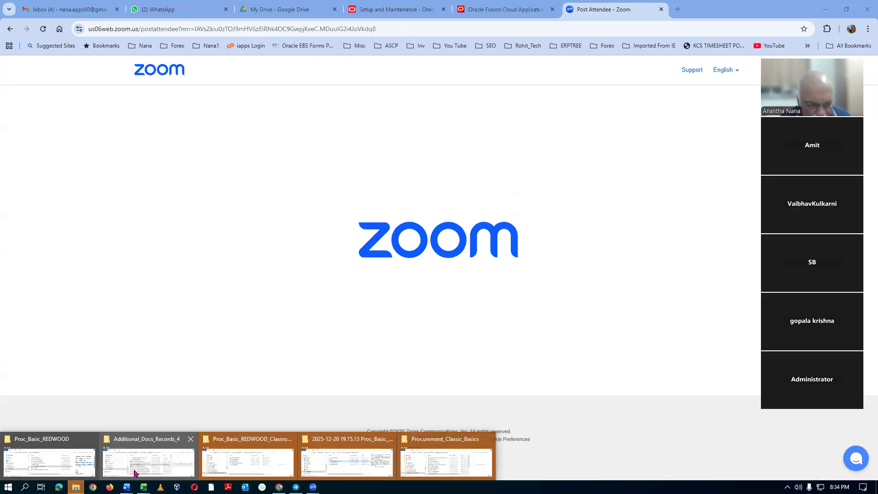
pyautogui.click(142, 458)
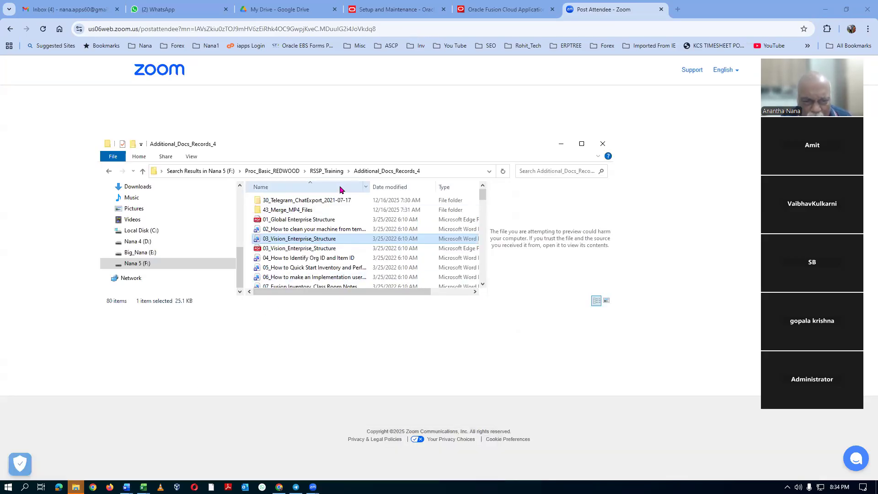
pyautogui.click(287, 172)
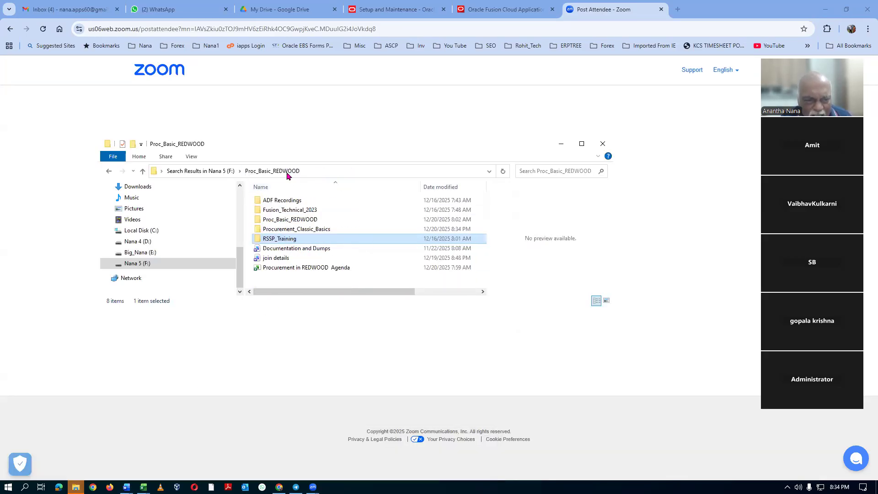
pyautogui.doubleClick(303, 221)
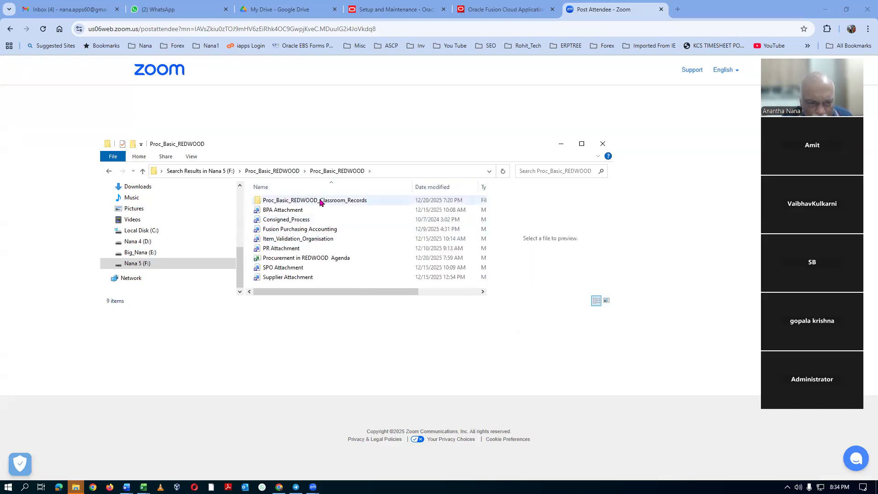
pyautogui.doubleClick(319, 200)
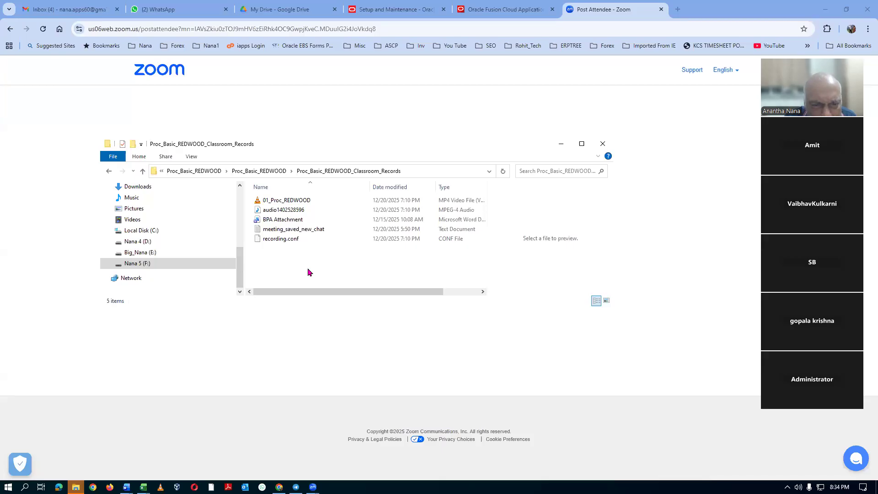
pyautogui.click(253, 172)
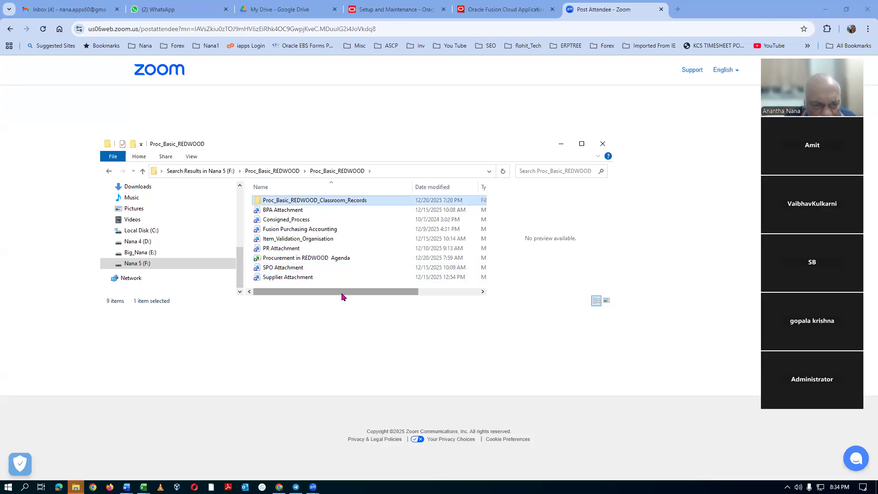
pyautogui.doubleClick(343, 201)
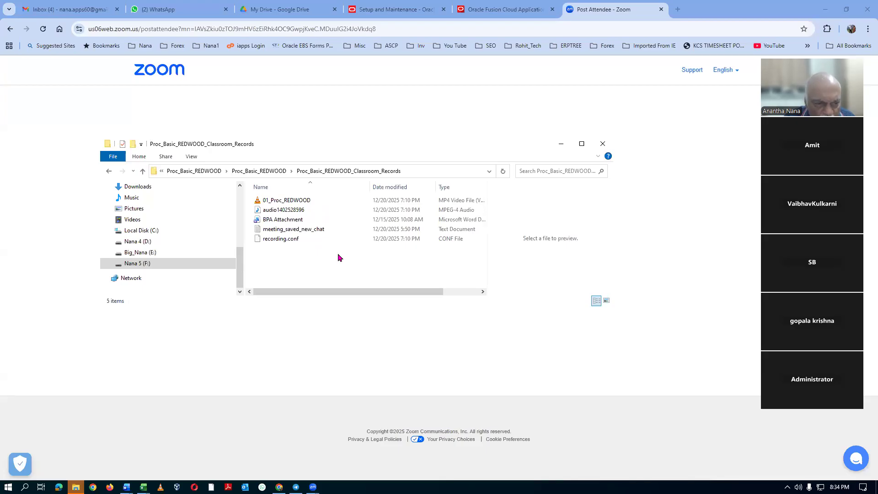
# Inspect the recording files in the Documents\Zoom folder 2025-12-20 20.30.05 Proc_Basic_REDWOOD_Training.
pyautogui.moveTo(239, 268); pyautogui.dragTo(238, 194)
pyautogui.click(139, 227)
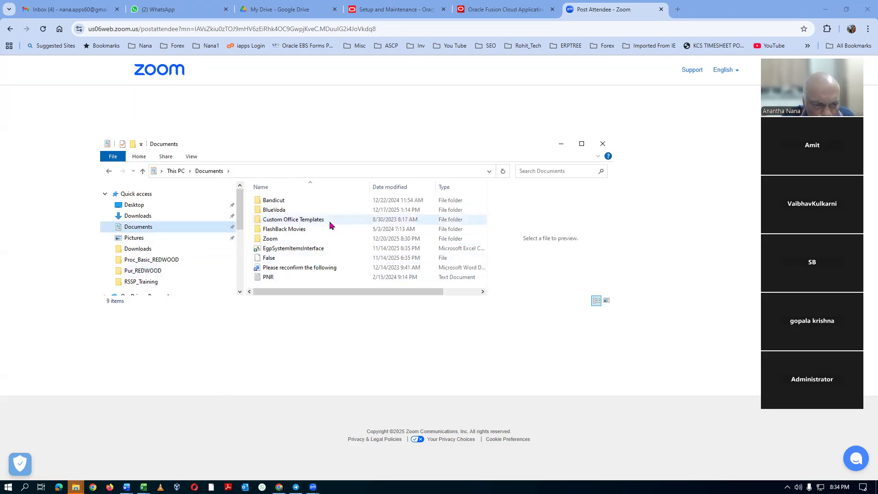
pyautogui.doubleClick(310, 239)
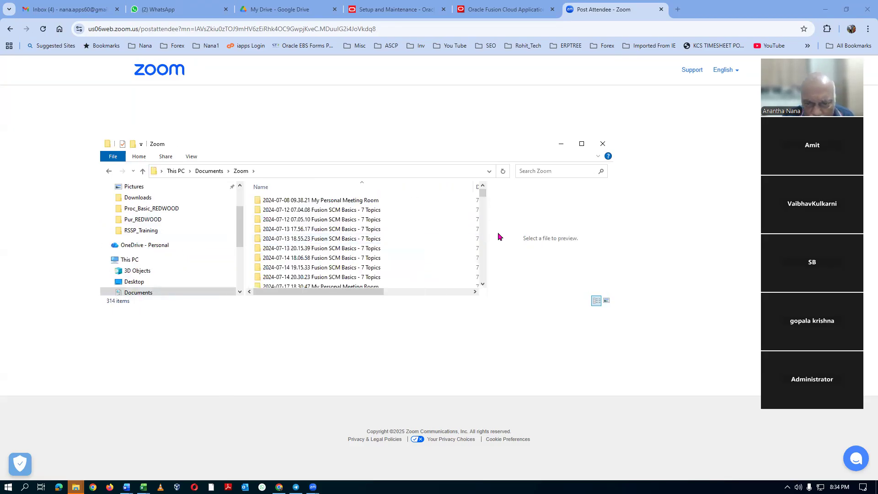
pyautogui.moveTo(482, 191); pyautogui.dragTo(486, 289)
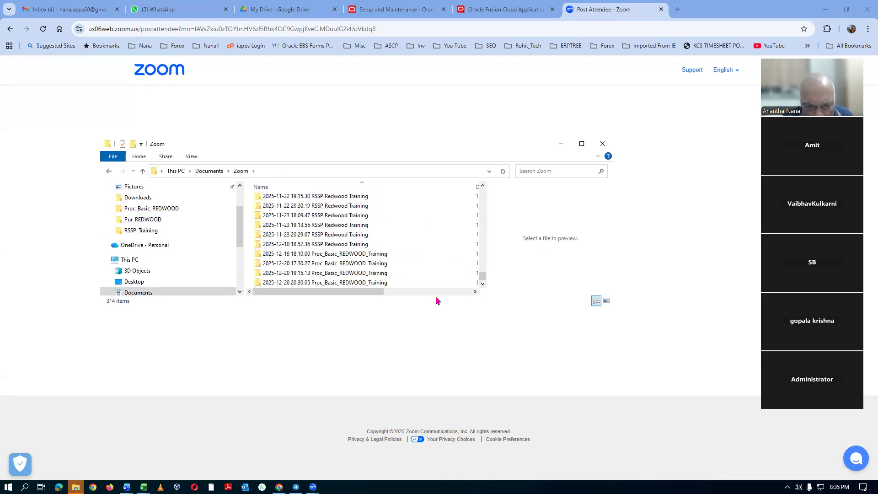
pyautogui.doubleClick(384, 283)
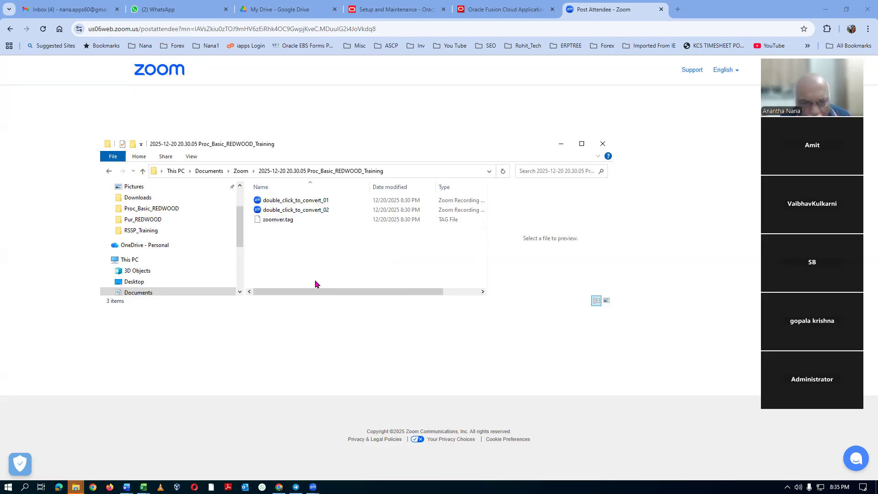
pyautogui.hotkey('alt', 'Tab')
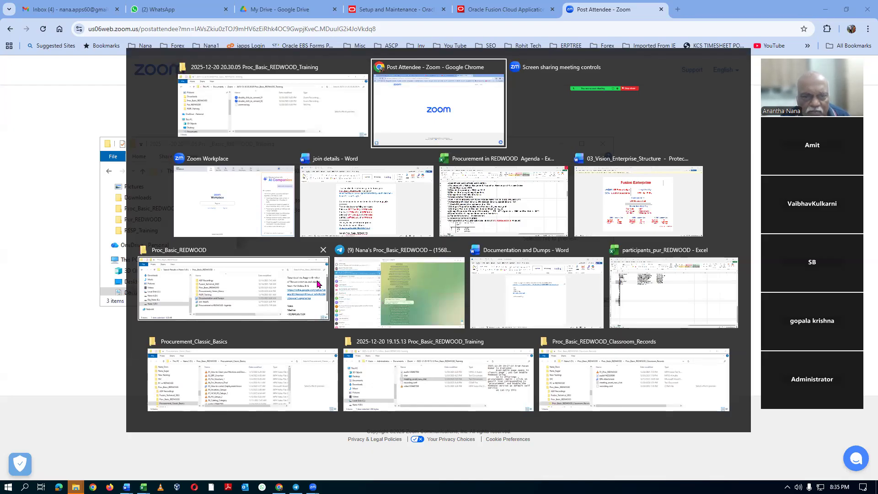
pyautogui.hotkey('alt', 'Tab')
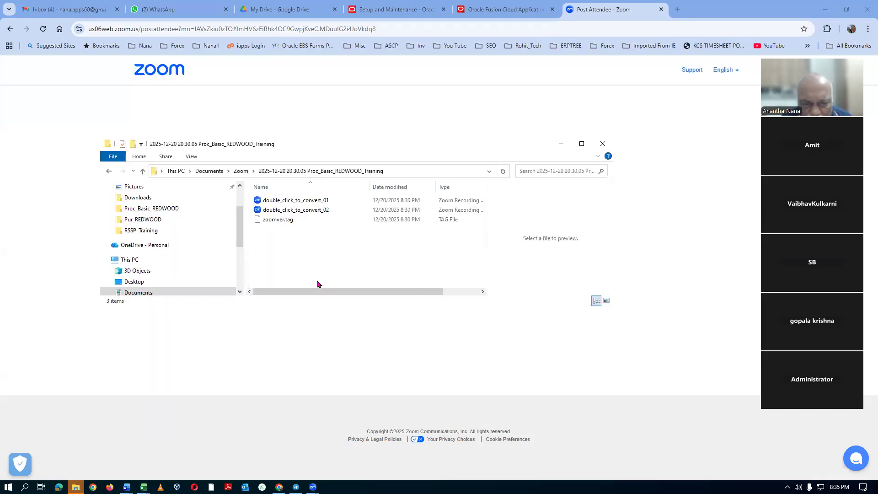
pyautogui.click(320, 214)
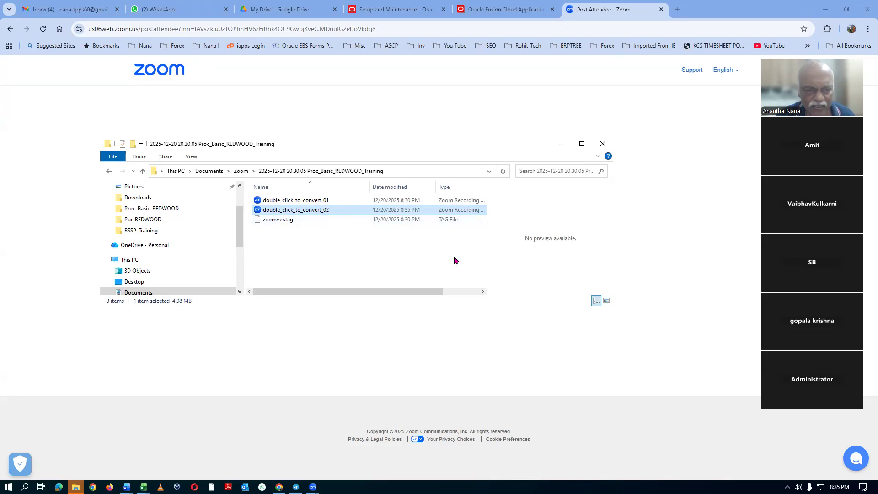
pyautogui.click(241, 171)
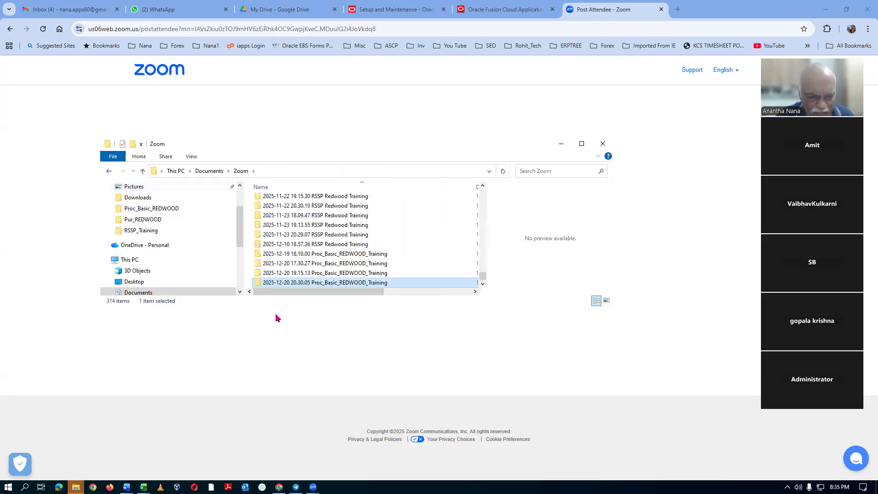
pyautogui.click(331, 273)
pyautogui.doubleClick(330, 273)
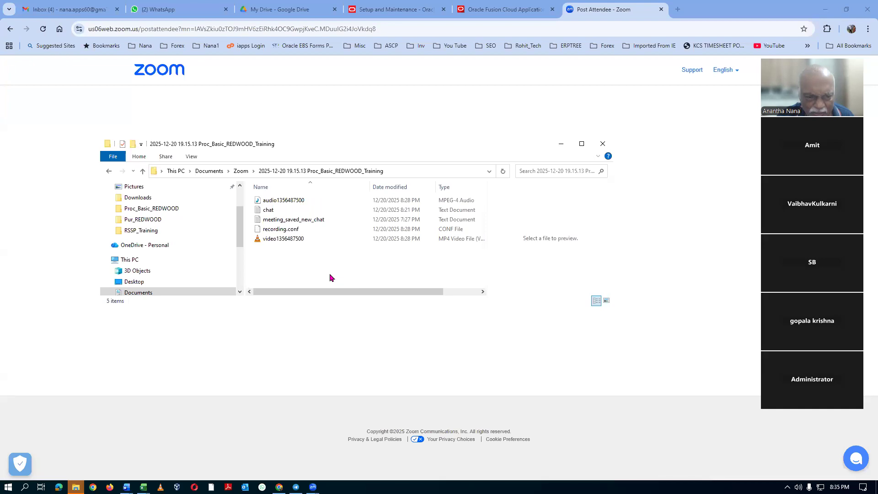
pyautogui.click(287, 242)
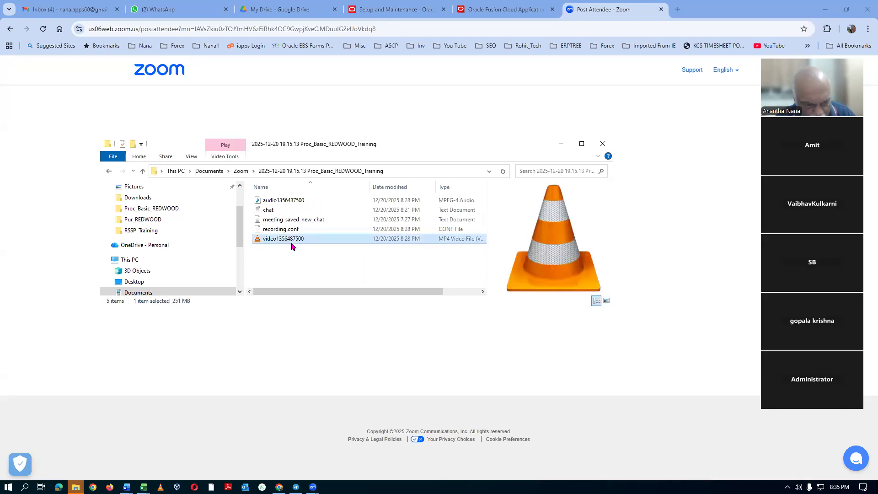
# Go to the F: drive and search it for "proc" to find the training folder.
pyautogui.moveTo(240, 243); pyautogui.dragTo(187, 299)
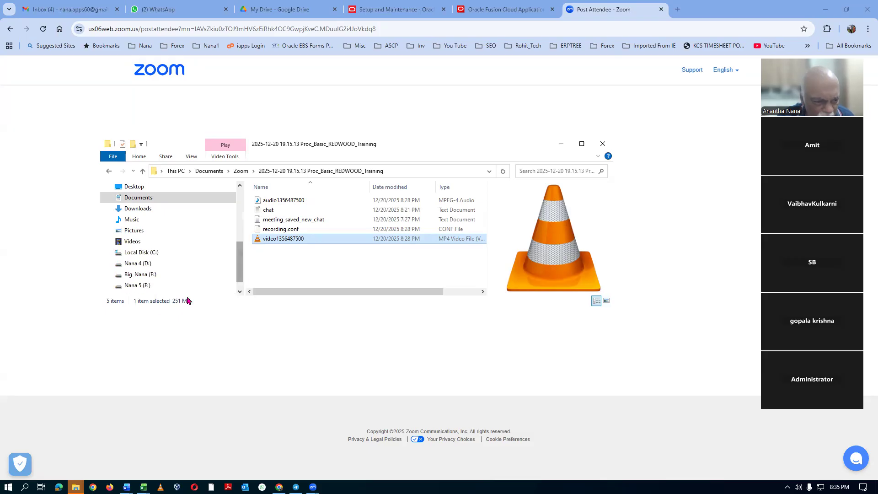
pyautogui.click(160, 288)
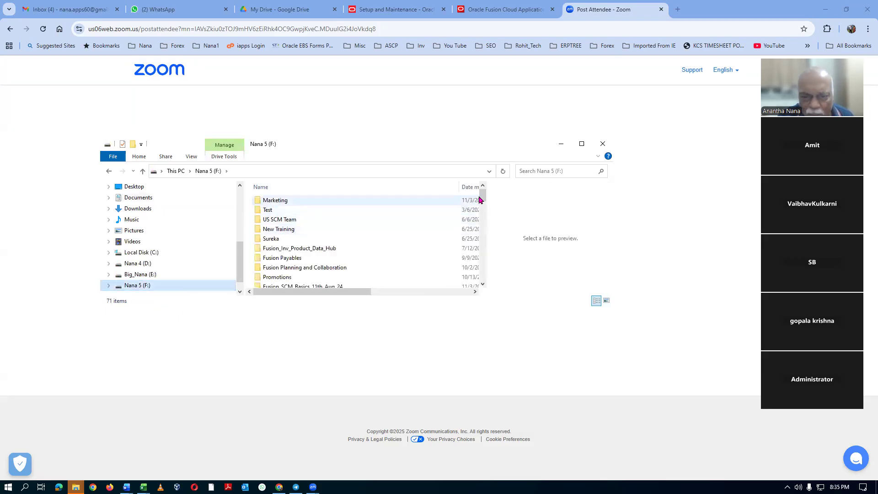
pyautogui.moveTo(481, 191); pyautogui.dragTo(489, 228)
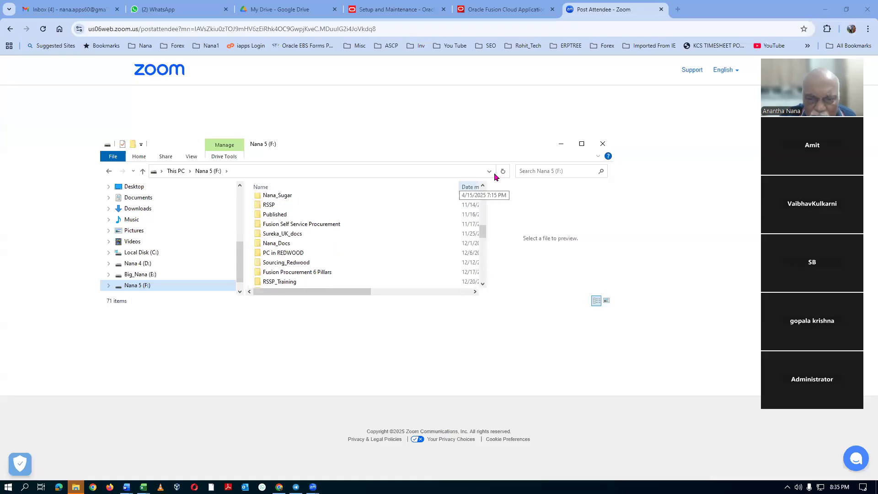
pyautogui.click(534, 170)
pyautogui.write('proc')
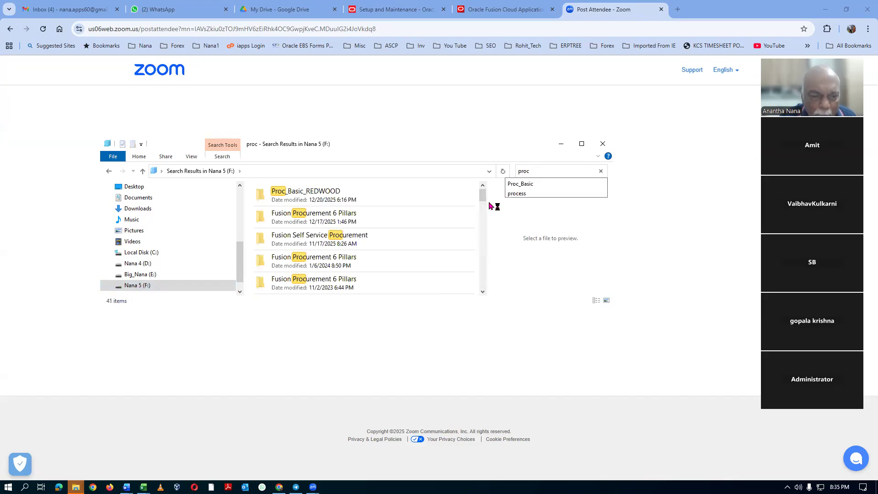
pyautogui.click(357, 197)
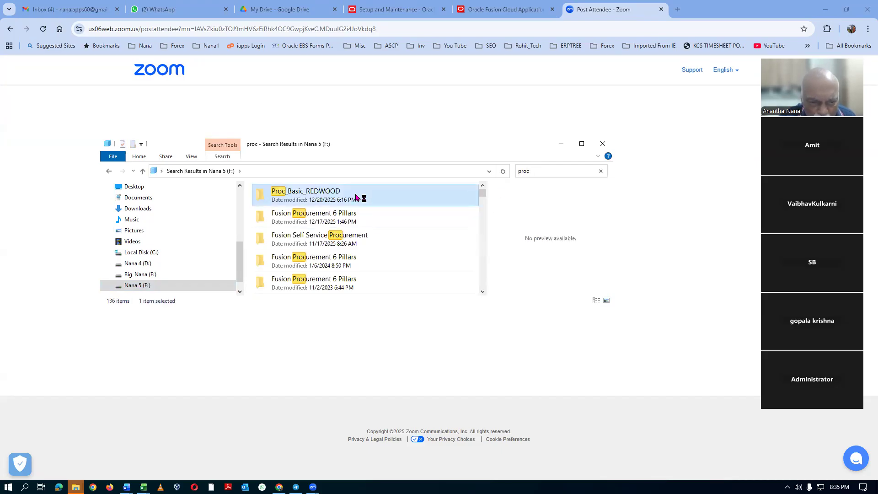
pyautogui.doubleClick(356, 198)
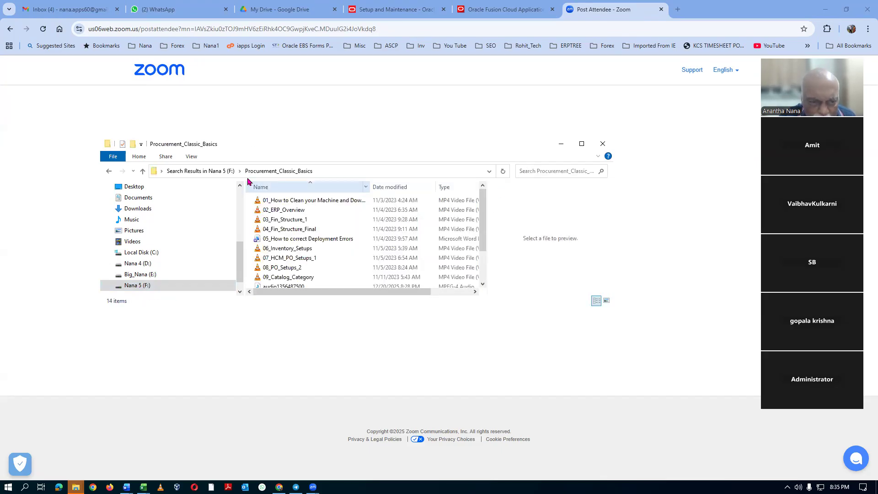
pyautogui.click(206, 173)
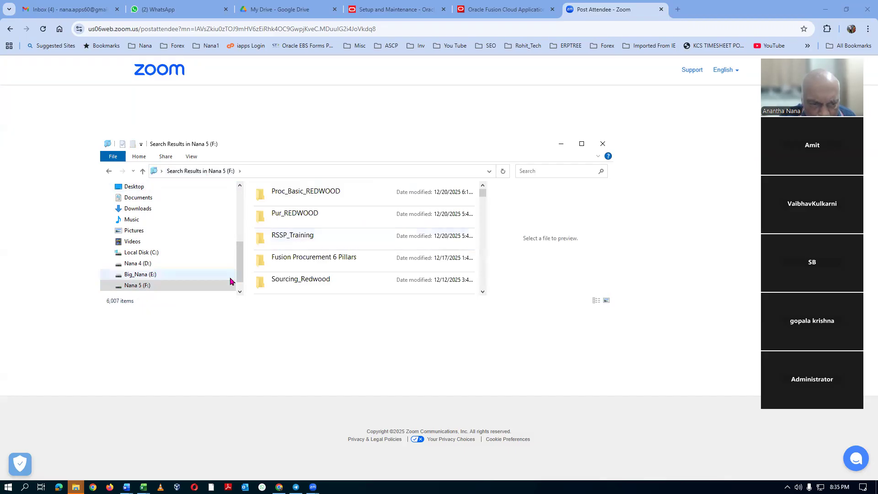
# Find Proc_Basic_REDWOOD by searching for "proc" and paste the copied video into its nested Proc_Basic_REDWOOD_Classroom_Records folder.
pyautogui.click(550, 173)
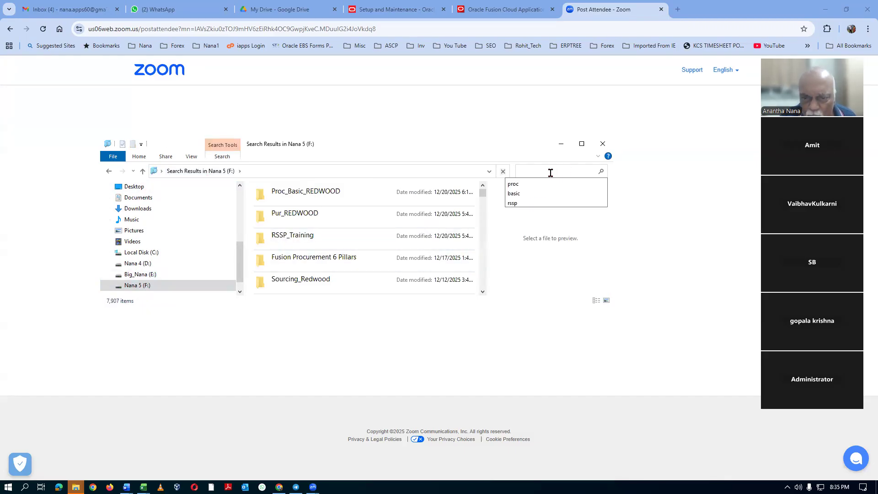
pyautogui.write('proc')
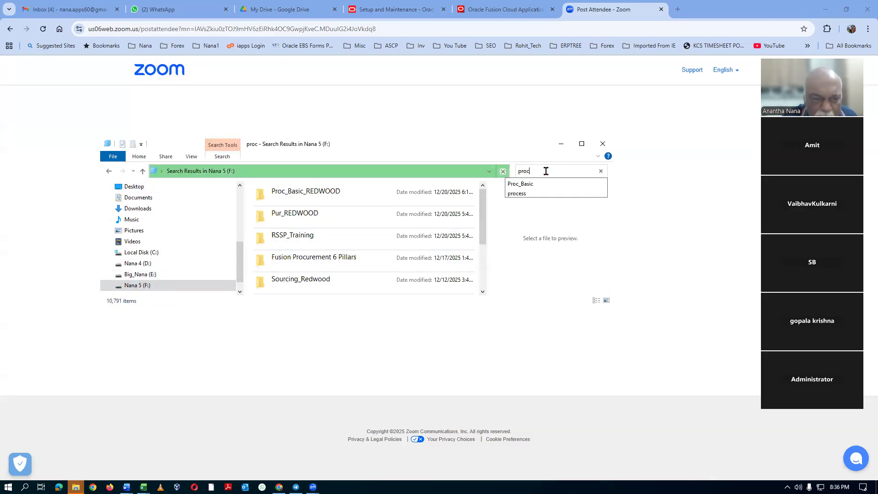
pyautogui.doubleClick(384, 198)
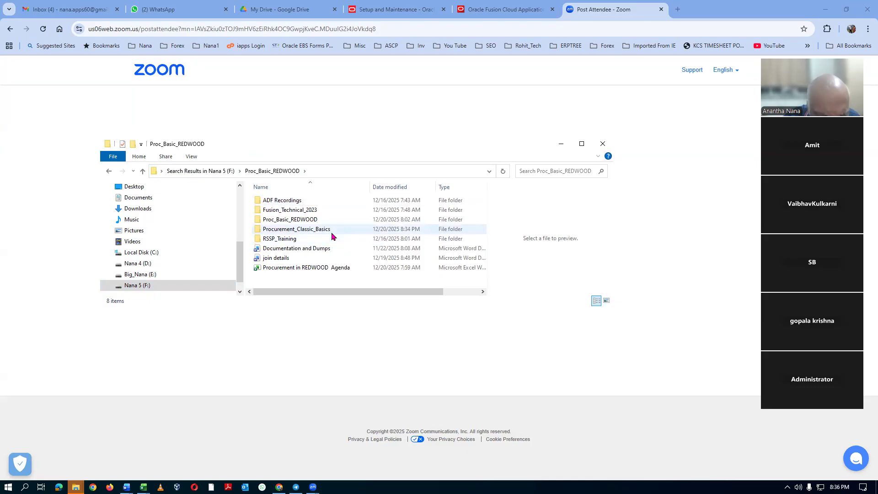
pyautogui.doubleClick(329, 220)
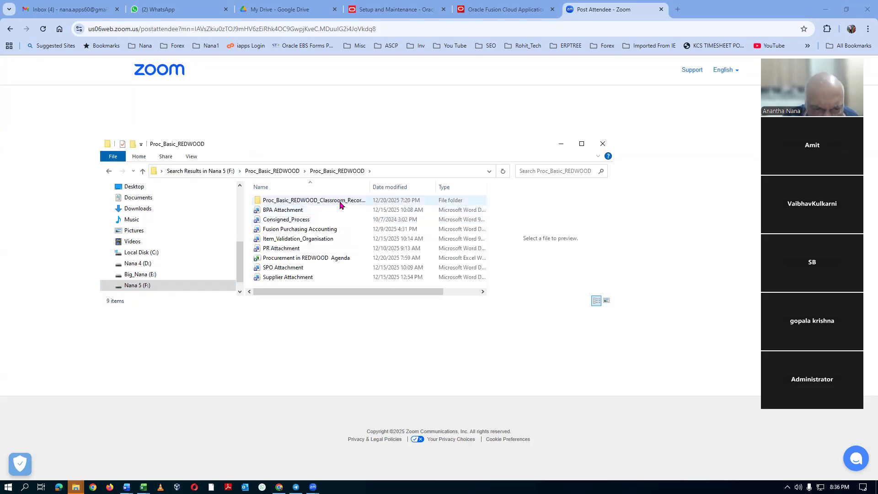
pyautogui.doubleClick(340, 202)
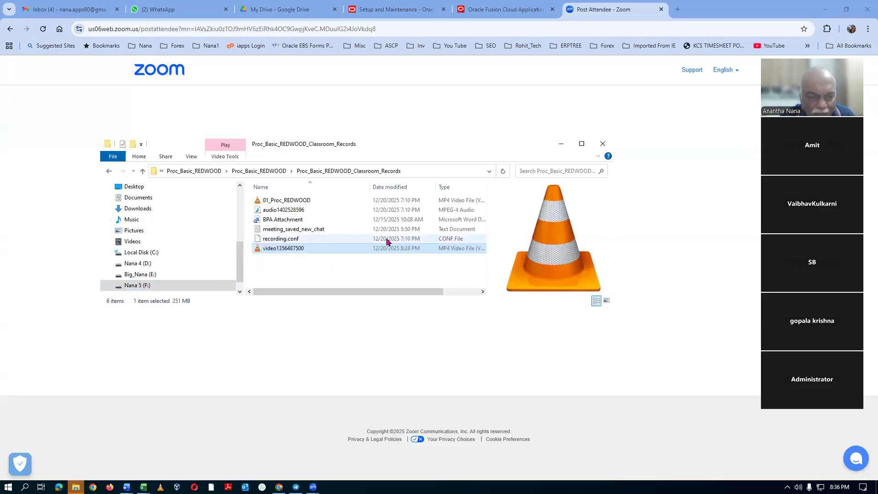
pyautogui.rightClick(306, 248)
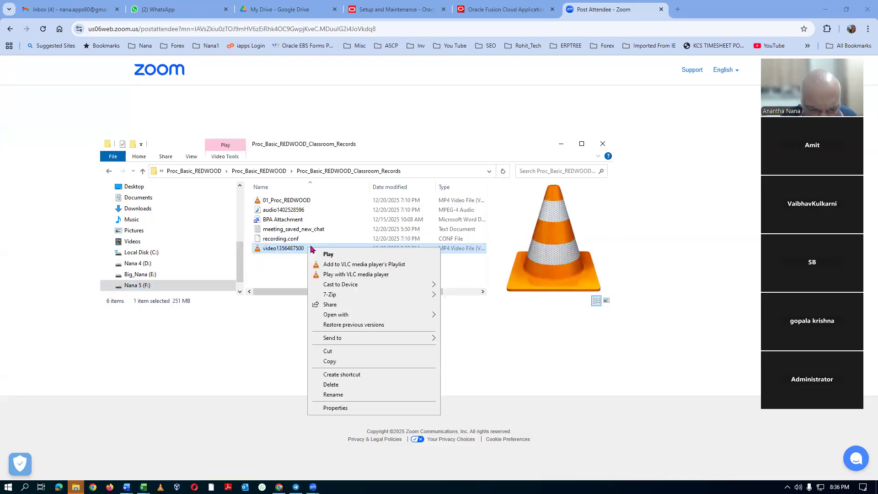
pyautogui.click(332, 394)
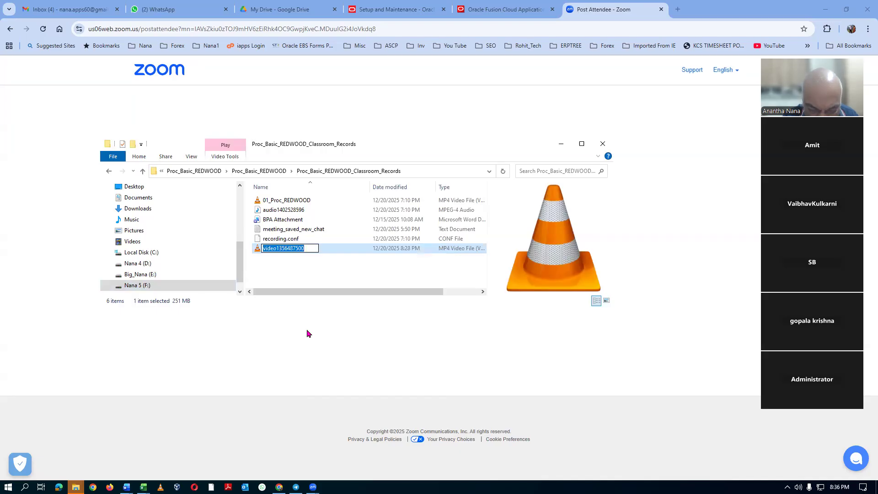
pyautogui.write('02_')
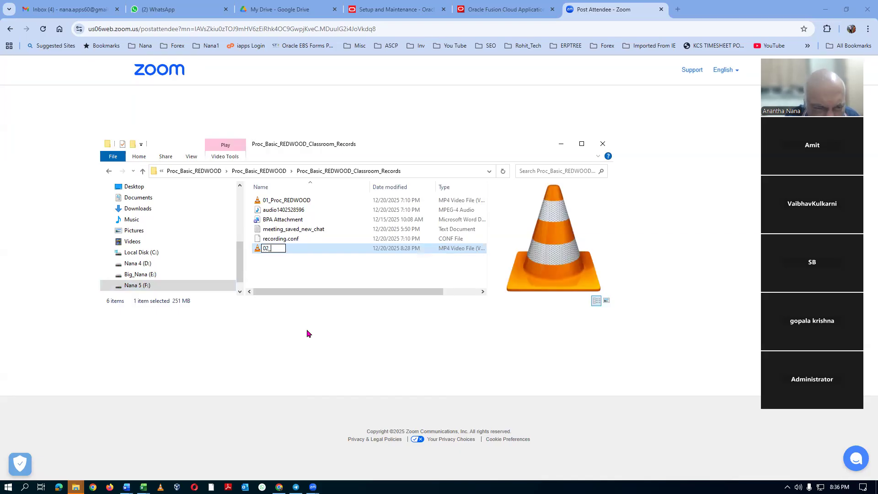
pyautogui.write('Proc_REDWO')
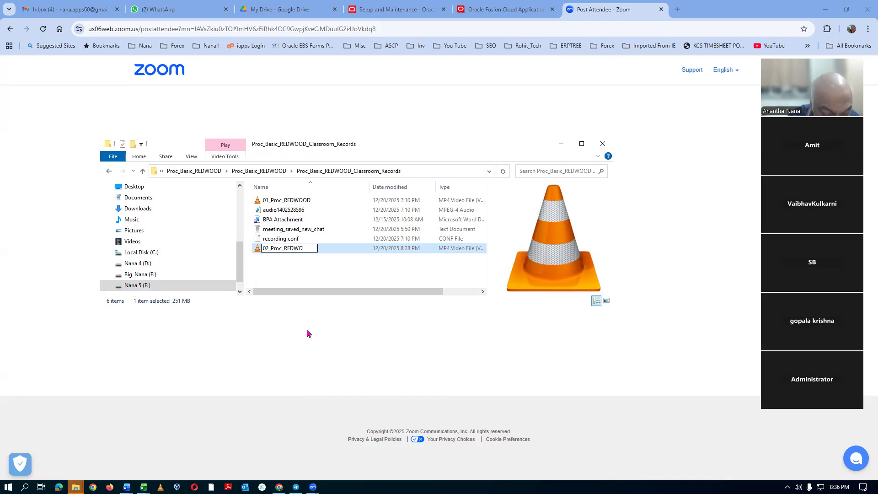
pyautogui.write('OD')
pyautogui.press('Return')
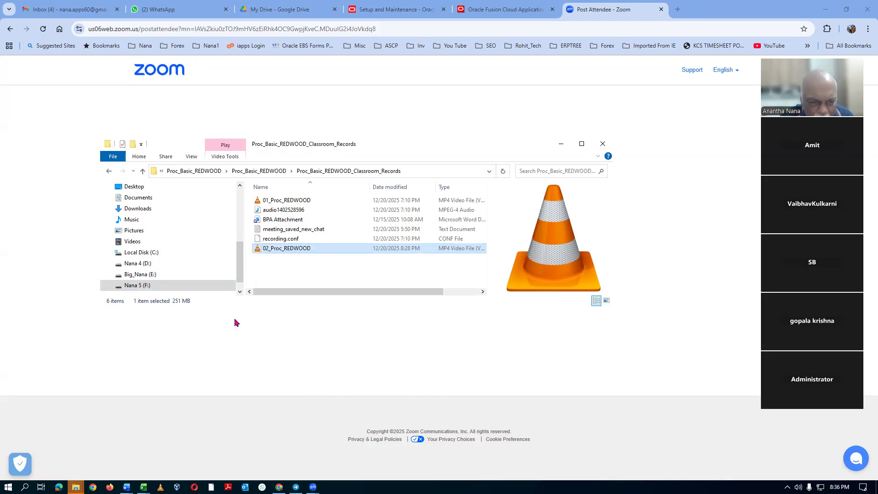
# Play the 02_Proc_REDWOOD video briefly to check the recording, and quit the media player.
pyautogui.doubleClick(309, 249)
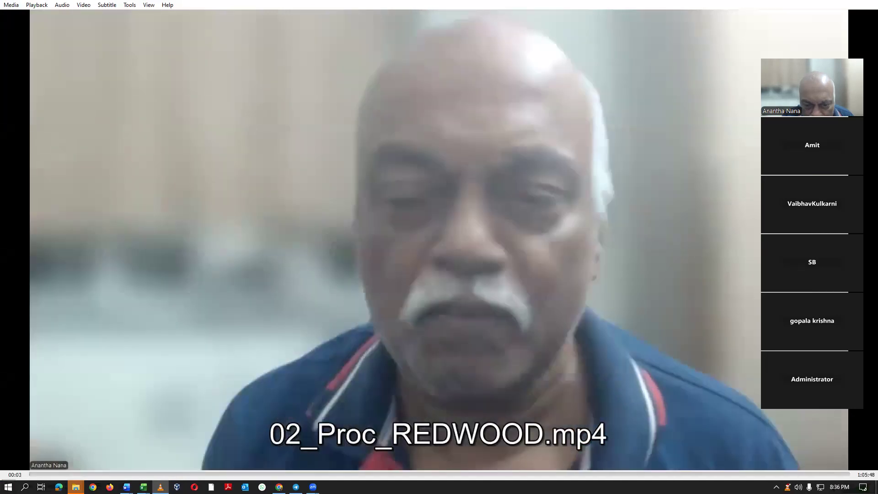
pyautogui.rightClick(527, 82)
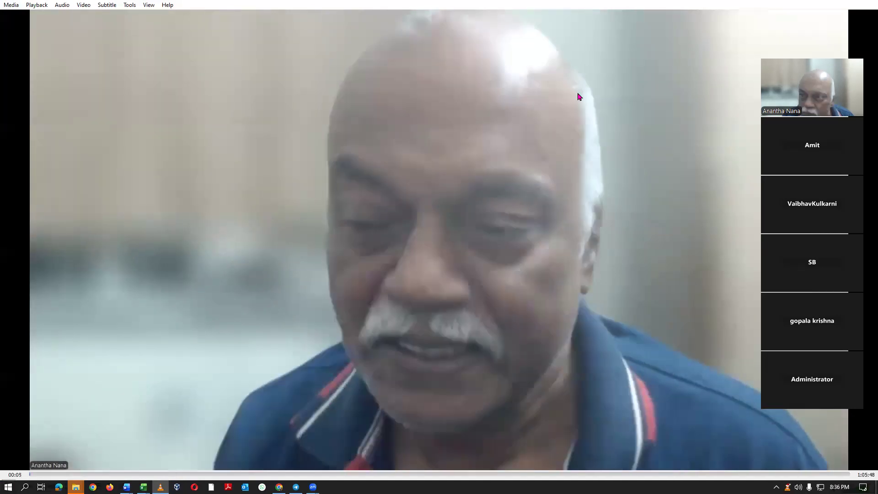
pyautogui.click(697, 78)
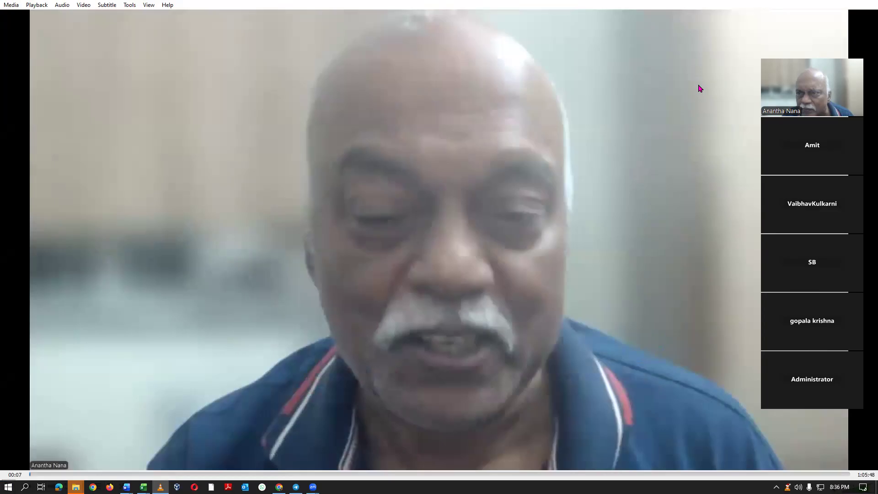
pyautogui.rightClick(697, 50)
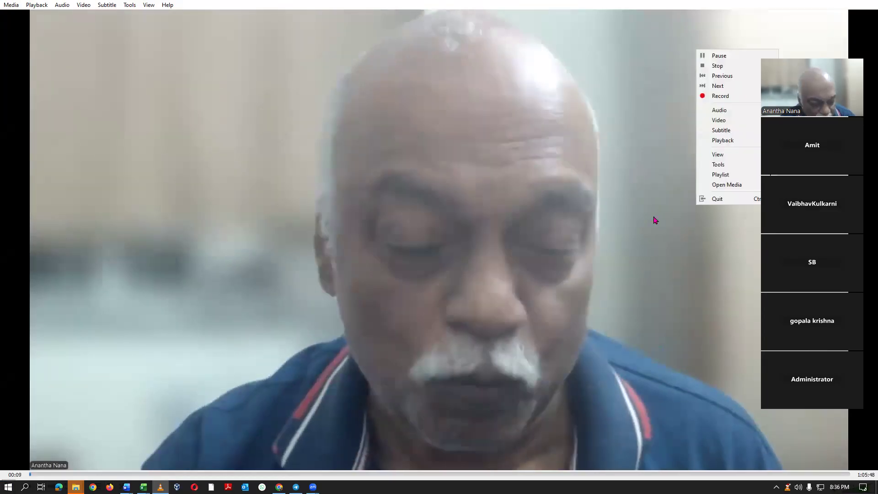
pyautogui.click(655, 220)
pyautogui.rightClick(729, 37)
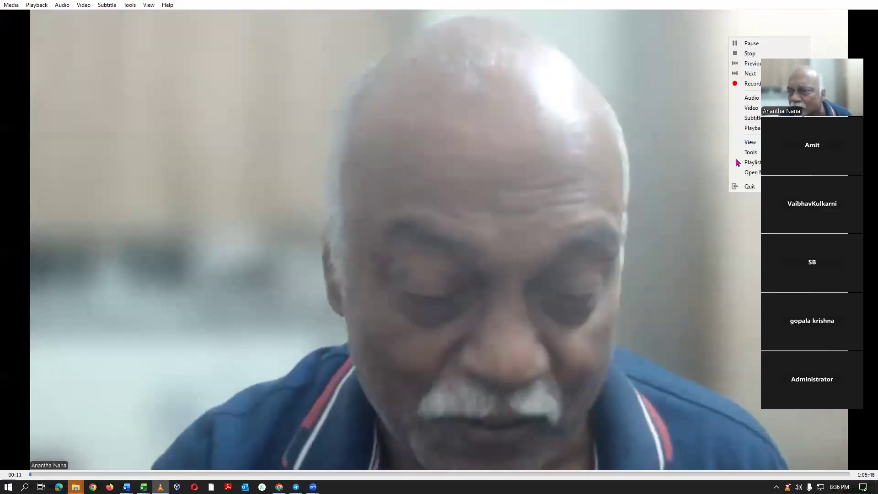
pyautogui.click(749, 187)
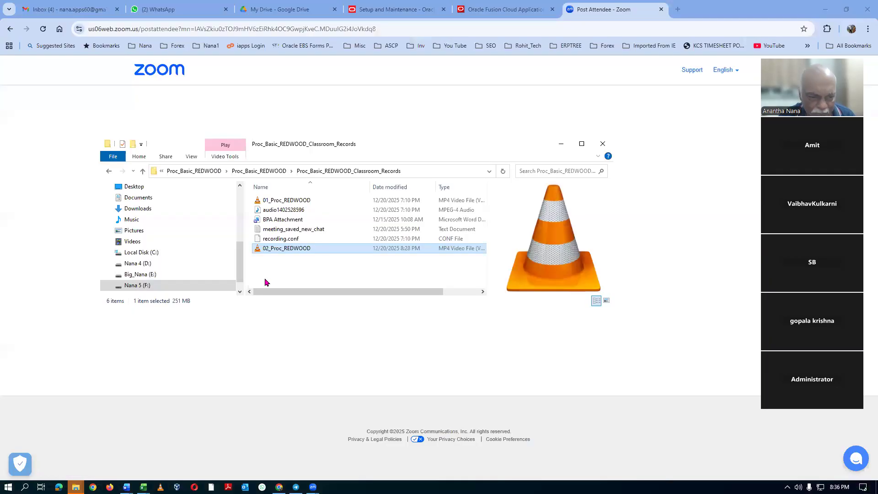
# Switch to Google Drive and go through the nested Proc_Basic_REDWOOD folders to open Proc_Basic_REDWOOD_Classroom_Records.
pyautogui.click(268, 10)
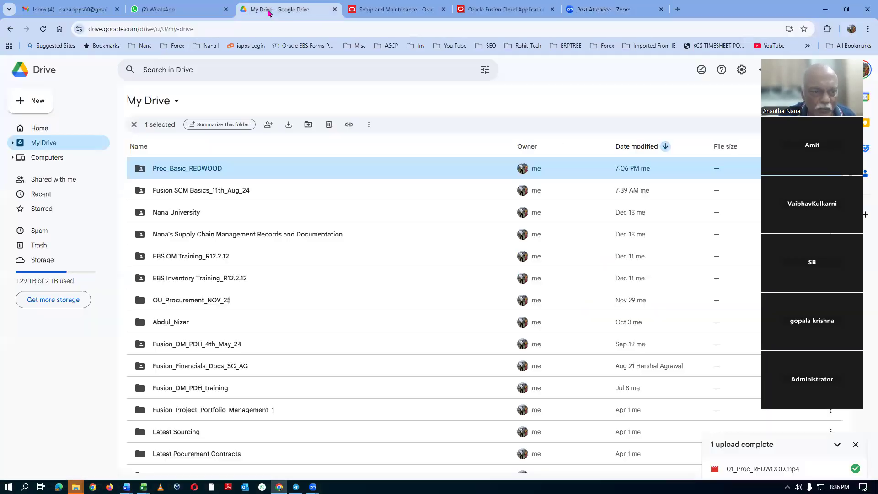
pyautogui.doubleClick(235, 169)
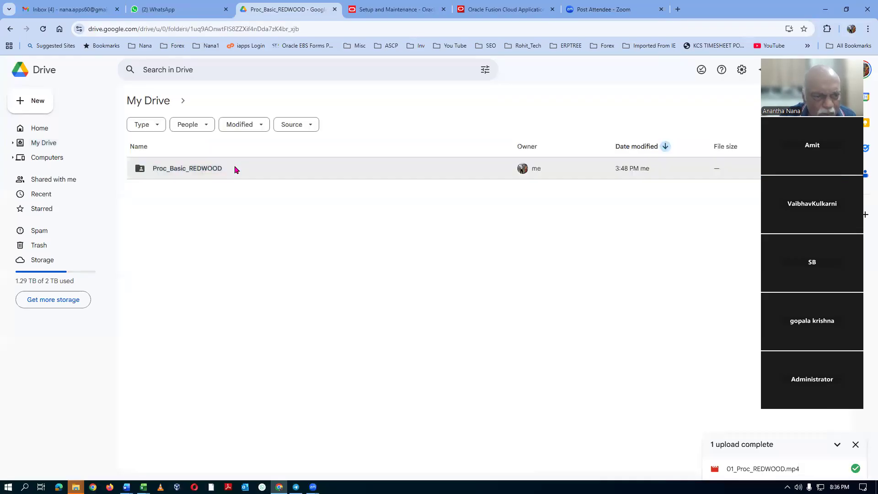
pyautogui.doubleClick(242, 251)
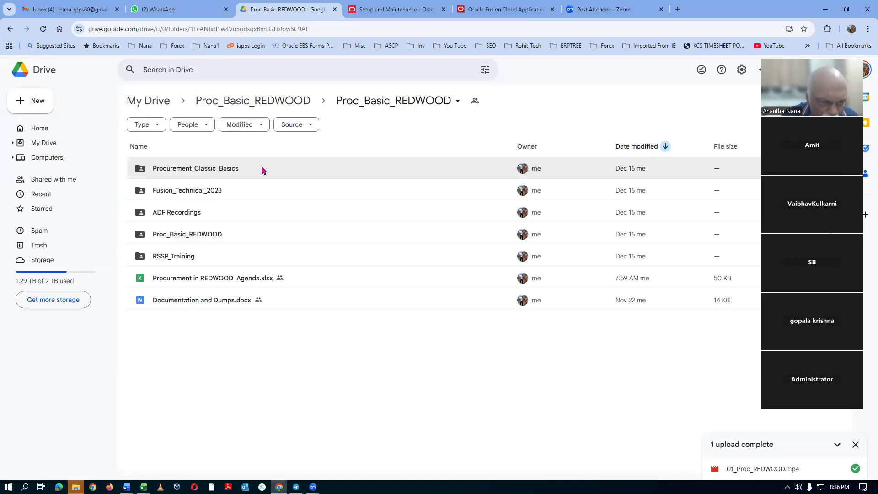
pyautogui.doubleClick(237, 235)
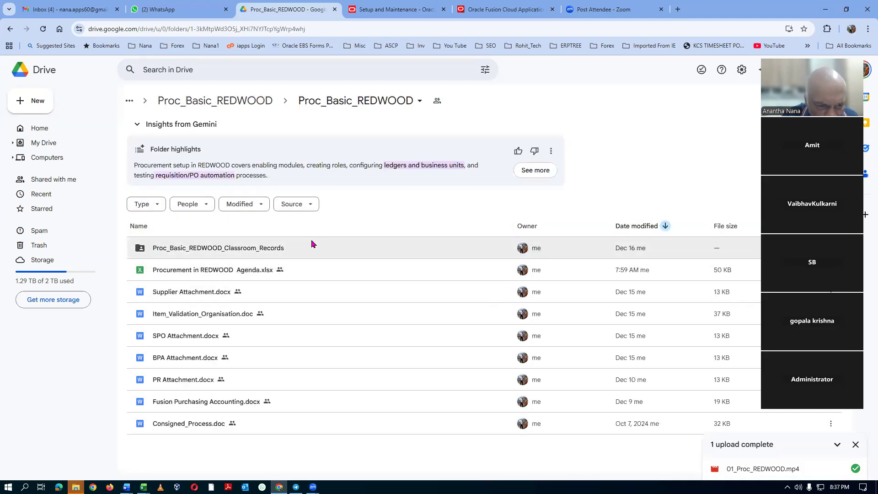
pyautogui.doubleClick(300, 250)
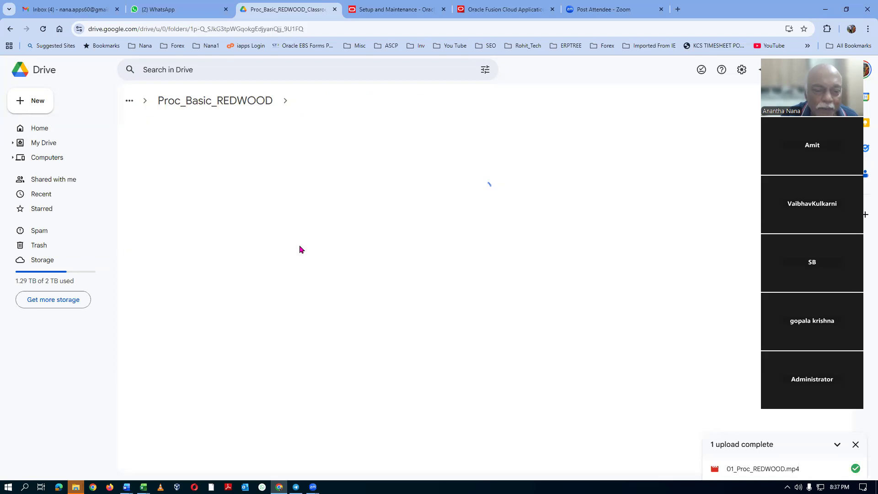
# Upload the 02_Proc_REDWOOD video from the local classroom records folder to this Drive folder.
pyautogui.click(47, 110)
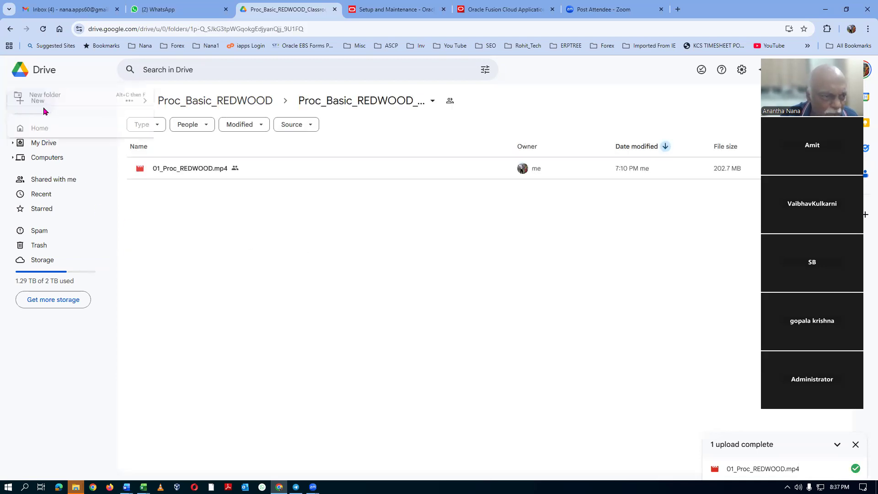
pyautogui.click(57, 123)
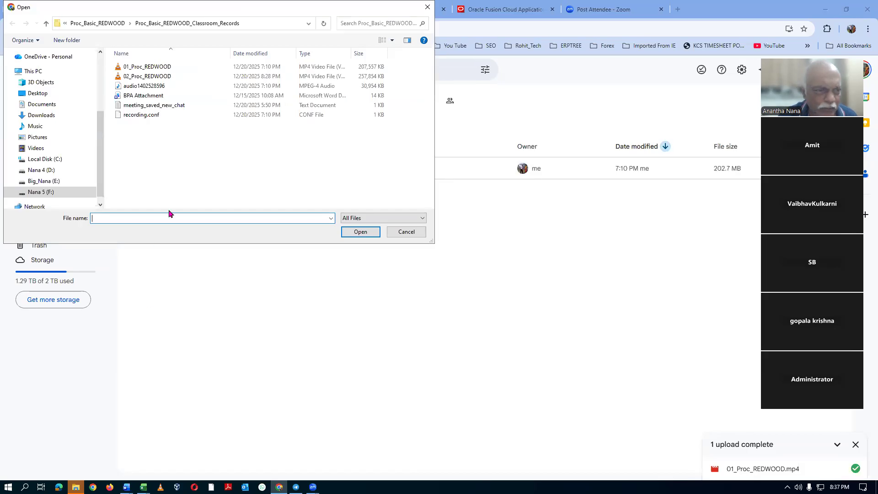
pyautogui.click(178, 77)
pyautogui.click(361, 232)
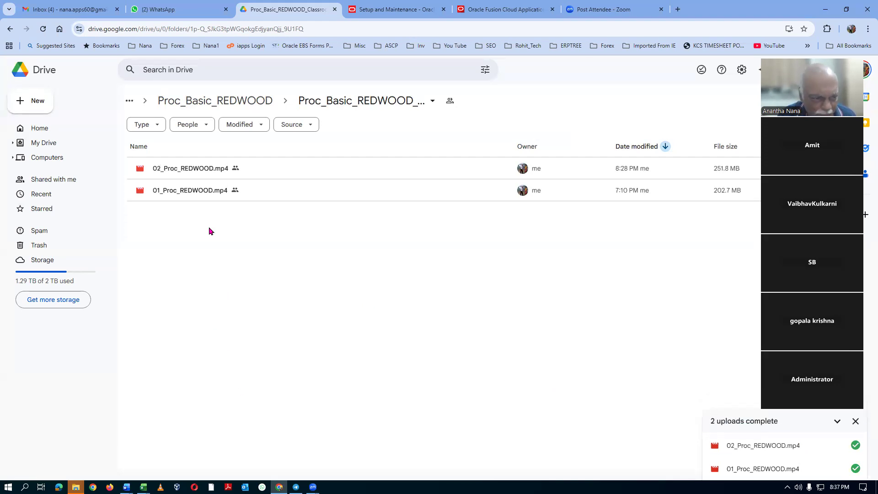
# Set general access of 01_Proc_REDWOOD.mp4 to Anyone with the link and copy its sharing link.
pyautogui.click(245, 194)
pyautogui.rightClick(247, 194)
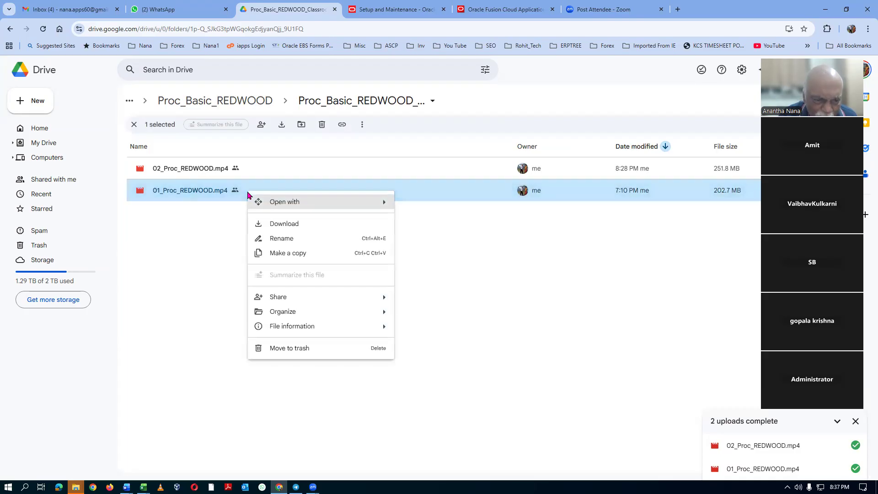
pyautogui.moveTo(282, 298)
pyautogui.click(433, 305)
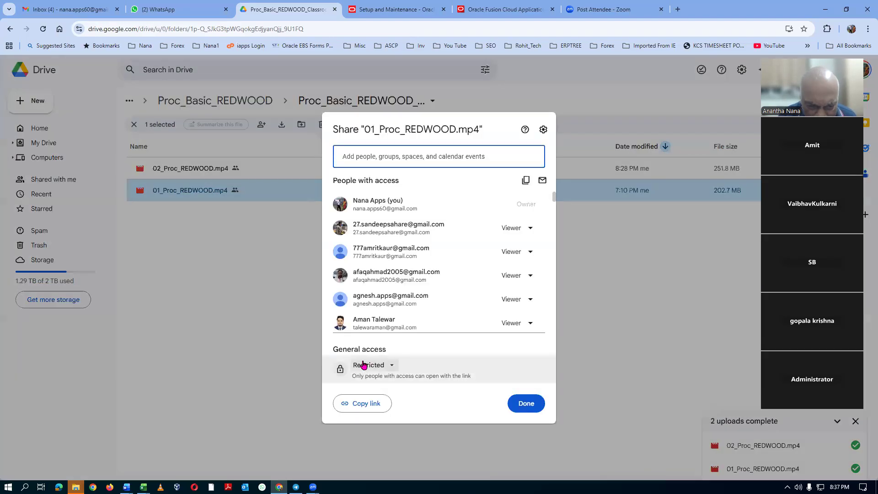
pyautogui.click(363, 365)
pyautogui.click(391, 407)
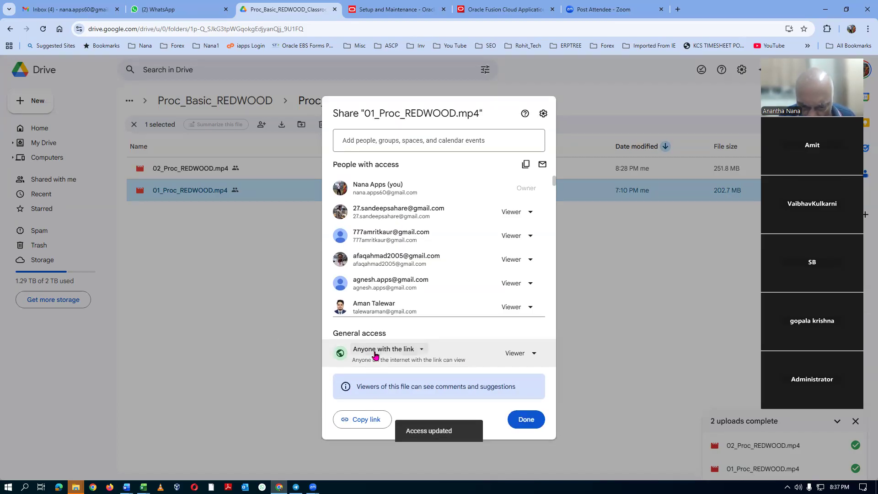
pyautogui.click(369, 421)
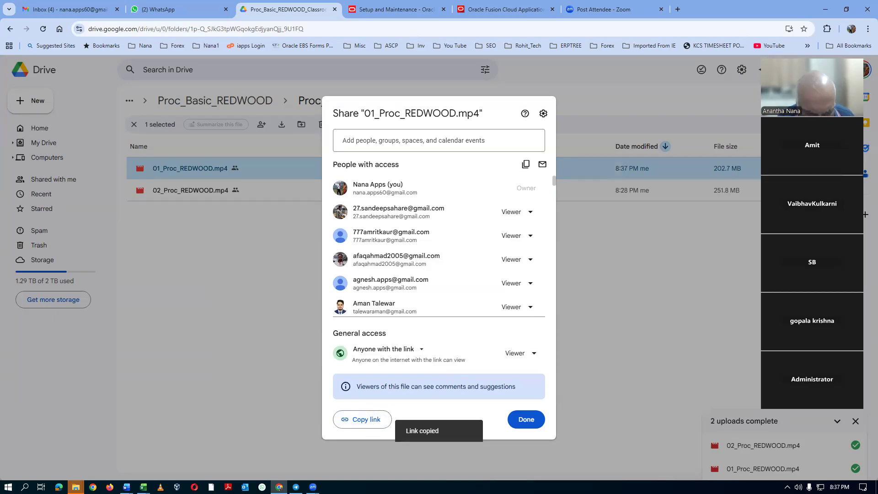
# Switch to Telegram and send the copied Drive link to the Proc_Basic_REDWOOD group.
pyautogui.click(296, 487)
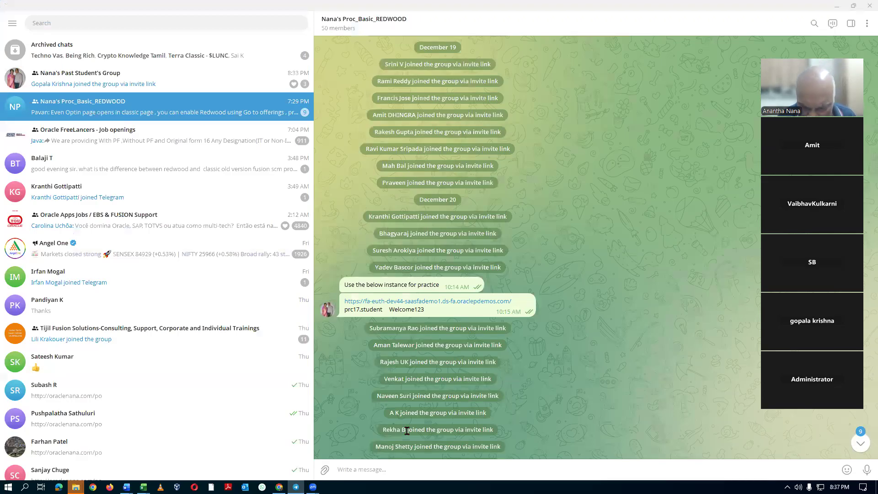
pyautogui.click(397, 467)
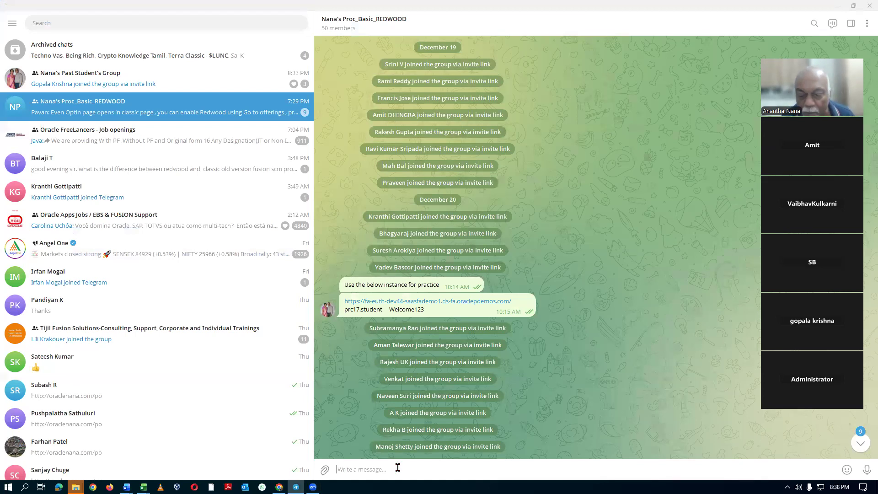
pyautogui.hotkey('ctrl', 'v')
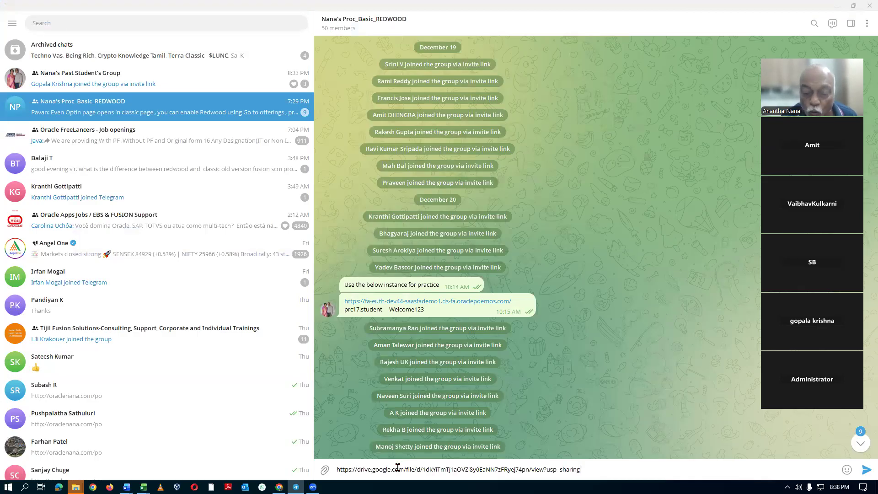
pyautogui.press('Return')
# Send the group the message "watch the first session ... above".
pyautogui.write('watch')
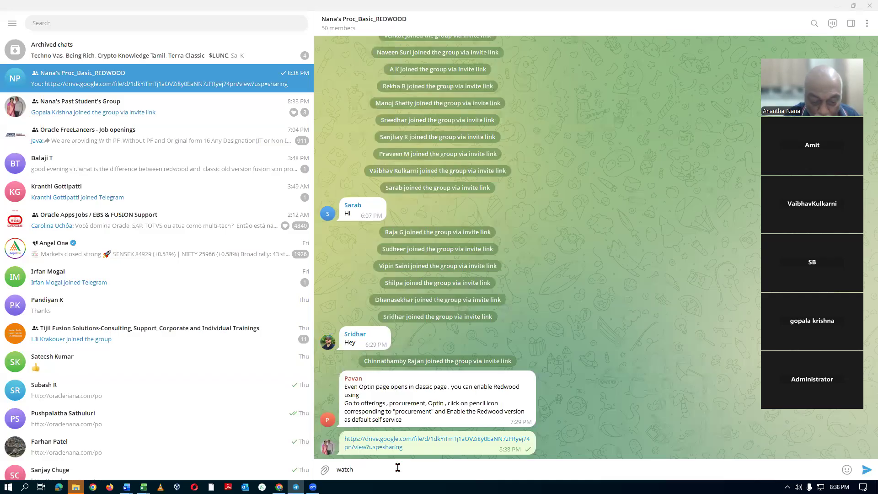
pyautogui.write(' the first session')
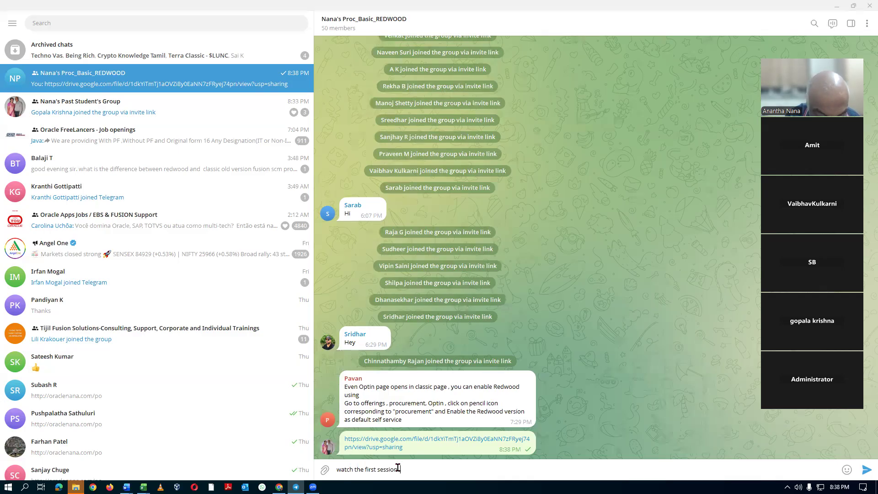
pyautogui.write('.. above')
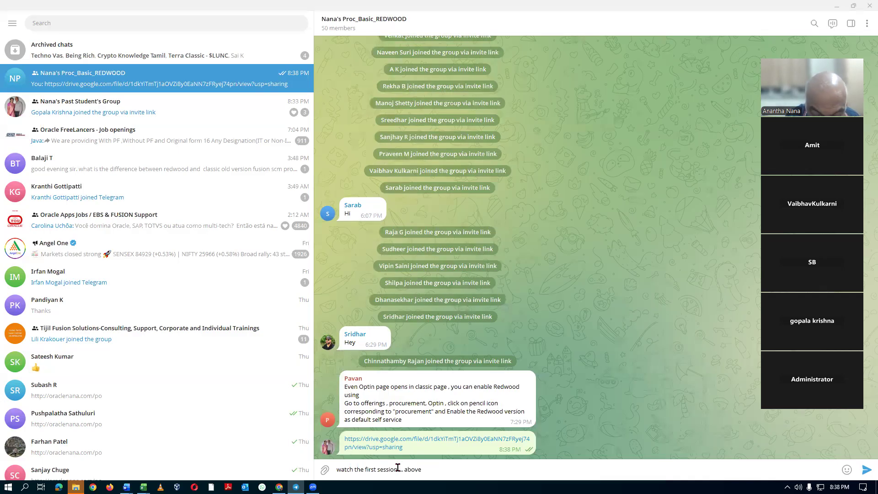
pyautogui.press('Return')
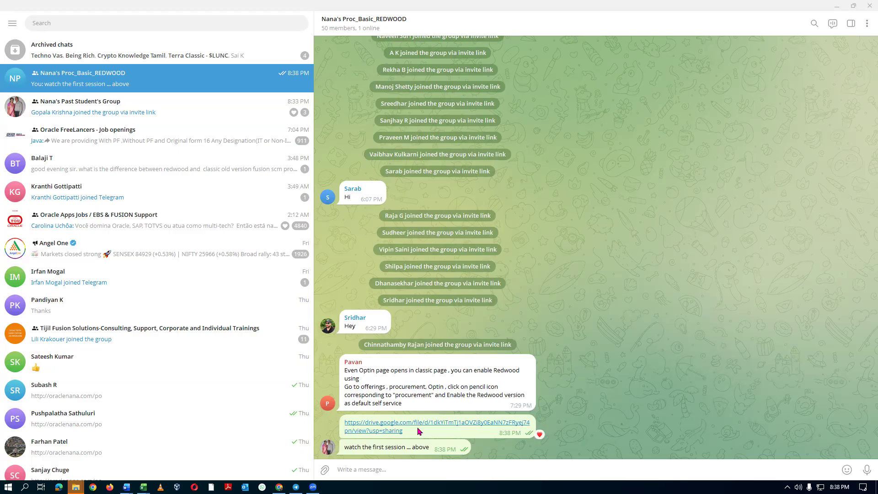
pyautogui.click(647, 317)
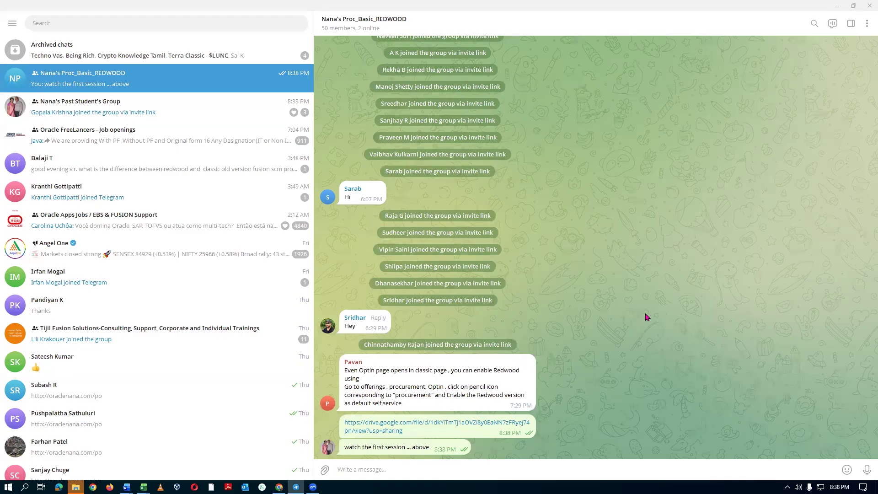
# Return to Google Drive, close the sharing settings of 01_Proc_REDWOOD.mp4 and deselect the file.
pyautogui.hotkey('alt', 'Tab')
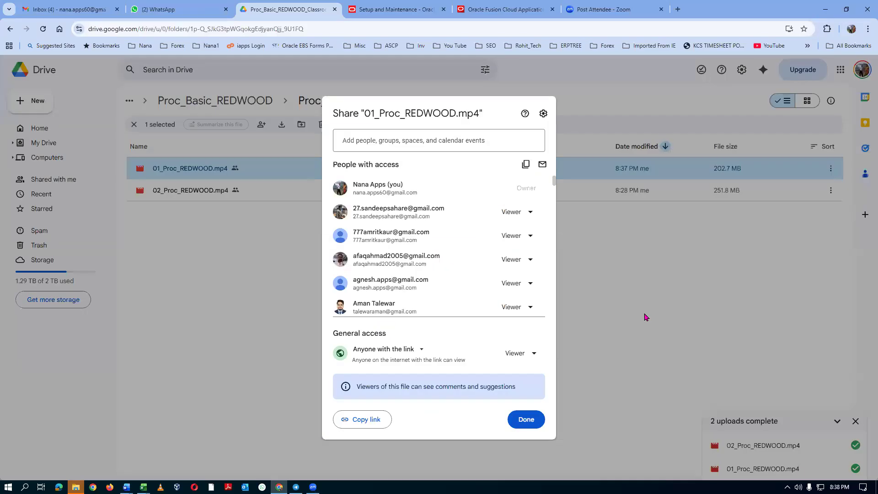
pyautogui.click(526, 419)
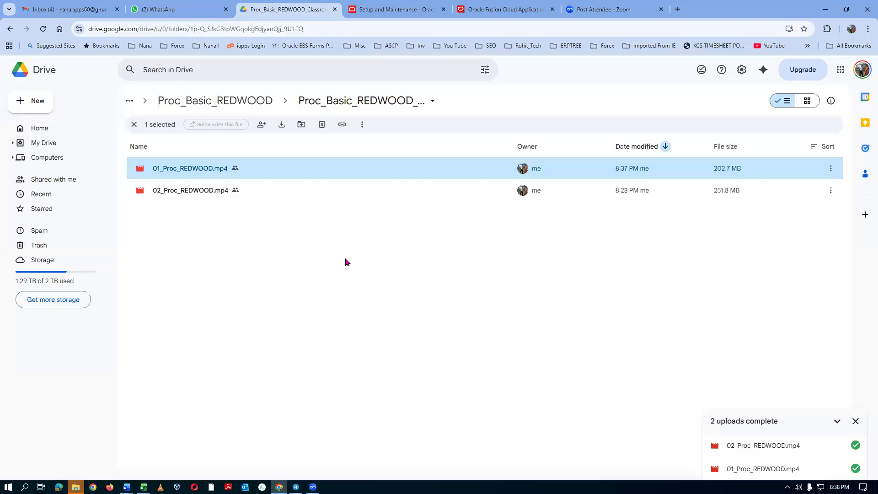
pyautogui.click(276, 266)
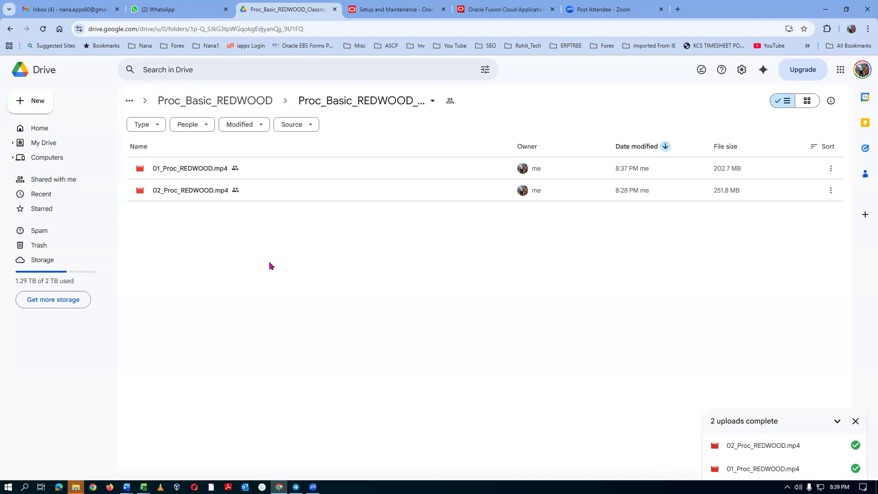
# Check the Gmail inbox and the newest WhatsApp chats for messages, and return to the Drive classroom records folder.
pyautogui.click(42, 9)
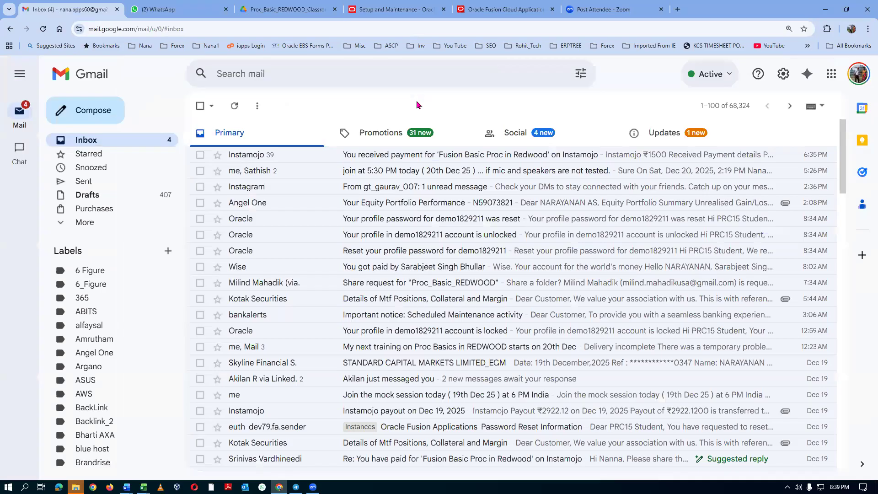
pyautogui.click(192, 9)
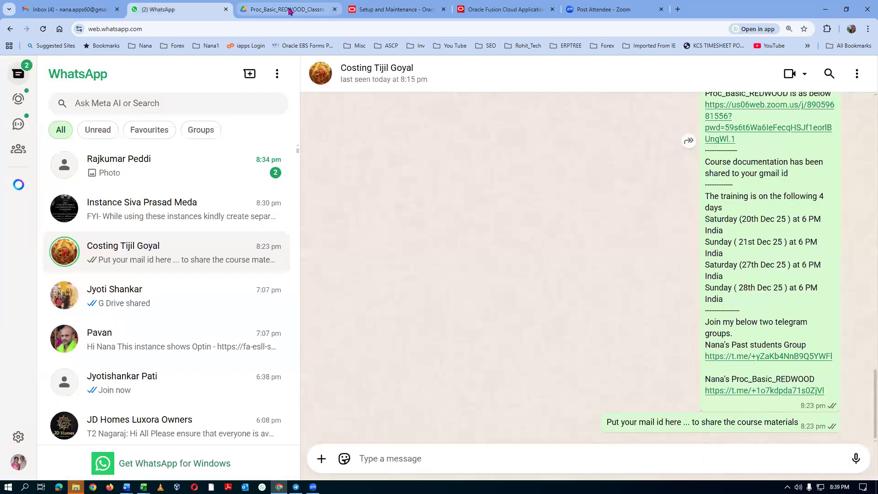
pyautogui.click(186, 175)
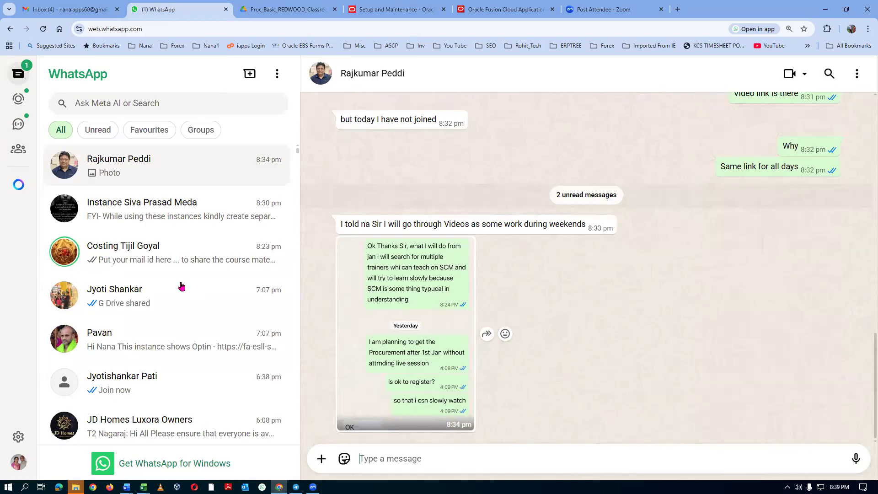
pyautogui.click(163, 220)
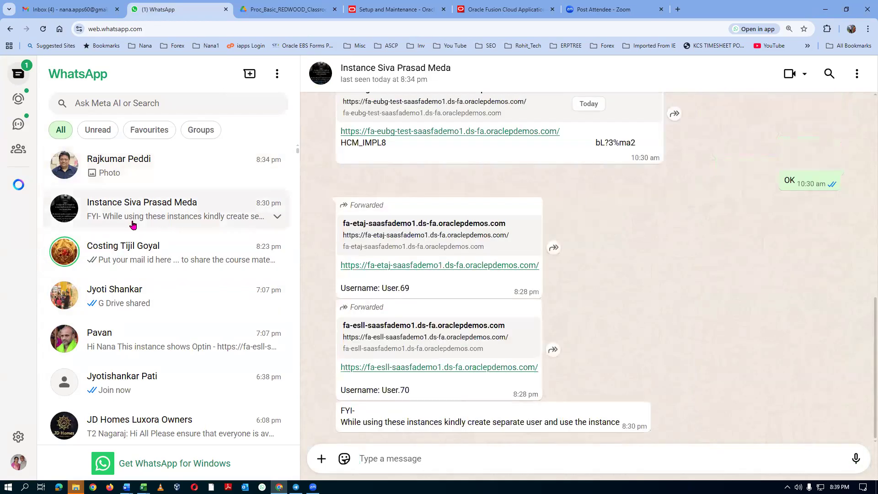
pyautogui.click(276, 9)
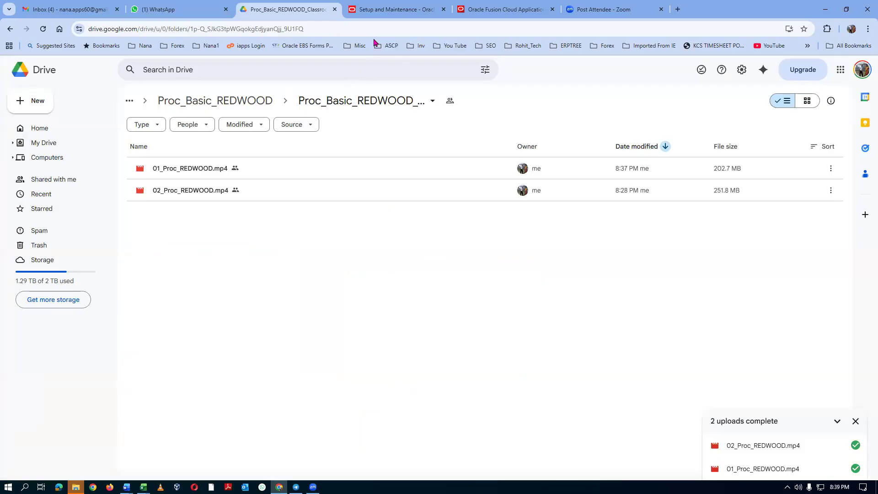
# Switch to Oracle Fusion Cloud Applications, sign out and sign back in with the saved user name and password.
pyautogui.click(396, 10)
pyautogui.click(501, 10)
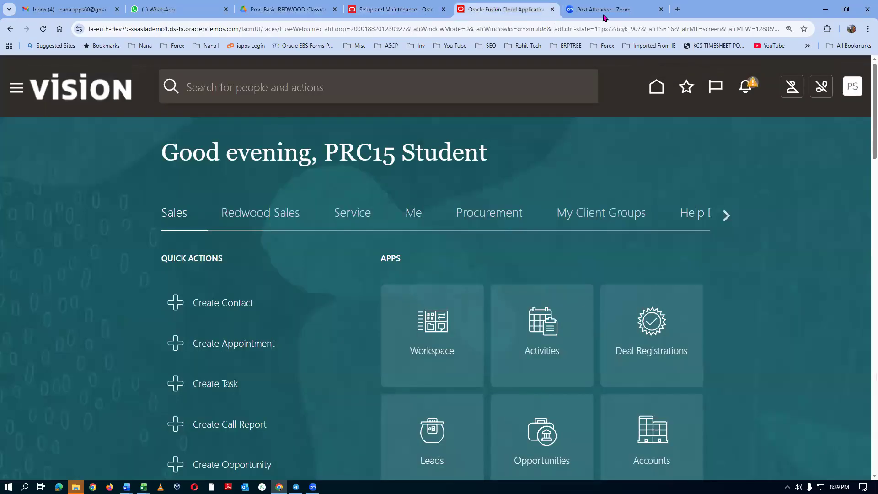
pyautogui.click(857, 85)
pyautogui.click(831, 118)
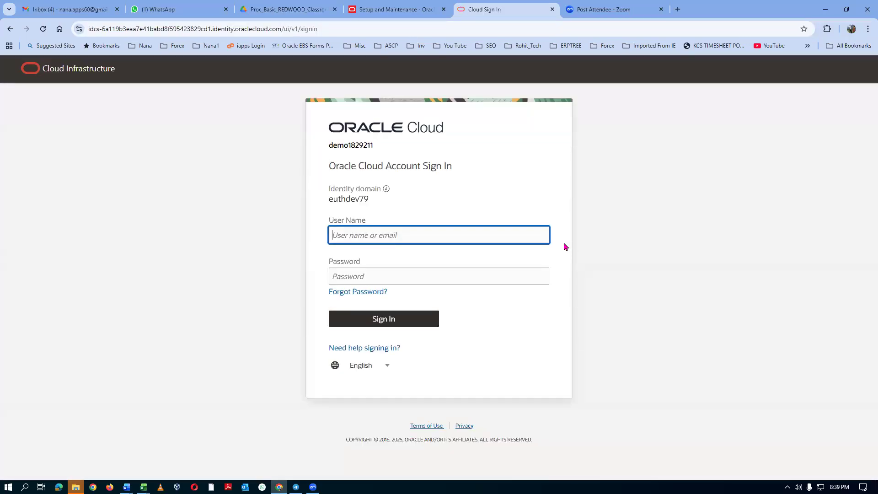
pyautogui.press('Return')
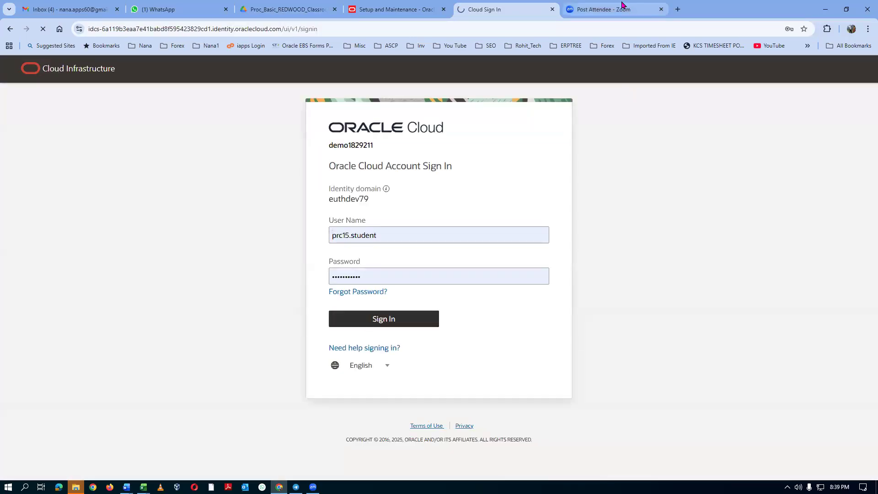
# Close the Zoom Post Attendee page and the old Setup and Maintenance page, keeping the Oracle Fusion home page open.
pyautogui.click(622, 6)
pyautogui.click(661, 9)
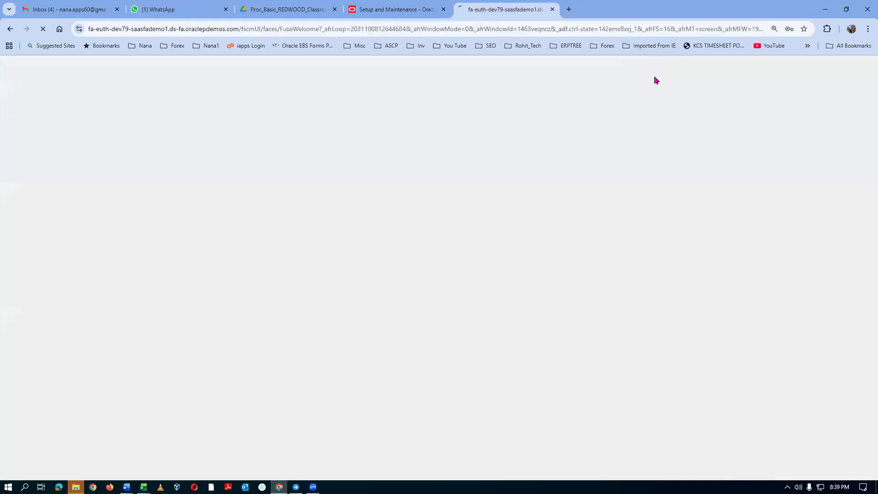
pyautogui.click(396, 9)
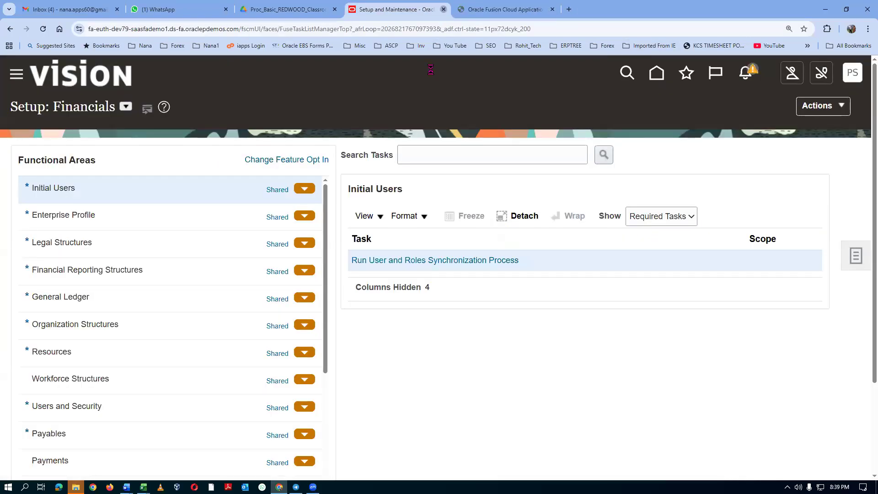
pyautogui.hotkey('ctrl', 'w')
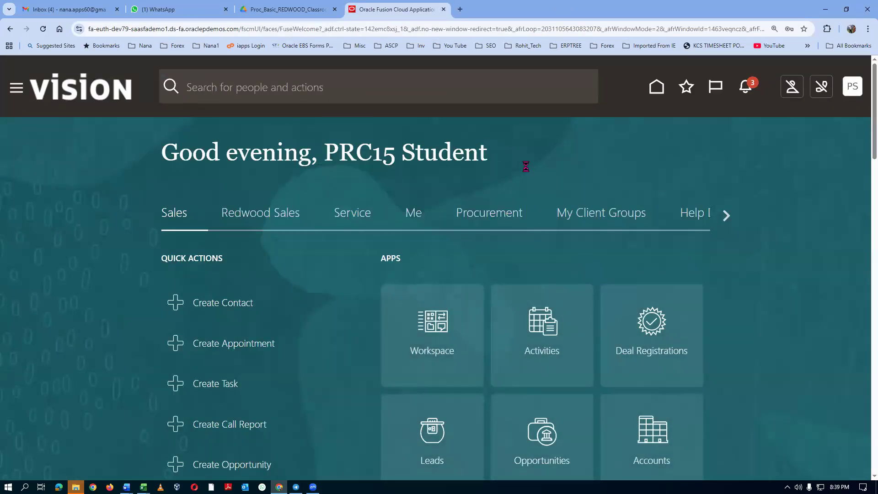
# Switch to the Procurement in REDWOOD Agenda workbook and highlight row 44, the topic on creating t01_asset_item and t01_expense_item.
pyautogui.hotkey('alt', 'Tab')
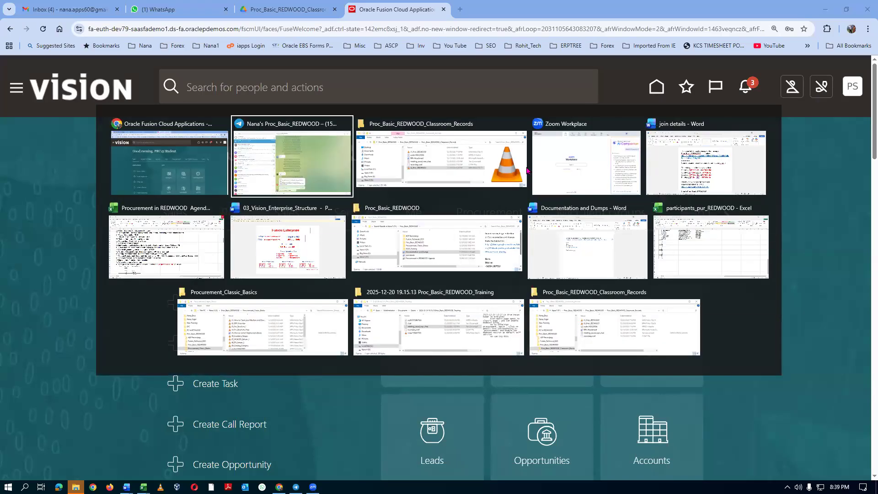
pyautogui.hotkey('alt', 'Tab')
pyautogui.hotkey('alt', 'Tab')
pyautogui.hotkey('alt', 'Tab')
pyautogui.hotkey('alt', 'Tab')
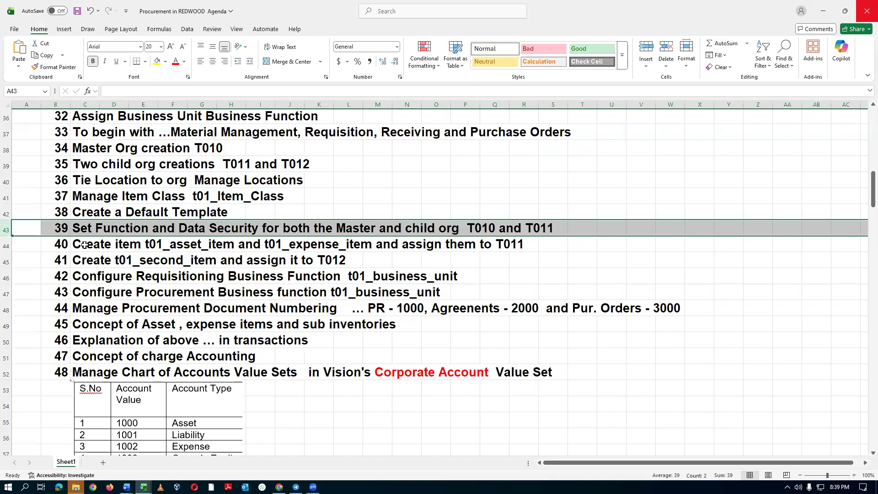
pyautogui.click(103, 251)
pyautogui.click(6, 245)
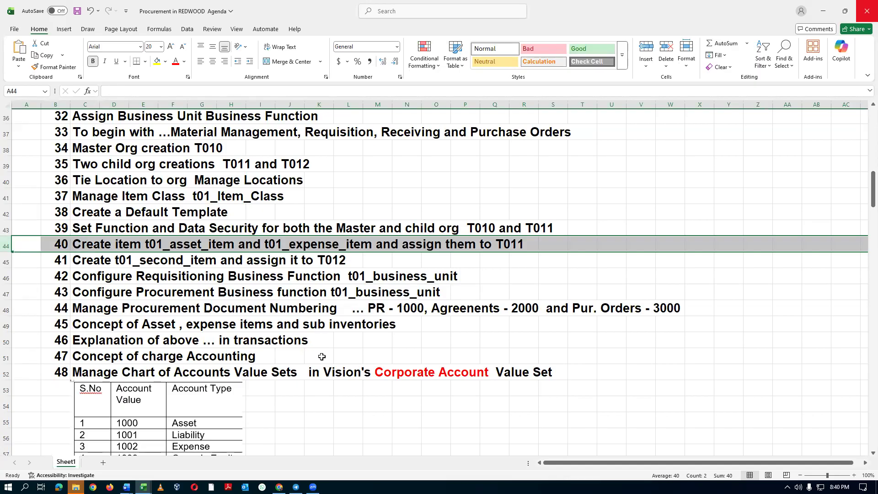
# Switch to the Proc_Basic_REDWOOD_Classroom_Records window in File Explorer, go back up to Proc_Basic_REDWOOD and open its RSSP_Training folder.
pyautogui.hotkey('alt', 'Tab')
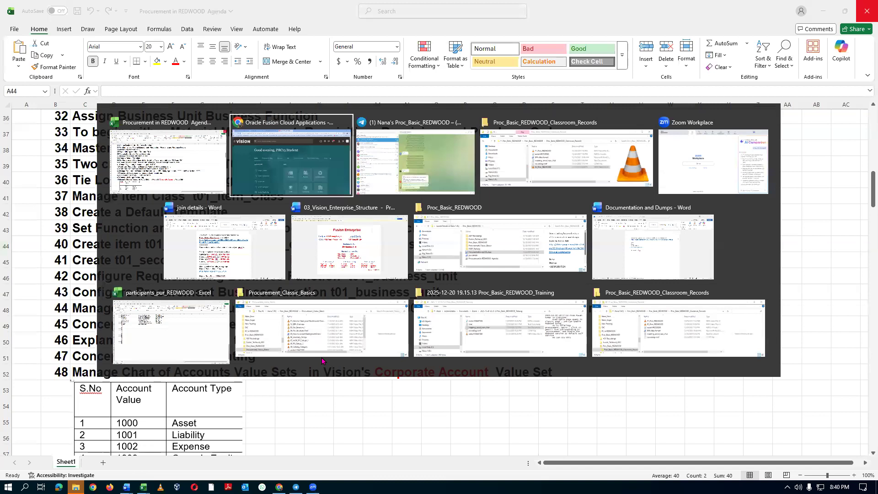
pyautogui.hotkey('alt', 'Tab')
pyautogui.hotkey('alt', 'Tab')
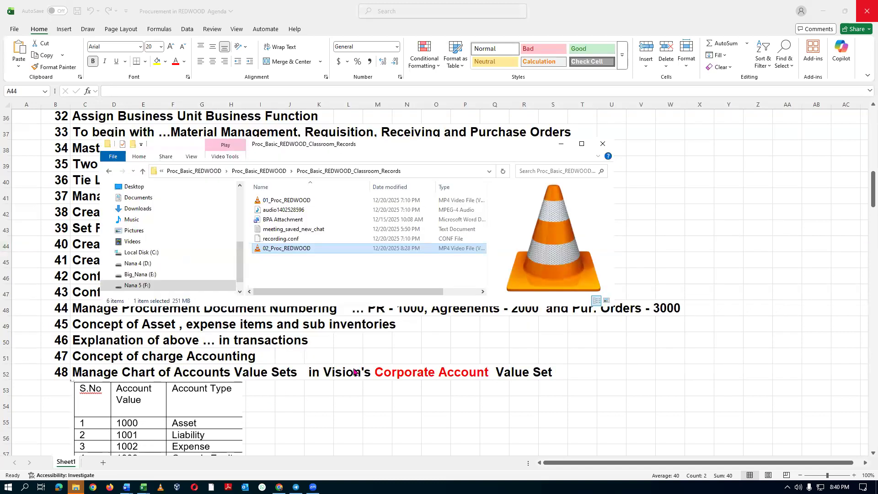
pyautogui.click(257, 172)
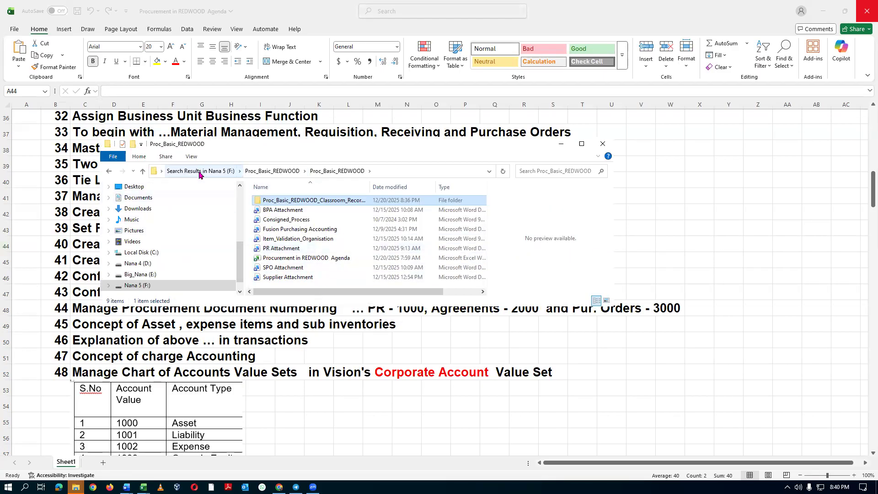
pyautogui.click(109, 171)
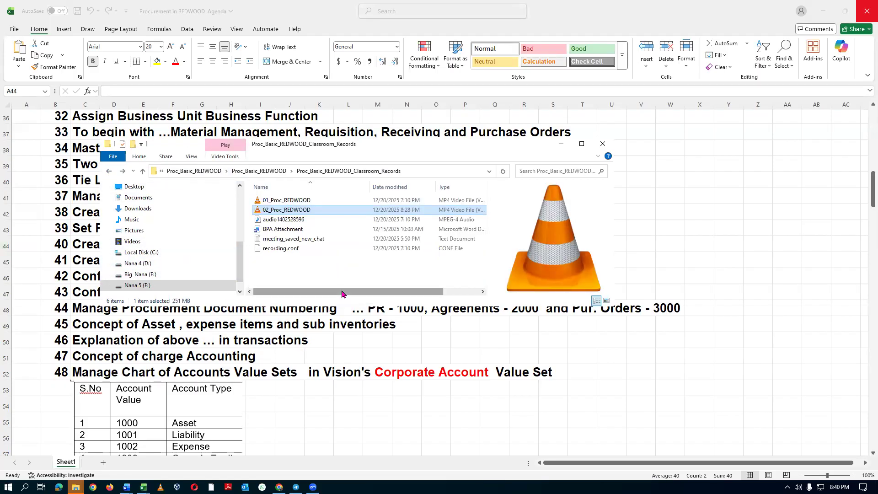
pyautogui.click(109, 171)
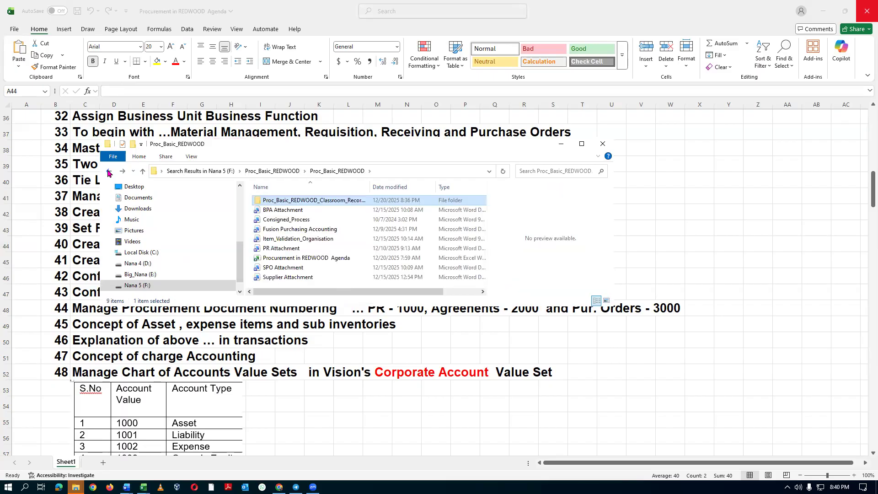
pyautogui.click(109, 171)
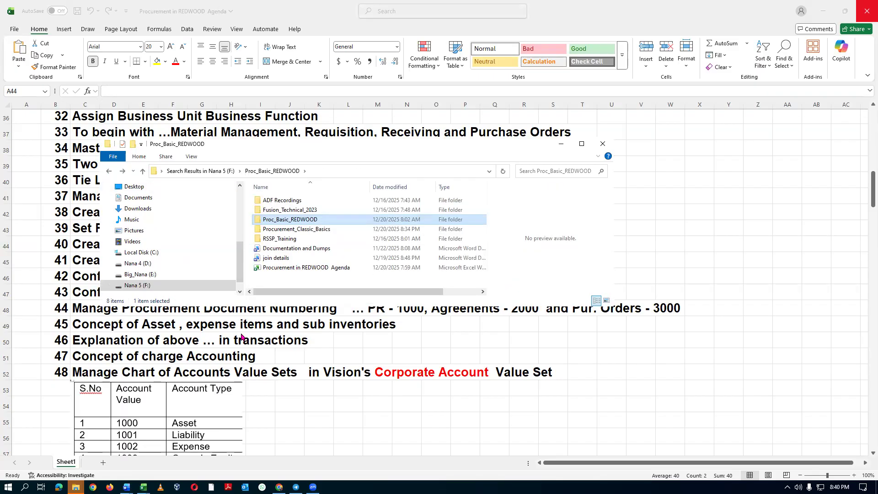
pyautogui.click(300, 239)
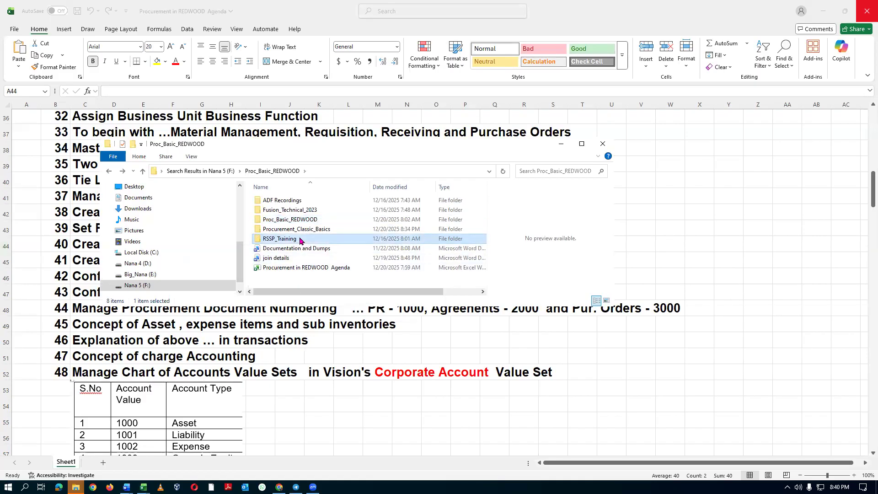
pyautogui.doubleClick(300, 240)
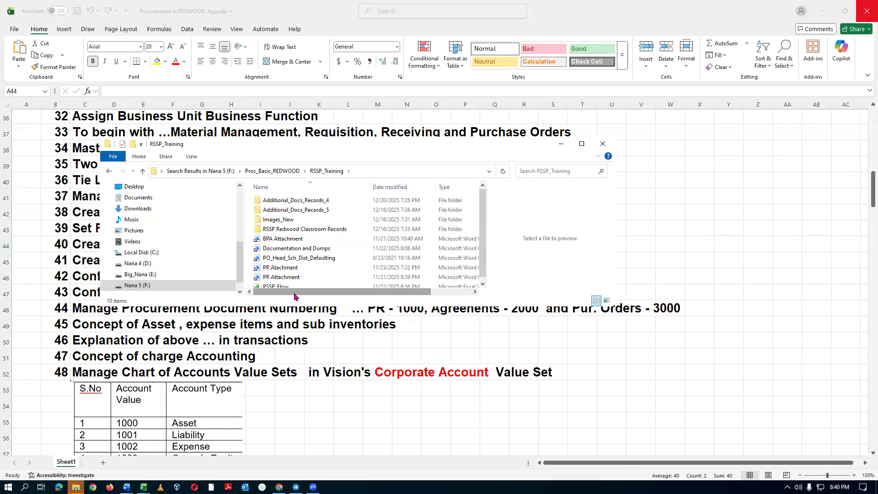
# Open the workbook 03_Asset_Expense_Items_Sub_Inventories from the Additional_Docs_Records_5 folder.
pyautogui.click(347, 204)
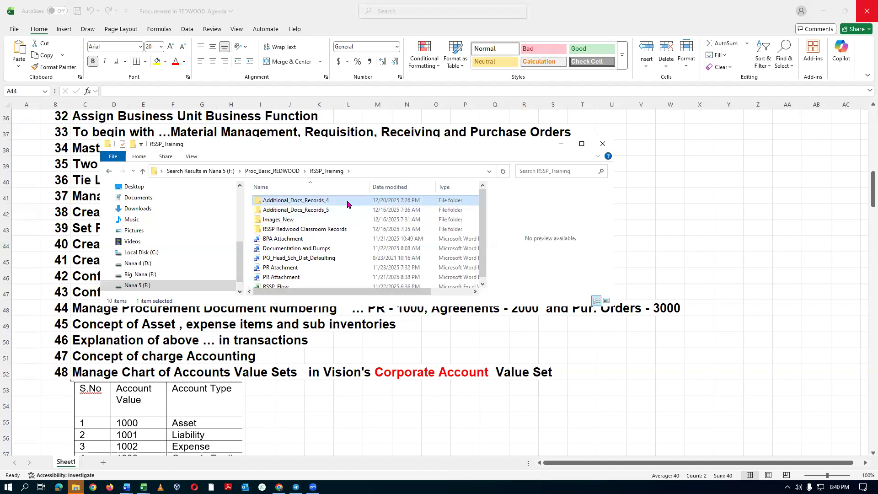
pyautogui.click(343, 212)
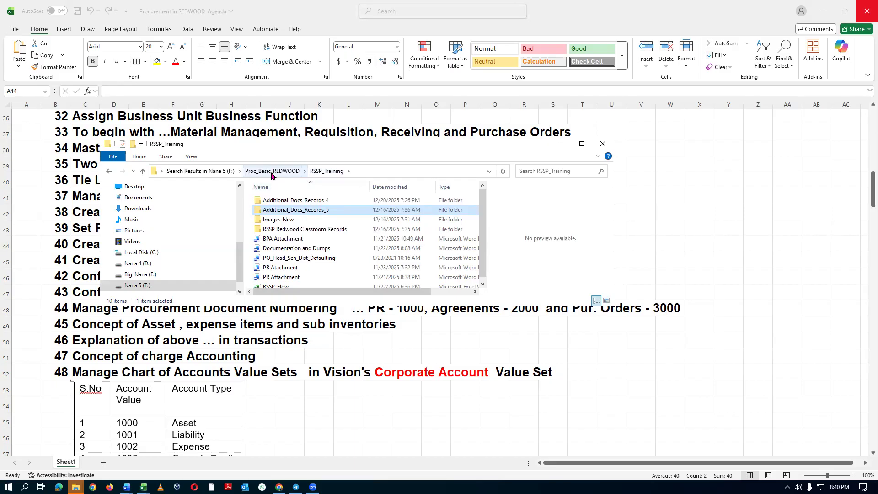
pyautogui.doubleClick(344, 210)
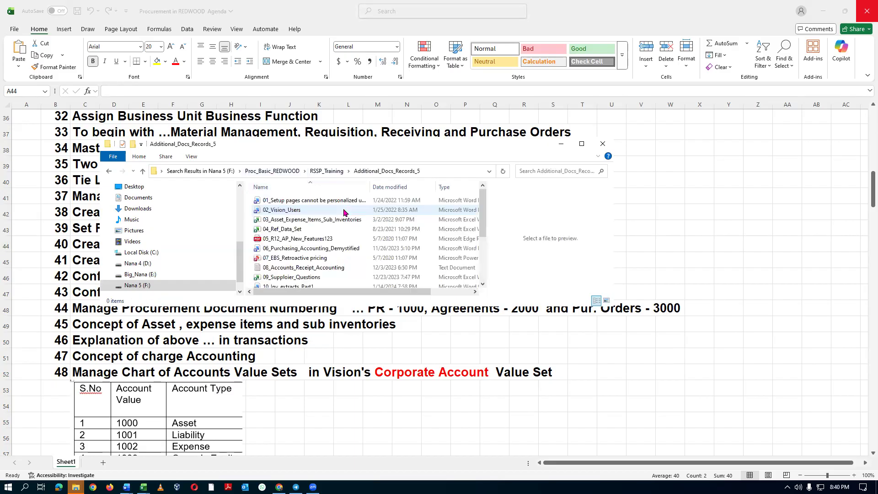
pyautogui.click(314, 220)
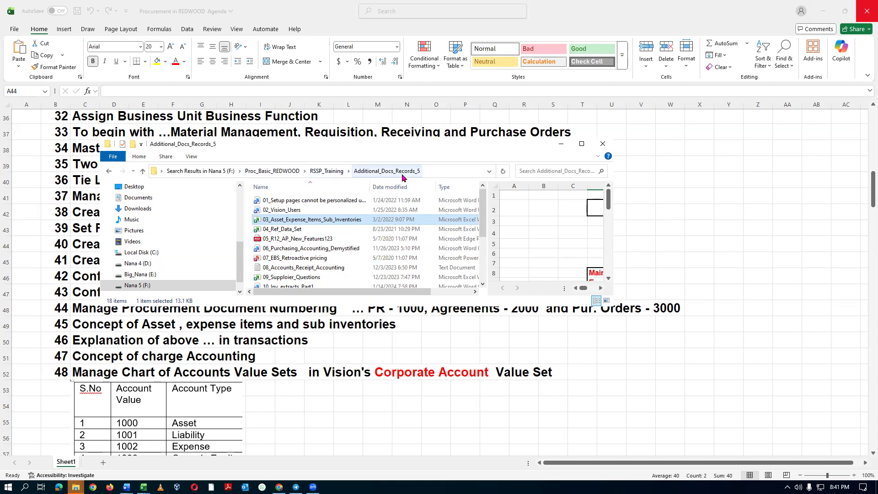
pyautogui.doubleClick(362, 222)
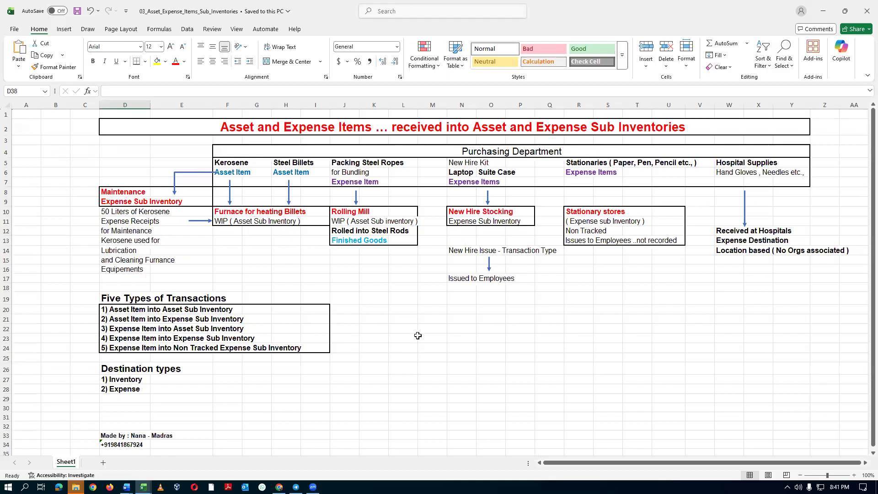
# Examine the Kerosene asset item and its furnace WIP sub inventory, and highlight row 20, Asset Item into Asset Sub Inventory.
pyautogui.keyDown('ctrl'); pyautogui.scroll(2, 417, 336); pyautogui.keyUp('ctrl')
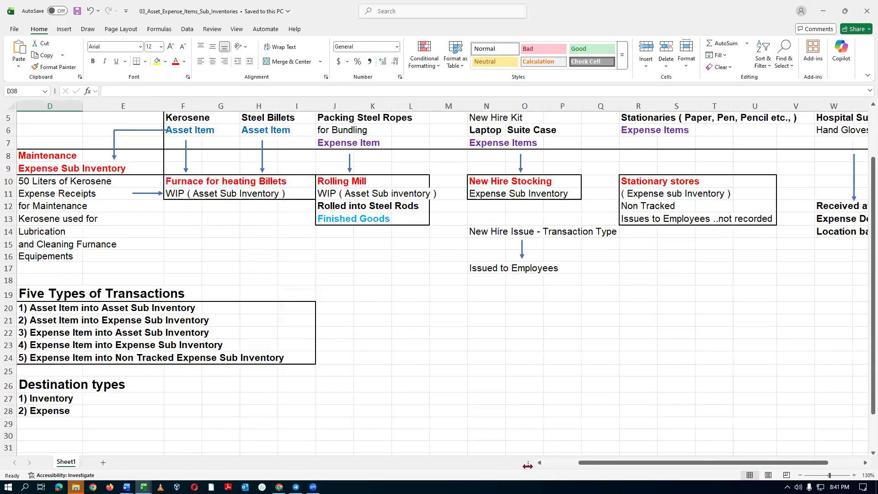
pyautogui.moveTo(592, 463); pyautogui.dragTo(551, 472)
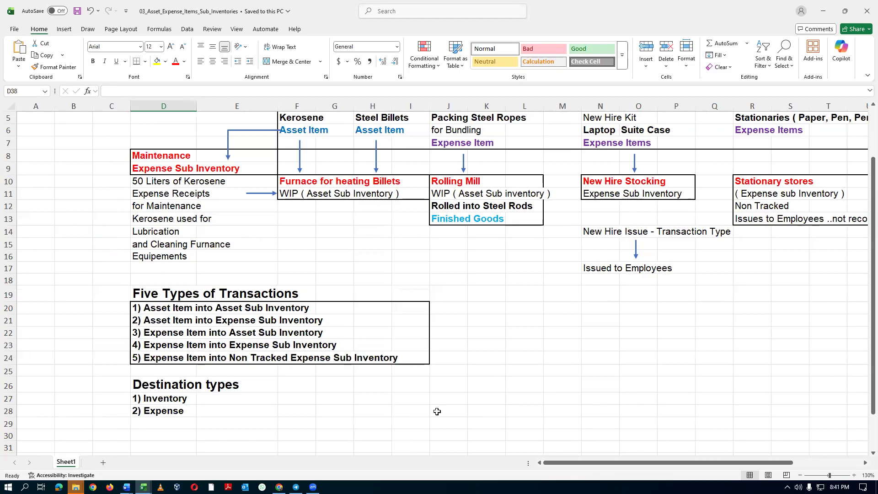
pyautogui.scroll(2, 403, 244)
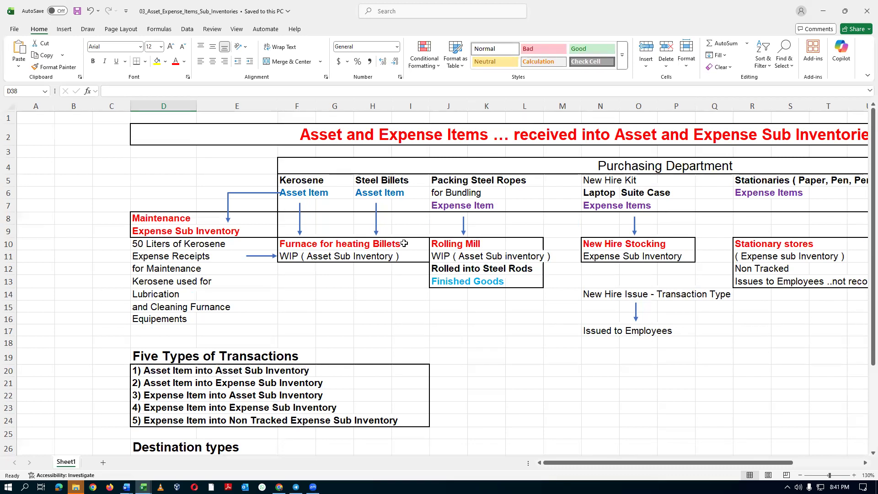
pyautogui.click(296, 246)
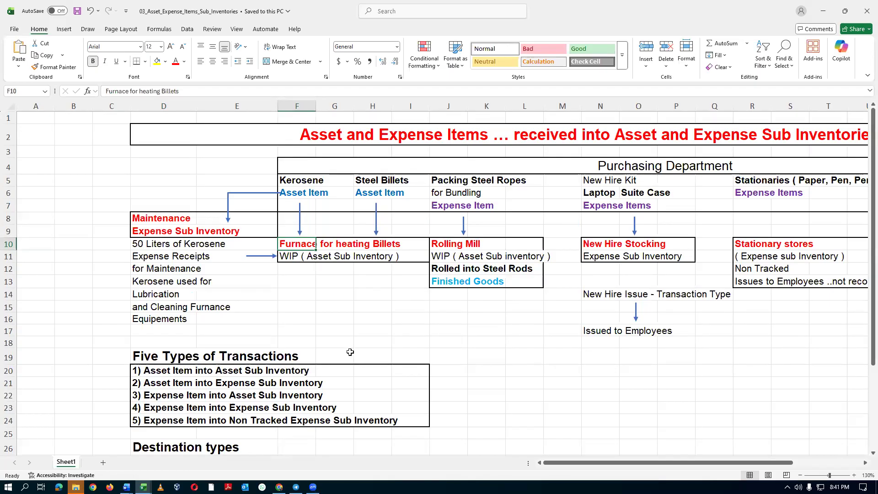
pyautogui.click(284, 183)
pyautogui.click(293, 192)
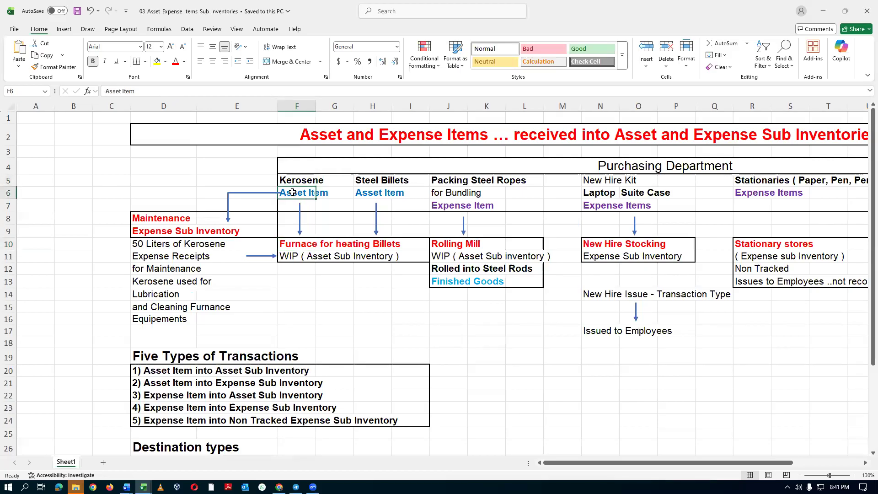
pyautogui.click(287, 243)
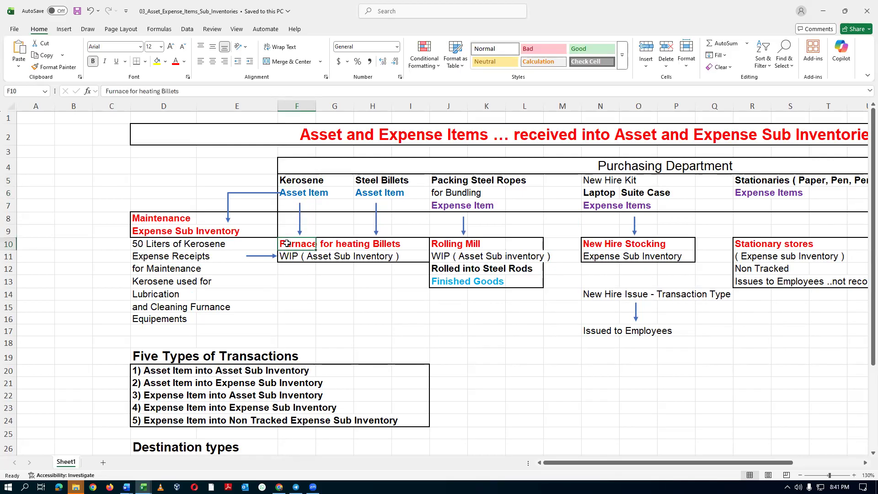
pyautogui.click(323, 256)
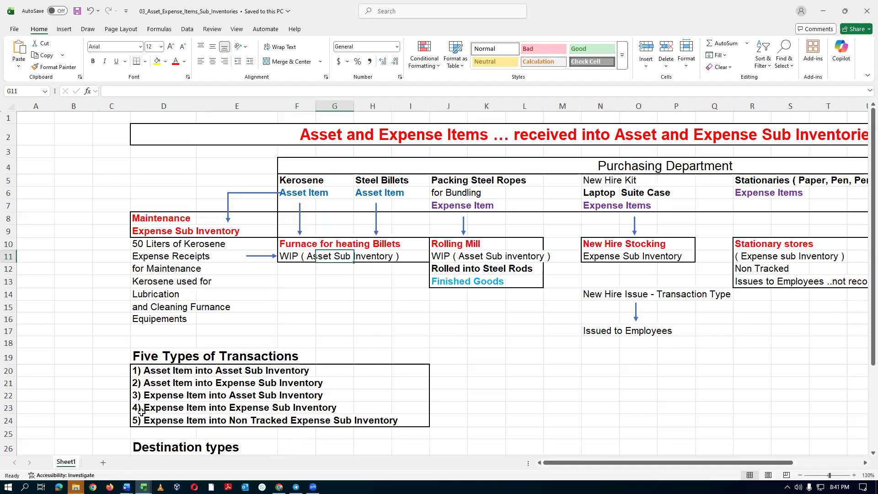
pyautogui.click(8, 370)
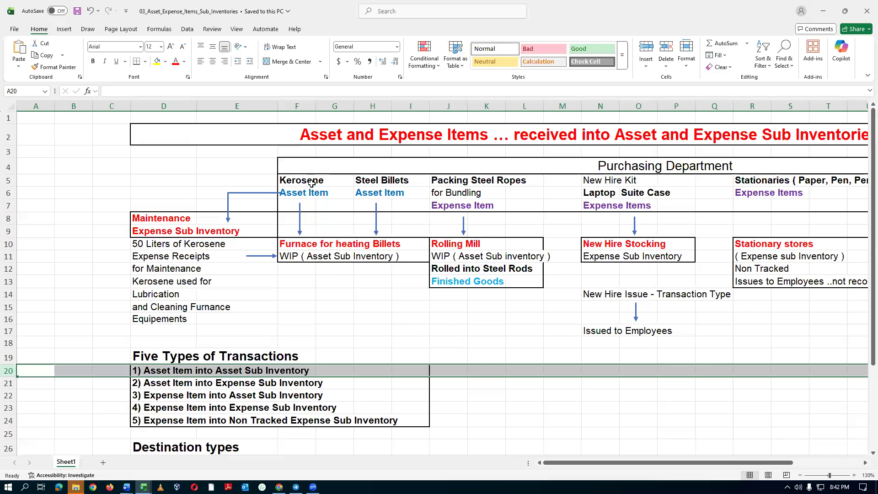
# Highlight row 21, Asset Item into Expense Sub Inventory, and examine the Steel Billets asset item.
pyautogui.click(7, 384)
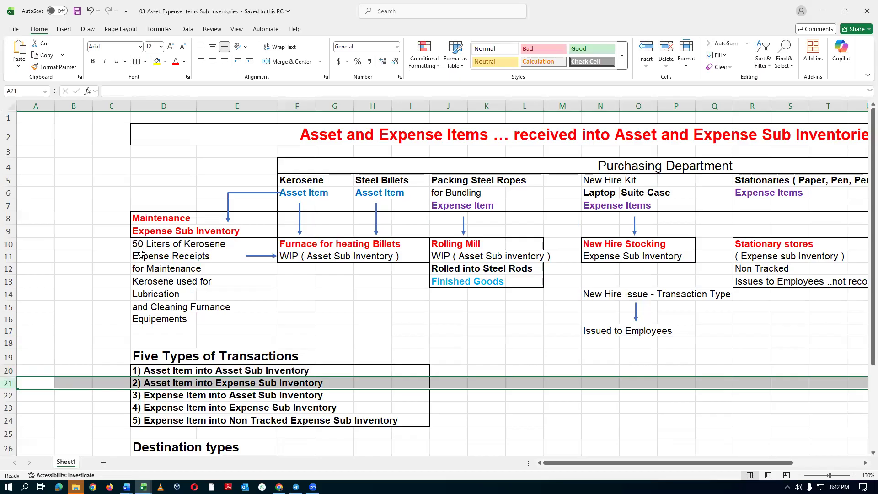
pyautogui.click(358, 181)
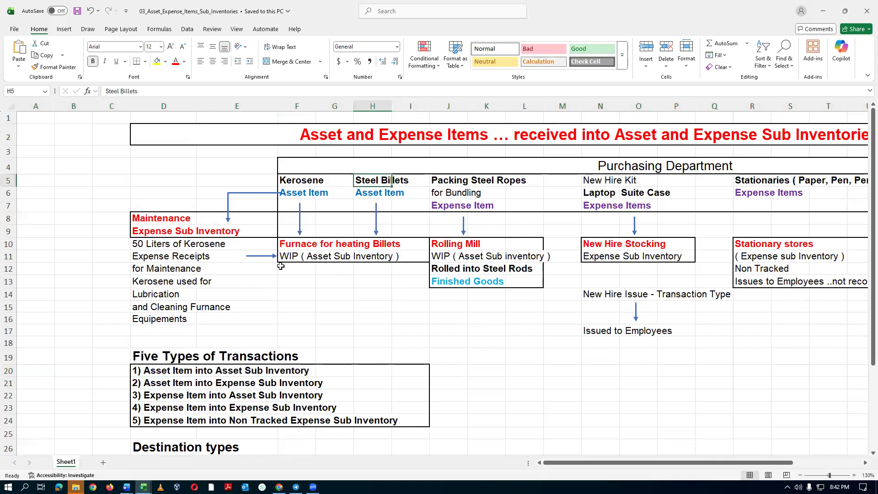
pyautogui.click(378, 192)
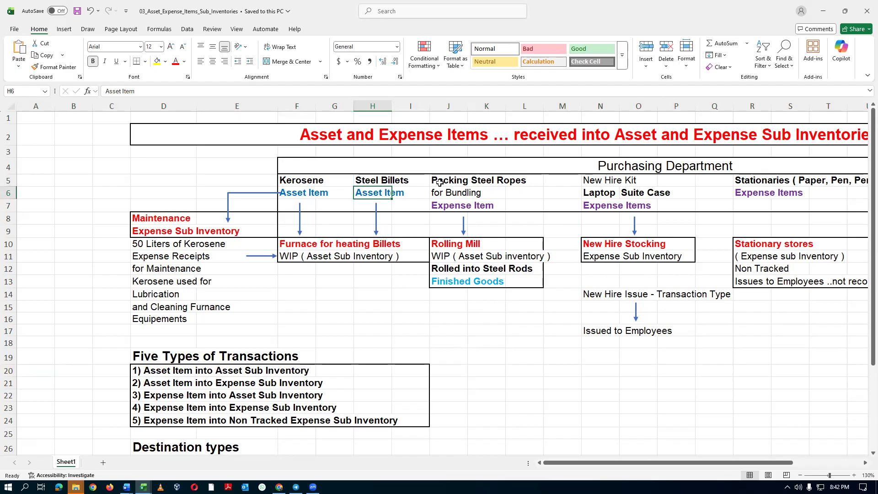
# Examine the Packing Steel Ropes expense item and highlight row 22, Expense Item into Asset Sub Inventory.
pyautogui.click(439, 183)
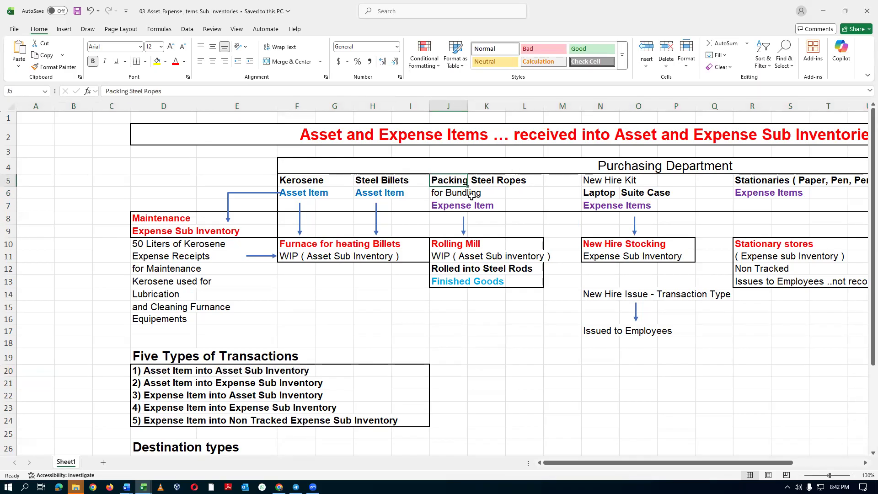
pyautogui.click(451, 206)
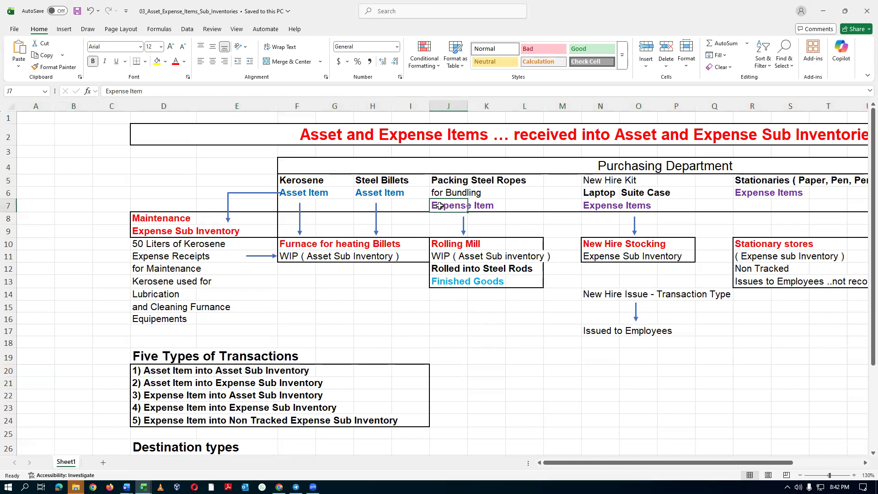
pyautogui.click(10, 396)
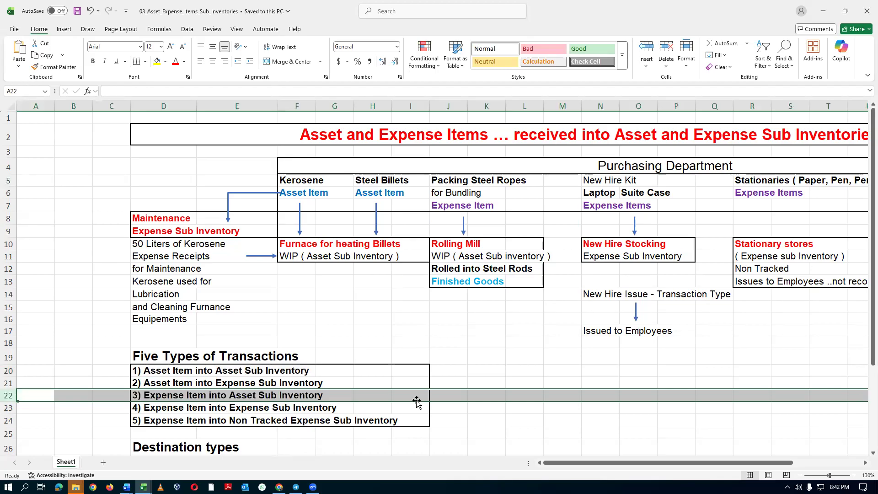
# Examine the New Hire Kit expense items and their New Hire Stocking sub inventory, and highlight row 23, Expense Item into Expense Sub Inventory.
pyautogui.click(597, 180)
pyautogui.click(594, 194)
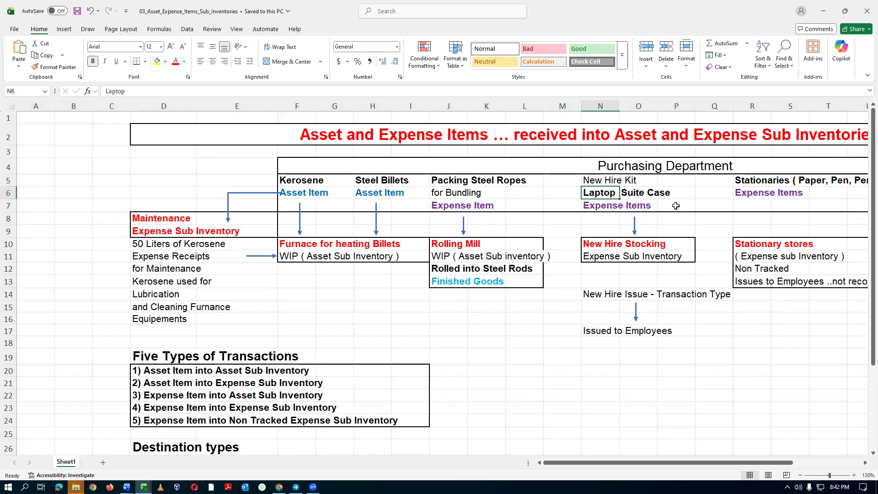
pyautogui.click(593, 209)
pyautogui.click(591, 194)
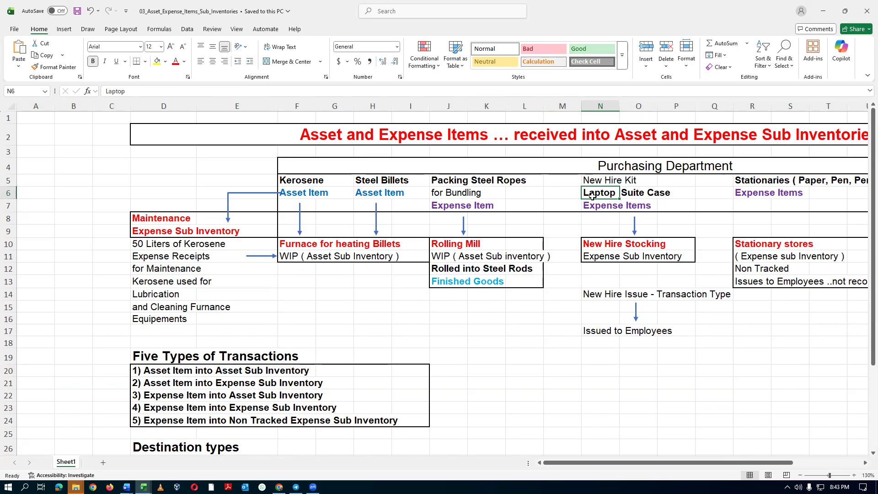
pyautogui.click(591, 250)
pyautogui.click(592, 254)
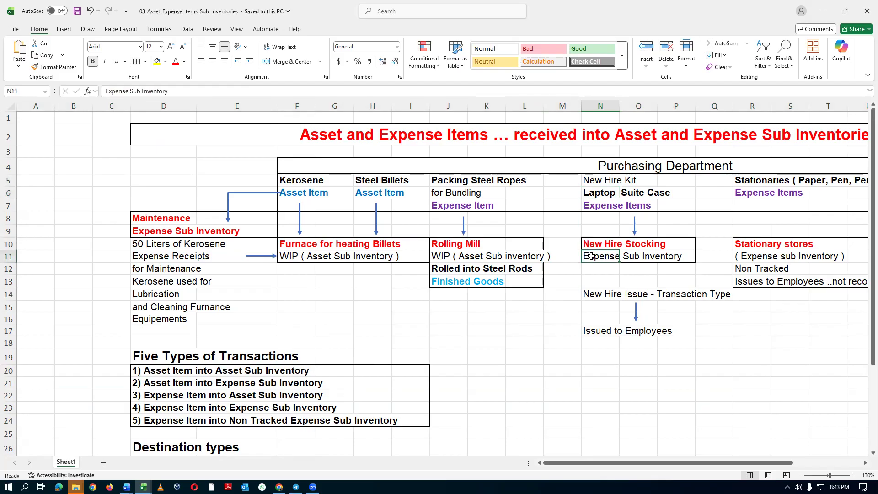
pyautogui.click(594, 206)
pyautogui.click(599, 256)
pyautogui.click(8, 407)
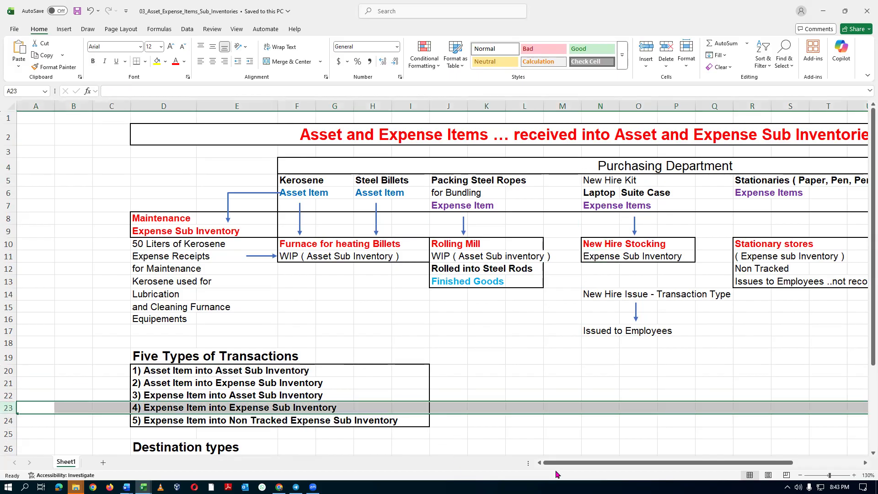
# Examine the Stationaries expense items and the Stationary stores sub inventory, and highlight row 24, Expense Item into Non Tracked Expense Sub Inventory.
pyautogui.moveTo(558, 465); pyautogui.dragTo(611, 464)
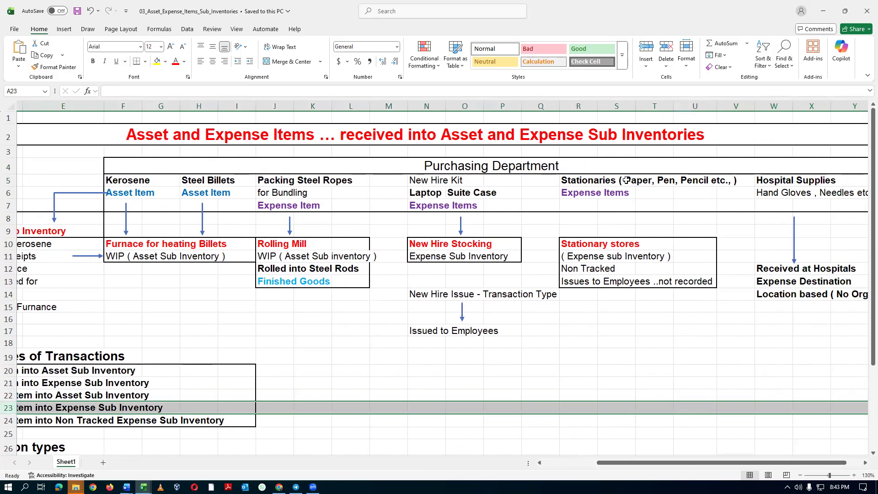
pyautogui.click(571, 180)
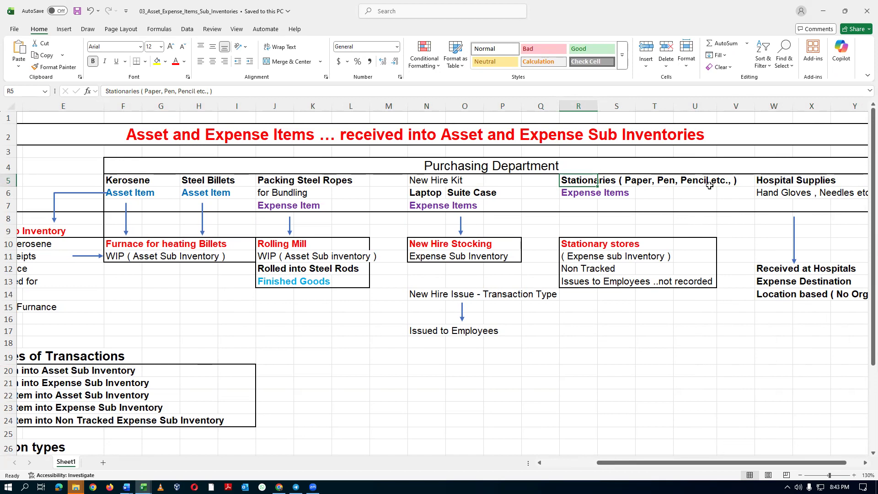
pyautogui.click(566, 245)
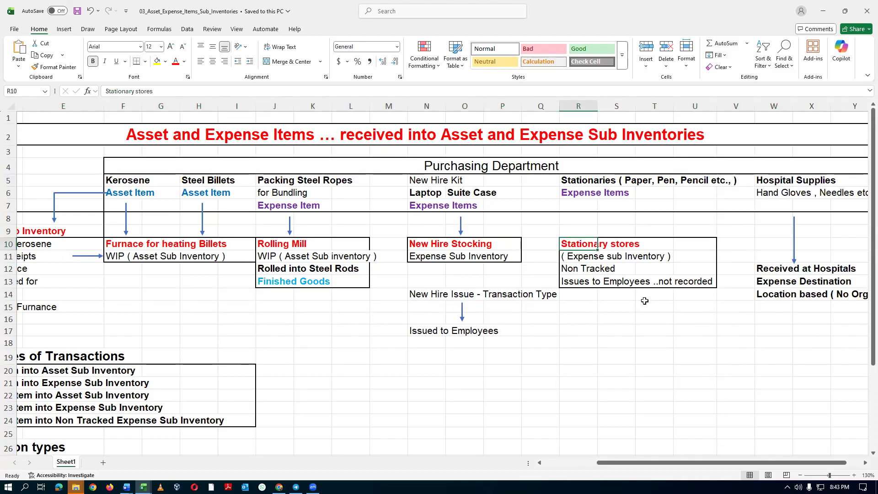
pyautogui.click(575, 269)
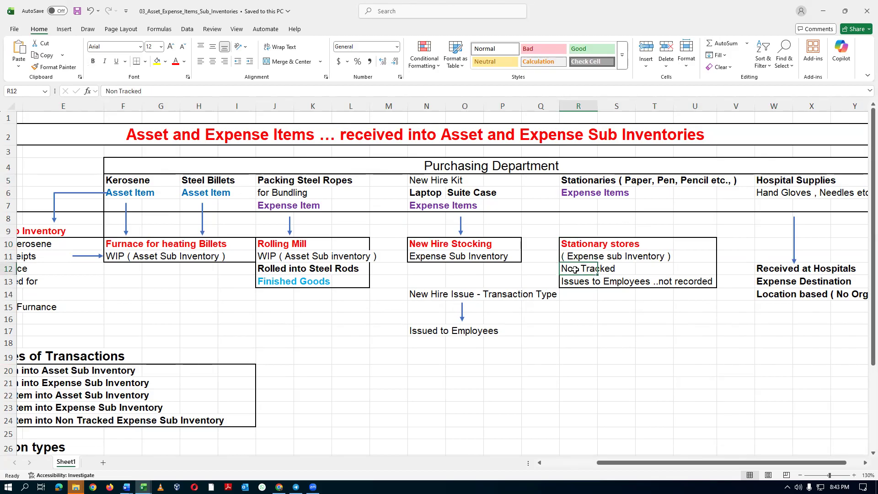
pyautogui.click(568, 193)
pyautogui.click(574, 283)
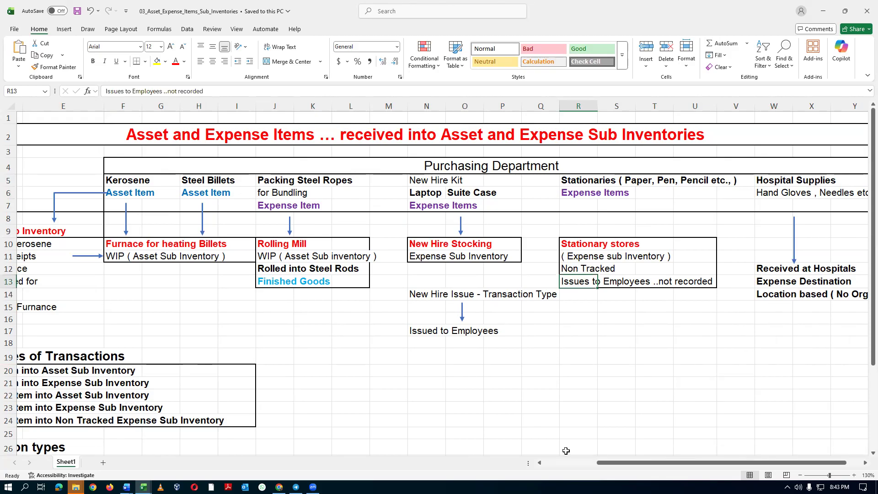
pyautogui.moveTo(602, 464); pyautogui.dragTo(549, 464)
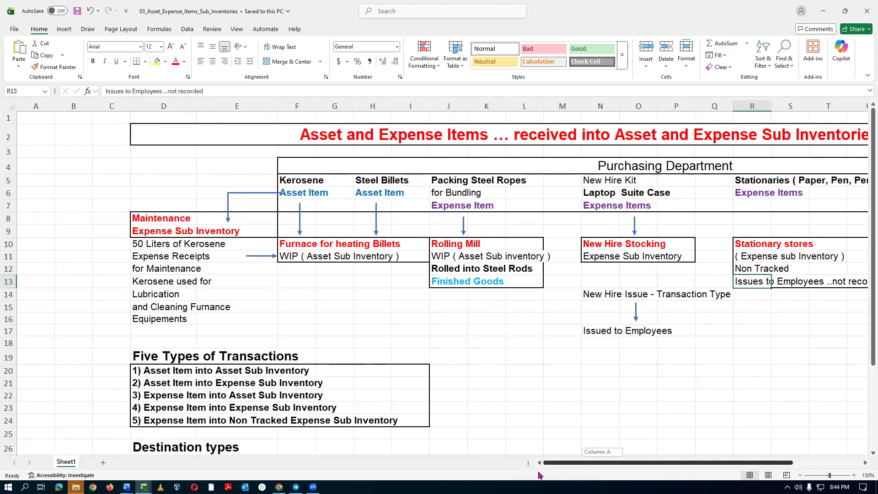
pyautogui.click(7, 421)
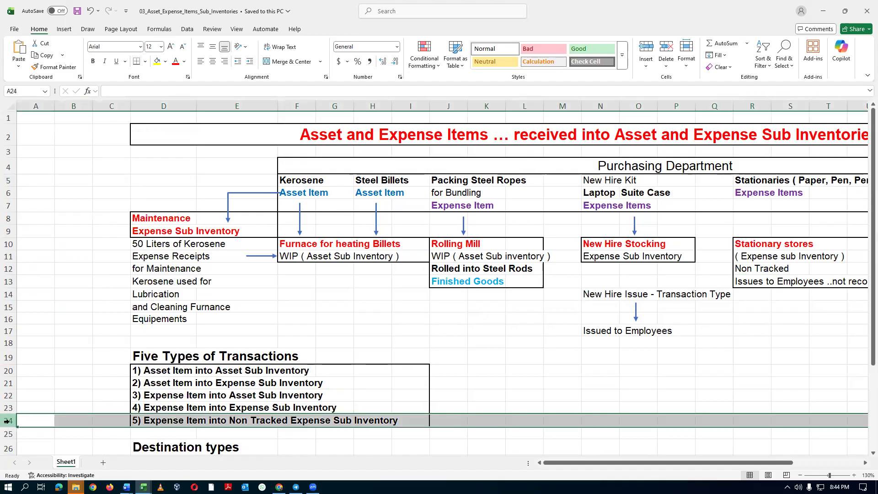
# Highlight all five transaction types in rows 20 to 24 and examine the Hospital Supplies column of the Purchasing Department diagram.
pyautogui.moveTo(7, 372); pyautogui.dragTo(4, 420)
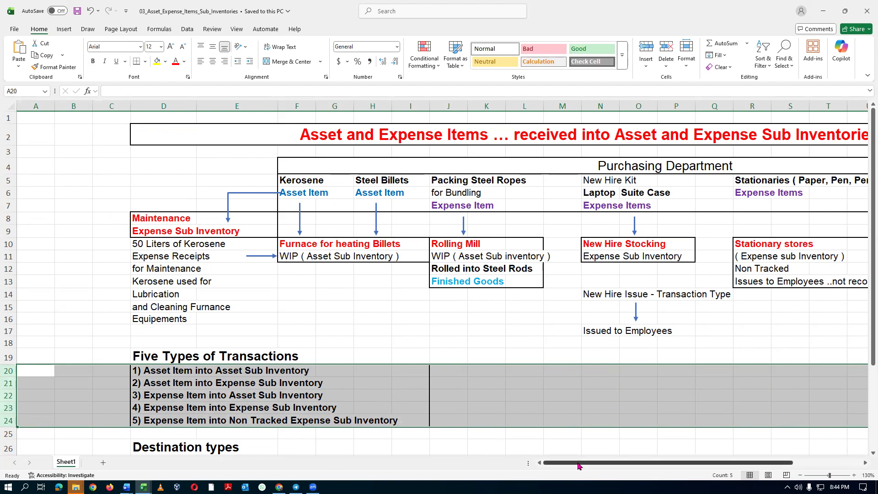
pyautogui.moveTo(580, 464); pyautogui.dragTo(548, 470)
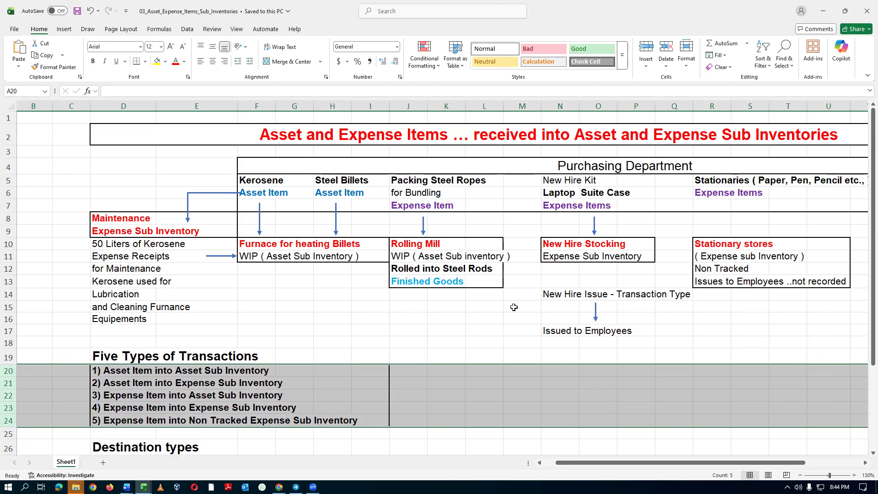
pyautogui.moveTo(629, 466); pyautogui.dragTo(687, 468)
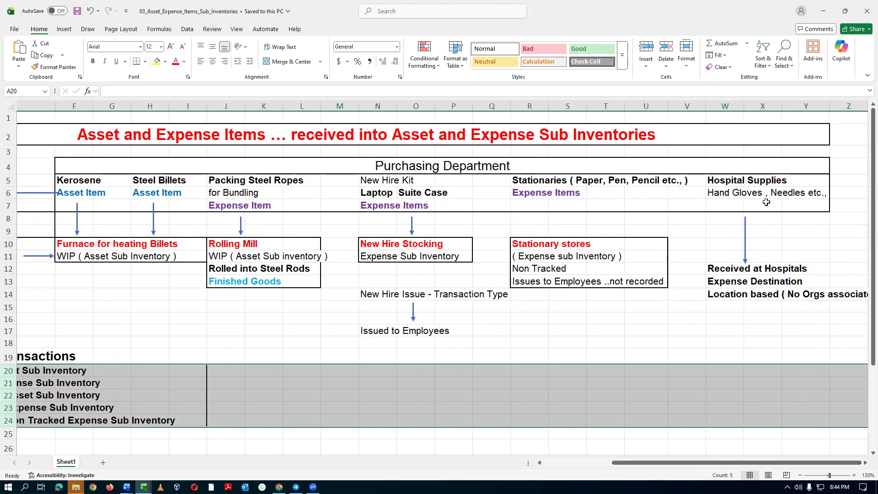
pyautogui.click(718, 179)
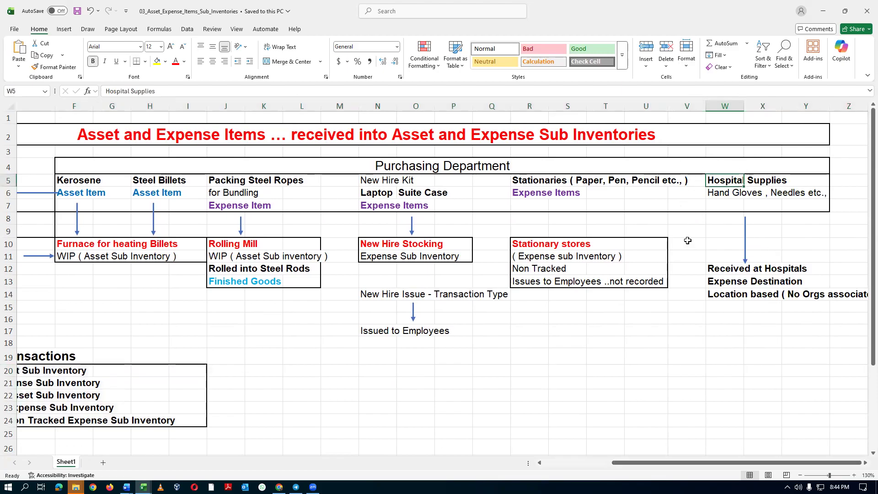
pyautogui.moveTo(612, 463); pyautogui.dragTo(547, 474)
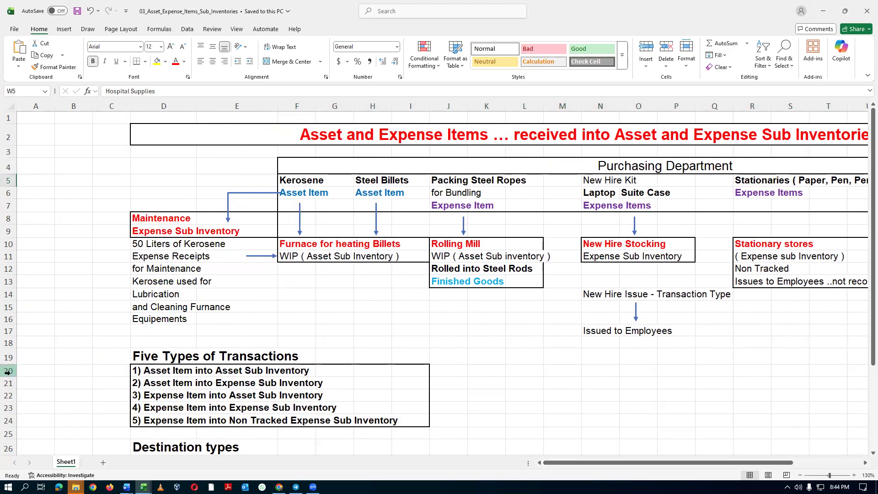
# Highlight the first four transaction types in rows 20 to 23, and switch to the Oracle Fusion home page to look through its application groups.
pyautogui.moveTo(7, 373); pyautogui.dragTo(7, 407)
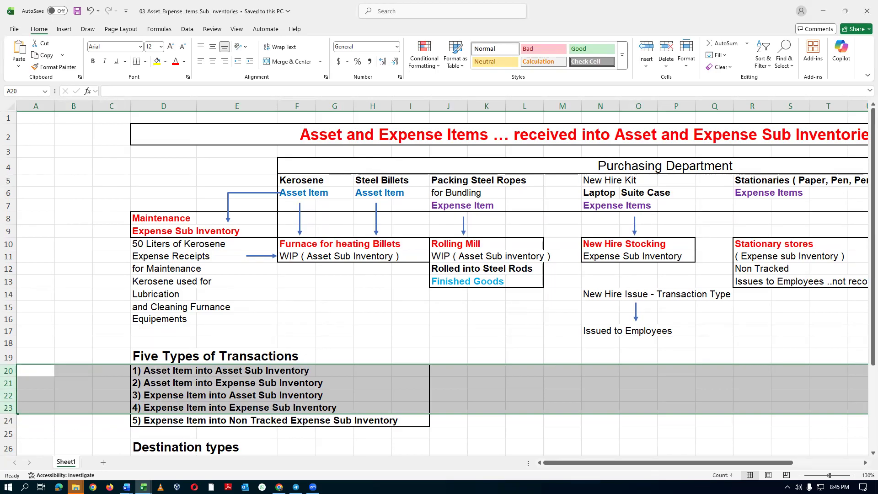
pyautogui.hotkey('alt', 'Tab')
pyautogui.hotkey('alt', 'Tab')
pyautogui.hotkey('alt', 'Tab')
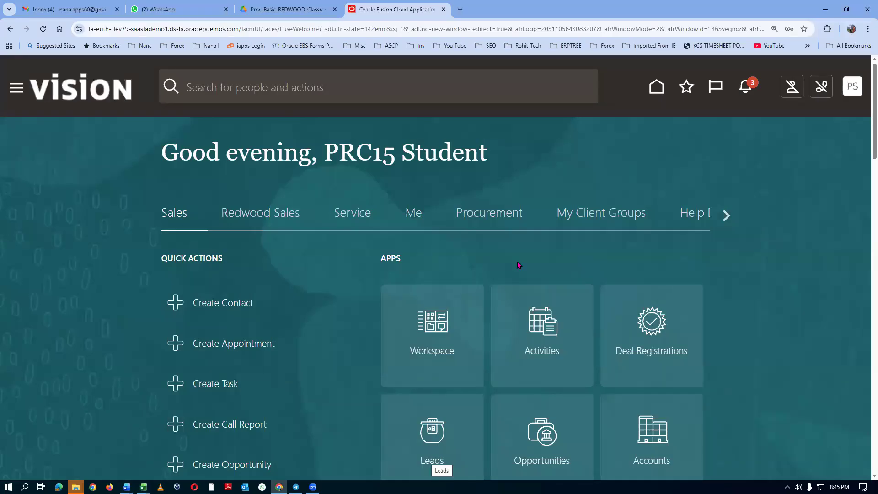
pyautogui.click(726, 216)
pyautogui.click(727, 216)
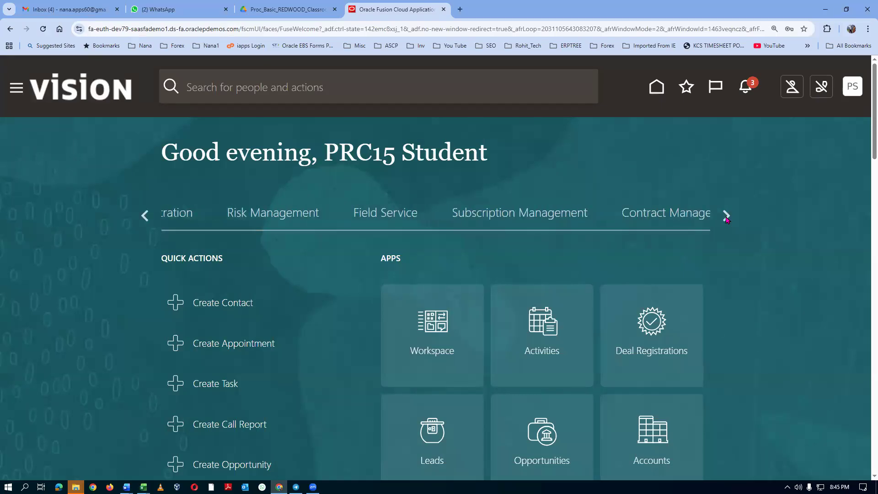
# Switch back to the 03_Asset_Expense_Items_Sub_Inventories workbook and highlight the five transaction types in rows 20 to 24.
pyautogui.hotkey('alt', 'Tab')
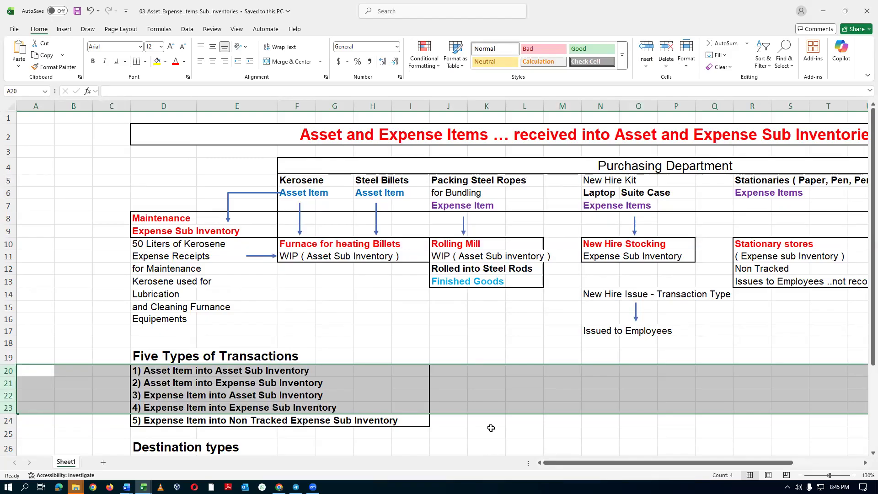
pyautogui.click(153, 373)
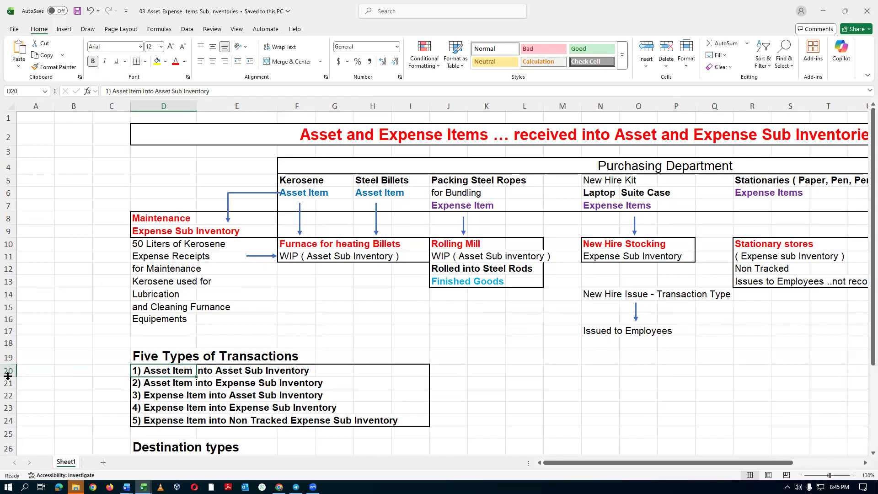
pyautogui.moveTo(7, 371); pyautogui.dragTo(8, 419)
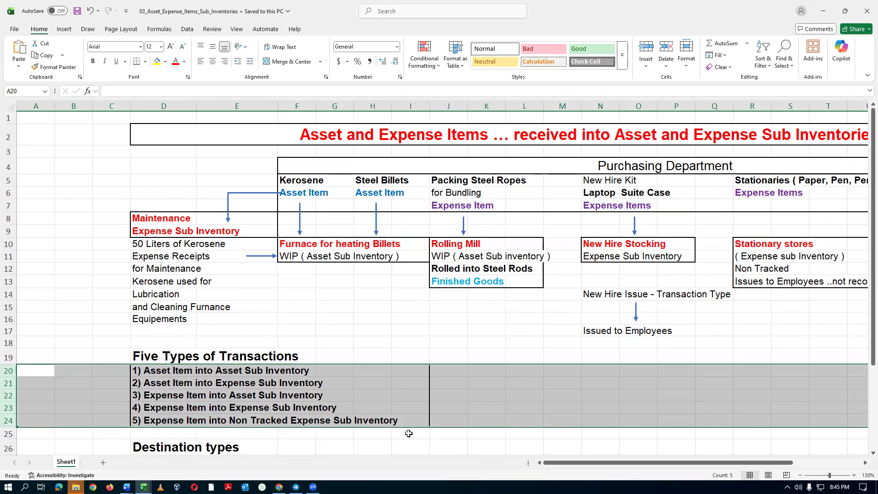
# Switch to the Oracle Fusion home page and look through the application groups up to the last one, Others.
pyautogui.hotkey('alt', 'Tab')
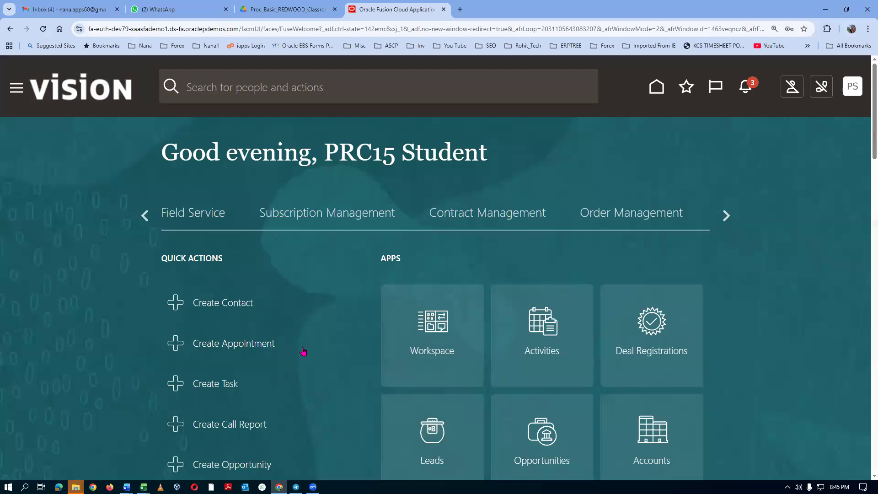
pyautogui.click(726, 216)
pyautogui.click(726, 217)
pyautogui.click(725, 217)
pyautogui.click(726, 217)
pyautogui.click(725, 218)
pyautogui.click(725, 216)
pyautogui.click(725, 216)
pyautogui.click(726, 216)
pyautogui.click(725, 216)
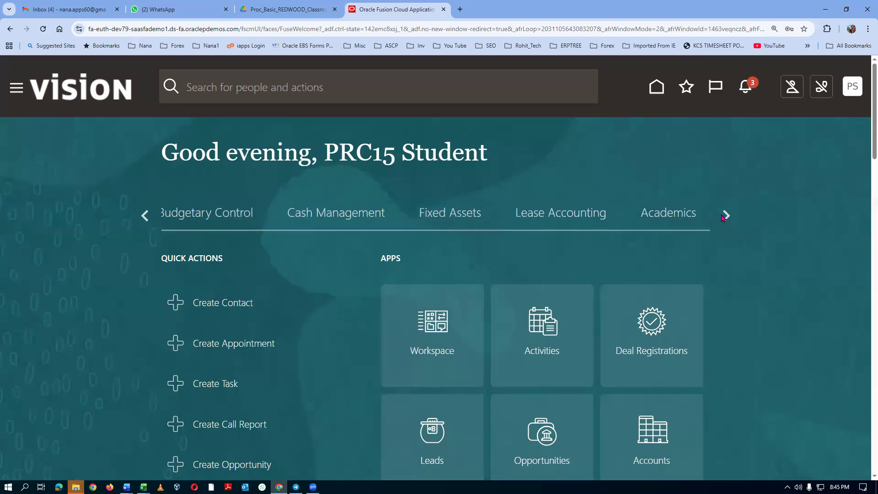
pyautogui.click(725, 216)
pyautogui.click(725, 216)
pyautogui.click(725, 216)
pyautogui.click(725, 216)
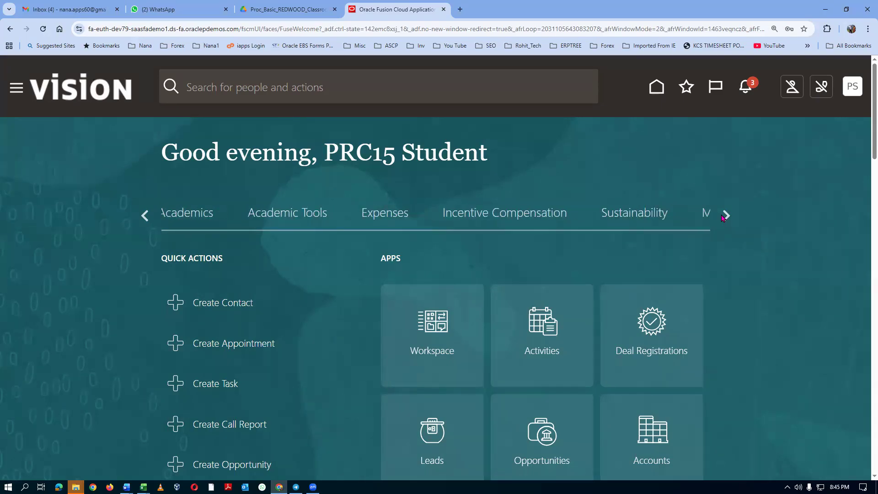
pyautogui.click(725, 216)
pyautogui.click(725, 216)
pyautogui.click(725, 216)
pyautogui.click(725, 216)
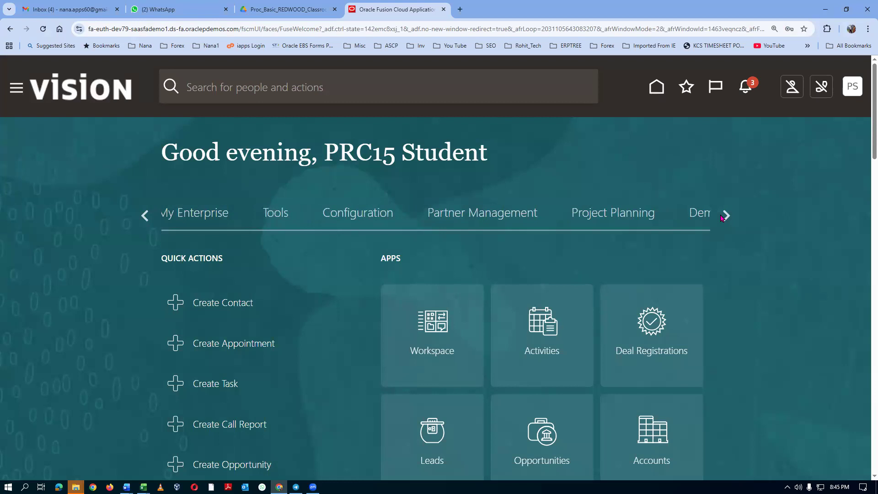
pyautogui.click(725, 216)
pyautogui.click(725, 217)
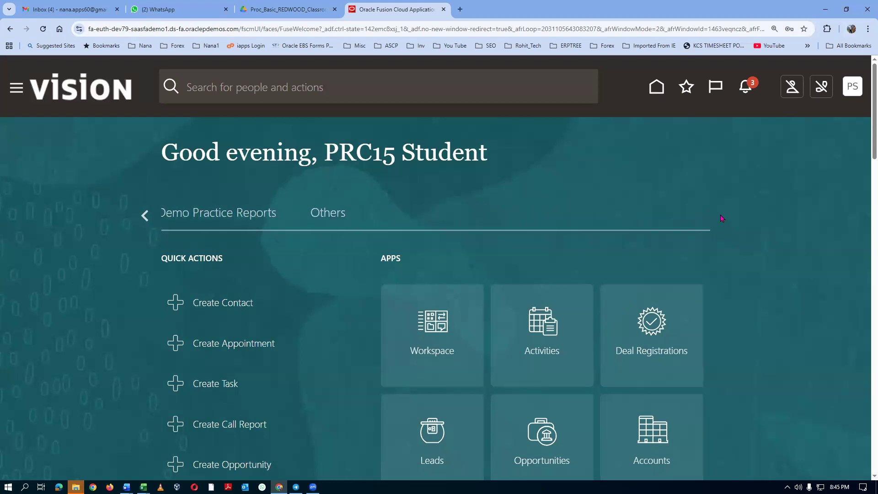
# Go back through the application groups to Product Management and open the Product Information Management app.
pyautogui.click(146, 215)
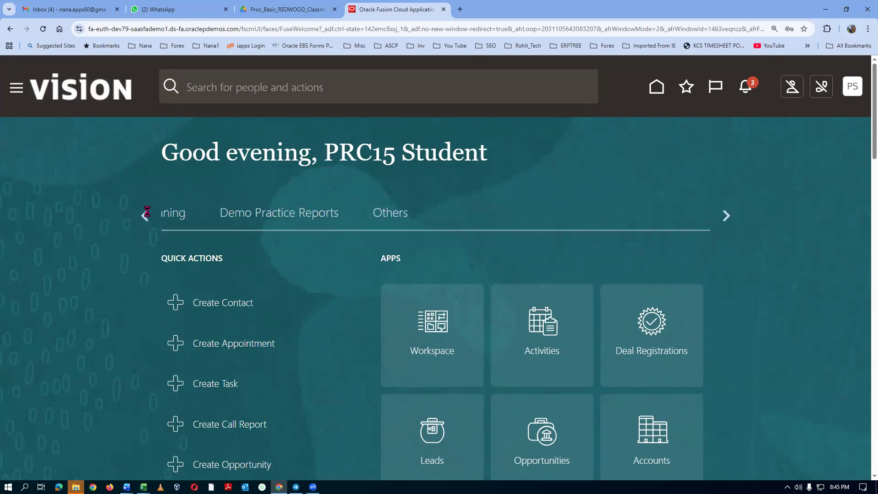
pyautogui.click(146, 215)
pyautogui.click(146, 215)
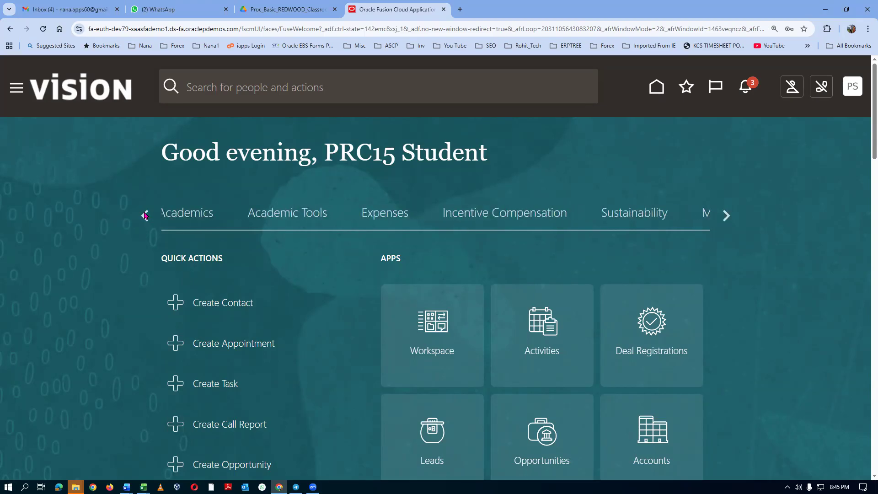
pyautogui.click(146, 215)
pyautogui.click(145, 215)
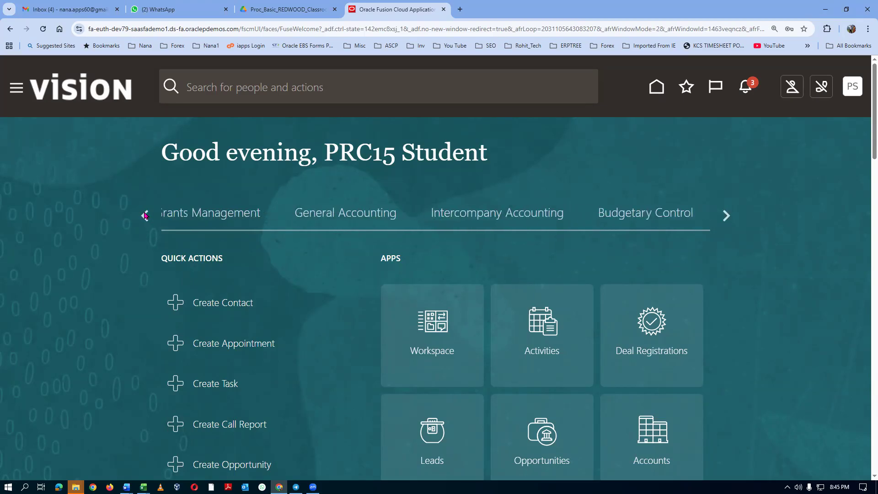
pyautogui.click(146, 215)
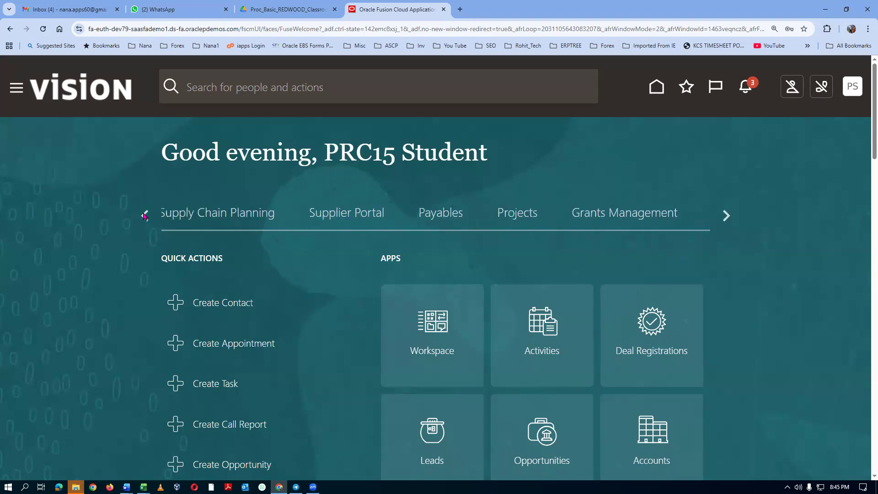
pyautogui.click(145, 215)
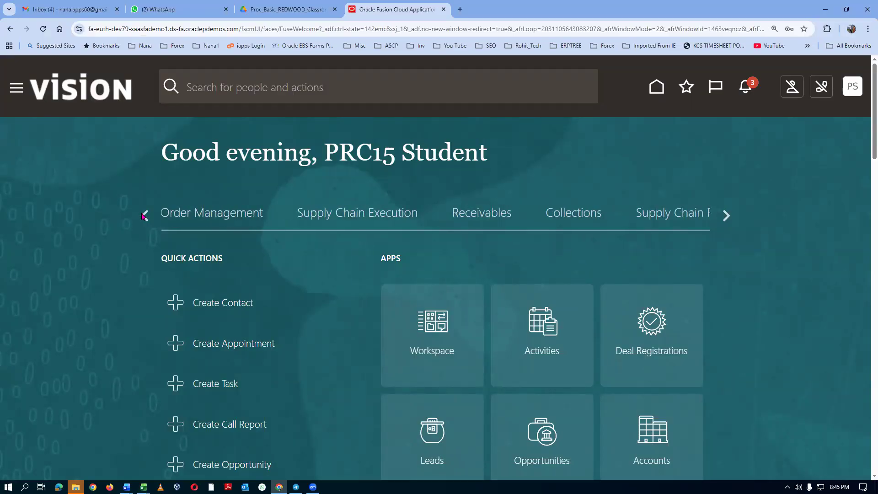
pyautogui.click(145, 215)
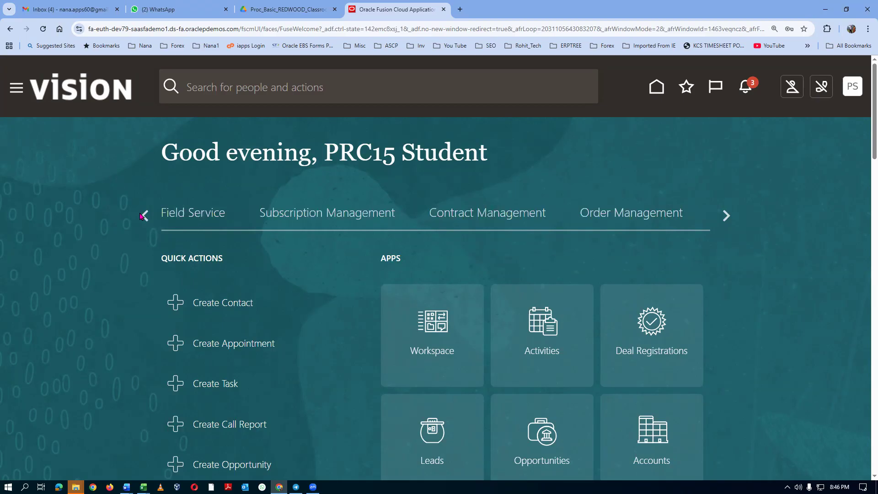
pyautogui.click(144, 215)
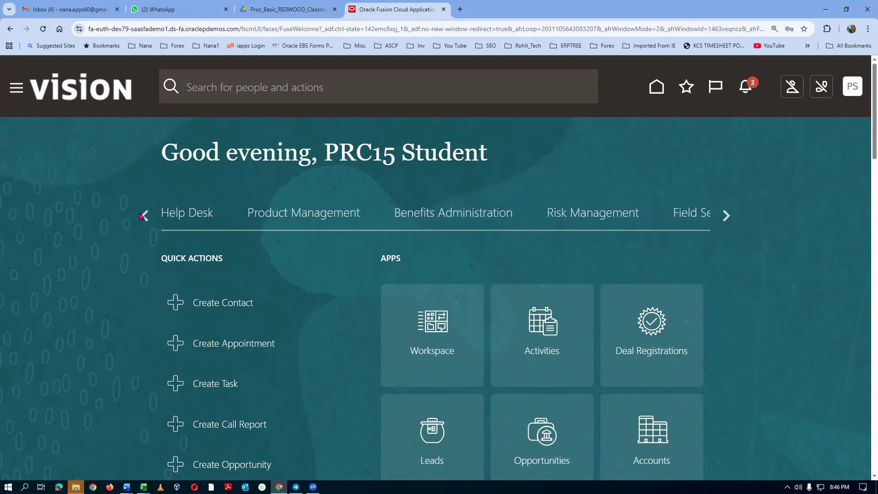
pyautogui.click(288, 213)
pyautogui.scroll(-4, 830, 384)
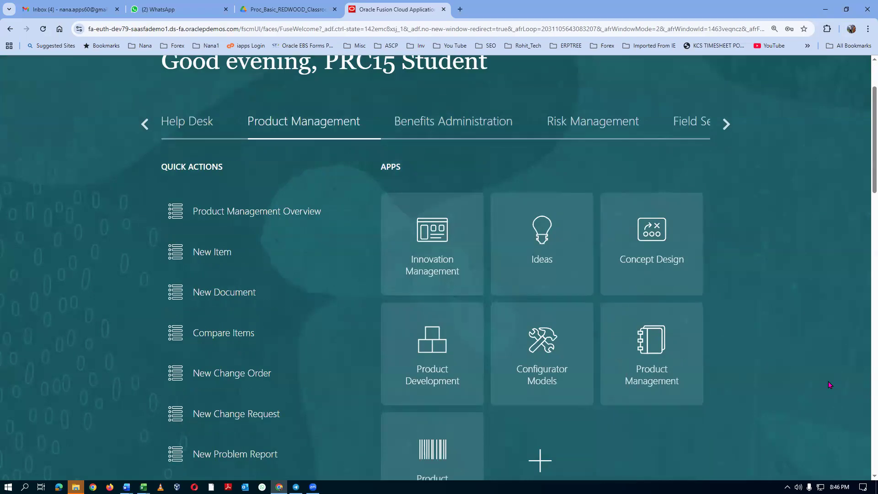
pyautogui.click(418, 394)
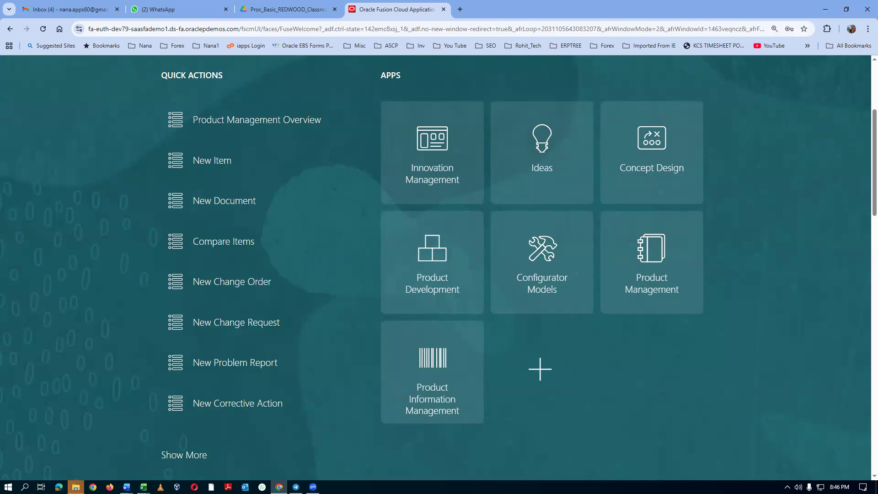
# Open the Fusion Purchasing Accounting document from the inner Proc_Basic_REDWOOD folder, maximize it and examine its accounts and sub inventories tables.
pyautogui.moveTo(75, 486)
pyautogui.click(148, 453)
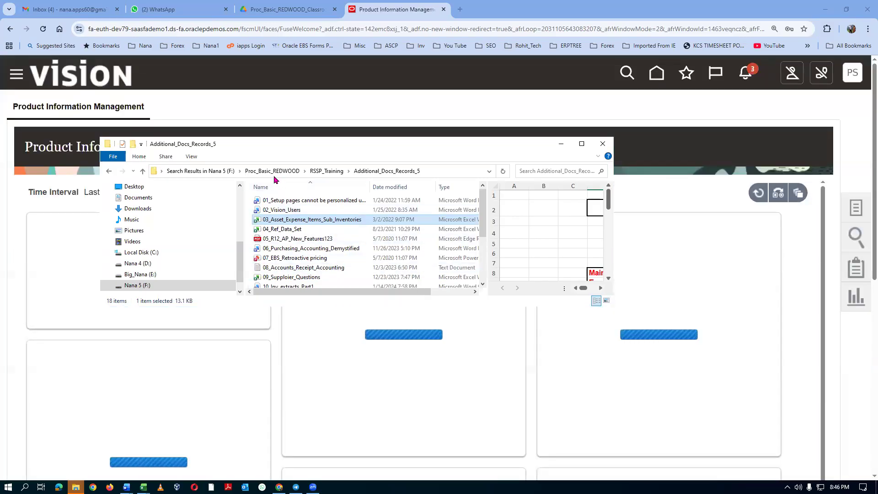
pyautogui.click(272, 172)
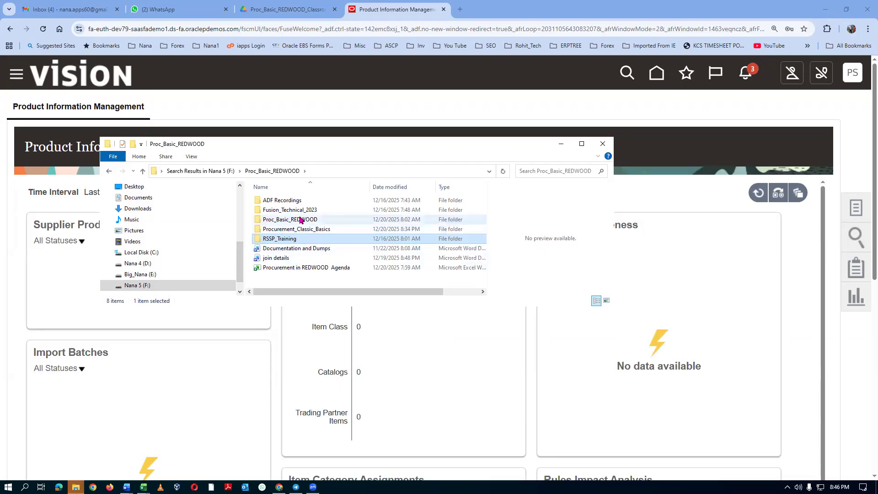
pyautogui.doubleClick(301, 220)
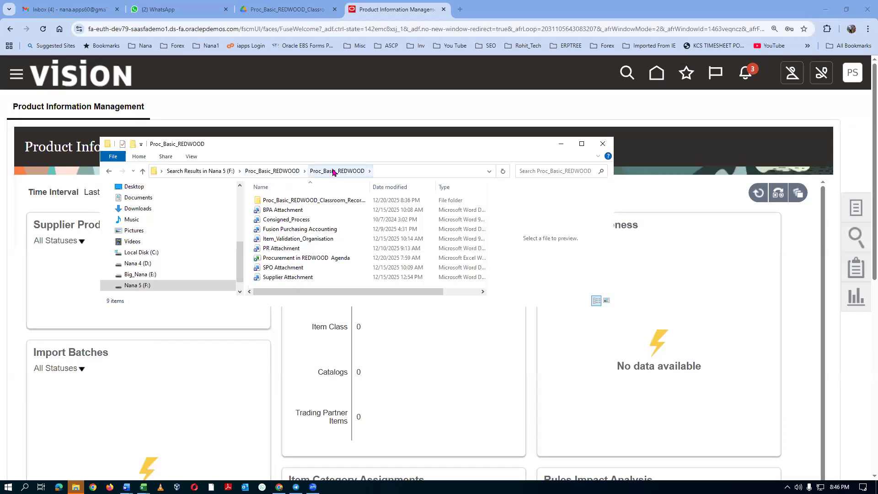
pyautogui.click(298, 229)
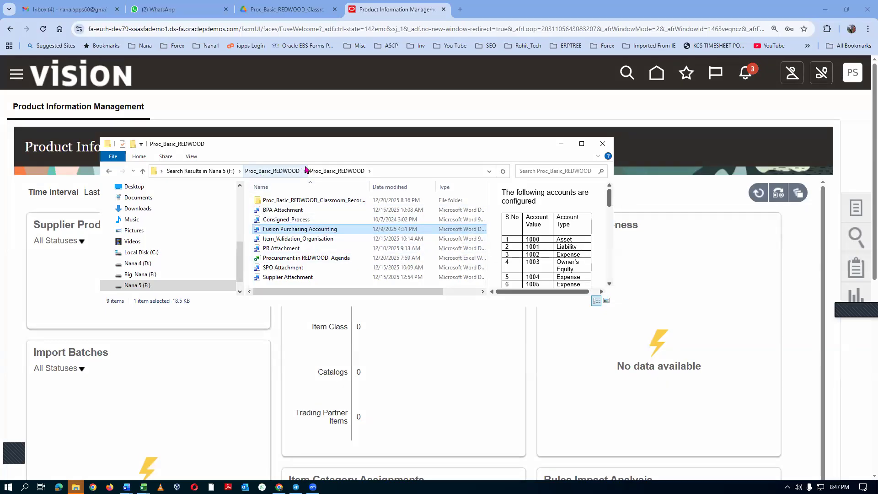
pyautogui.doubleClick(343, 230)
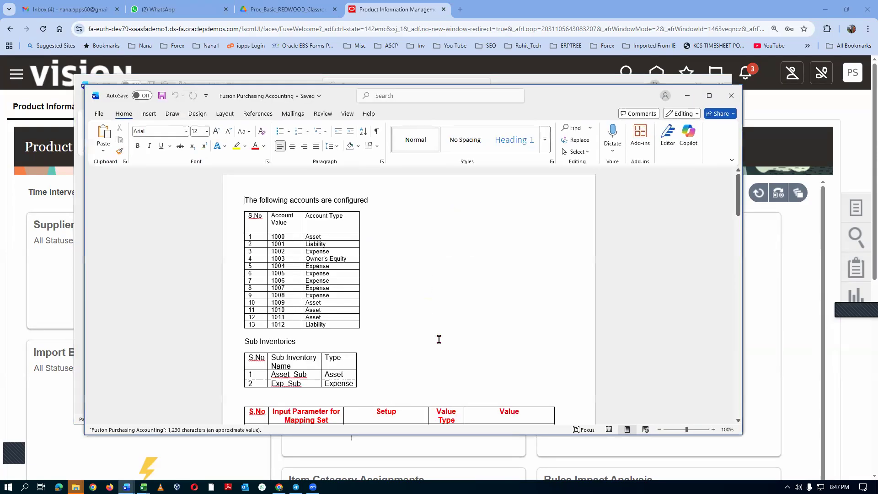
pyautogui.click(709, 95)
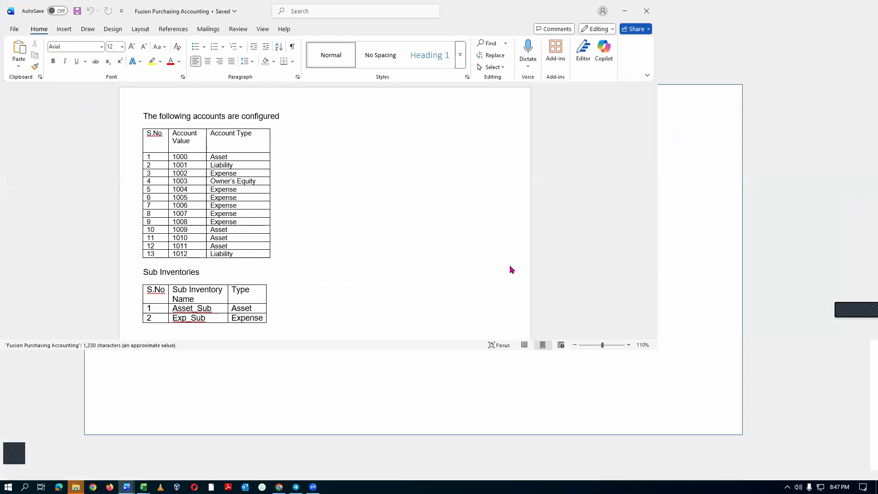
pyautogui.scroll(5, 288, 296)
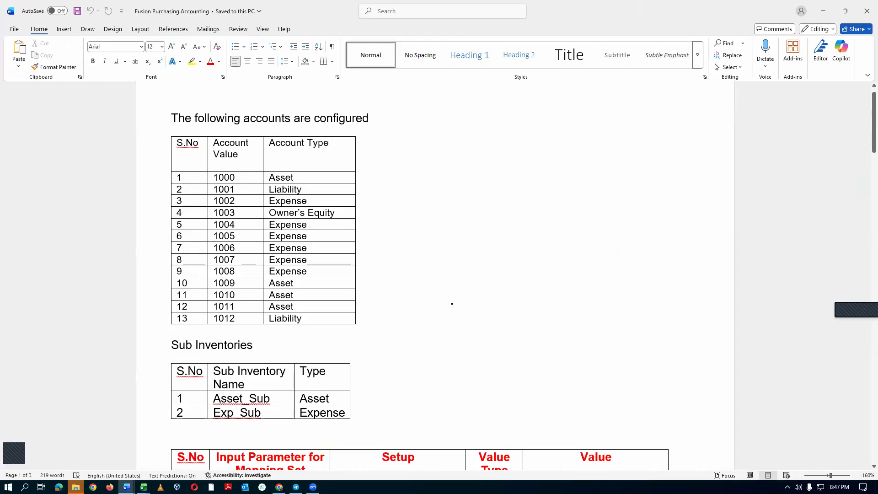
# Switch back to Oracle Fusion's Product Information Management page and start creating an item from its Item Management tasks.
pyautogui.hotkey('alt', 'Tab')
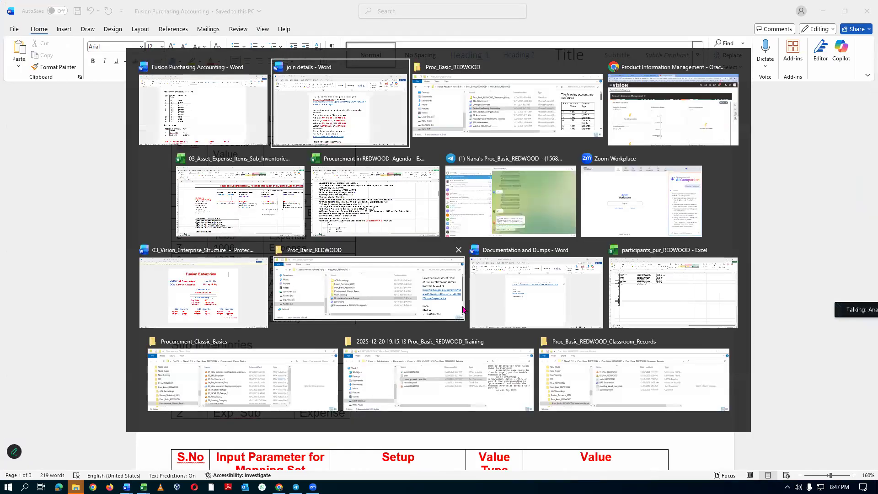
pyautogui.hotkey('alt', 'Tab')
pyautogui.hotkey('alt', 'Tab')
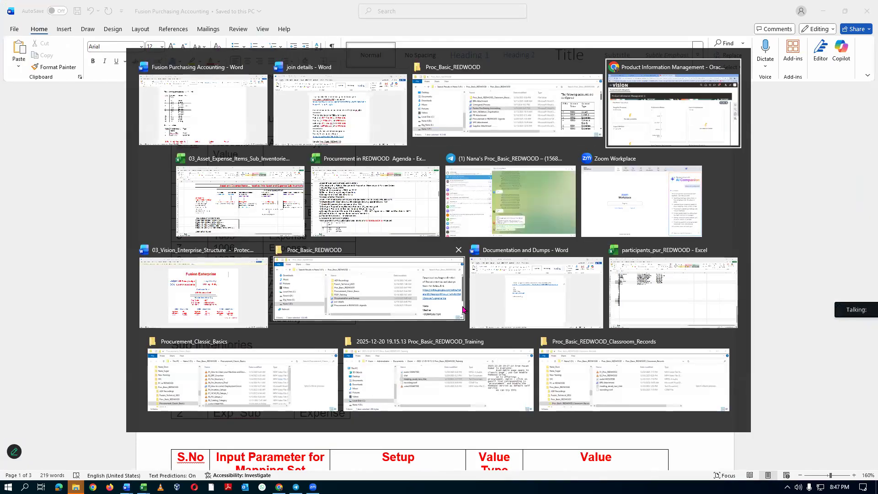
pyautogui.click(859, 215)
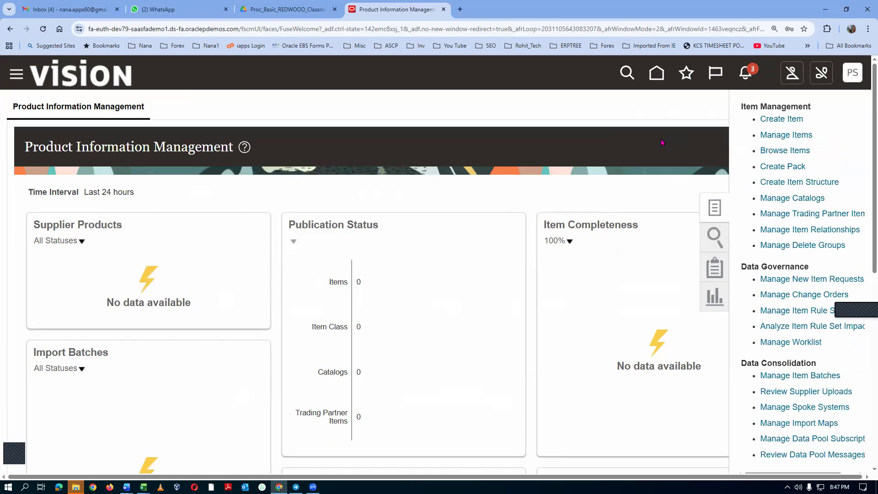
pyautogui.click(715, 208)
pyautogui.click(857, 208)
pyautogui.click(771, 120)
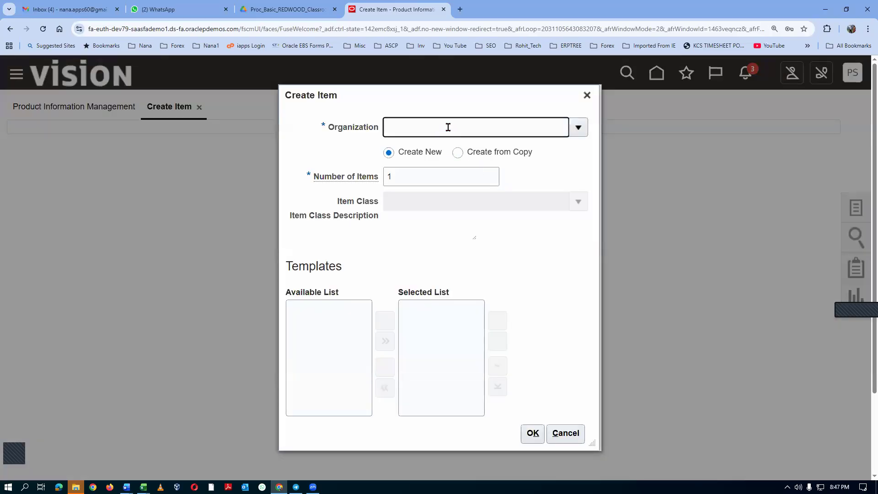
# Set the new item's organization to T010 and its item class to t01_item_class, and accept the t01 Purchased Item template.
pyautogui.write('01')
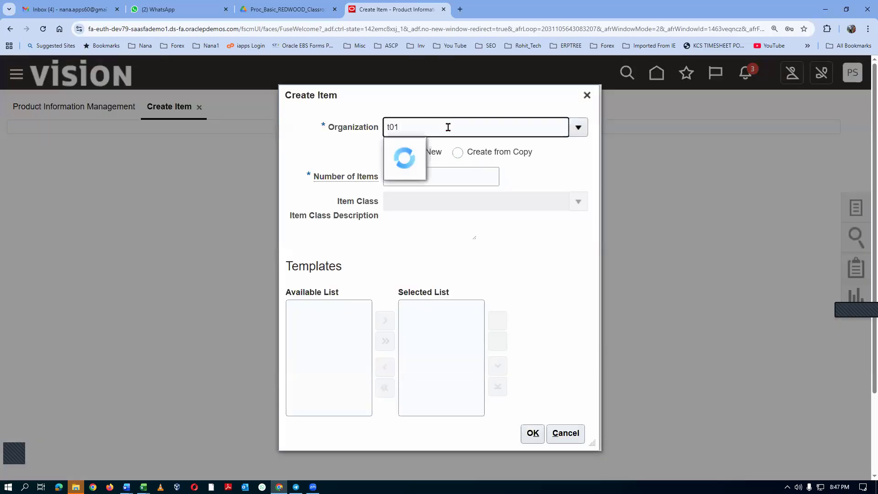
pyautogui.click(440, 147)
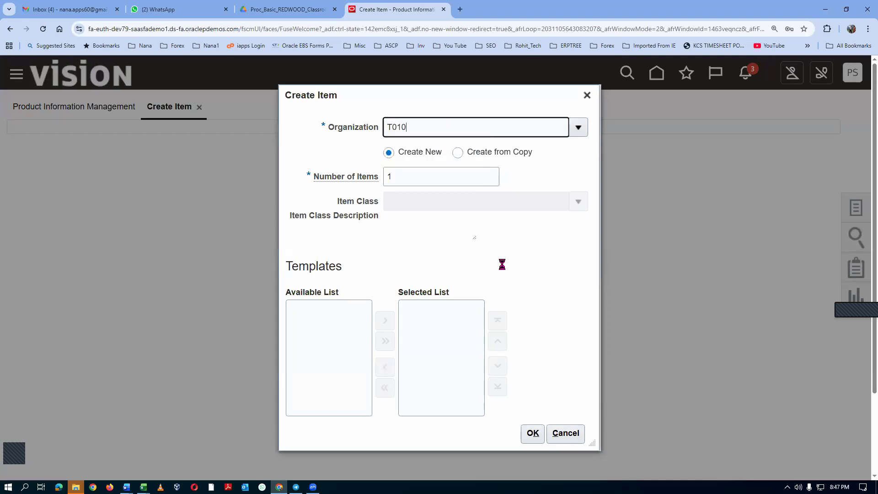
pyautogui.click(395, 203)
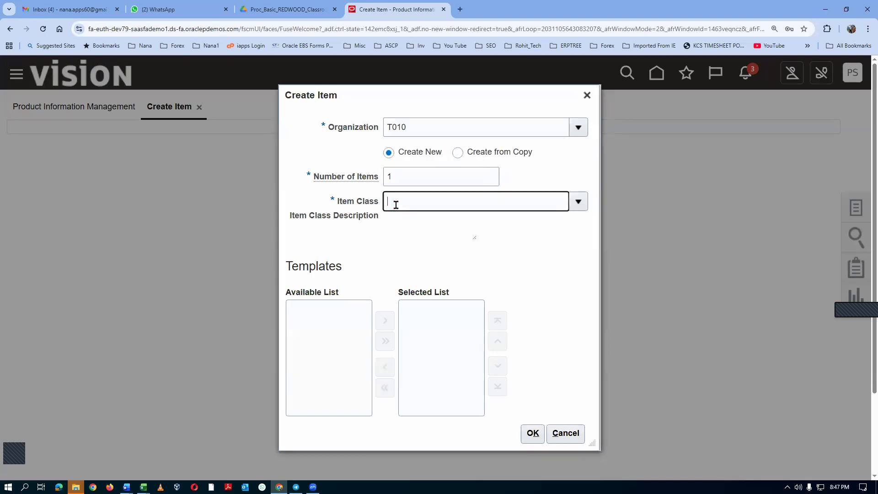
pyautogui.write('t01')
pyautogui.click(417, 223)
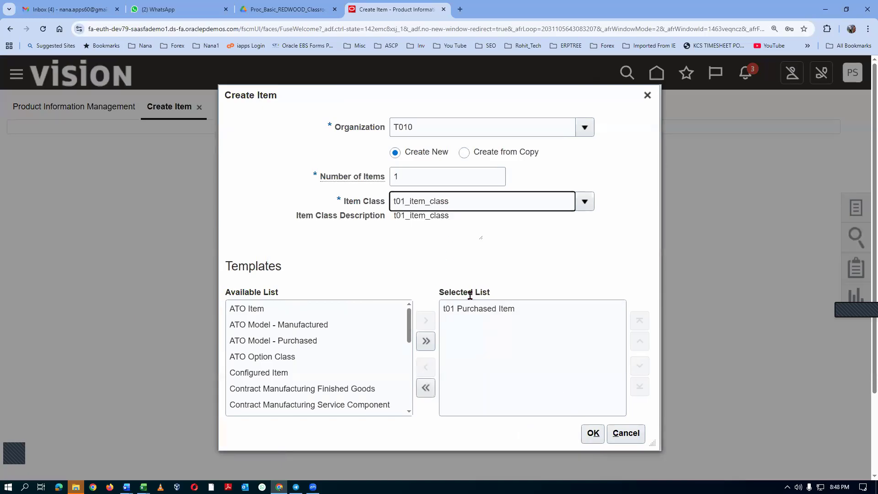
pyautogui.click(592, 435)
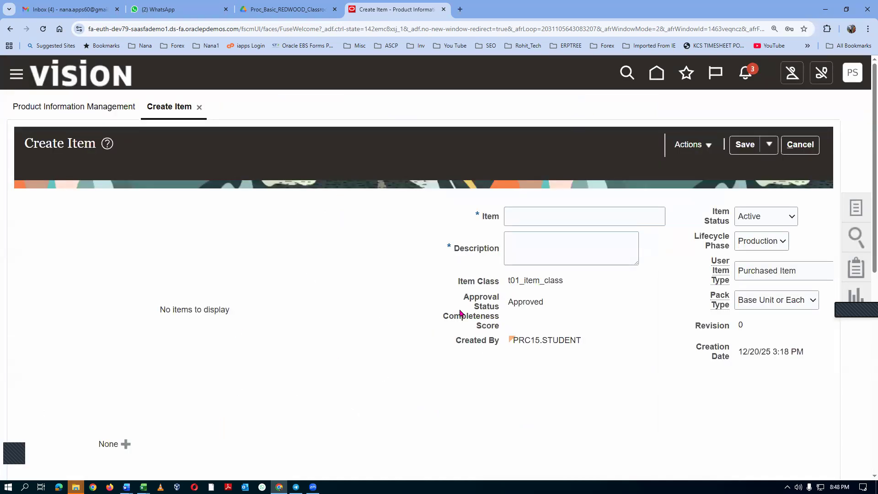
# Highlight the Approved approval status and name the new item t01_asset_item.
pyautogui.moveTo(508, 302); pyautogui.dragTo(545, 306)
pyautogui.click(560, 315)
pyautogui.click(520, 219)
pyautogui.write('t01_asset_item')
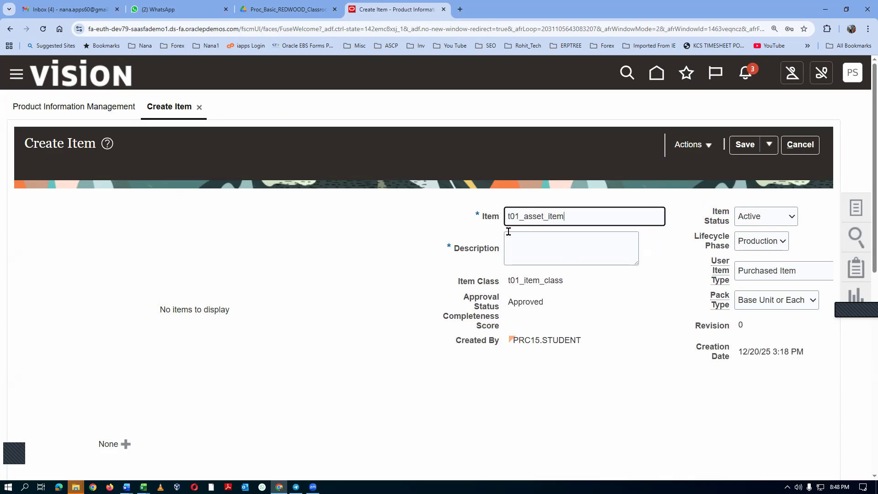
# Copy the item name into the Description and extend it to t01_asset_item-_esc.
pyautogui.doubleClick(510, 218)
pyautogui.hotkey('ctrl', 'c')
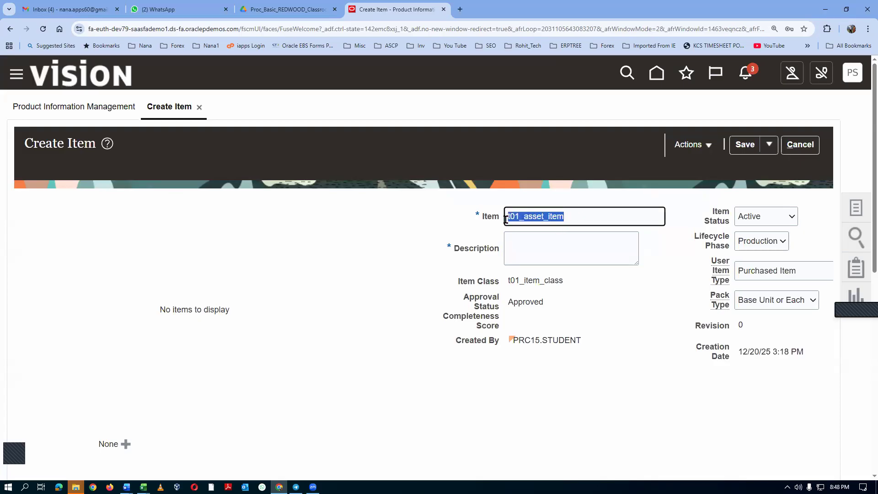
pyautogui.click(561, 249)
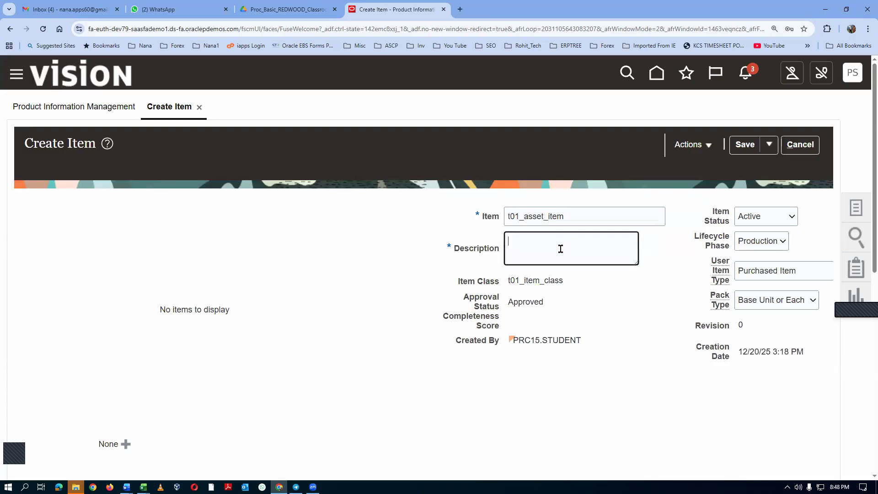
pyautogui.hotkey('ctrl', 'v')
pyautogui.moveTo(566, 240); pyautogui.dragTo(572, 241)
pyautogui.press('BackSpace')
pyautogui.write('_')
# Fill in the item's Long Description as t01_asset_item_long_desc.
pyautogui.scroll(-2, 546, 316)
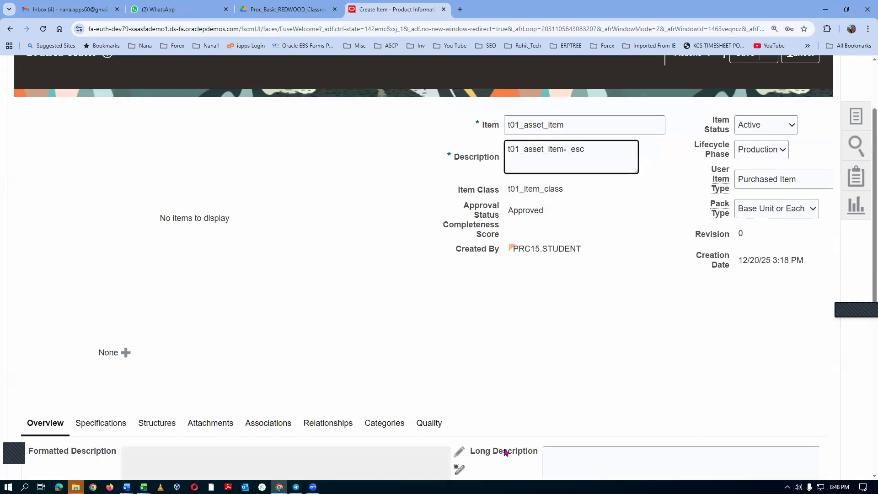
pyautogui.scroll(-1, 506, 452)
pyautogui.click(570, 421)
pyautogui.hotkey('ctrl', 'v')
pyautogui.write('_long_desc')
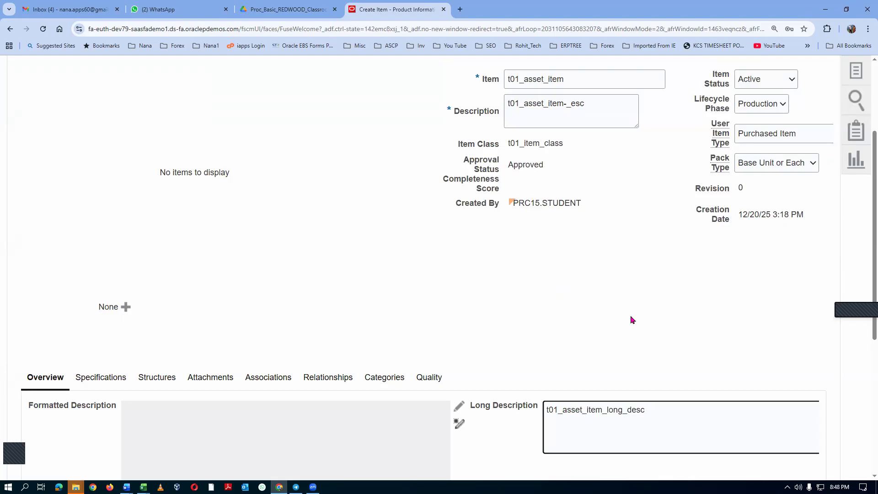
# Save the new t01_asset_item item.
pyautogui.scroll(2, 633, 321)
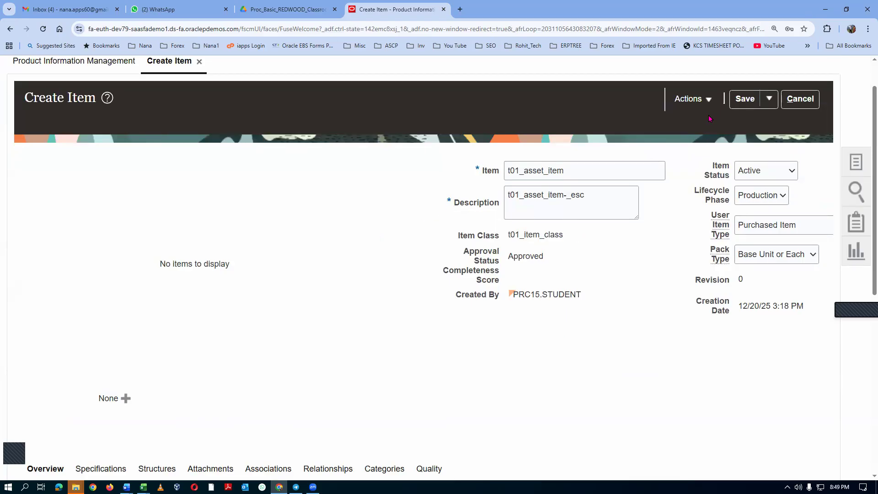
pyautogui.click(750, 102)
# Switch to the 03_Asset_Expense_Items_Sub_Inventories workbook and select the Laptop cell under New Hire Kit.
pyautogui.hotkey('alt', 'Tab')
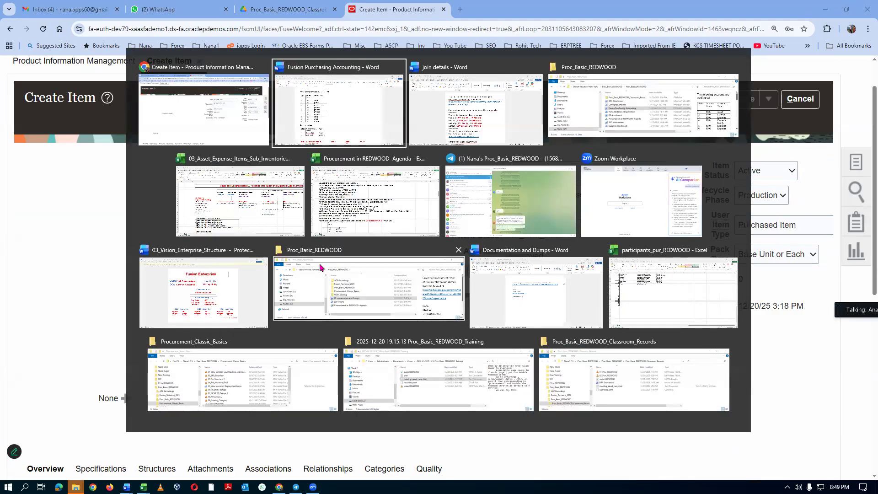
pyautogui.hotkey('alt', 'Tab')
pyautogui.hotkey('alt', 'Tab')
pyautogui.hotkey('alt', 'Tab')
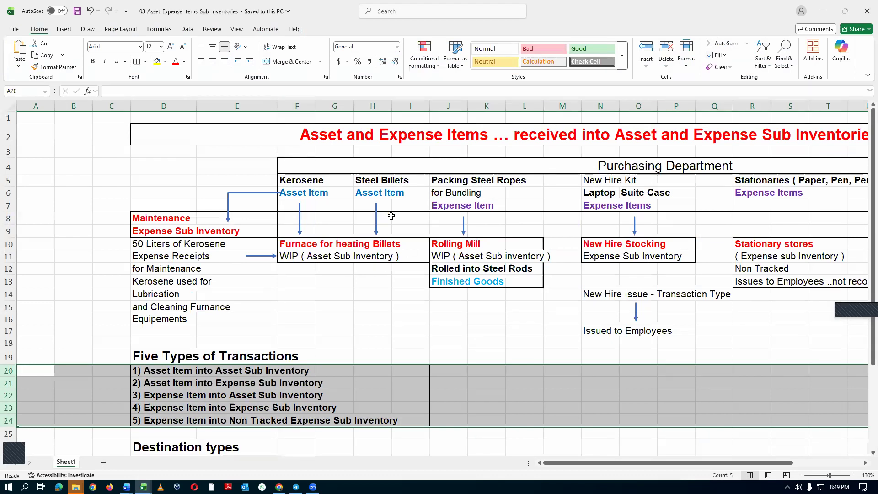
pyautogui.click(599, 193)
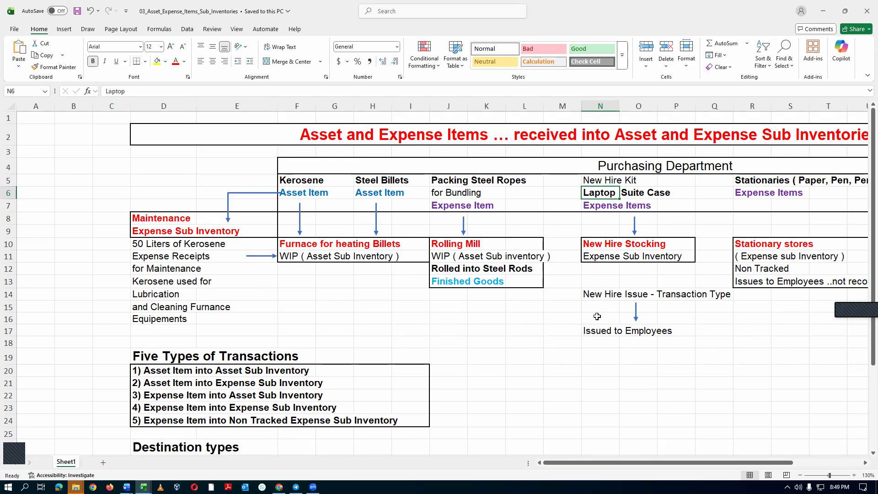
# Return to the item in the browser and examine its Manufacturing specifications, especially Costing Enabled and Inventory Asset Value.
pyautogui.hotkey('alt', 'Tab')
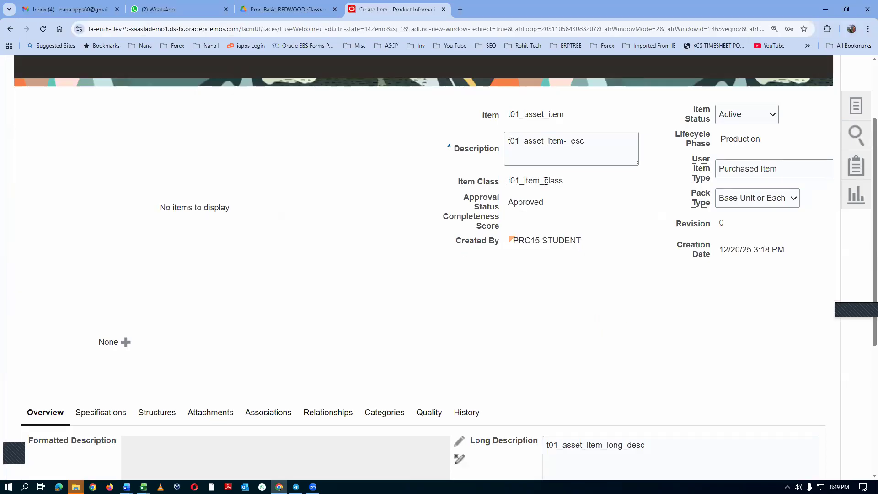
pyautogui.scroll(-3, 236, 303)
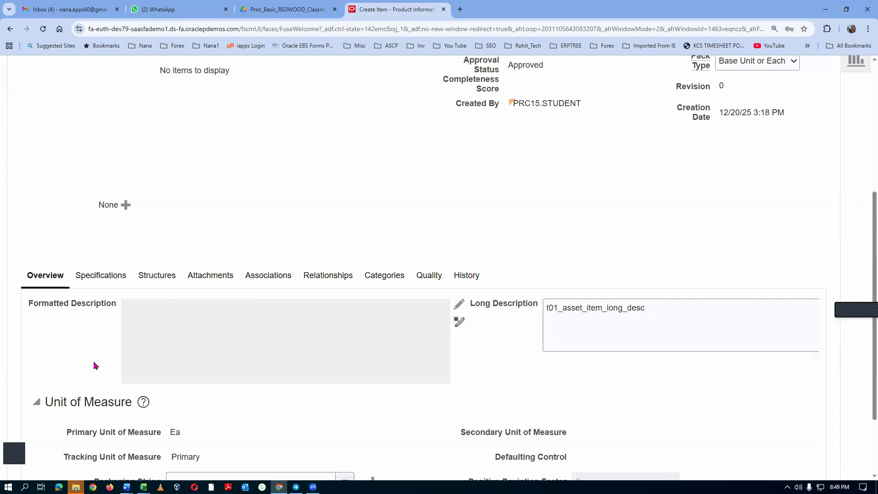
pyautogui.click(91, 279)
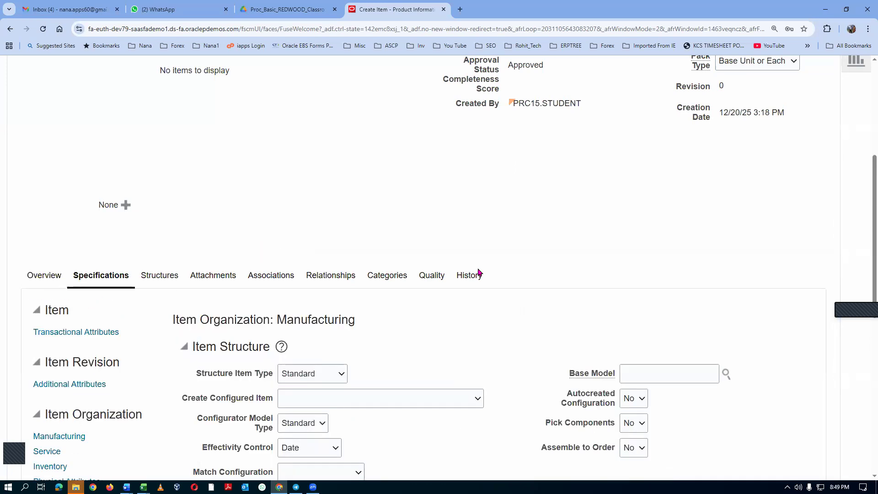
pyautogui.scroll(-2, 478, 273)
pyautogui.scroll(-2, 358, 254)
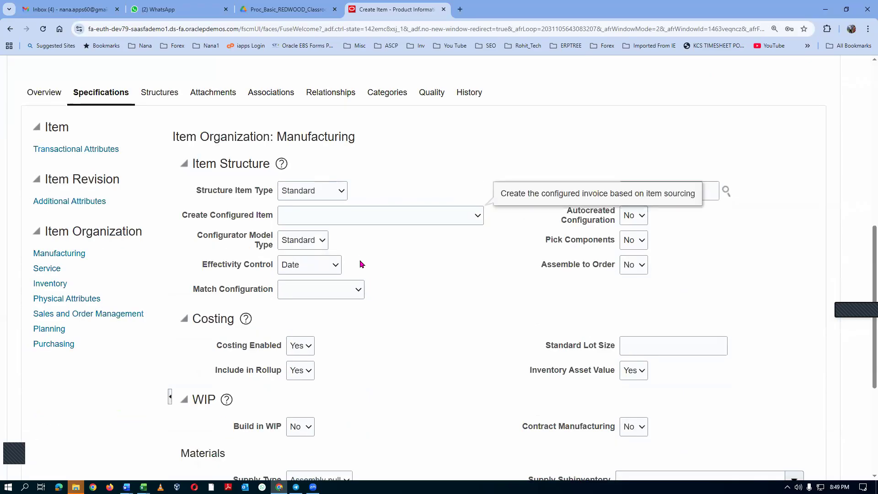
pyautogui.scroll(-1, 361, 264)
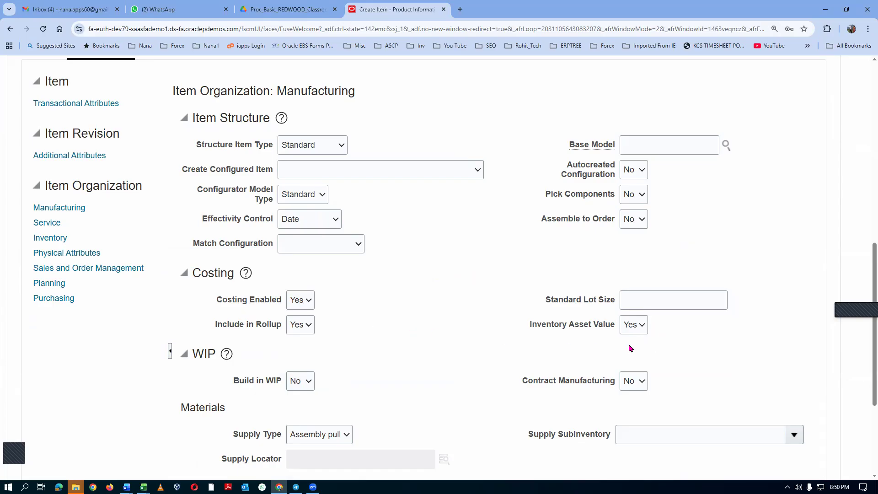
pyautogui.scroll(3, 385, 290)
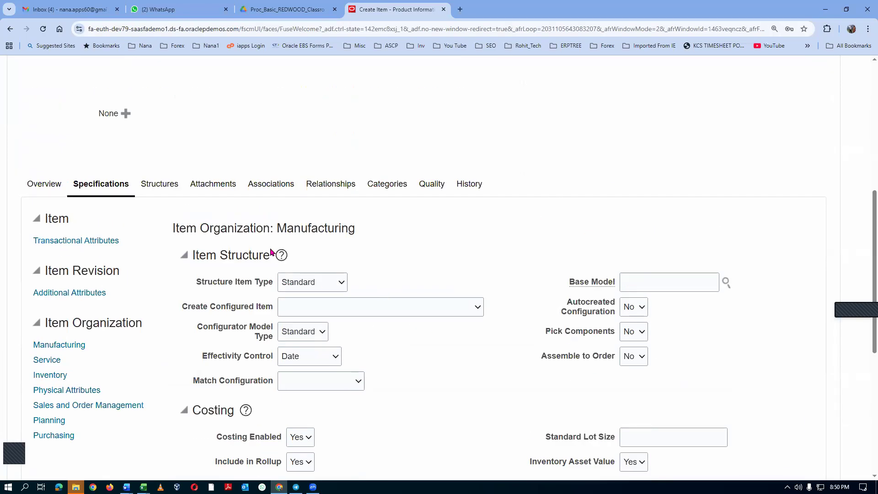
# Search the organizations for t01 and associate T011 (t01_child_1) with the asset item.
pyautogui.click(271, 186)
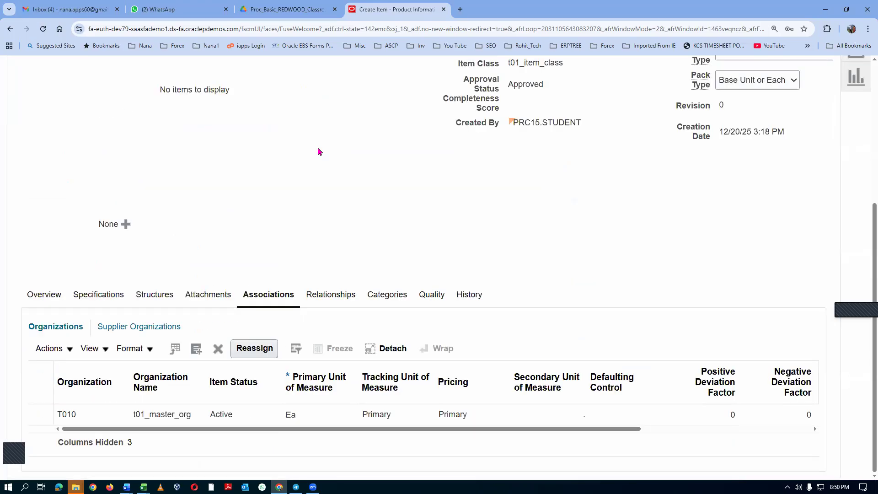
pyautogui.click(57, 349)
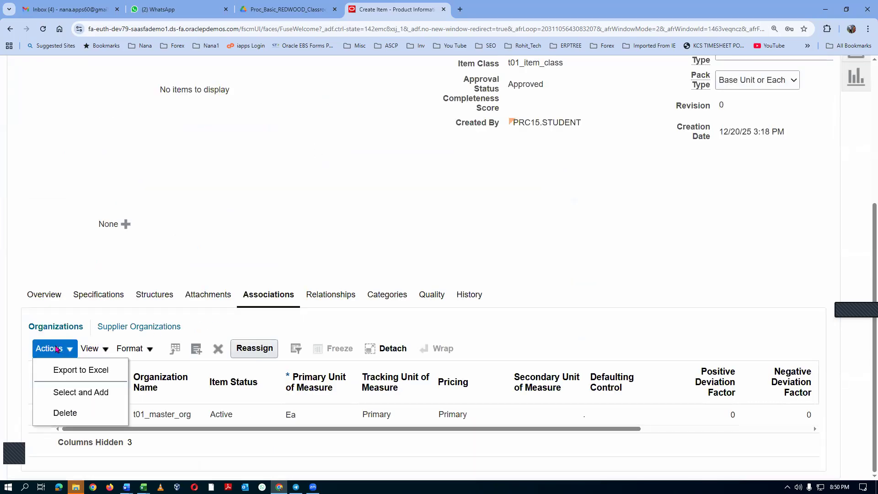
pyautogui.click(67, 394)
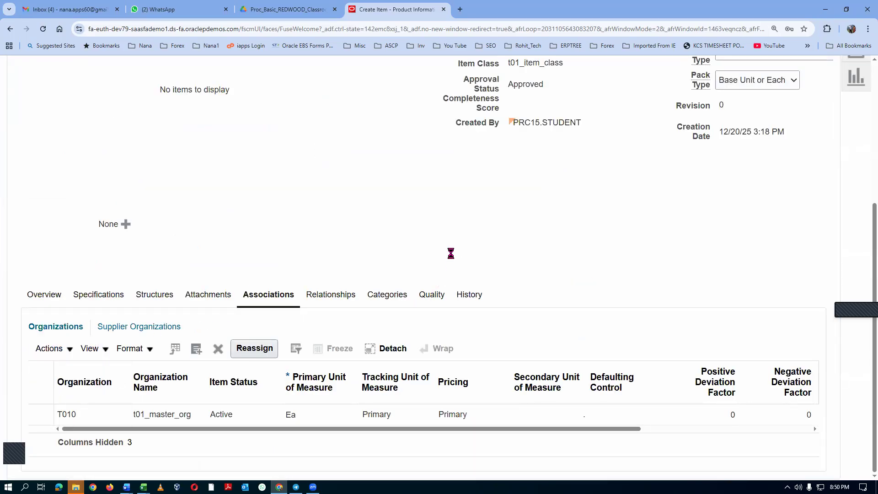
pyautogui.click(470, 152)
pyautogui.write('t01')
pyautogui.press('Return')
pyautogui.click(327, 194)
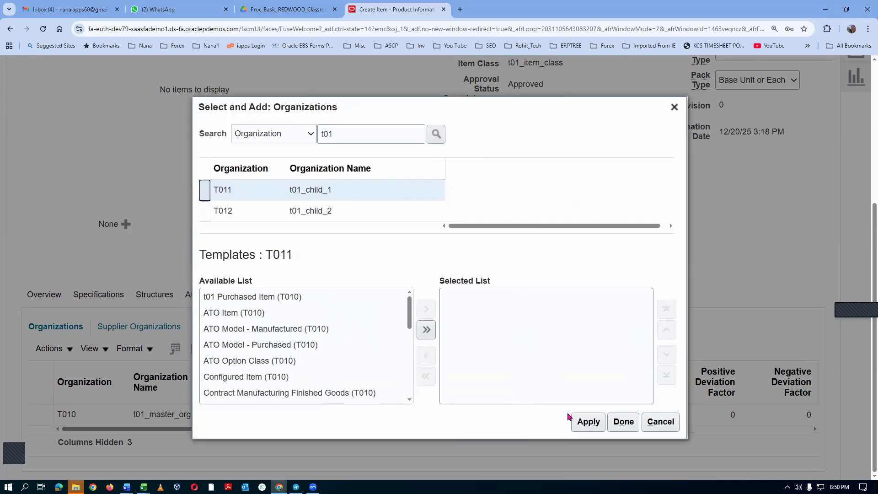
pyautogui.click(623, 421)
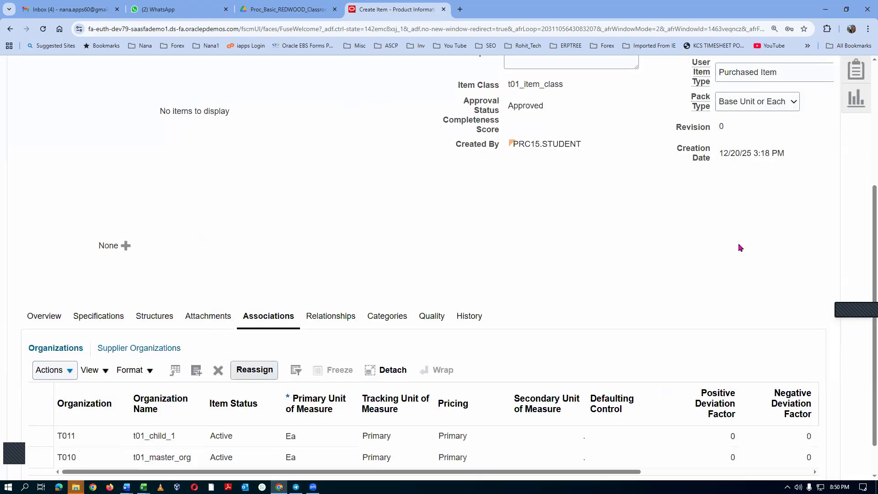
# Review the asset item's organization associations, and save and close the item.
pyautogui.scroll(-1, 344, 291)
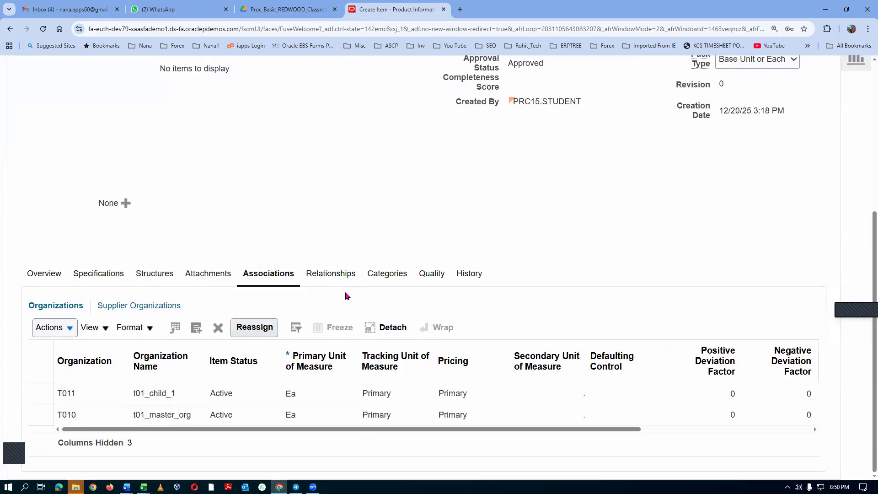
pyautogui.scroll(4, 348, 293)
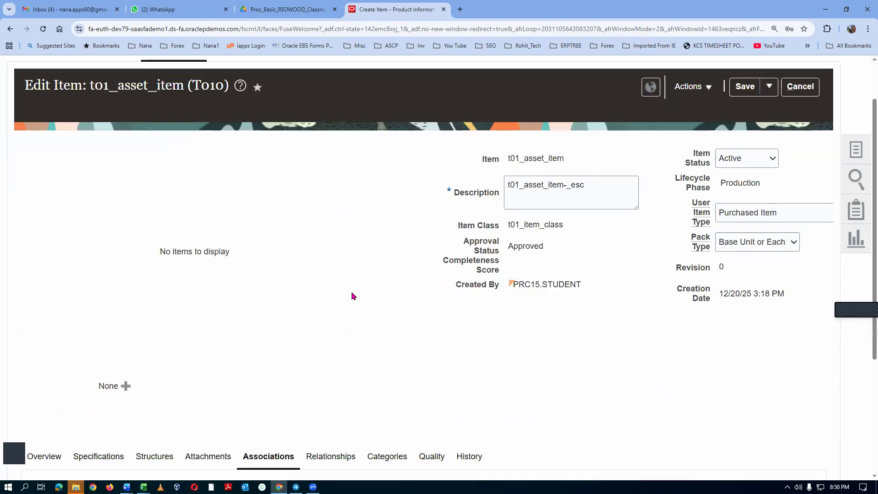
pyautogui.scroll(-3, 534, 311)
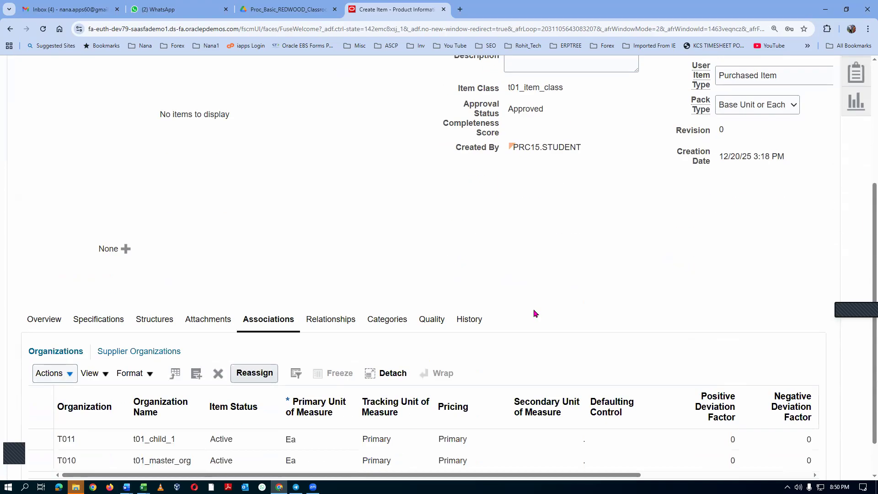
pyautogui.scroll(-1, 533, 309)
pyautogui.scroll(3, 535, 313)
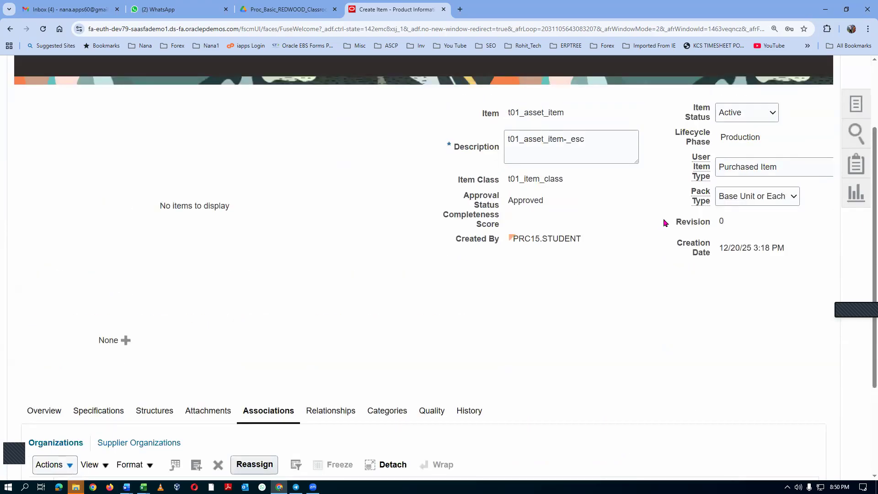
pyautogui.scroll(2, 667, 238)
pyautogui.click(769, 132)
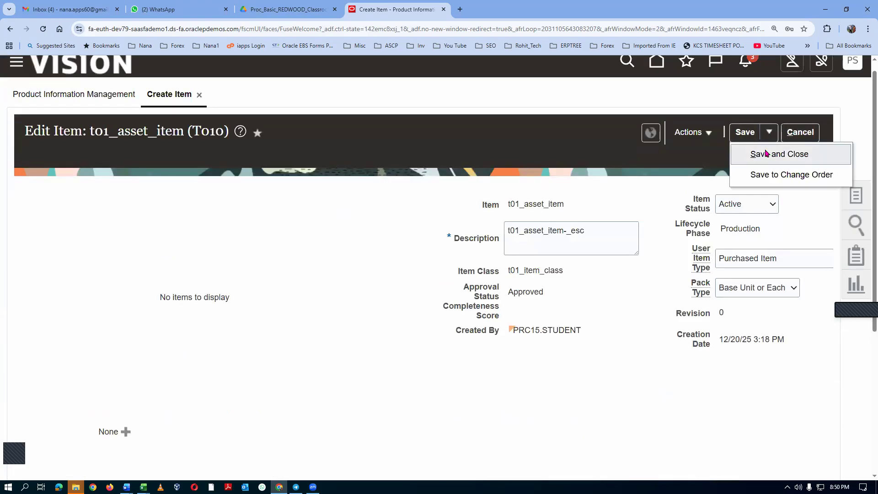
pyautogui.click(766, 153)
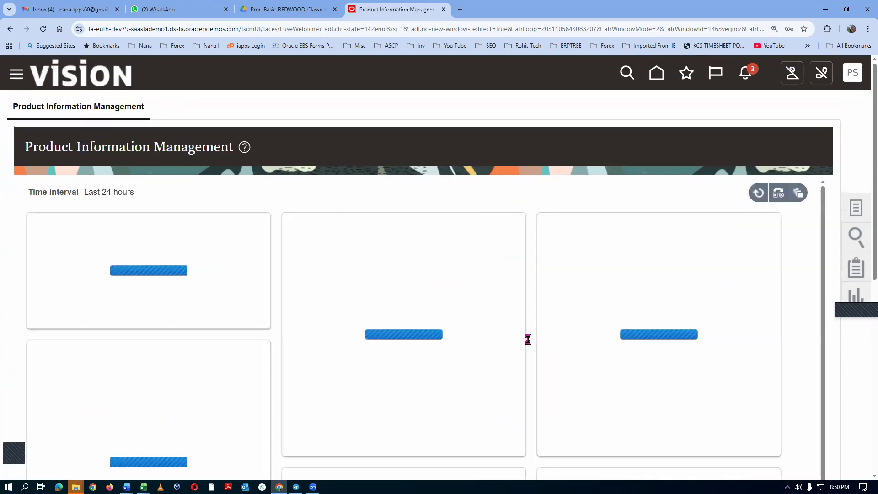
# Create another item in organization T010 with item class t01_item_class, accepting the t01 Purchased Item template.
pyautogui.click(855, 207)
pyautogui.click(786, 122)
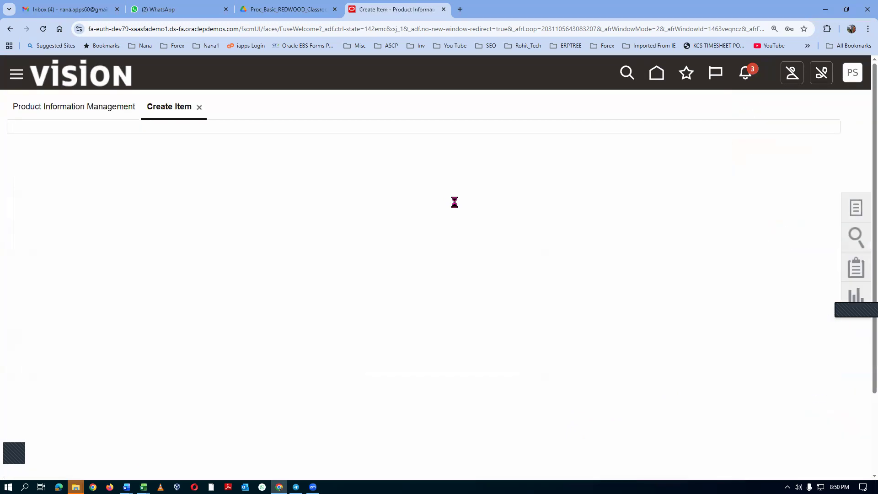
pyautogui.write('t01')
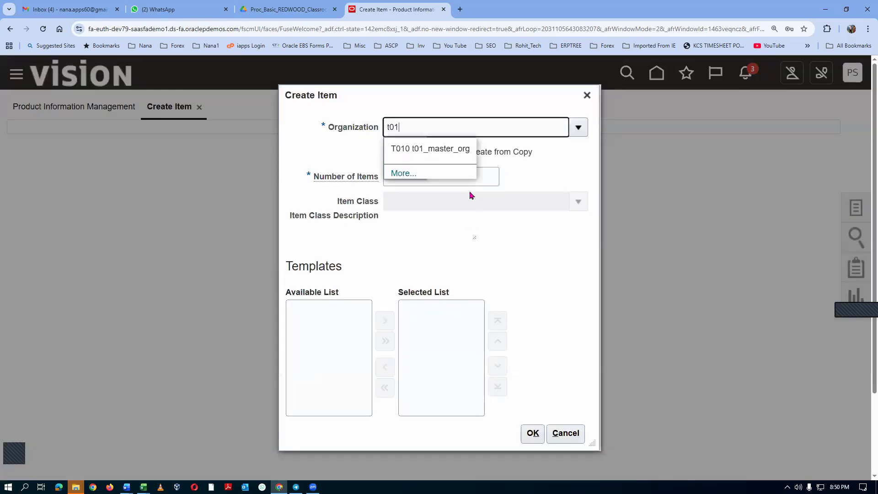
pyautogui.click(455, 151)
pyautogui.click(418, 202)
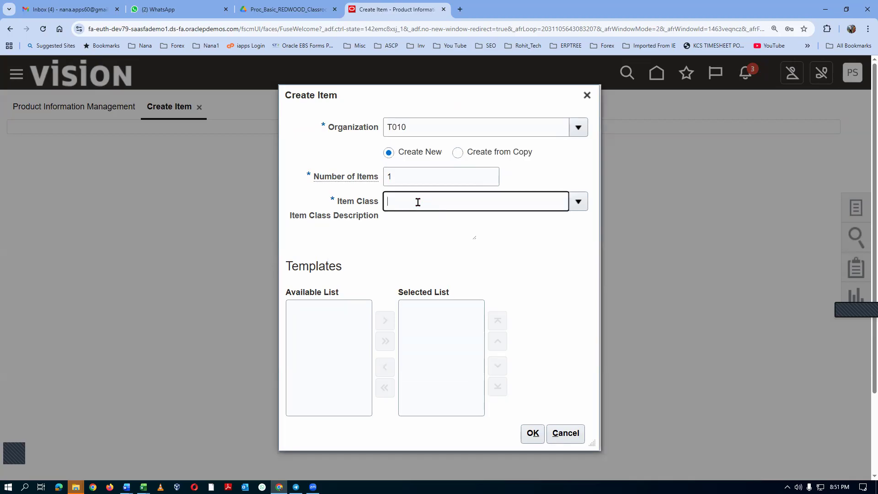
pyautogui.write('t01')
pyautogui.press('Tab')
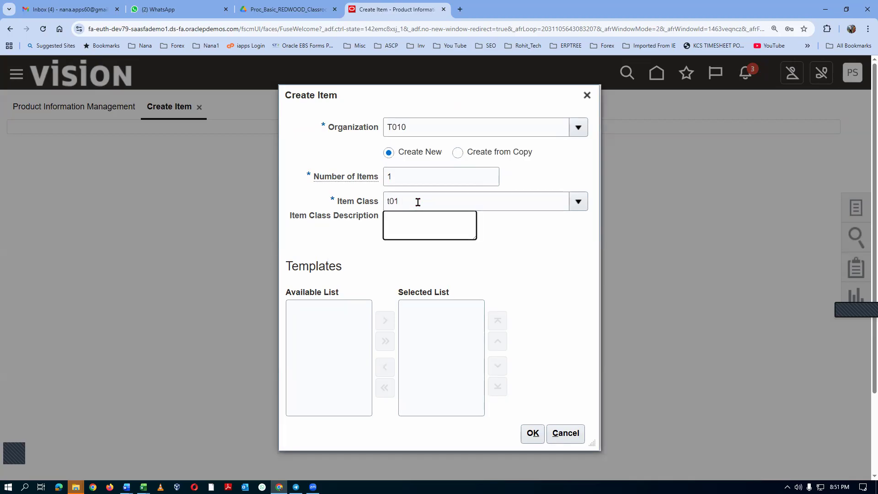
pyautogui.click(595, 434)
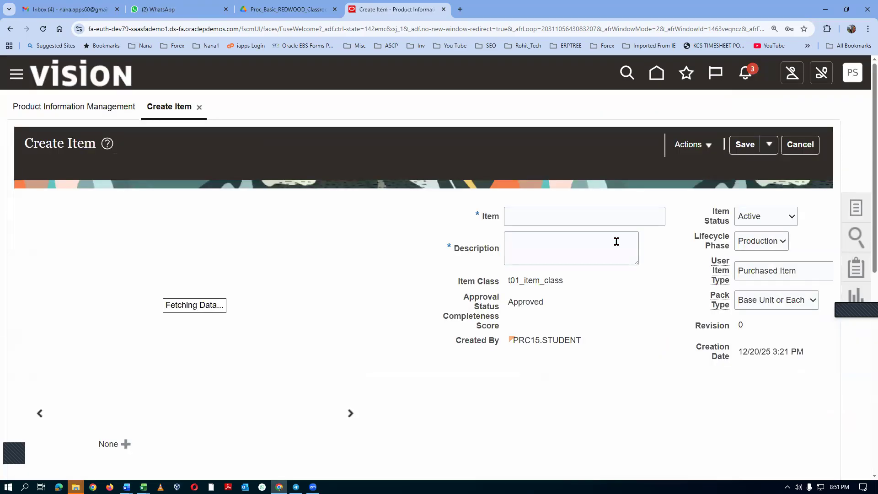
# Name the item t01_expense_item and set its Description to t01_expense_item_desc.
pyautogui.click(546, 217)
pyautogui.write('t01_expense_item')
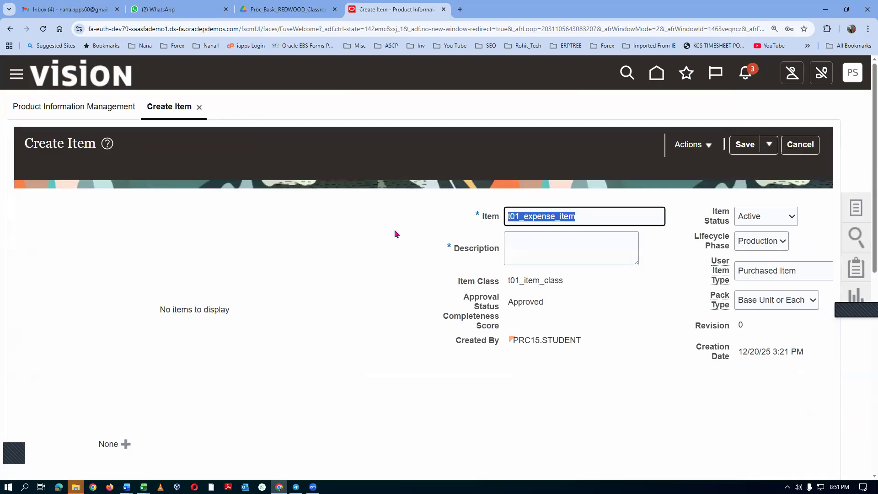
pyautogui.hotkey('ctrl', 'a')
pyautogui.hotkey('ctrl', 'c')
pyautogui.click(521, 253)
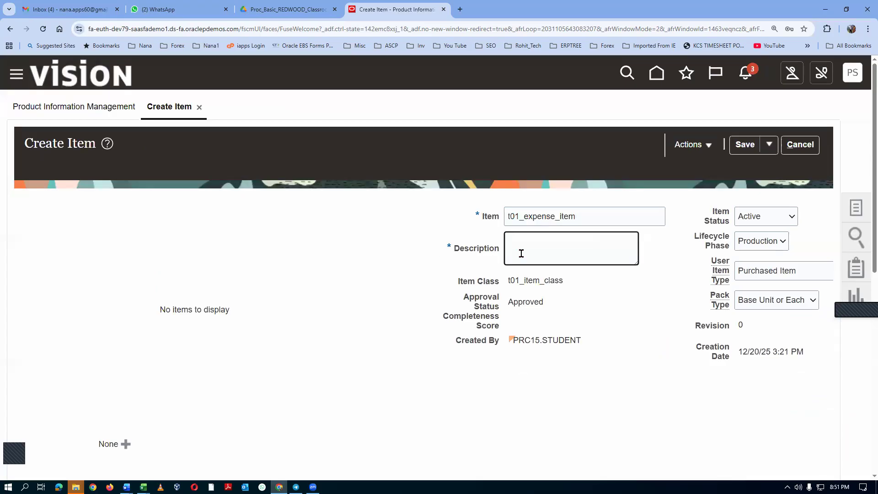
pyautogui.hotkey('ctrl', 'v')
pyautogui.write('_de')
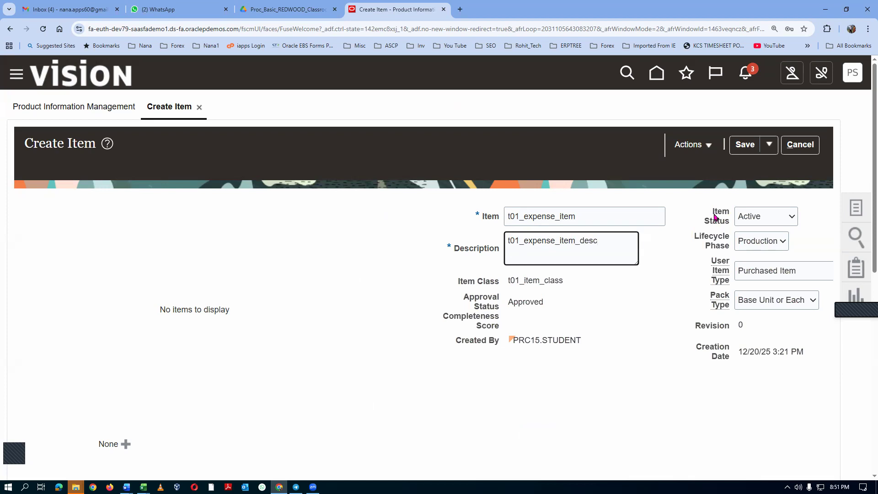
# Fill in the expense item's Long Description as t01_expense_item_long_desc.
pyautogui.scroll(-4, 708, 247)
pyautogui.click(630, 363)
pyautogui.hotkey('ctrl', 'v')
pyautogui.write('_long')
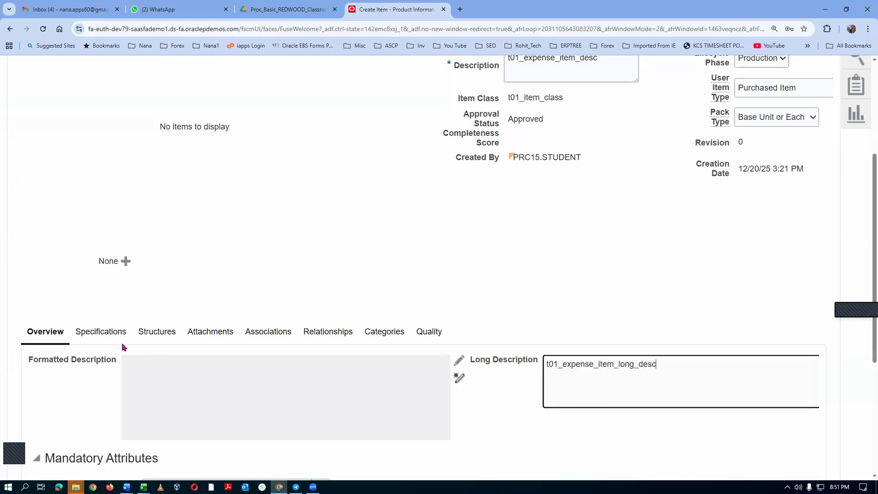
# Set Inventory Asset Value to No in the expense item's Manufacturing specifications and save the item.
pyautogui.click(88, 337)
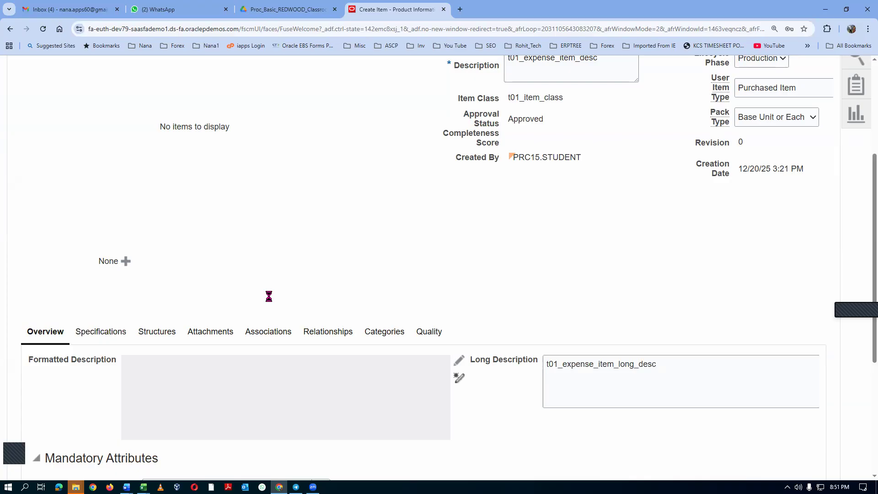
pyautogui.scroll(-6, 268, 303)
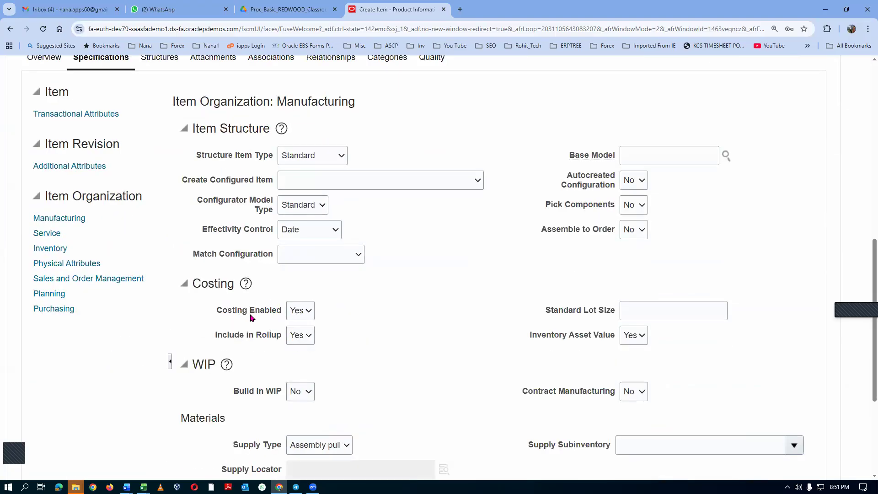
pyautogui.click(635, 337)
pyautogui.click(634, 350)
pyautogui.scroll(10, 508, 116)
pyautogui.click(752, 99)
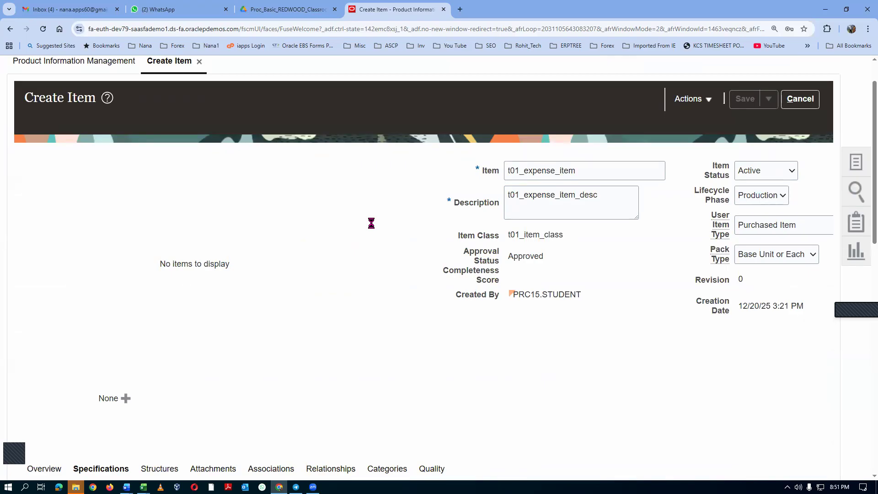
# Associate the expense item with child organization T011 (t01_child_1), searching organizations for t01.
pyautogui.scroll(-3, 369, 226)
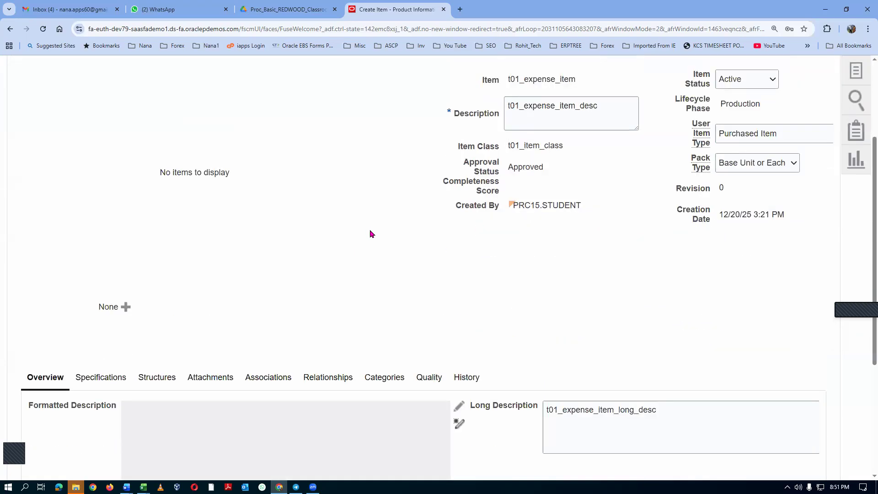
pyautogui.scroll(-2, 371, 233)
pyautogui.click(268, 289)
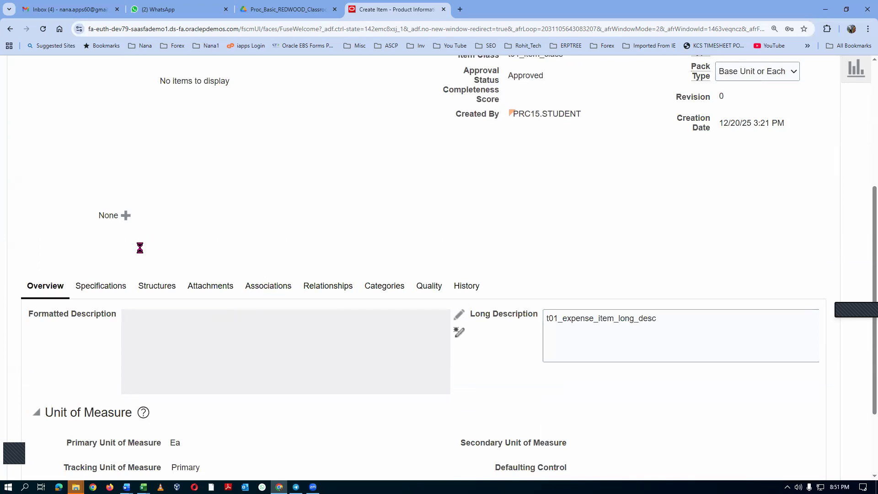
pyautogui.click(51, 349)
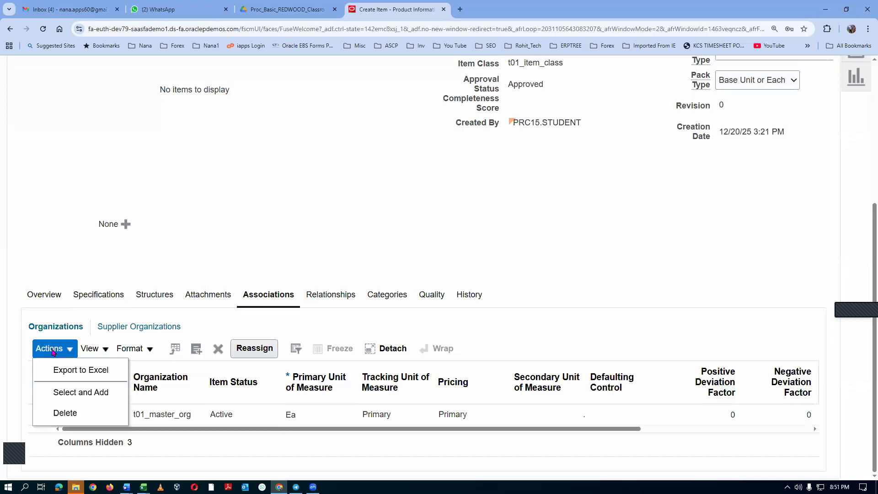
pyautogui.click(68, 392)
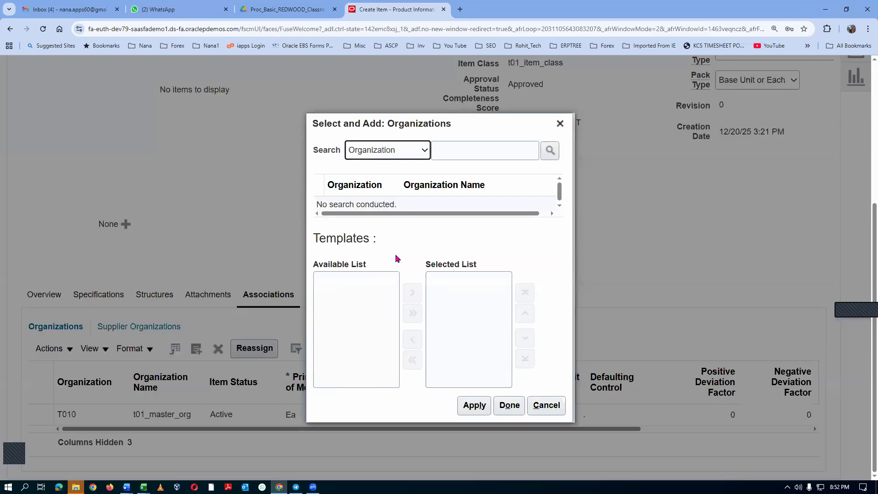
pyautogui.click(483, 143)
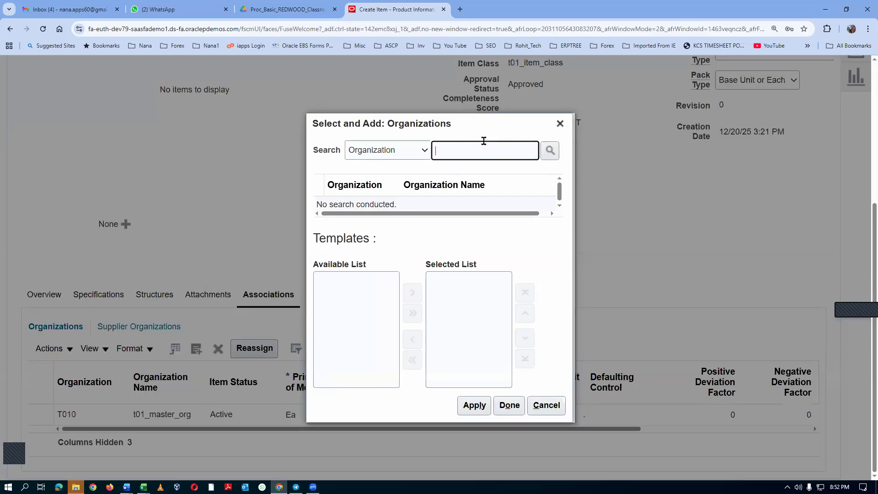
pyautogui.write('t01')
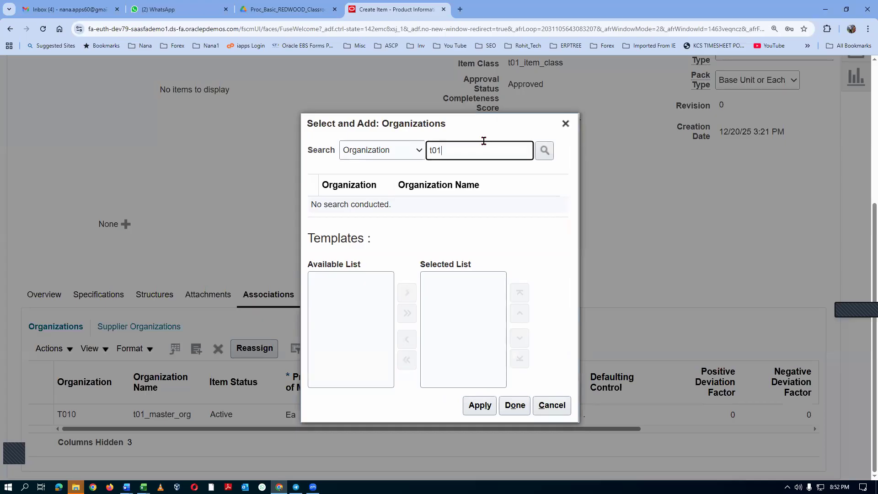
pyautogui.press('Return')
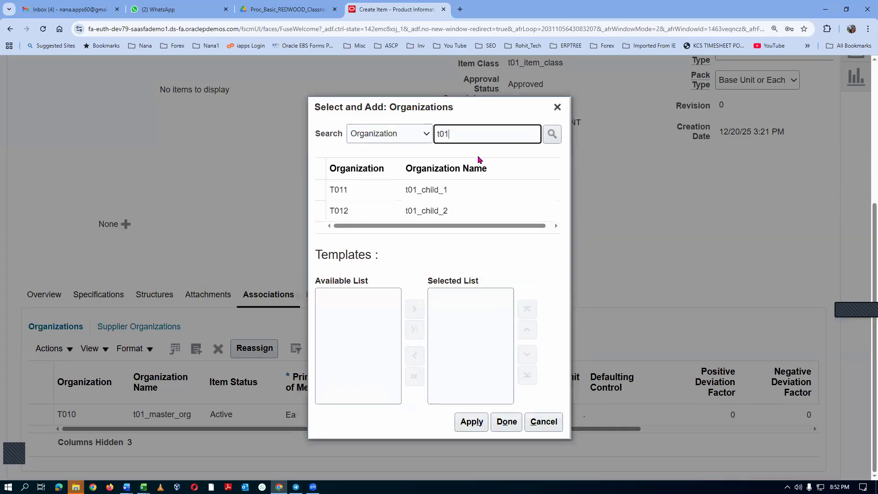
pyautogui.click(317, 192)
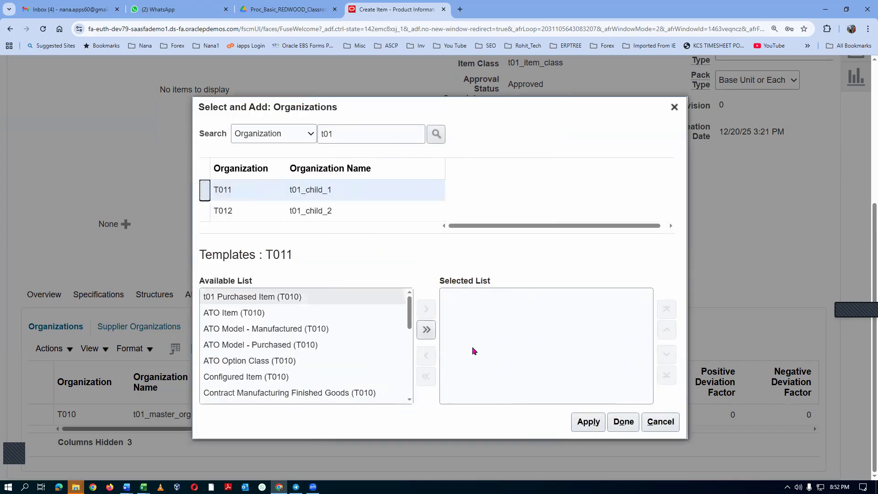
pyautogui.click(599, 424)
pyautogui.click(620, 421)
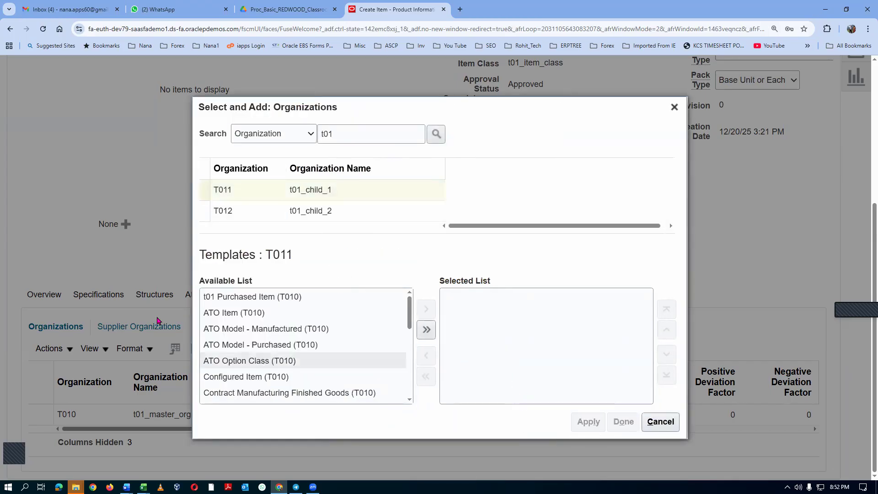
pyautogui.scroll(-1, 106, 282)
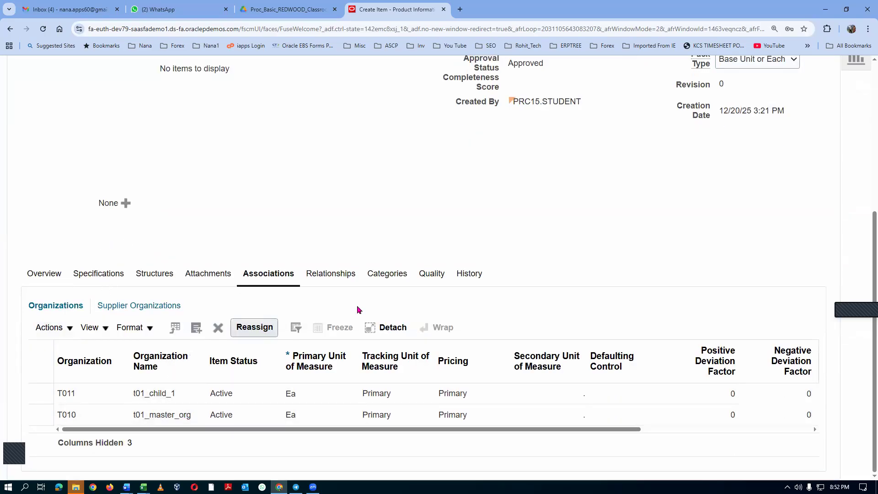
# Check Inventory Asset Value in the expense item's Manufacturing specifications, and save and close the item.
pyautogui.scroll(4, 506, 222)
pyautogui.scroll(2, 480, 226)
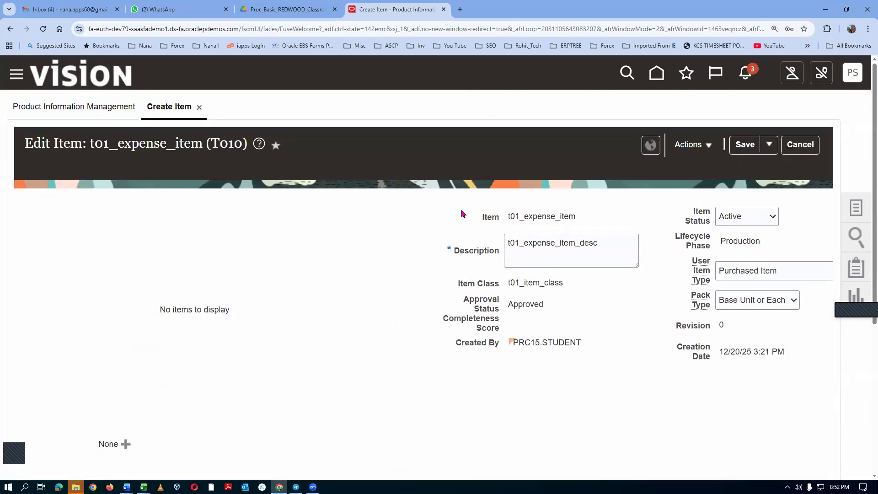
pyautogui.scroll(-5, 463, 213)
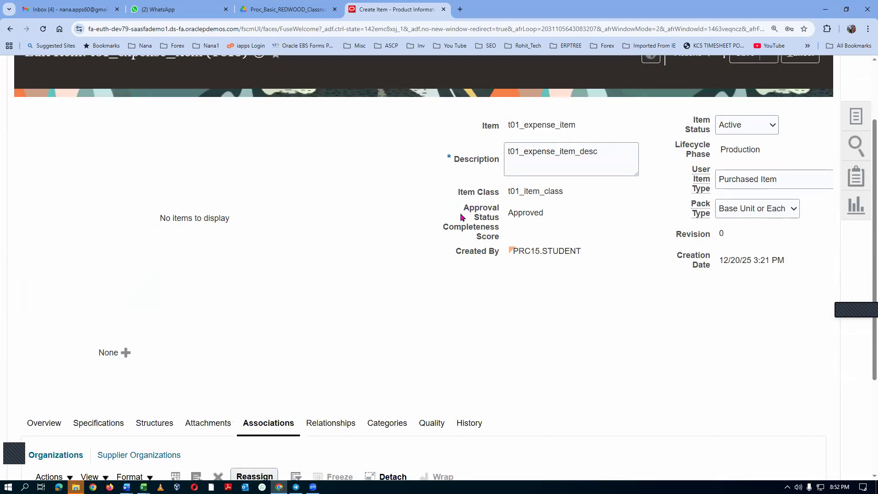
pyautogui.click(88, 287)
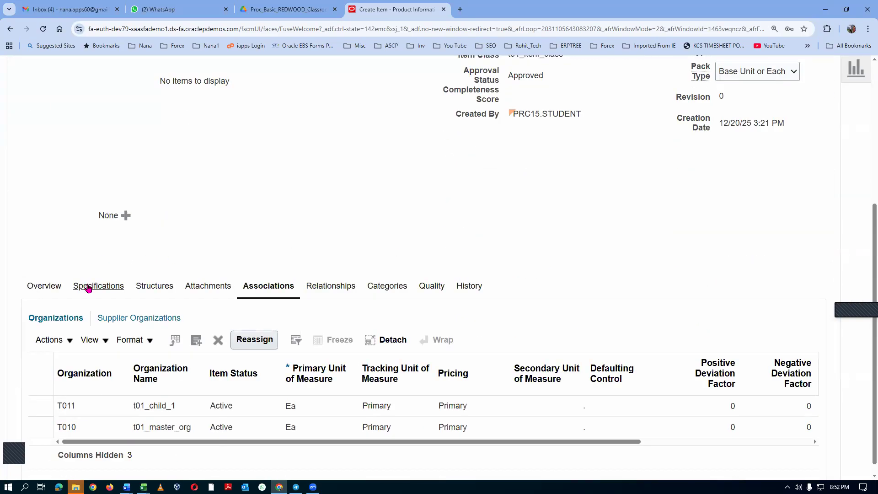
pyautogui.scroll(-3, 600, 243)
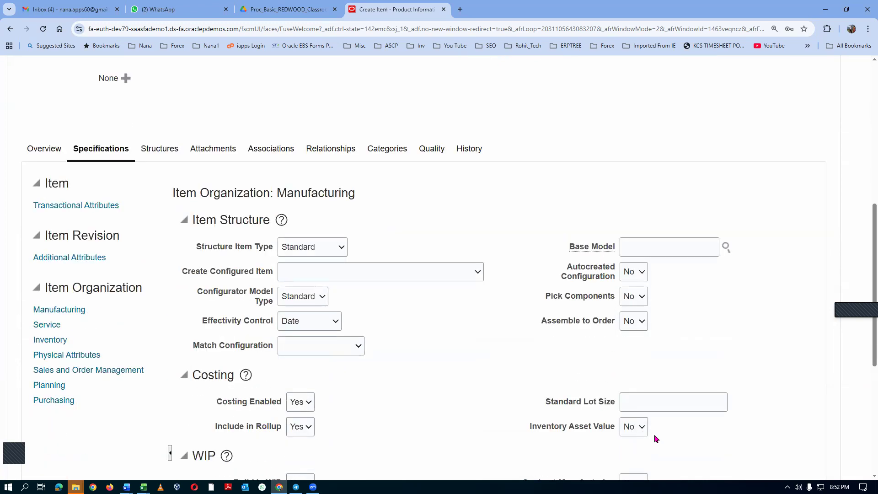
pyautogui.moveTo(655, 435)
pyautogui.scroll(8, 741, 97)
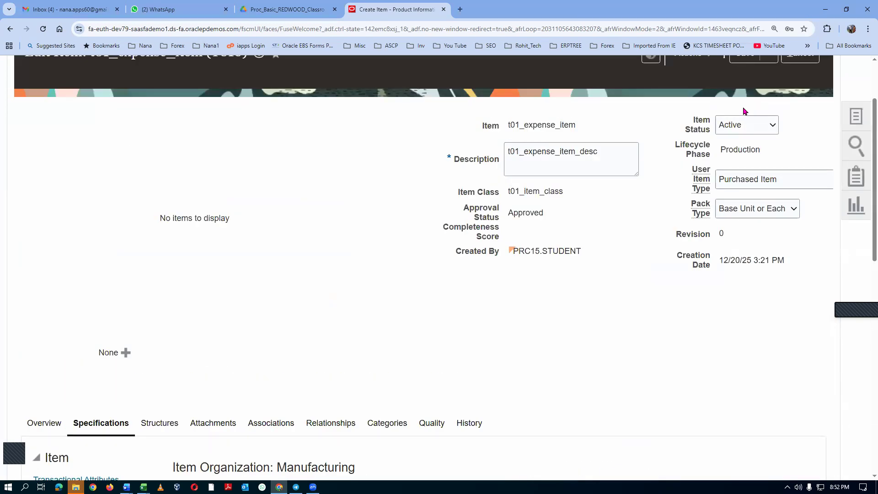
pyautogui.click(768, 144)
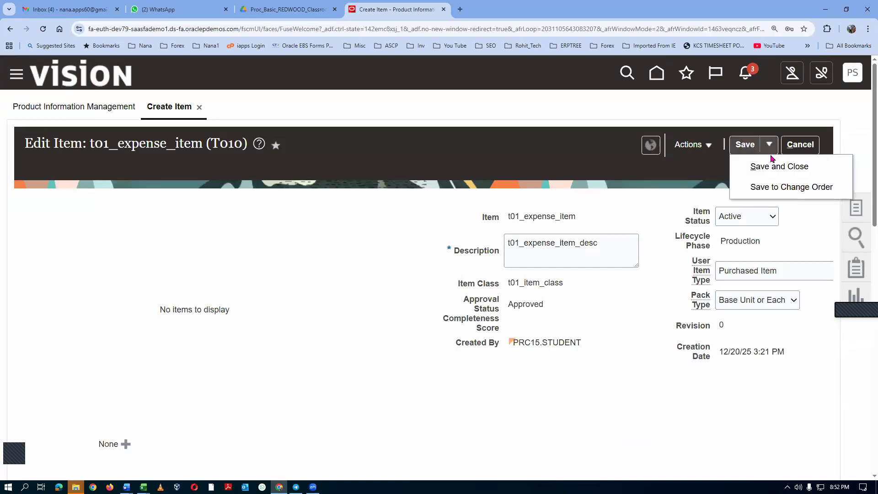
pyautogui.click(771, 168)
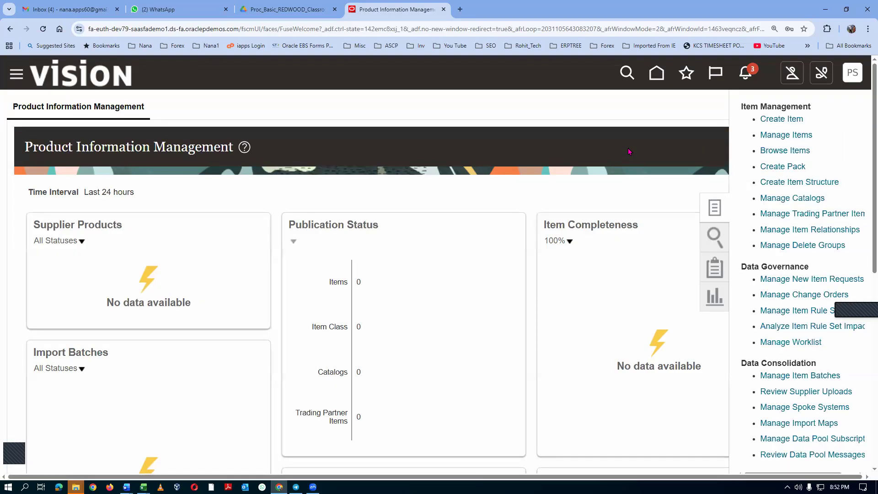
# Start one more new item in organization T010 with item class t01_item_class.
pyautogui.click(772, 119)
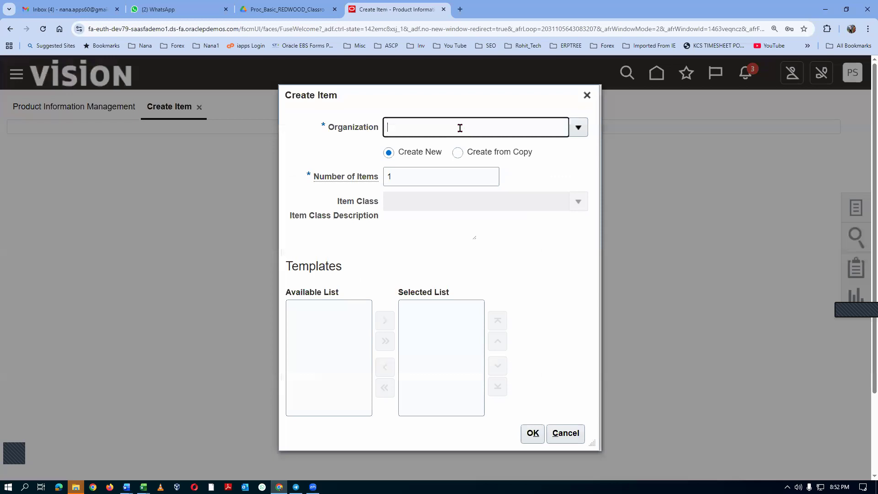
pyautogui.write('t01')
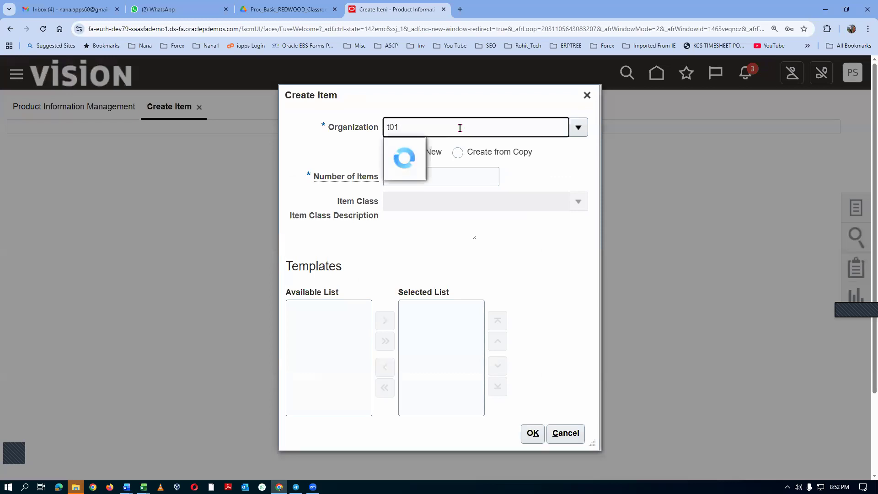
pyautogui.click(450, 146)
pyautogui.click(414, 202)
pyautogui.write('t01')
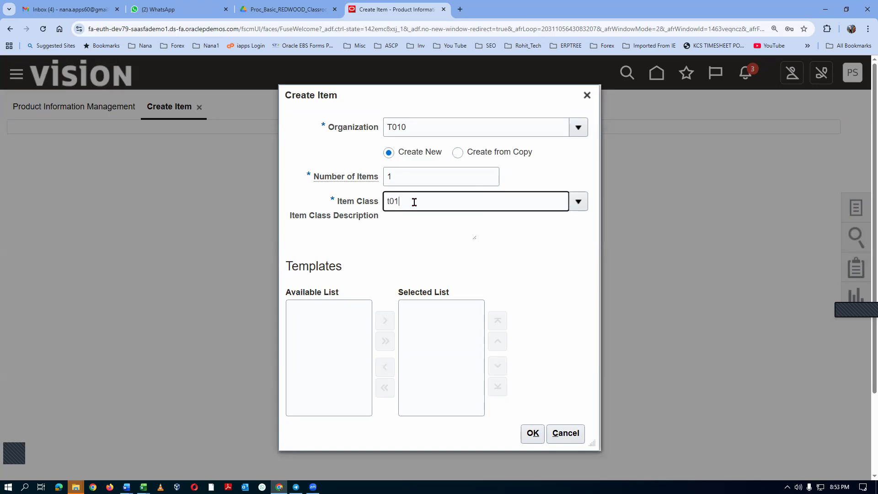
pyautogui.click(422, 222)
pyautogui.click(594, 436)
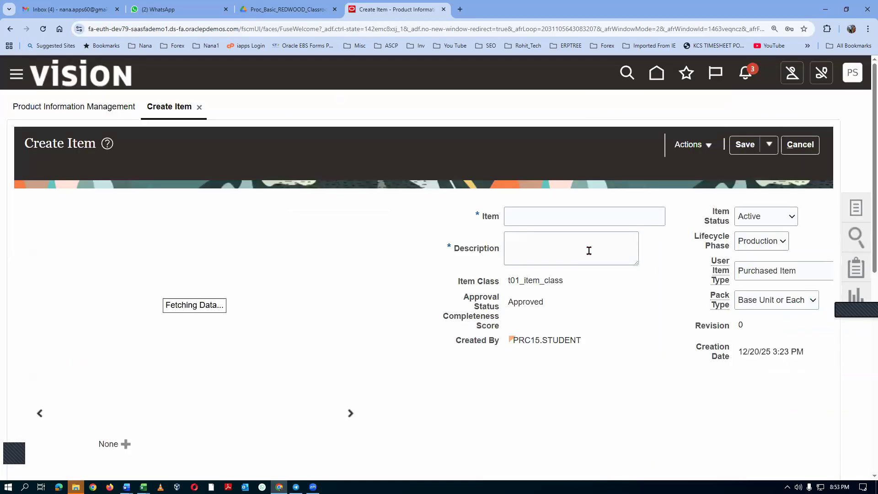
# Name the item t01_third_item and set its Description to t01_third_item_desc.
pyautogui.click(541, 218)
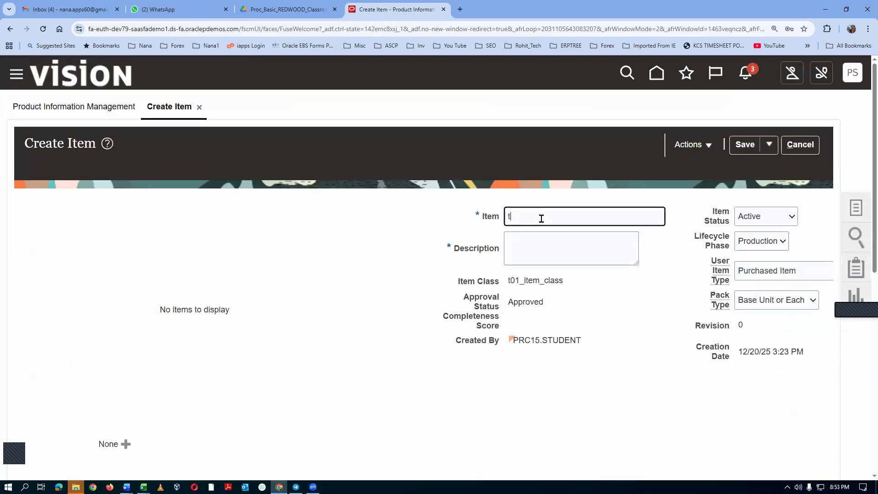
pyautogui.write('t01_third_item')
pyautogui.hotkey('ctrl', 'a')
pyautogui.hotkey('ctrl', 'c')
pyautogui.click(536, 253)
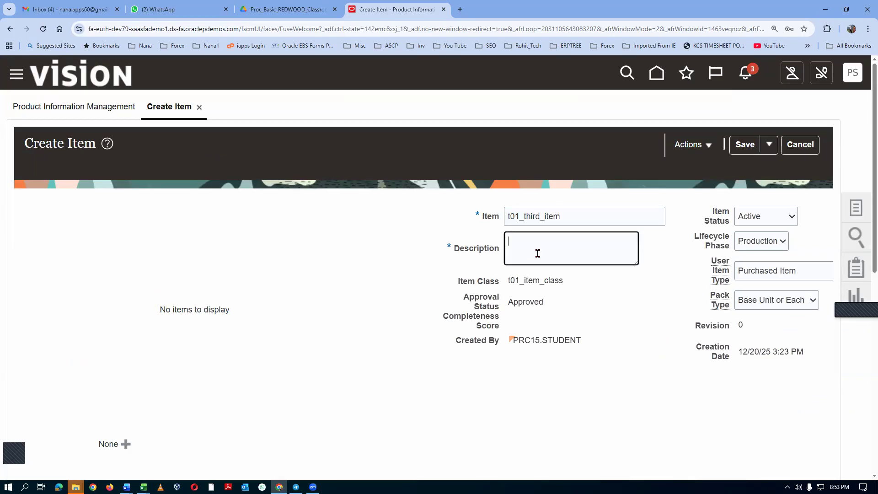
pyautogui.hotkey('ctrl', 'v')
pyautogui.write('_de')
# Fill in the third item's Long Description as t01_third_item_long_desc.
pyautogui.scroll(-4, 559, 281)
pyautogui.click(570, 370)
pyautogui.hotkey('ctrl', 'v')
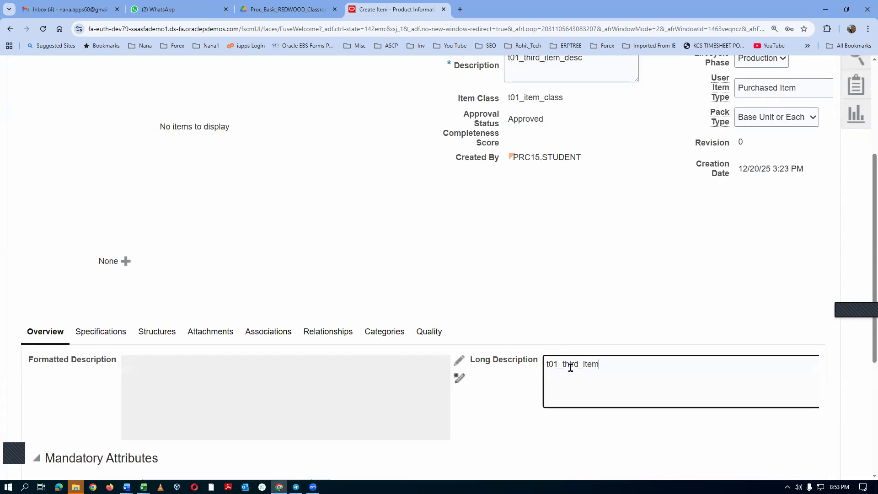
pyautogui.write('_long_des')
# Review Inventory Asset Value in the third item's Manufacturing specifications and save the item.
pyautogui.click(102, 332)
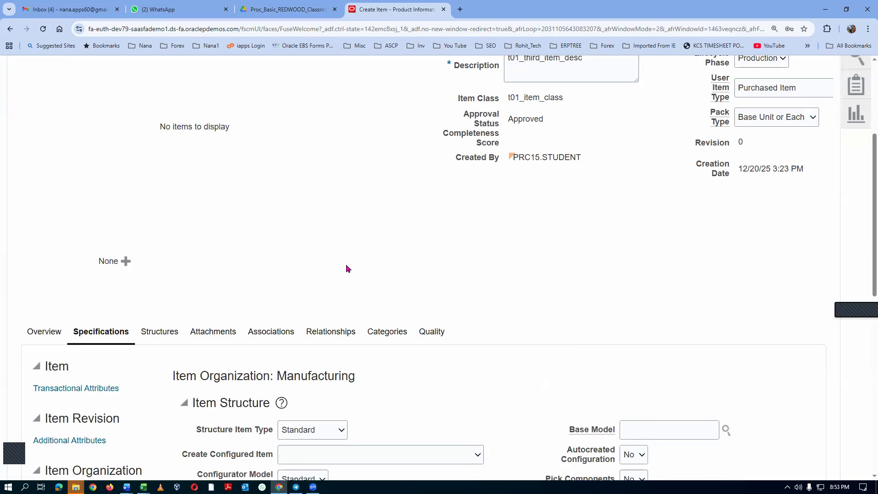
pyautogui.scroll(-5, 345, 265)
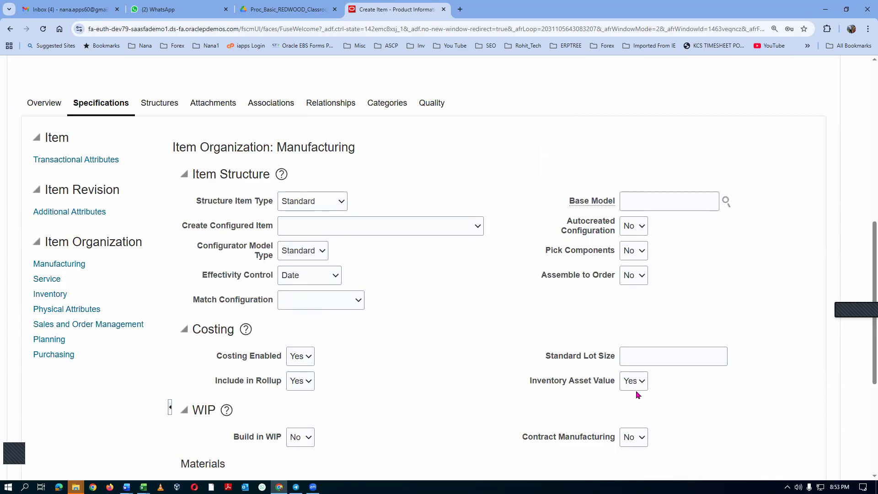
pyautogui.scroll(8, 566, 254)
pyautogui.scroll(1, 569, 255)
pyautogui.click(744, 145)
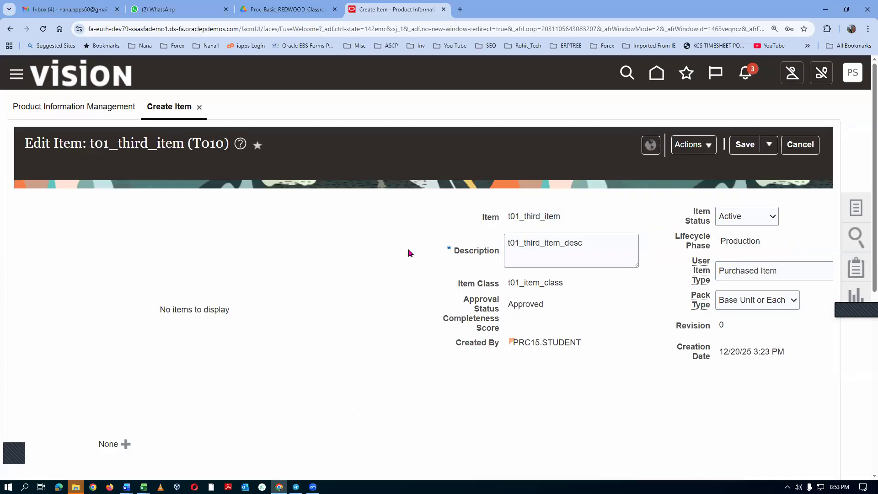
# Associate the third item with child organization T012 (t01_child_2), searching organizations for t01.
pyautogui.scroll(-4, 408, 251)
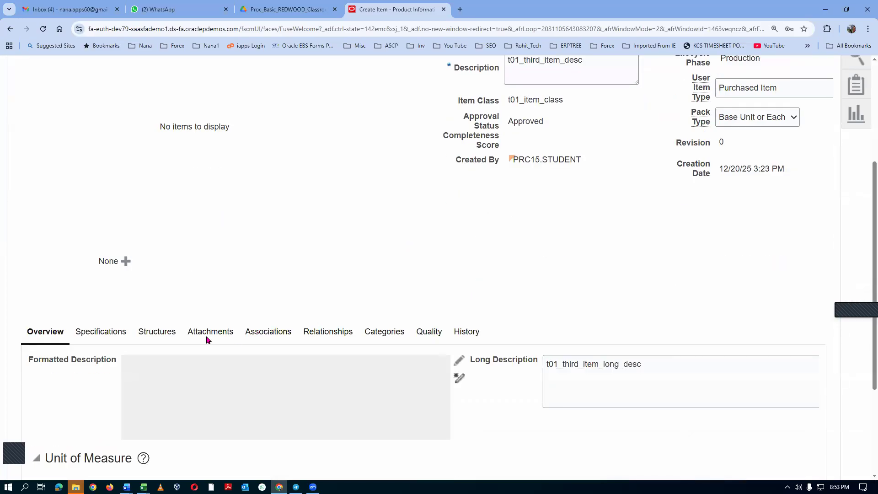
pyautogui.click(284, 326)
pyautogui.click(49, 348)
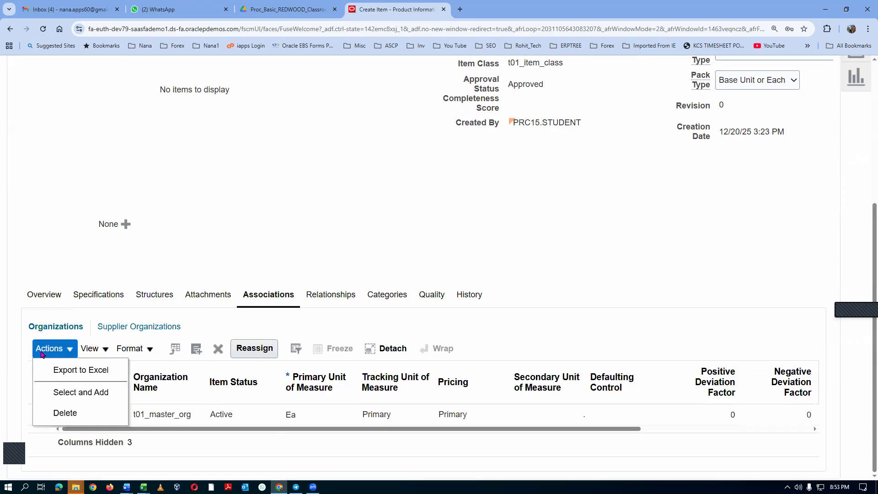
pyautogui.click(51, 389)
pyautogui.click(446, 154)
pyautogui.write('t01')
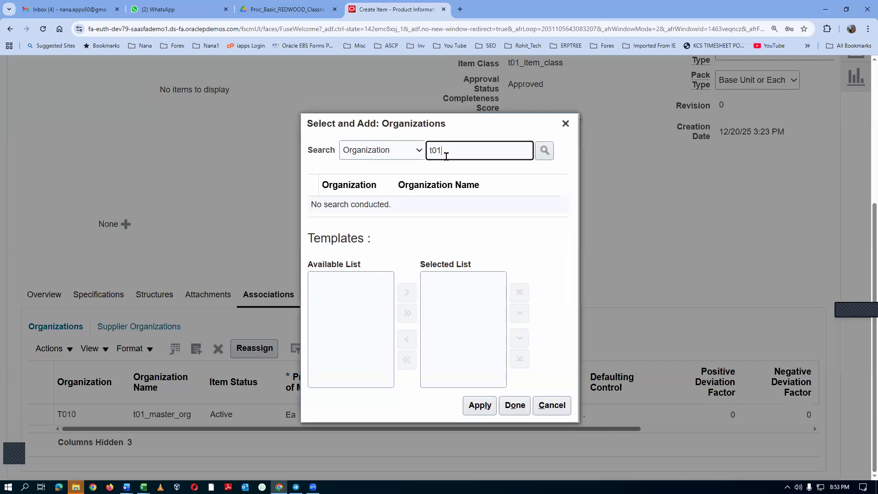
pyautogui.press('Return')
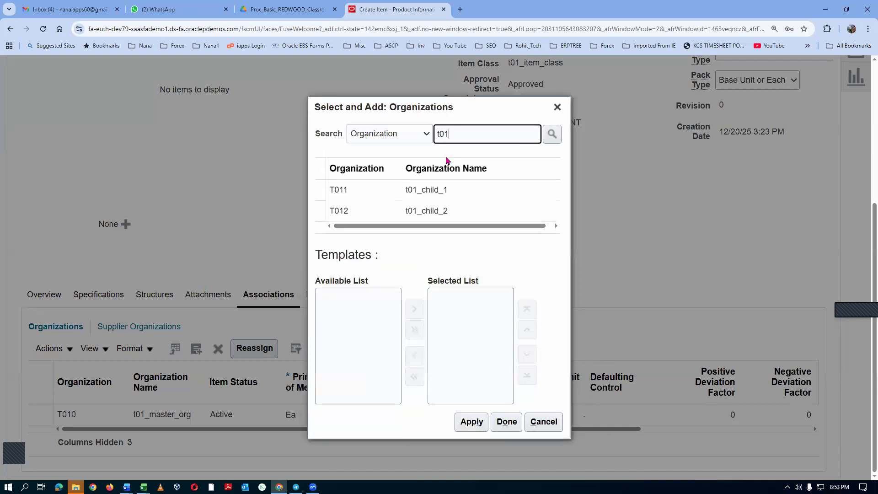
pyautogui.click(319, 210)
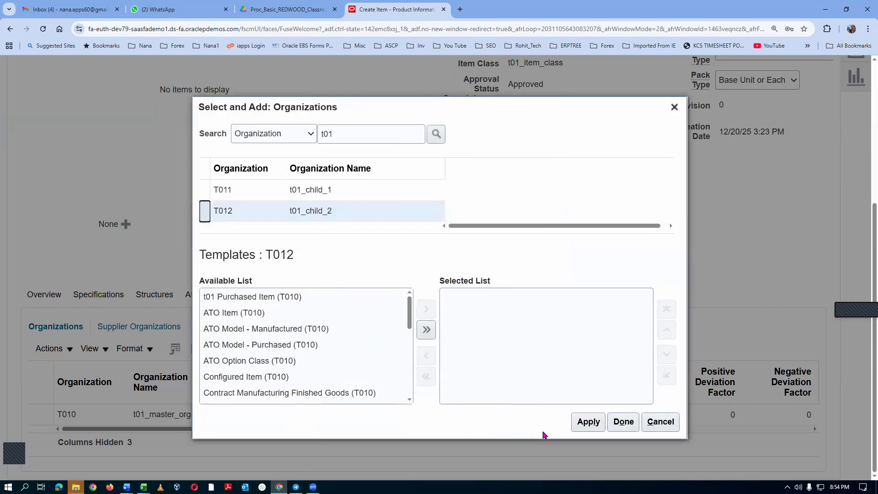
pyautogui.click(588, 421)
pyautogui.click(622, 421)
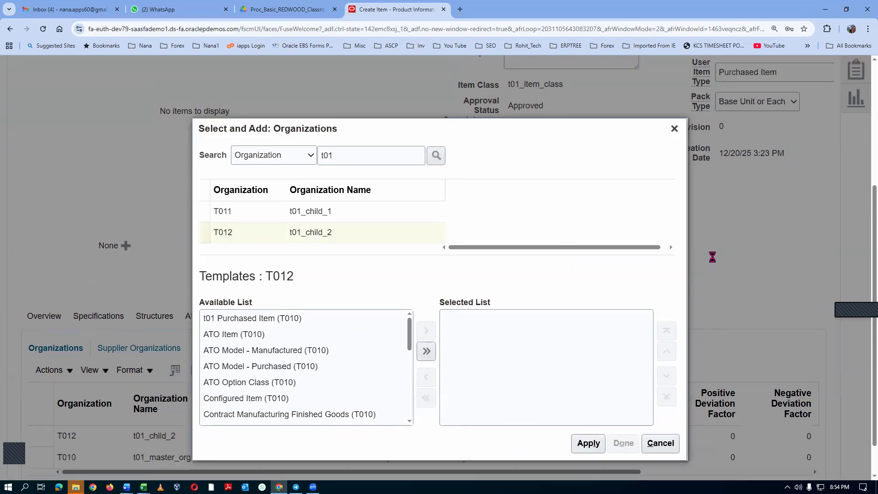
# Save and close the third item.
pyautogui.scroll(4, 712, 264)
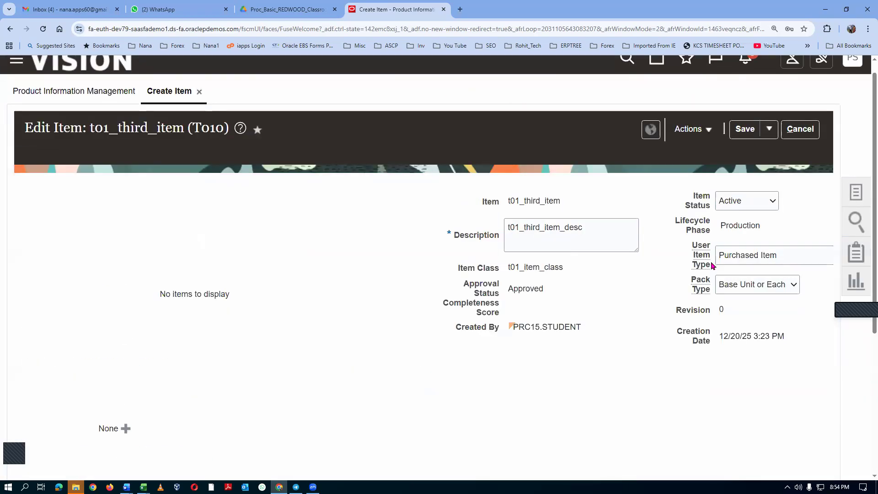
pyautogui.click(769, 131)
pyautogui.click(777, 150)
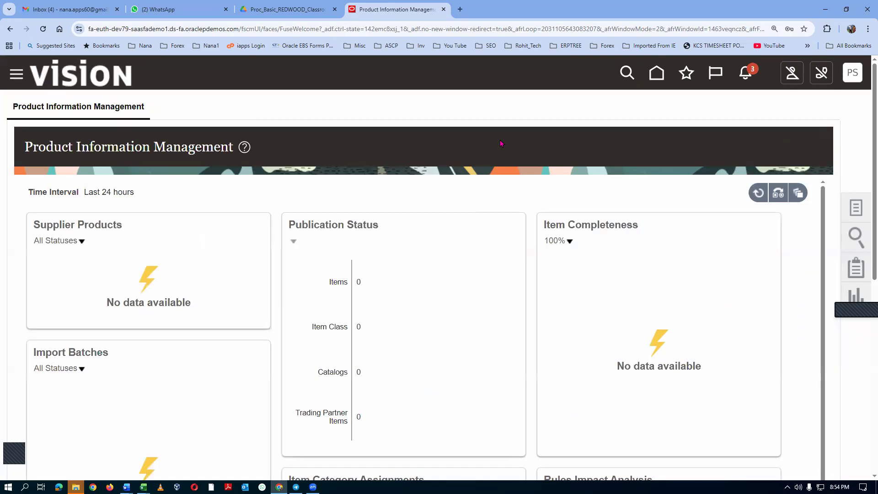
# Return to the home page and open the Purchase Requisitions app from the Procurement group.
pyautogui.click(657, 78)
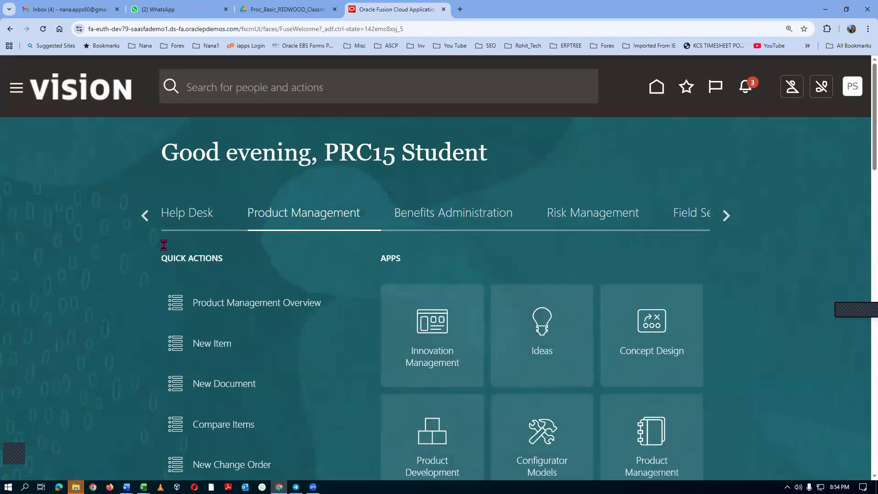
pyautogui.click(726, 215)
pyautogui.click(726, 215)
pyautogui.click(726, 215)
pyautogui.click(726, 215)
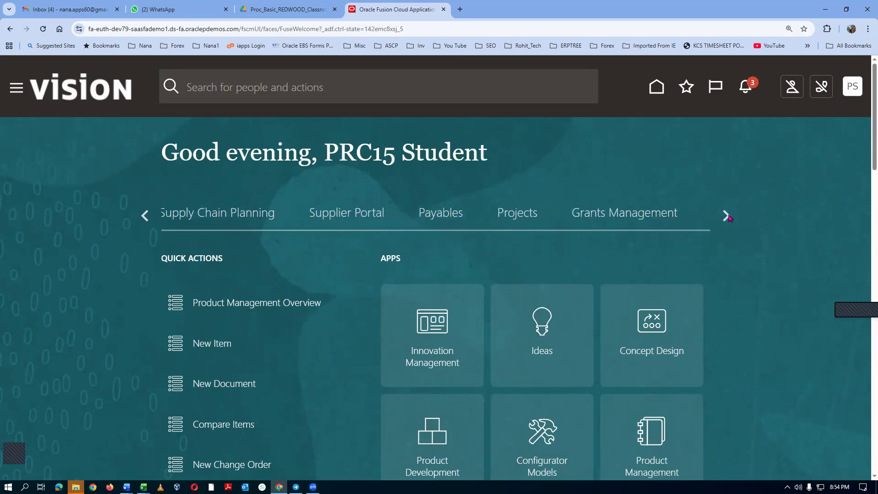
pyautogui.click(726, 215)
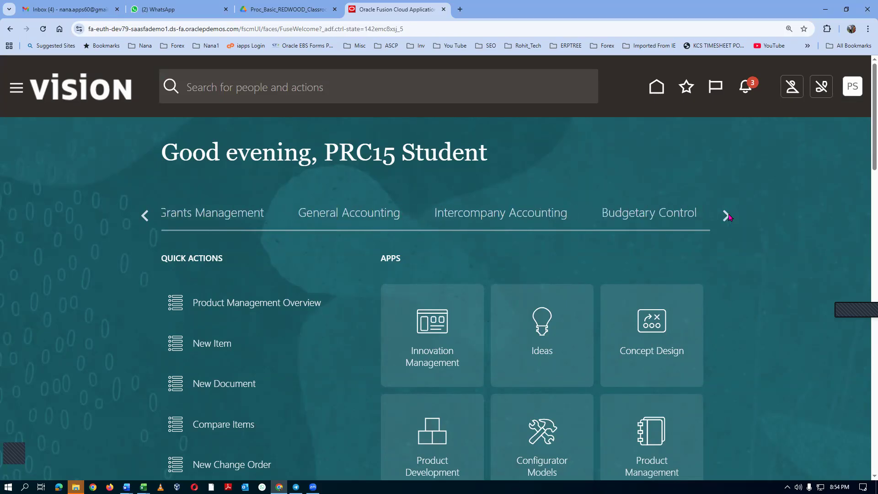
pyautogui.click(726, 216)
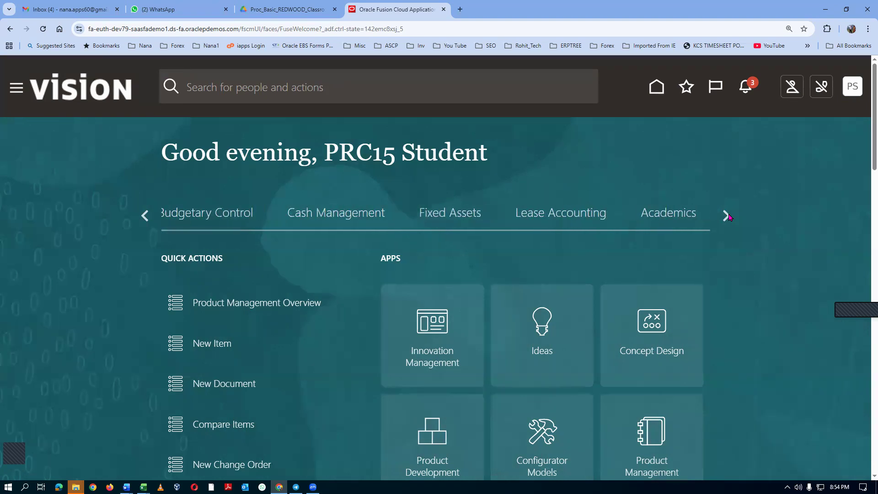
pyautogui.click(726, 215)
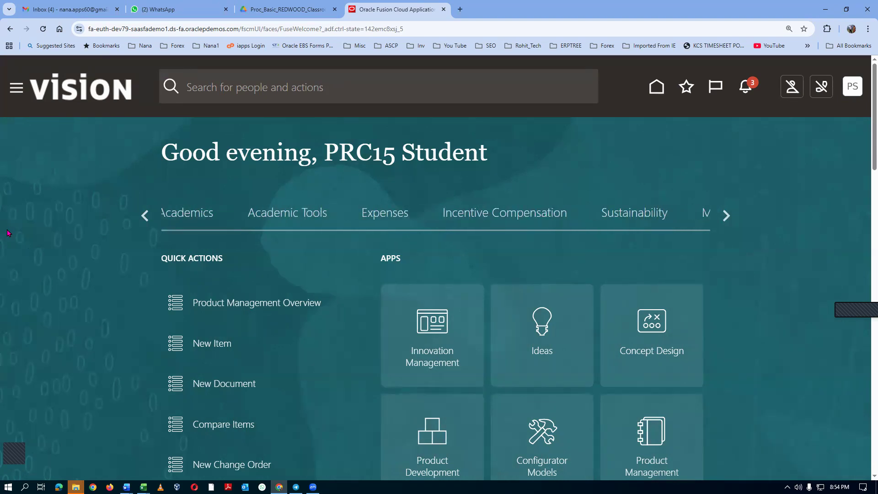
pyautogui.click(145, 216)
pyautogui.click(146, 216)
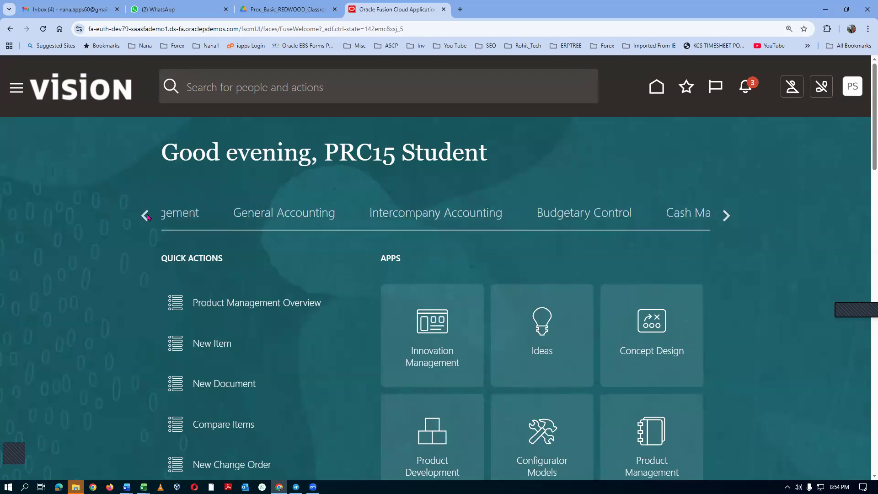
pyautogui.click(146, 216)
pyautogui.click(146, 215)
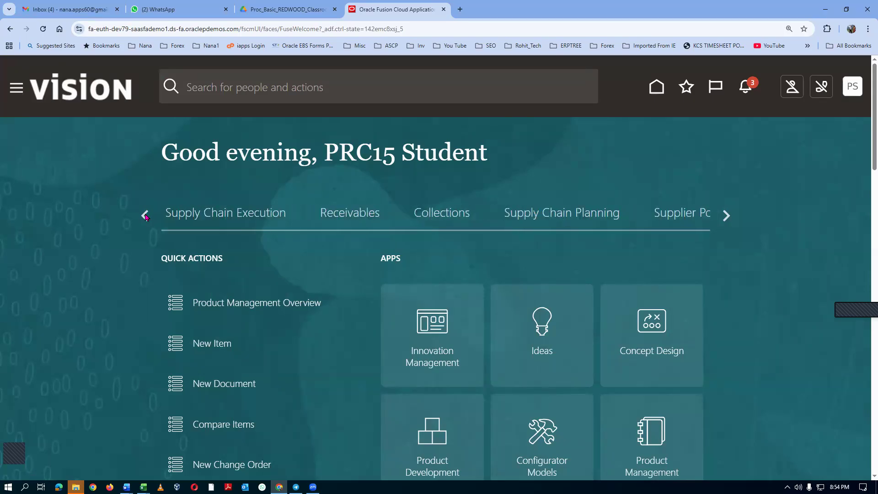
pyautogui.click(145, 216)
pyautogui.click(145, 215)
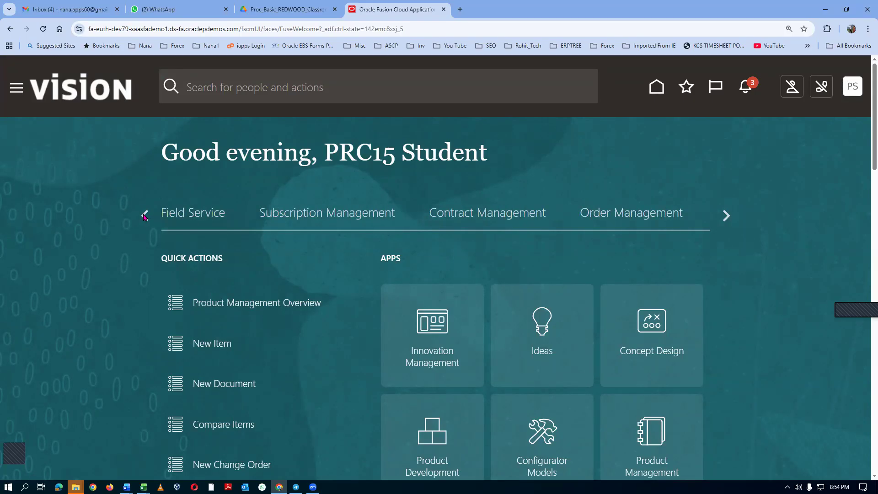
pyautogui.click(145, 216)
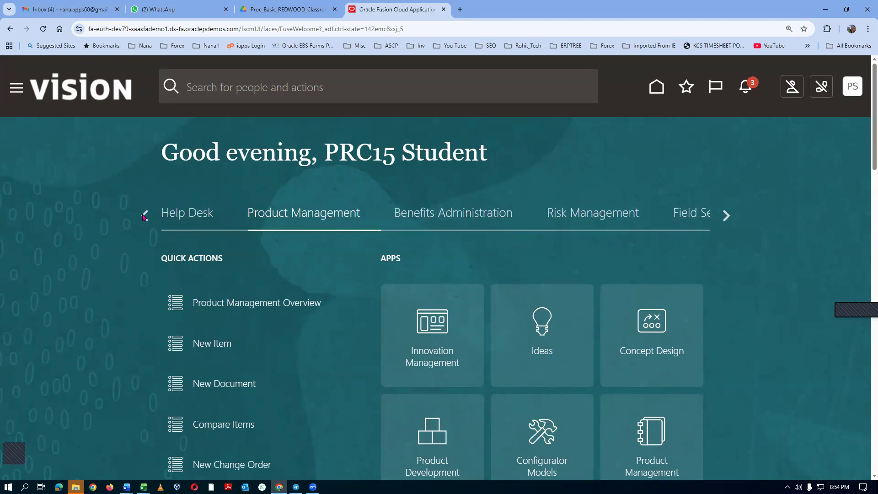
pyautogui.click(144, 215)
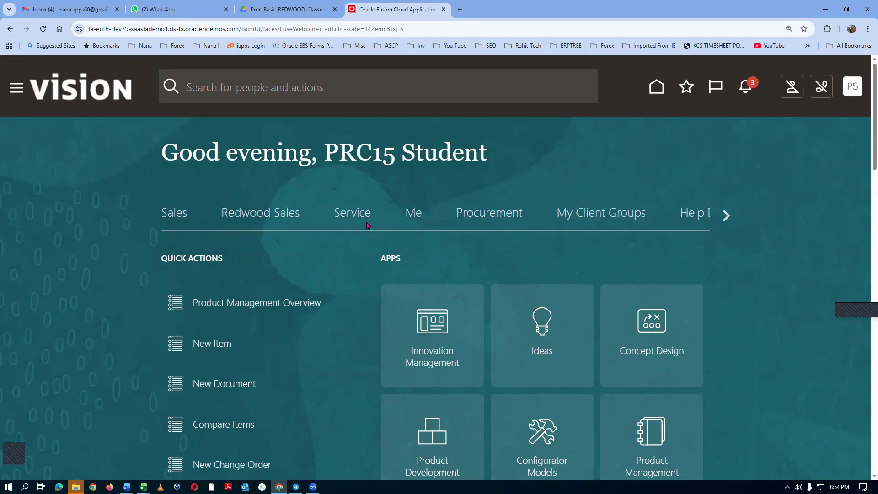
pyautogui.click(480, 215)
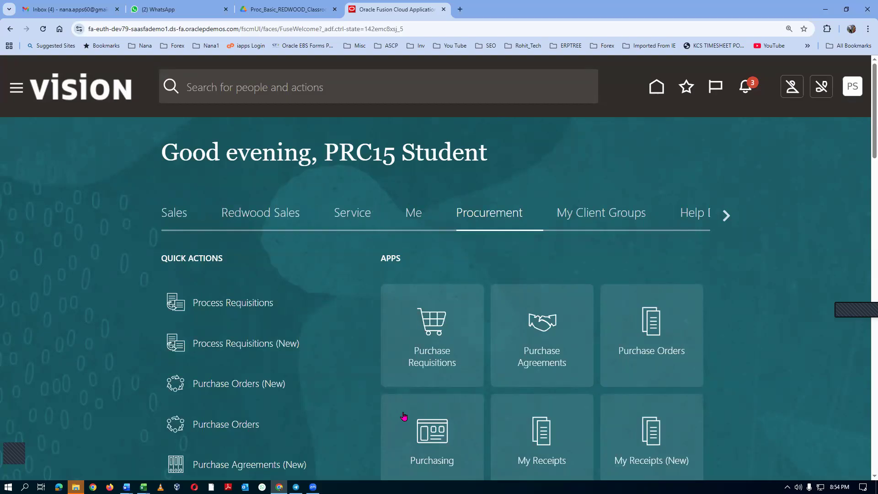
pyautogui.click(435, 357)
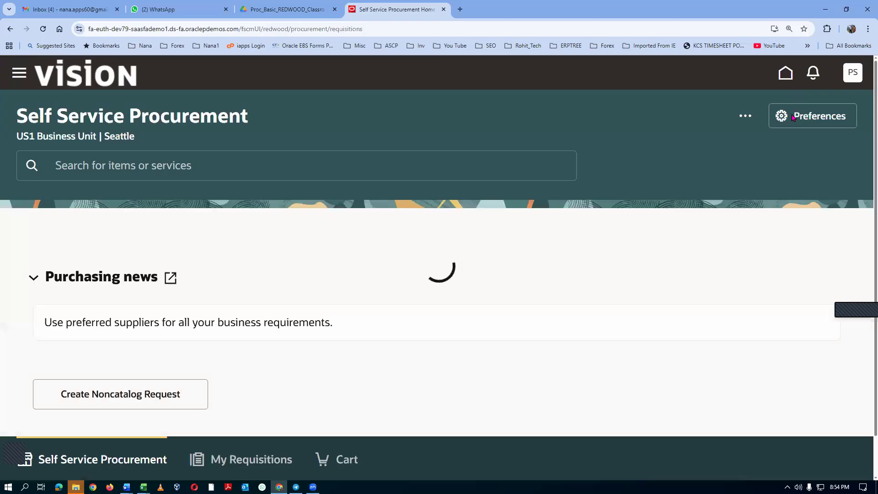
# Compare the requisition preferences' business unit and deliver-to location with the 03_Vision_Enterprise_Structure document in Word, and close the preferences without updating.
pyautogui.click(795, 117)
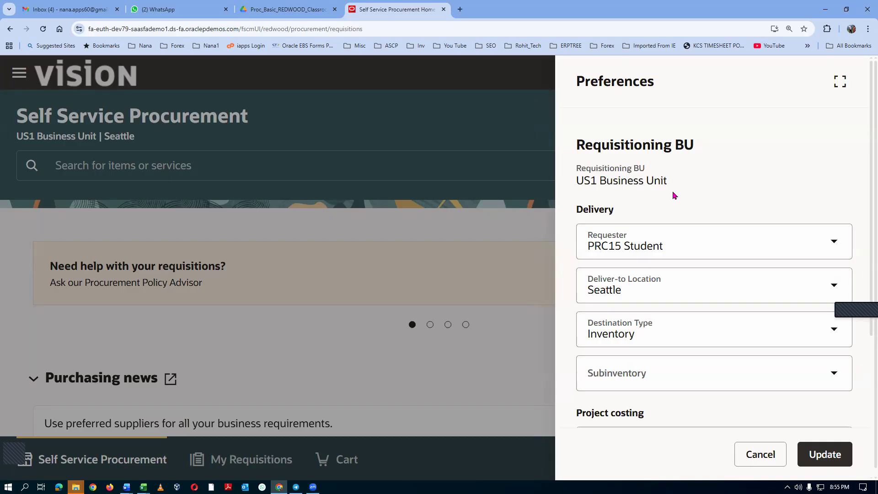
pyautogui.hotkey('alt', 'Tab')
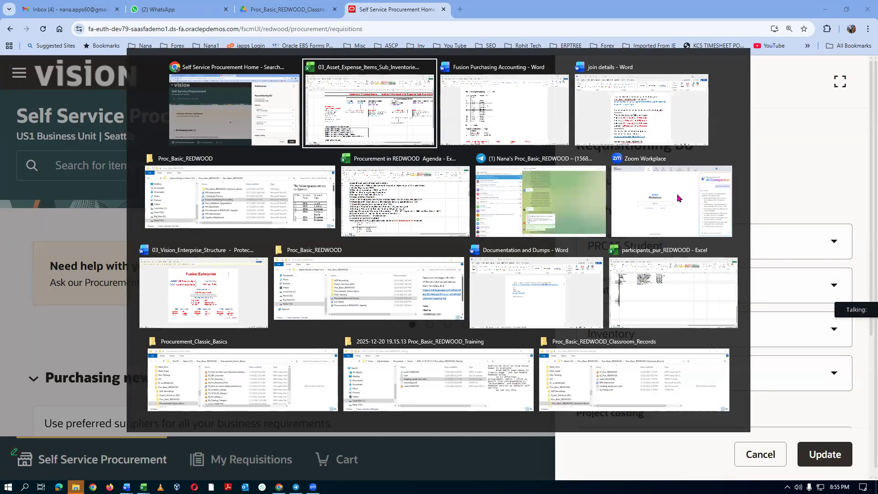
pyautogui.hotkey('alt', 'Tab')
pyautogui.hotkey('alt', 'Tab')
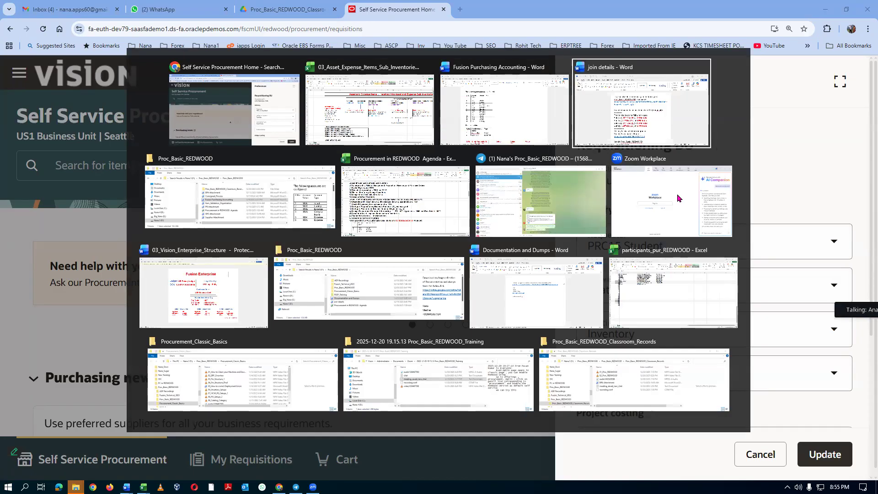
pyautogui.hotkey('alt', 'Tab')
pyautogui.hotkey('alt', 'Tab')
pyautogui.hotkey('alt', 'Tab')
pyautogui.hotkey('alt', 'Tab')
pyautogui.hotkey('alt', 'Tab')
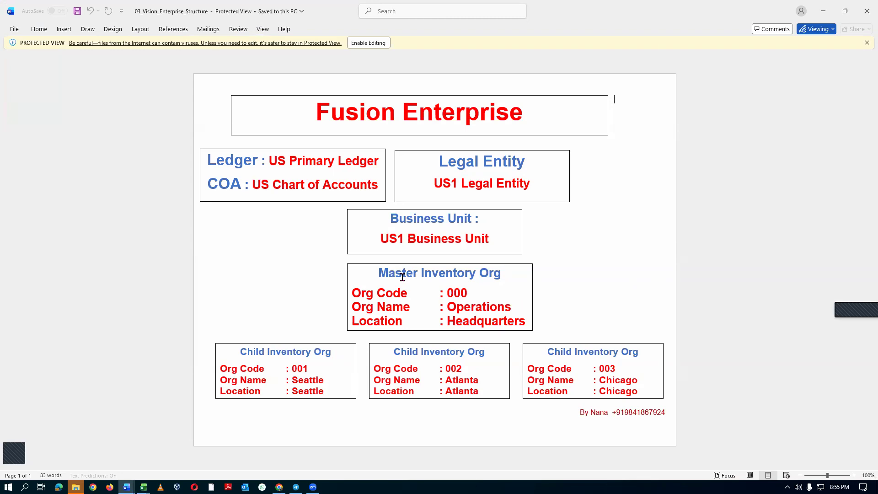
pyautogui.hotkey('alt', 'Tab')
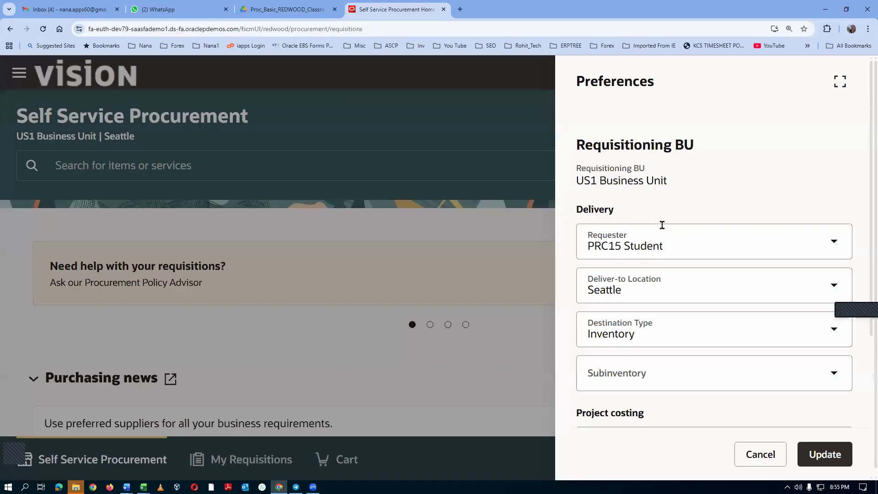
pyautogui.hotkey('alt', 'Tab')
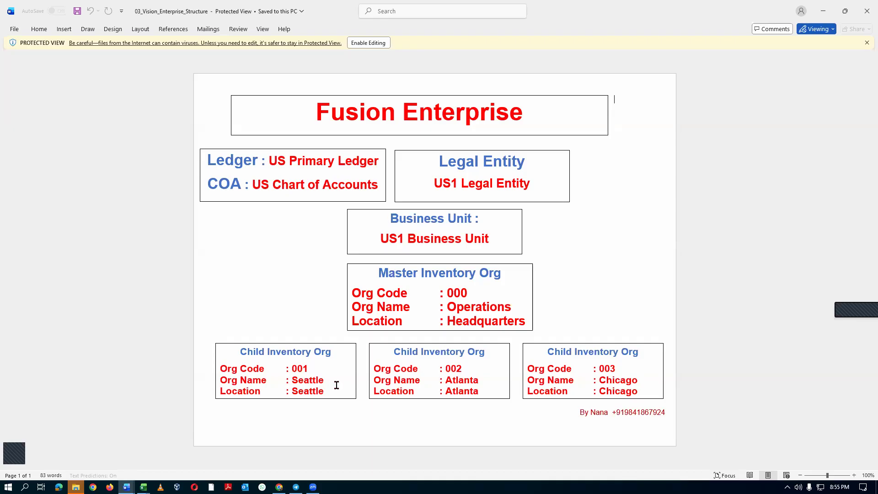
pyautogui.hotkey('alt', 'Tab')
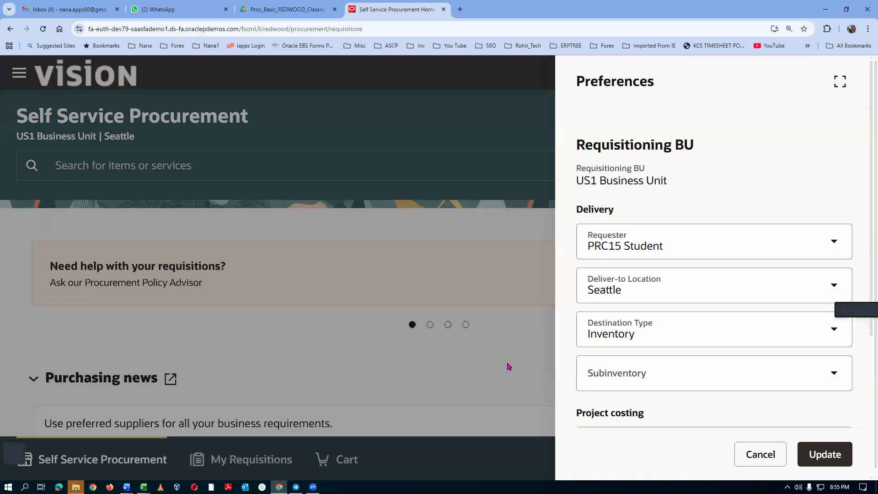
pyautogui.click(776, 459)
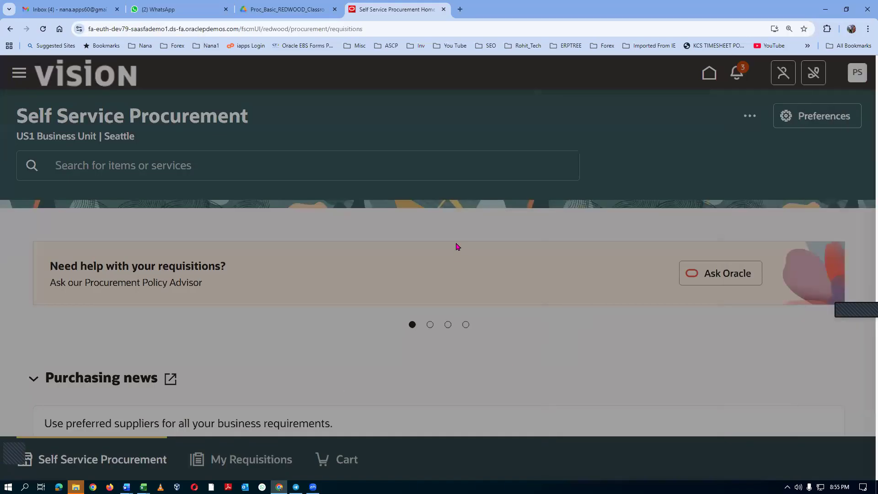
# Start a new requisition line, search existing items for AS65, and cancel the line.
pyautogui.click(745, 117)
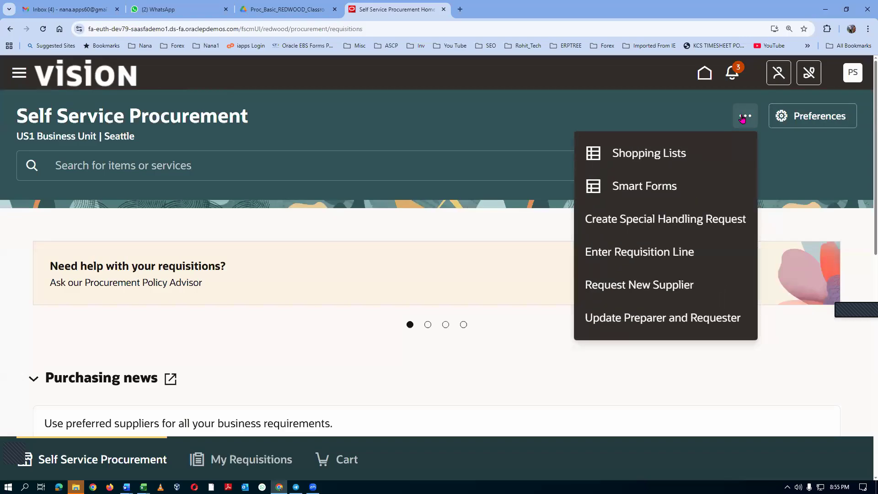
pyautogui.click(632, 251)
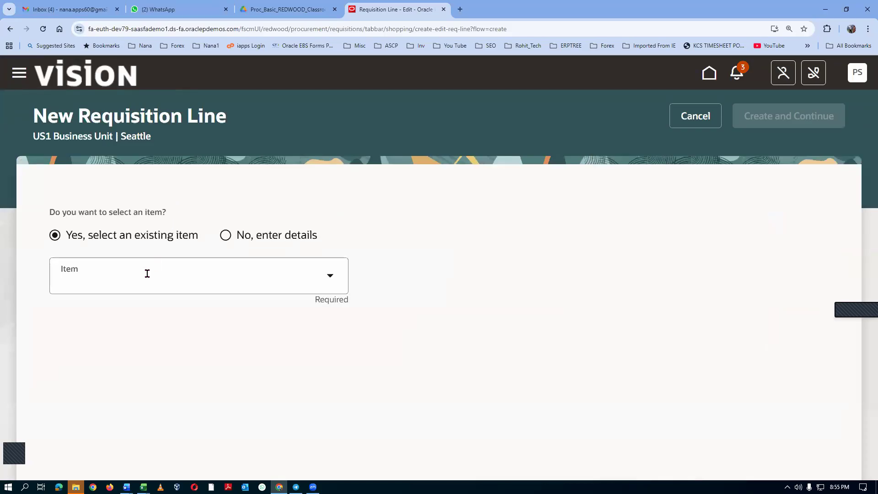
pyautogui.click(112, 283)
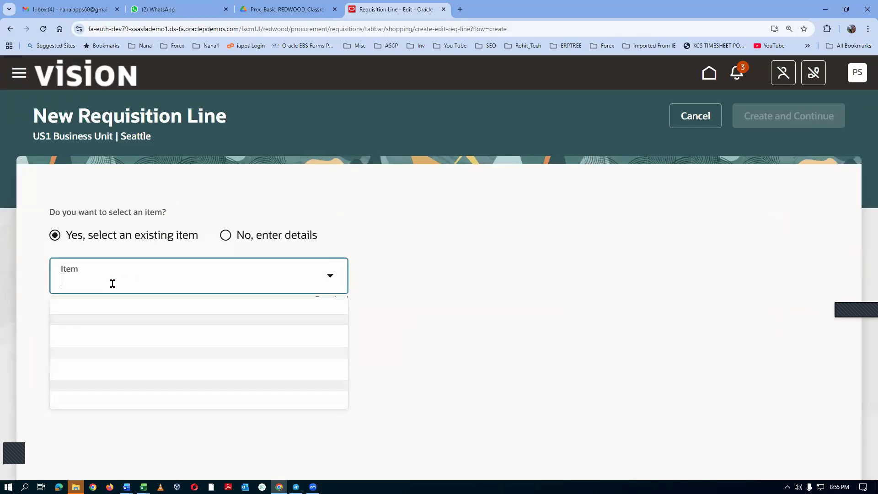
pyautogui.write('AS65')
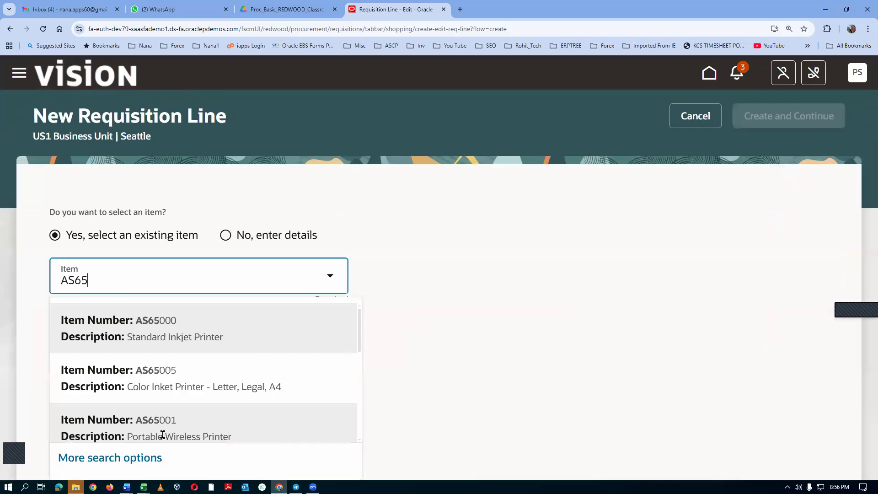
pyautogui.click(692, 115)
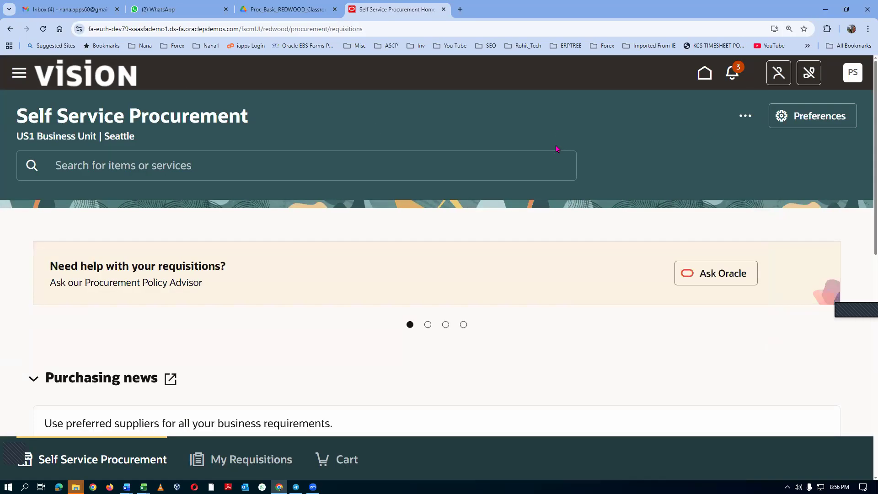
# Review the requisitioning and delivery preferences once more without updating them, and return to the home page.
pyautogui.click(812, 119)
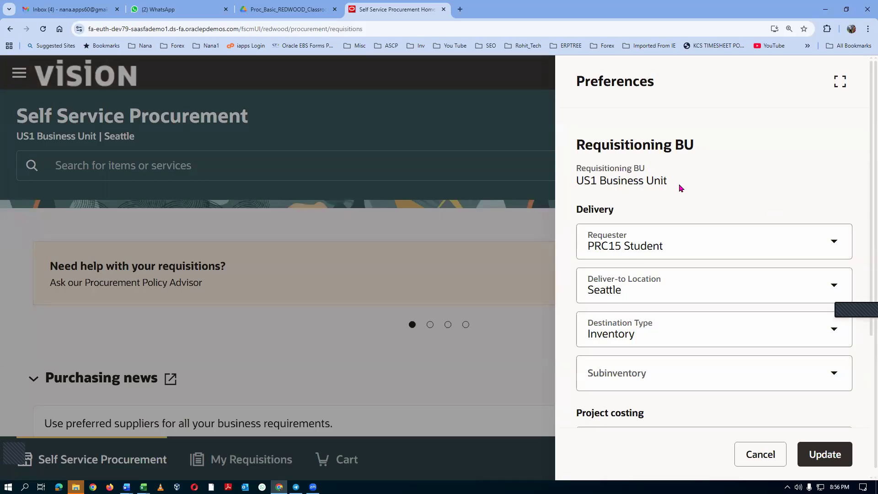
pyautogui.click(759, 455)
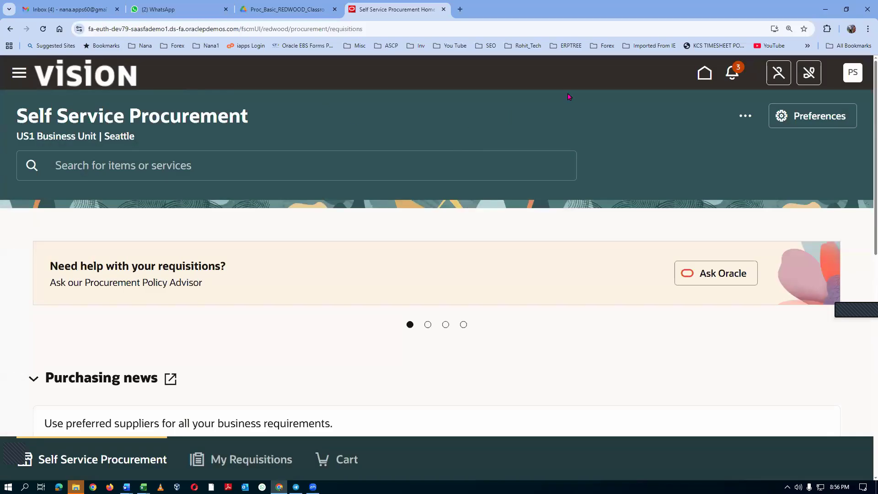
pyautogui.click(707, 76)
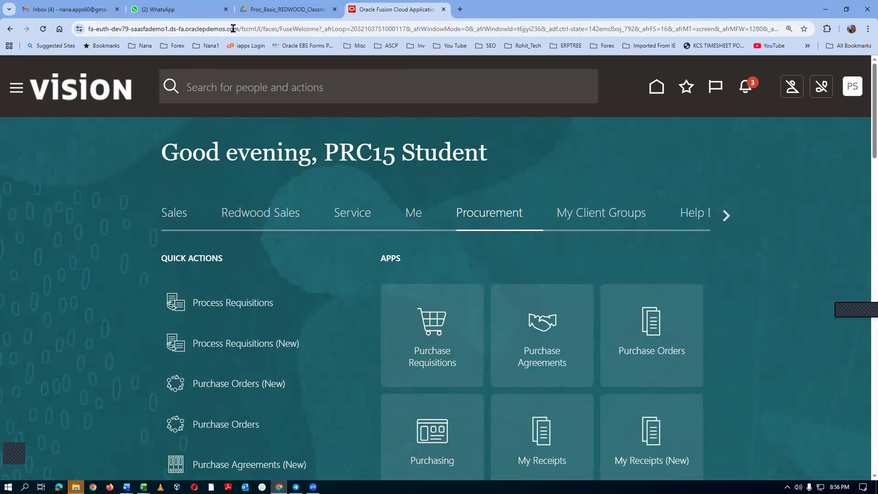
# Duplicate the home page's browser tab and open Setup and Maintenance in the copy.
pyautogui.rightClick(393, 13)
pyautogui.click(445, 94)
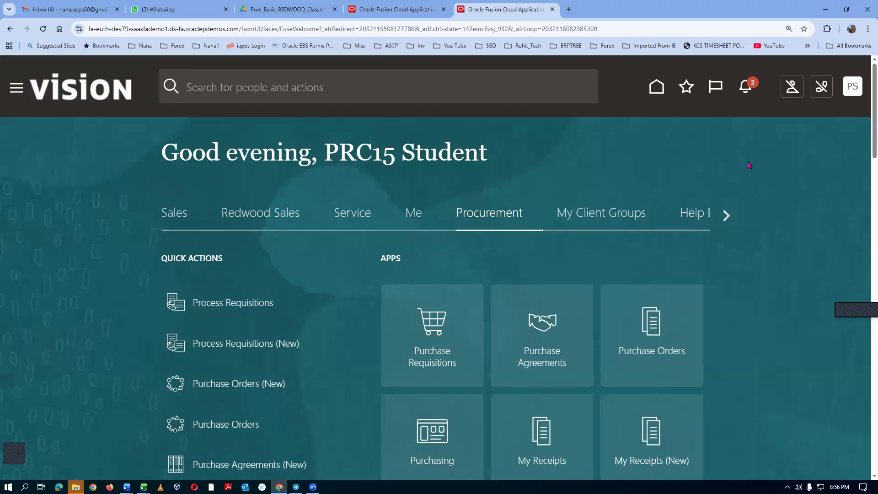
pyautogui.click(853, 89)
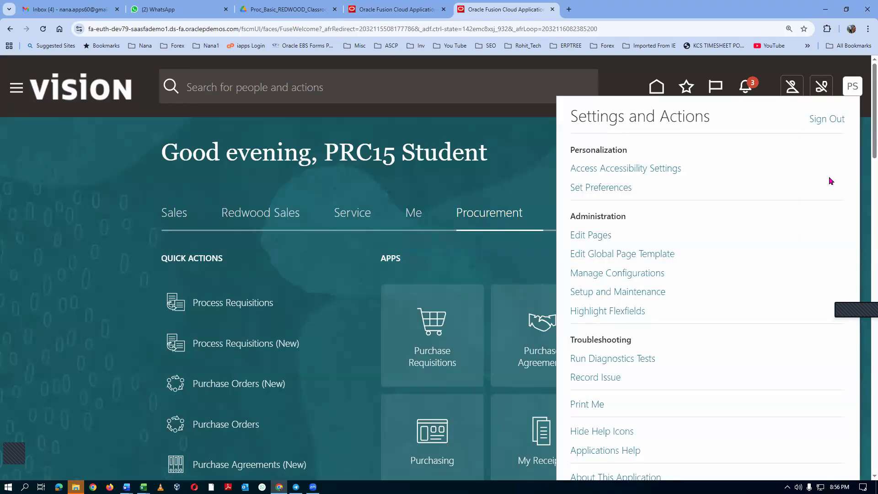
pyautogui.click(632, 293)
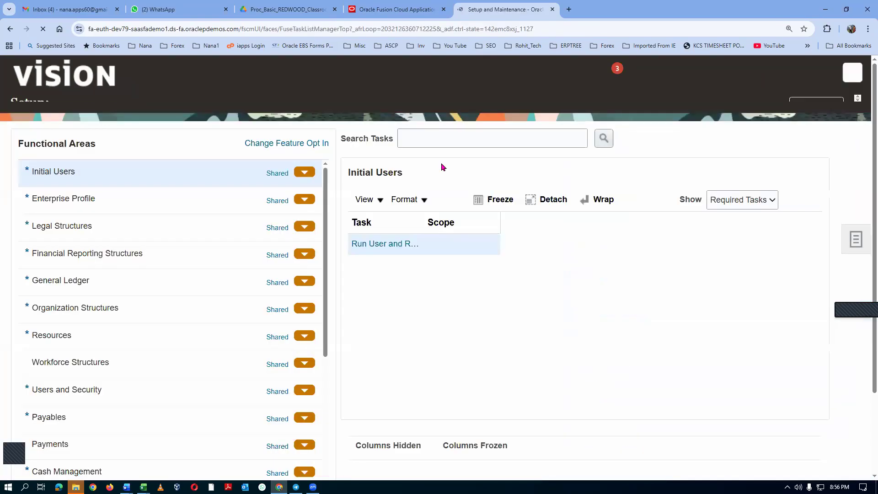
# Search the setup tasks for man%data%access% and open the Manage Data Access for Users task.
pyautogui.click(856, 257)
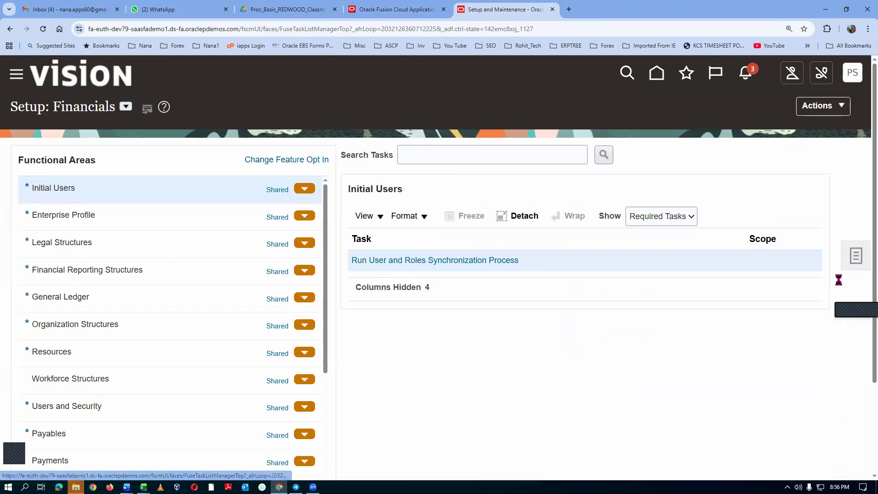
pyautogui.click(295, 155)
pyautogui.write('man%data%access%')
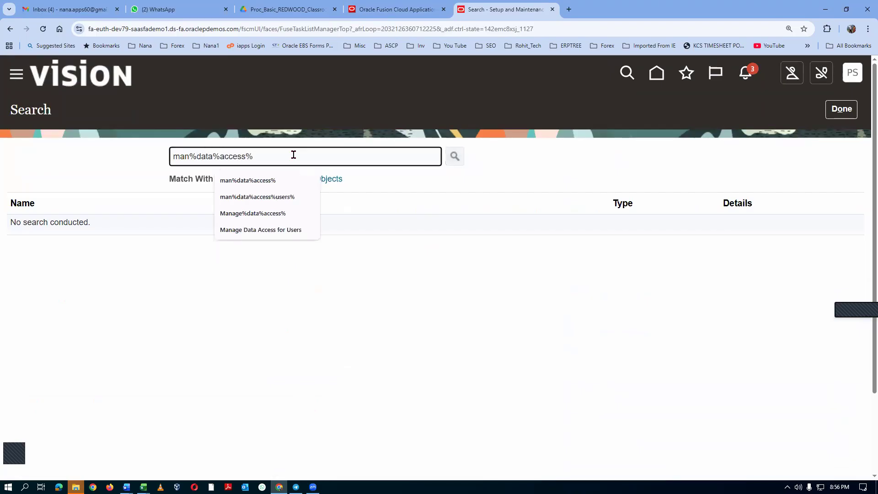
pyautogui.press('Return')
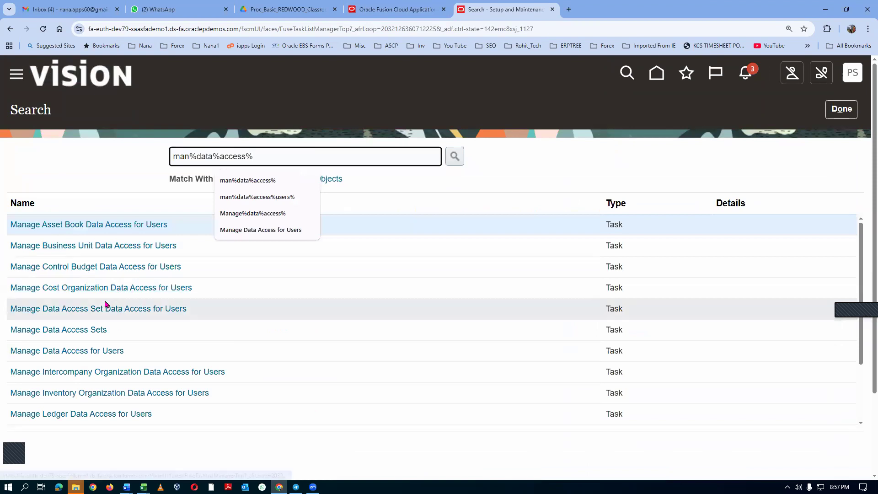
pyautogui.click(82, 351)
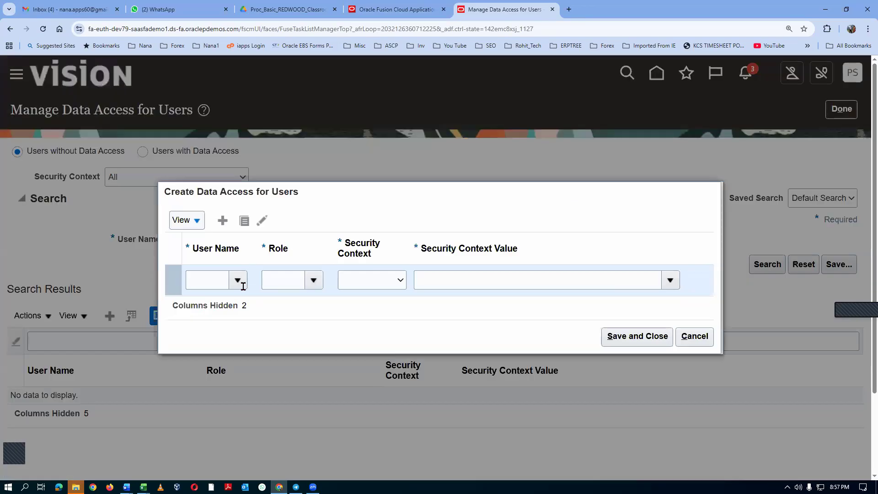
# Start a new data access entry for users with the PRC15 student user account and the Advanced role.
pyautogui.click(208, 278)
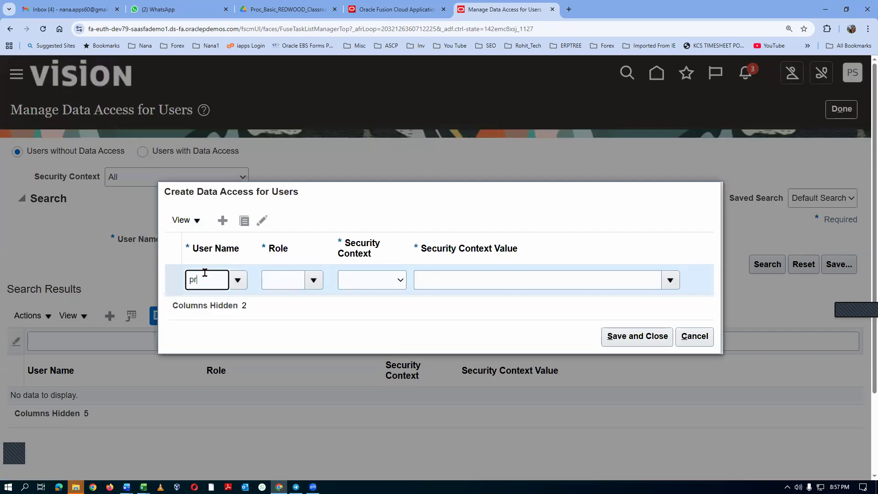
pyautogui.write('prc15')
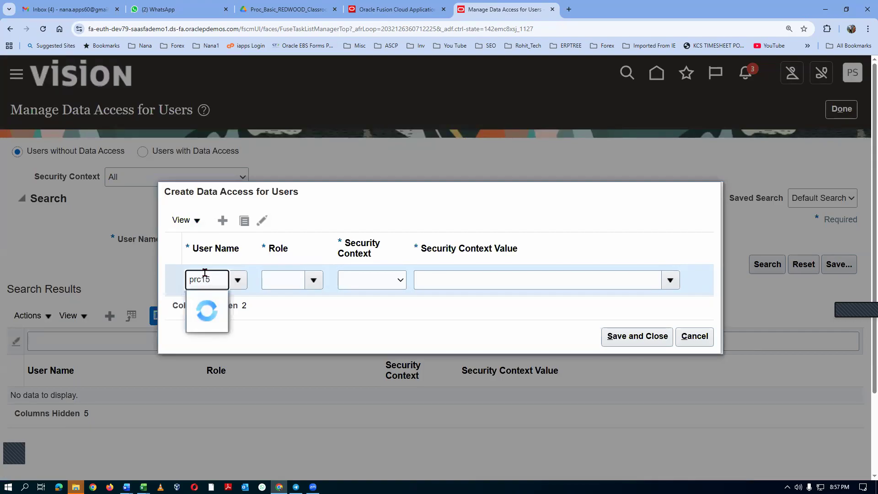
pyautogui.click(242, 301)
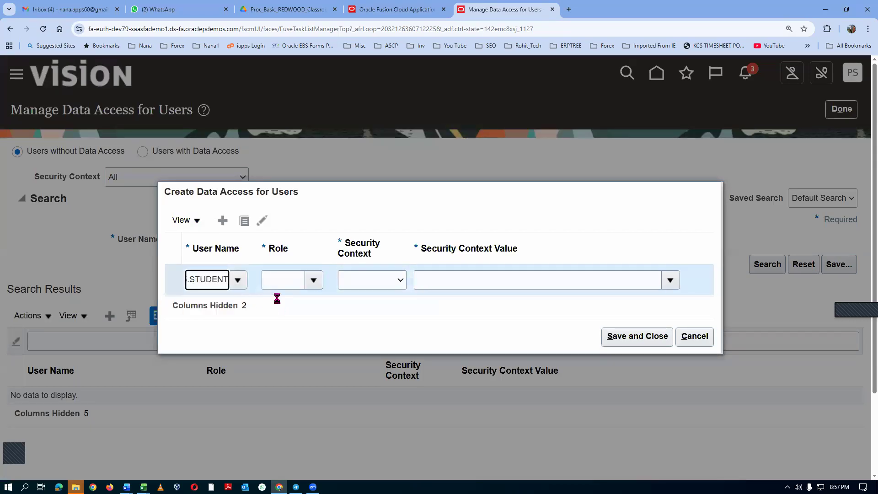
pyautogui.click(288, 282)
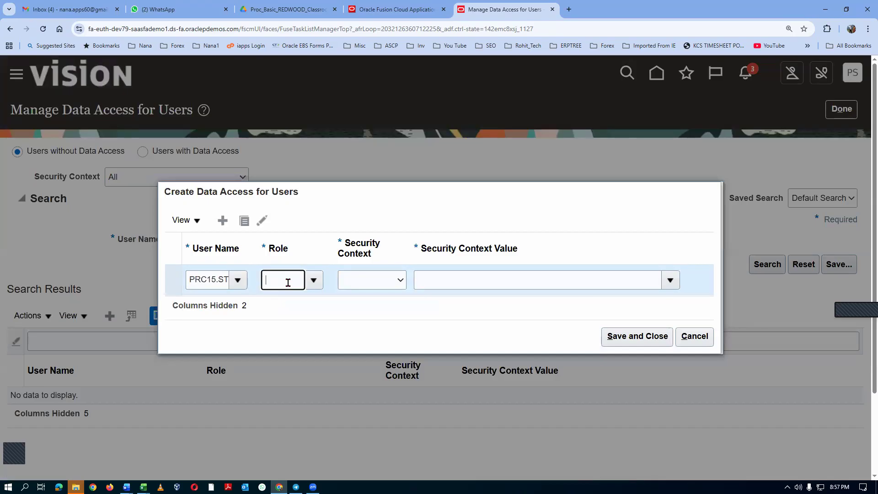
pyautogui.write('Advan')
pyautogui.click(306, 301)
# Set the entry's security context to Business unit with the value t01_business_unit, and switch to the 03_Vision_Enterprise_Structure document in Word.
pyautogui.click(370, 284)
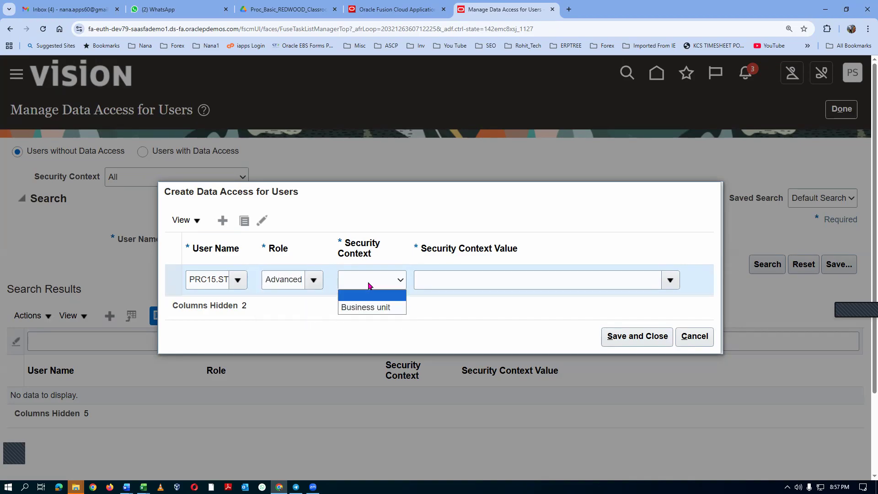
pyautogui.click(368, 305)
pyautogui.click(433, 278)
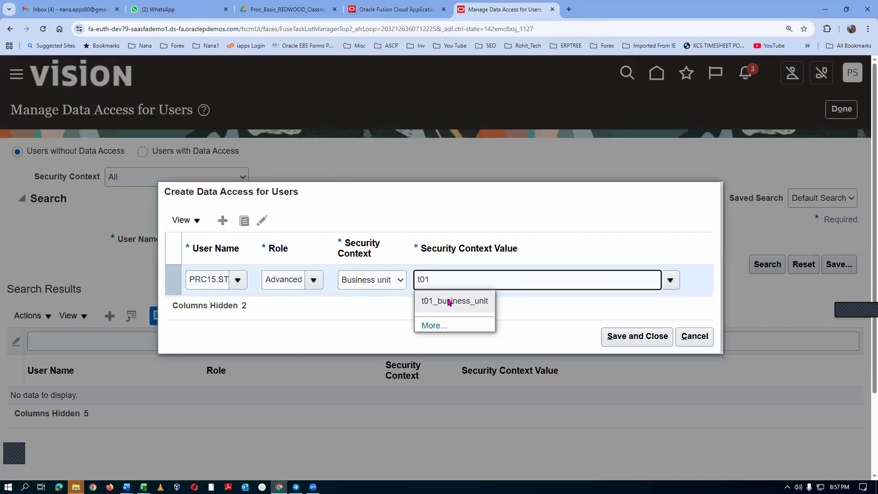
pyautogui.click(449, 301)
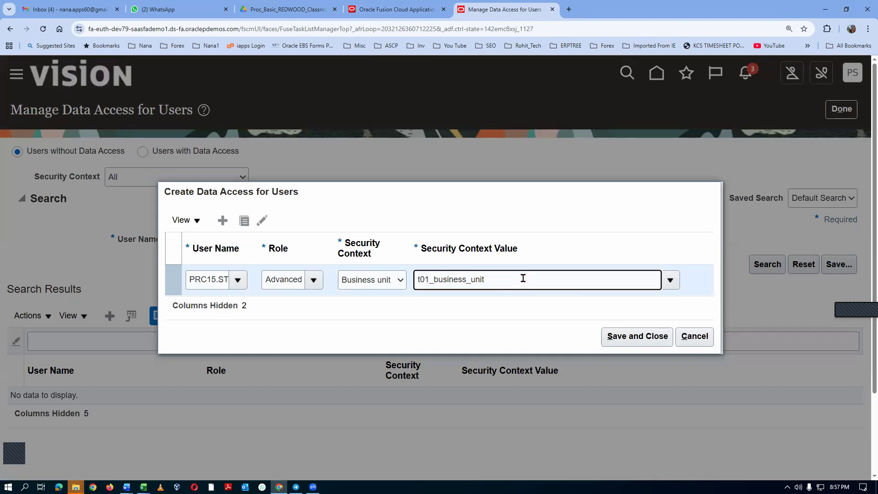
pyautogui.hotkey('alt', 'Tab')
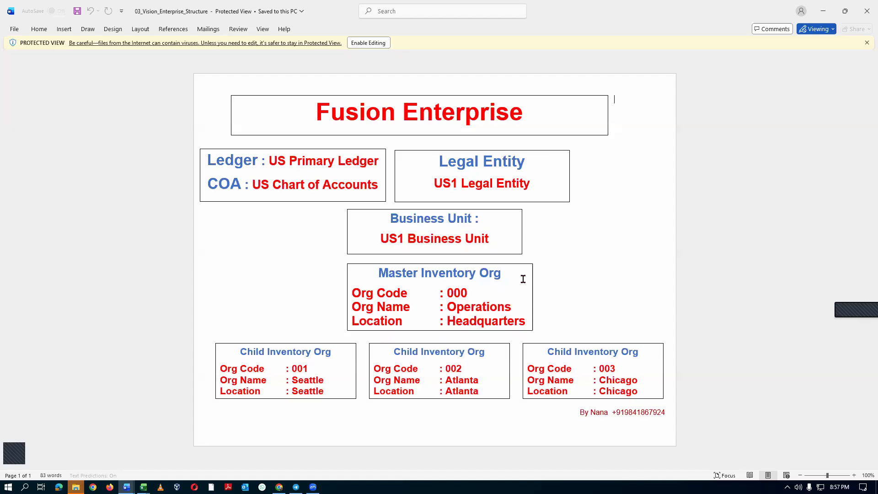
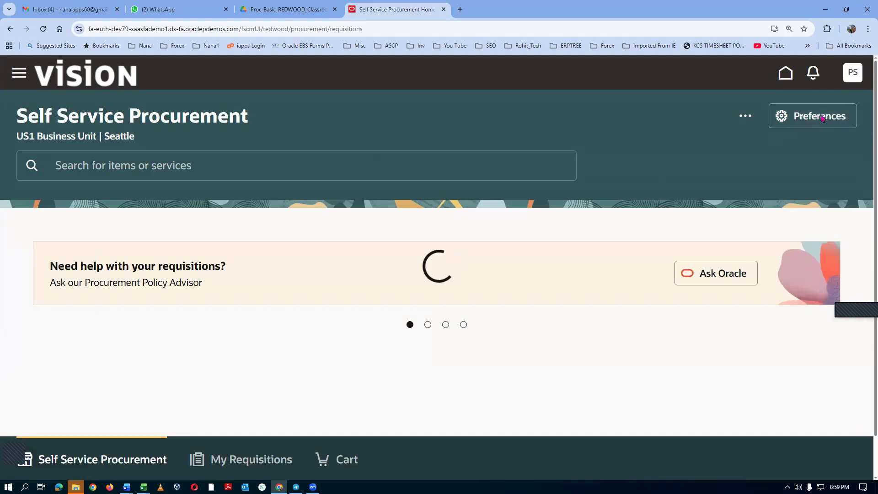
# Try to update the requisition preferences to t01_business_unit, deliver-to location t01_child_loc_1 and destination type Inventory, and dismiss the preferences.
pyautogui.click(820, 116)
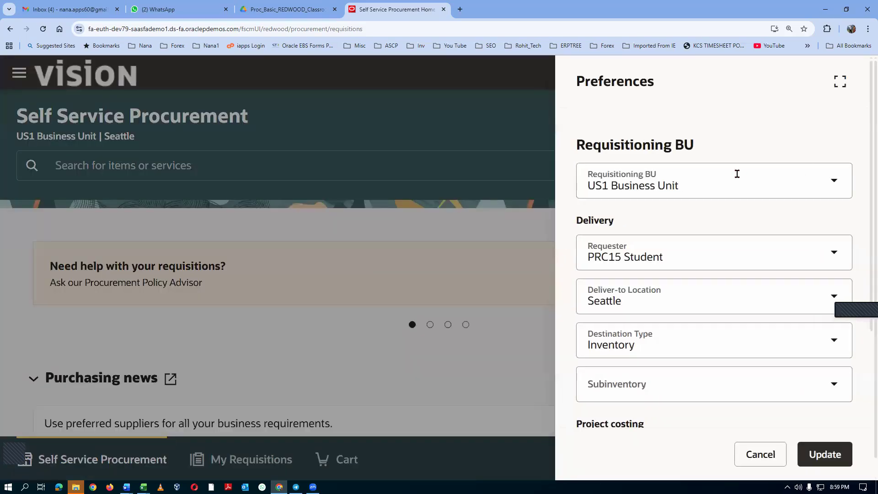
pyautogui.click(834, 184)
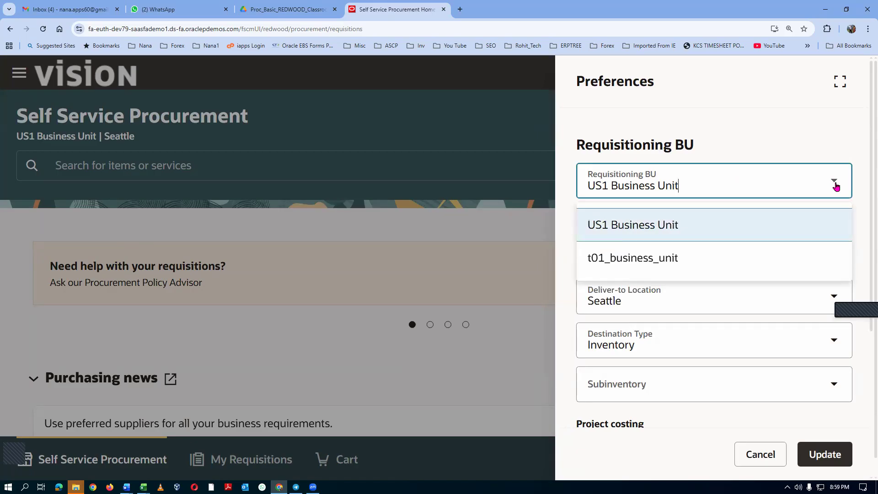
pyautogui.click(692, 254)
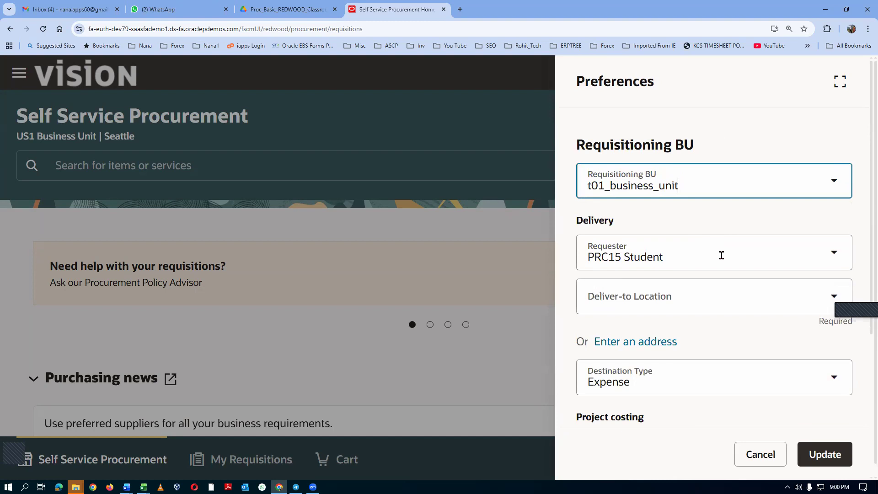
pyautogui.click(697, 309)
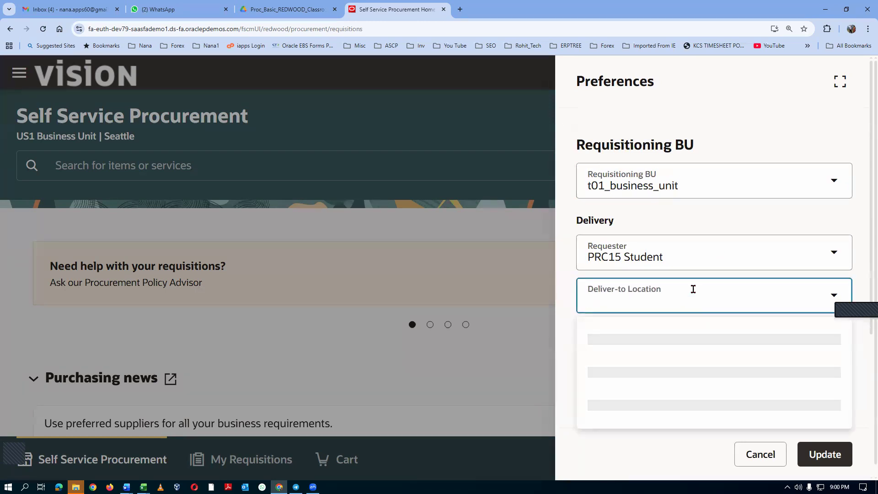
pyautogui.write('t01')
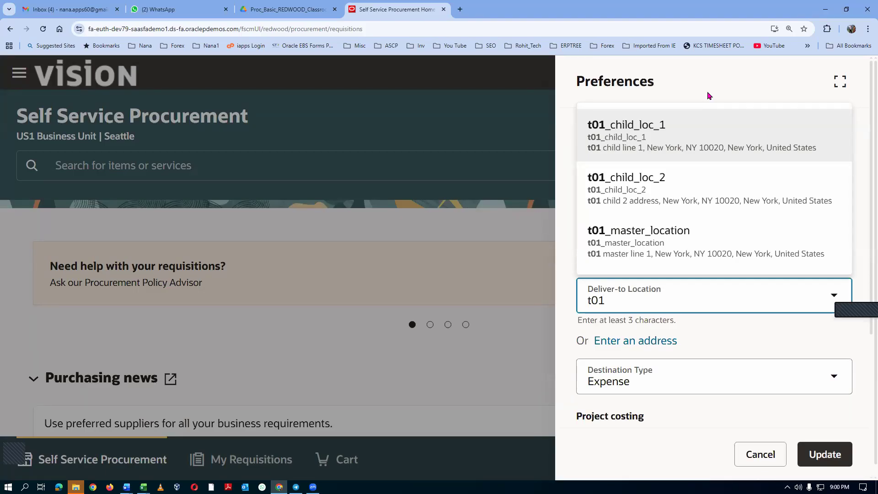
pyautogui.click(704, 137)
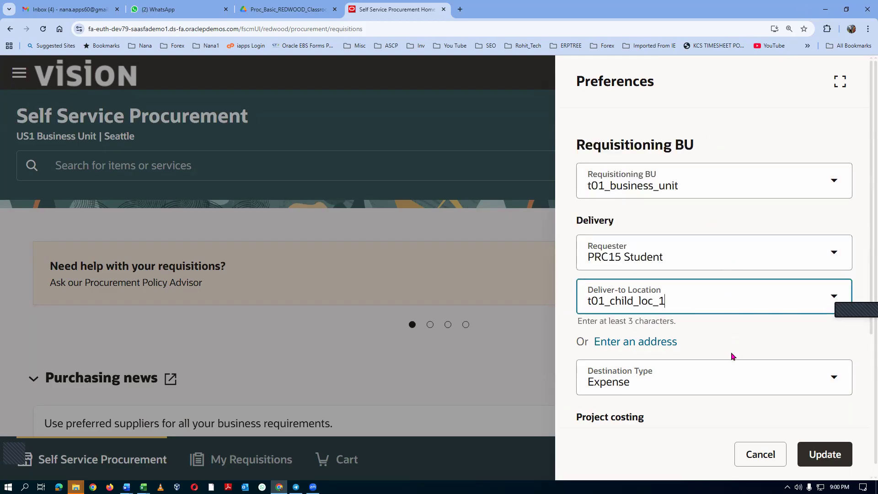
pyautogui.click(835, 380)
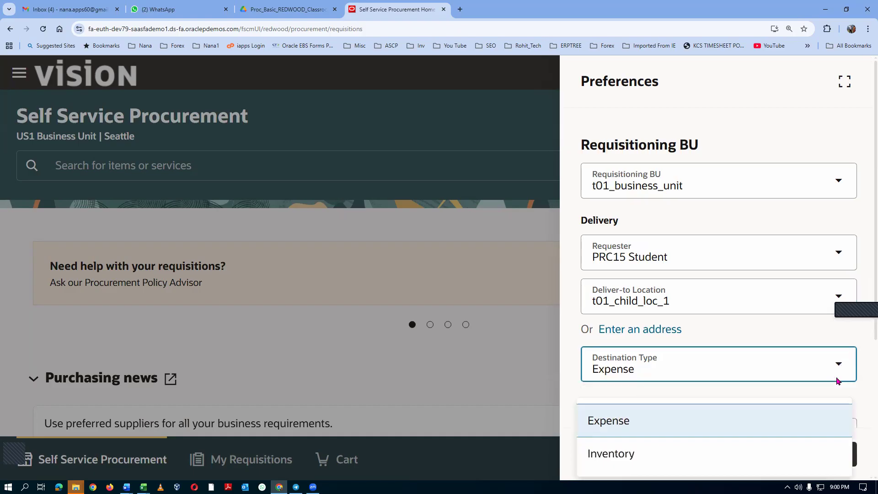
pyautogui.click(654, 456)
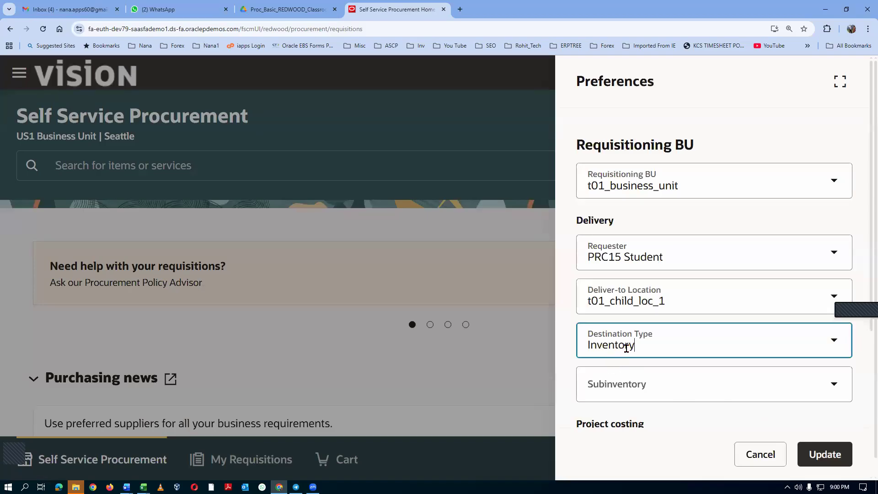
pyautogui.click(834, 456)
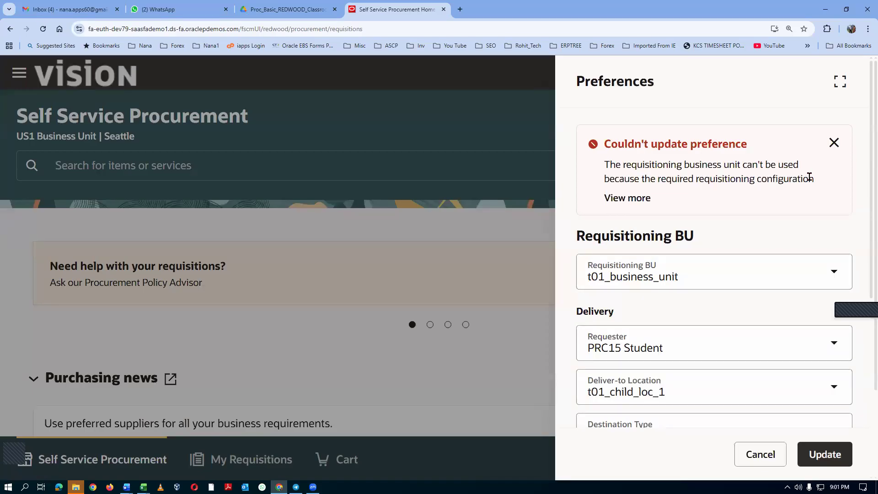
pyautogui.click(759, 454)
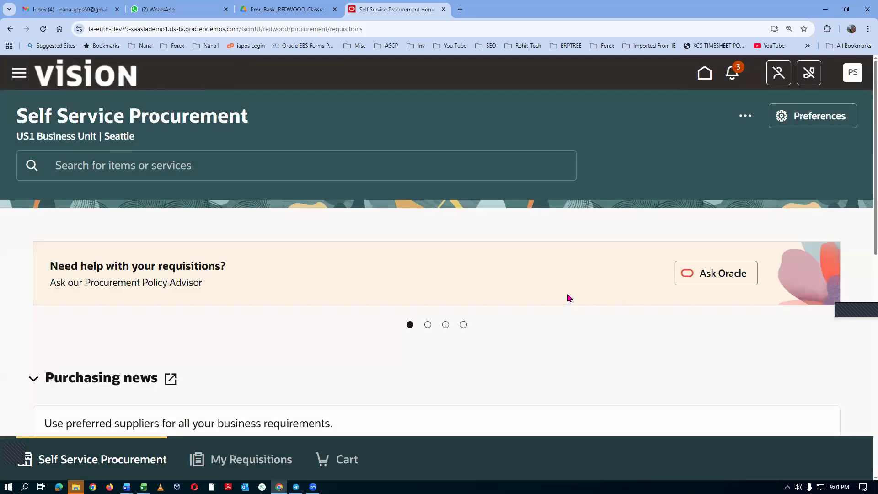
# Switch to the Procurement in REDWOOD Agenda workbook in Excel and review agenda items 42 to 44.
pyautogui.hotkey('alt', 'Tab')
pyautogui.hotkey('alt', 'Tab')
pyautogui.hotkey('alt', 'Tab')
pyautogui.hotkey('alt', 'Tab')
pyautogui.hotkey('alt', 'Tab')
pyautogui.hotkey('alt', 'Tab')
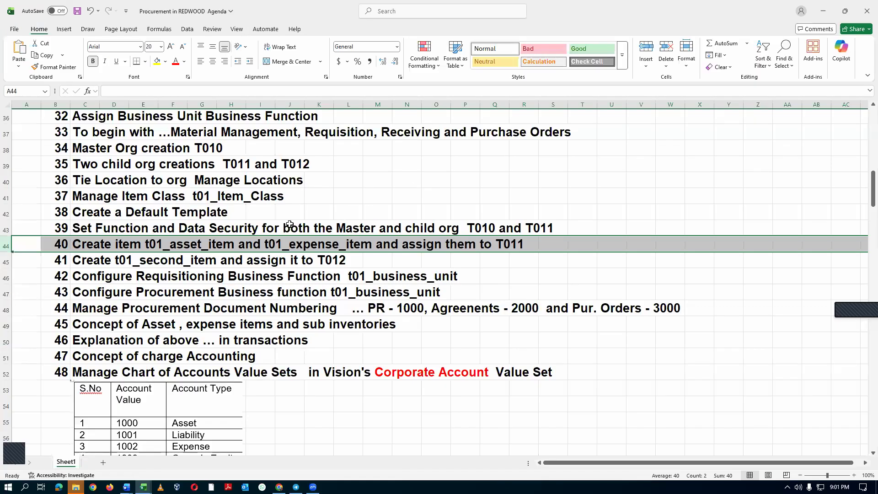
pyautogui.click(7, 276)
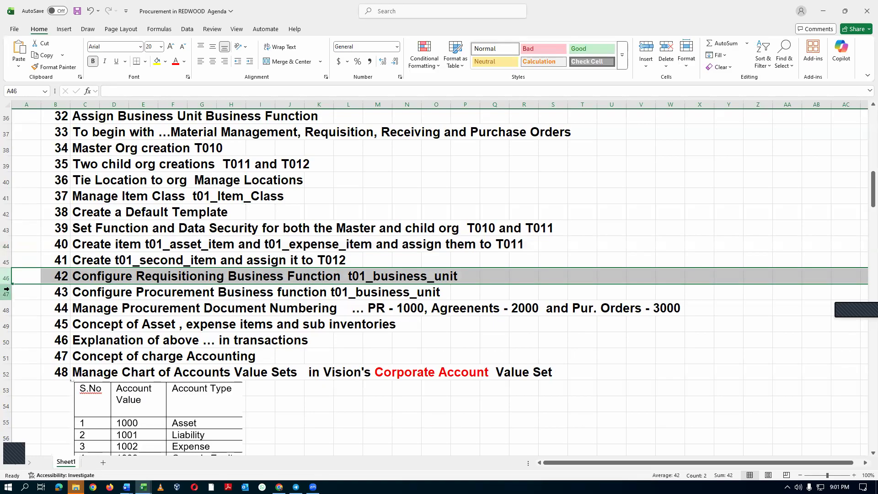
pyautogui.moveTo(4, 276); pyautogui.dragTo(13, 315)
pyautogui.click(48, 325)
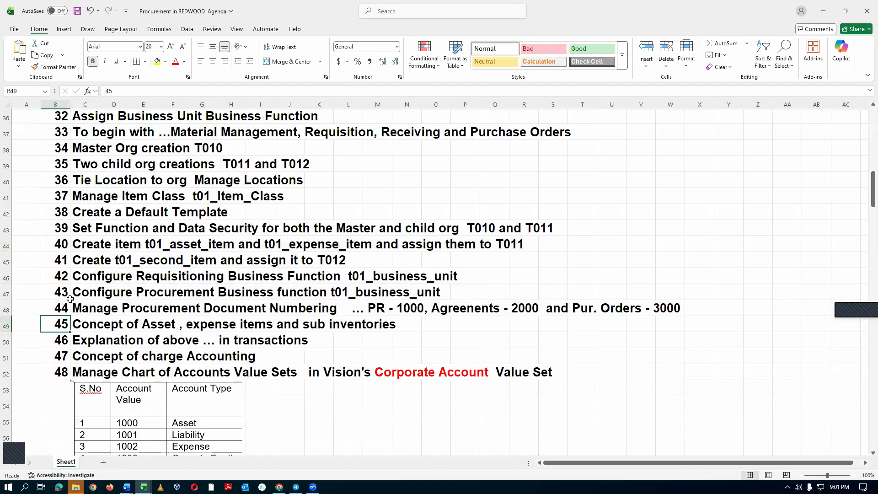
# Copy the agenda cell of item 42, Configure Requisitioning Business Function t01_business_unit.
pyautogui.click(91, 275)
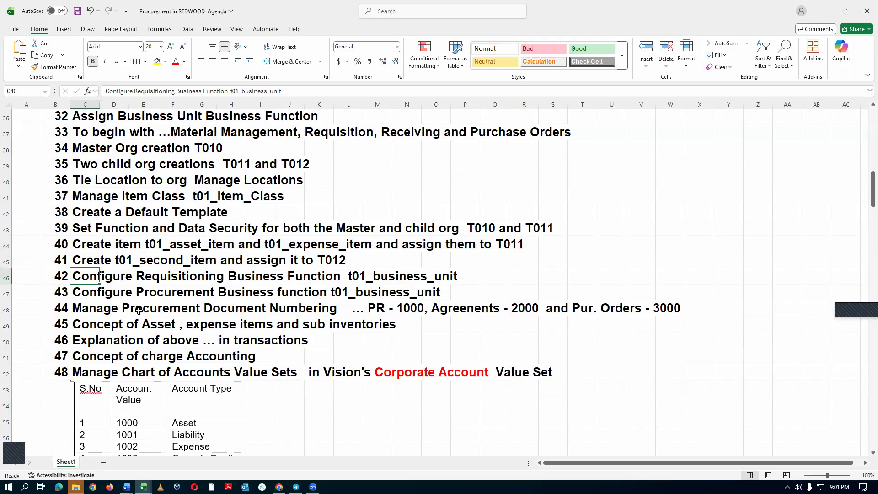
pyautogui.click(9, 277)
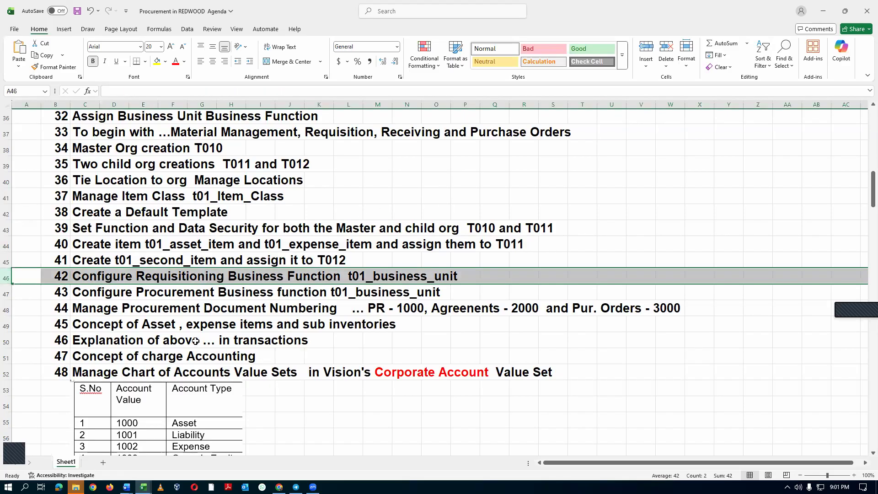
pyautogui.click(17, 277)
pyautogui.click(89, 275)
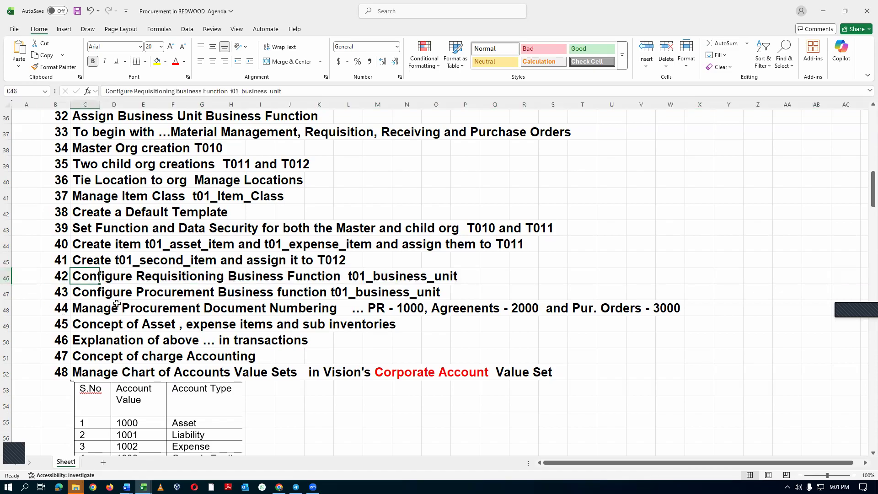
pyautogui.hotkey('ctrl', 'c')
# Switch back to Oracle Fusion in Chrome, return to the home page and open Setup and Maintenance.
pyautogui.hotkey('alt', 'Tab')
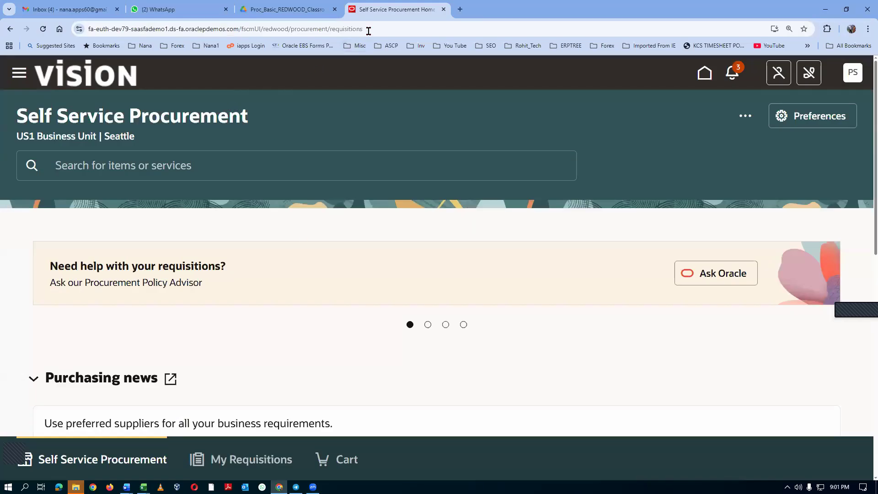
pyautogui.click(705, 76)
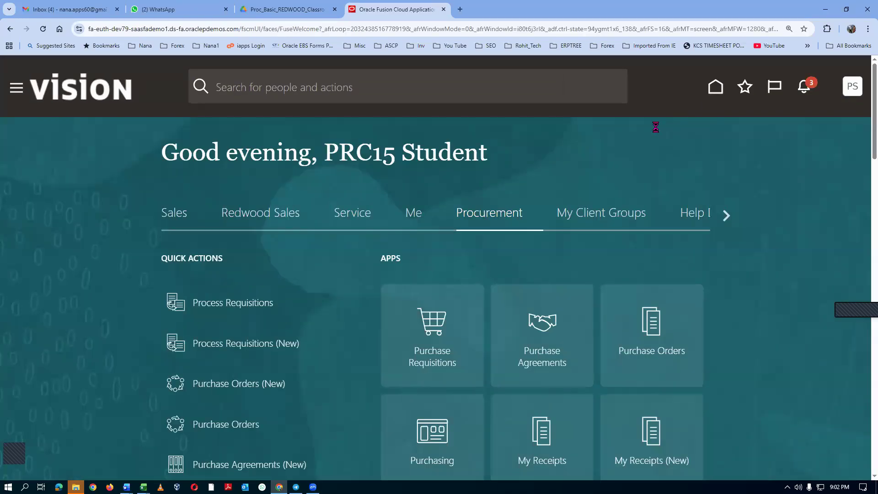
pyautogui.click(851, 86)
pyautogui.click(609, 293)
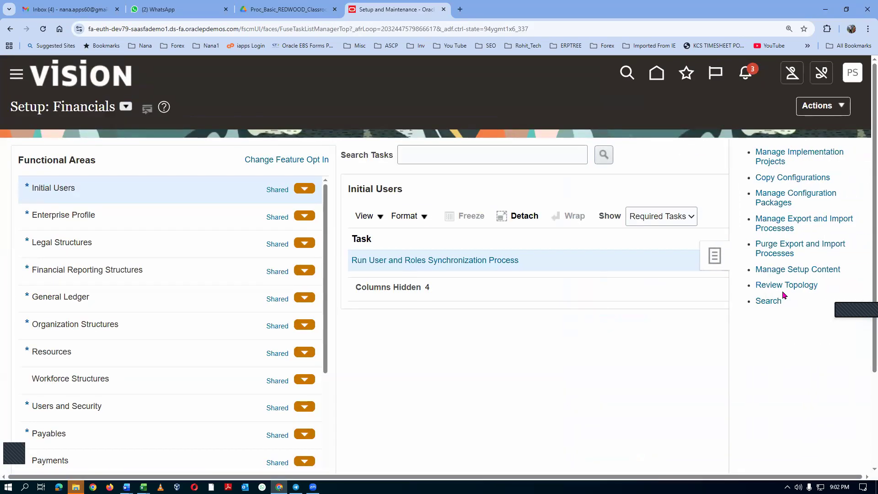
# Search the setup tasks for Configure Requisitioning Business Function, without the business unit name, and open that task.
pyautogui.click(283, 159)
pyautogui.hotkey('ctrl', 'v')
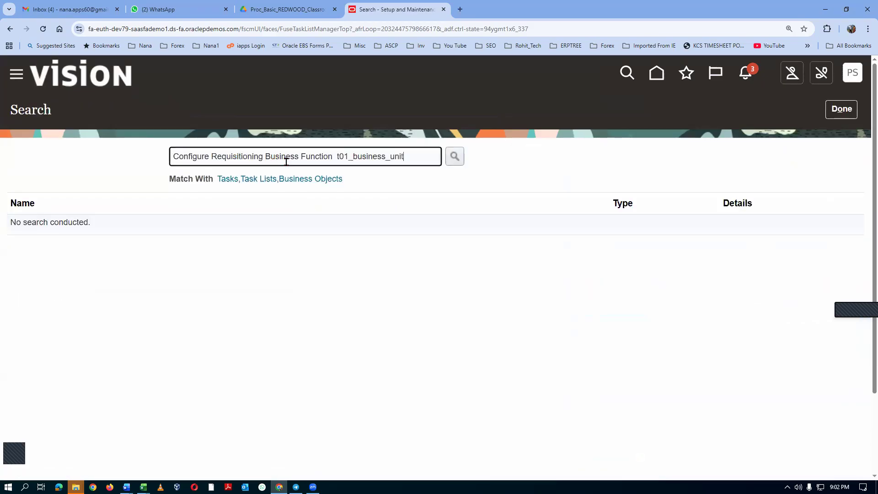
pyautogui.press('BackSpace')
pyautogui.press('BackSpace')
pyautogui.press('BackSpace')
pyautogui.press('BackSpace')
pyautogui.press('BackSpace')
pyautogui.press('BackSpace')
pyautogui.press('BackSpace')
pyautogui.press('BackSpace')
pyautogui.press('BackSpace')
pyautogui.press('BackSpace')
pyautogui.press('BackSpace')
pyautogui.press('BackSpace')
pyautogui.press('BackSpace')
pyautogui.press('BackSpace')
pyautogui.press('BackSpace')
pyautogui.press('BackSpace')
pyautogui.press('BackSpace')
pyautogui.press('BackSpace')
pyautogui.press('BackSpace')
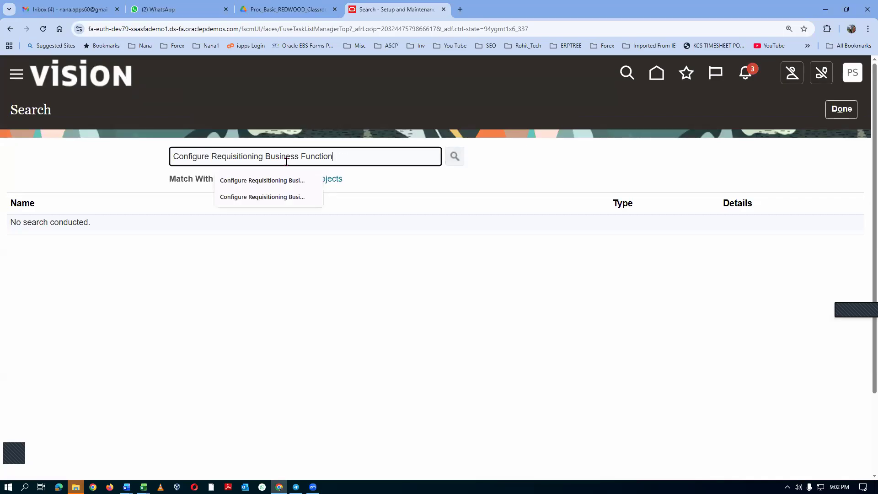
pyautogui.press('Return')
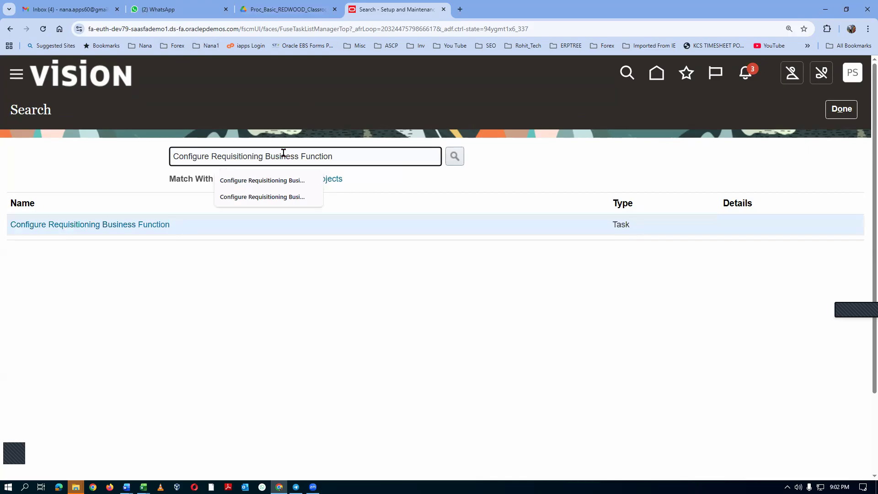
pyautogui.click(118, 226)
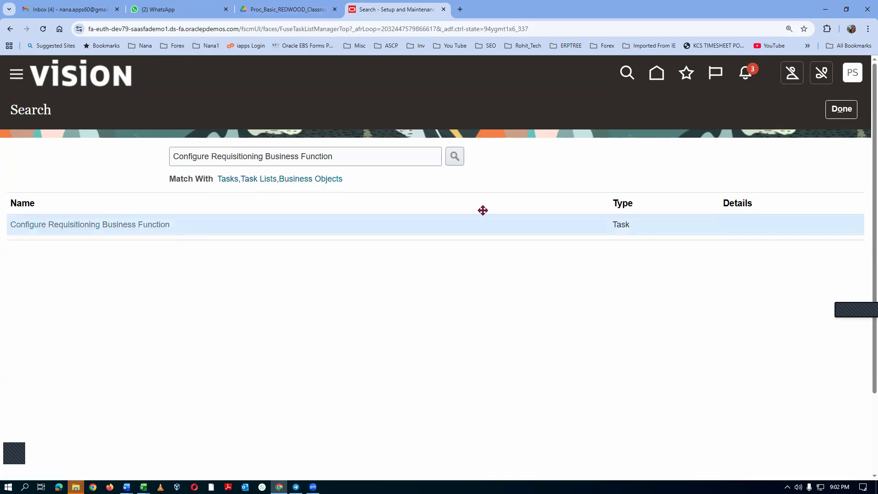
# Specify t01_business_unit as the requisitioning BU to configure.
pyautogui.click(488, 266)
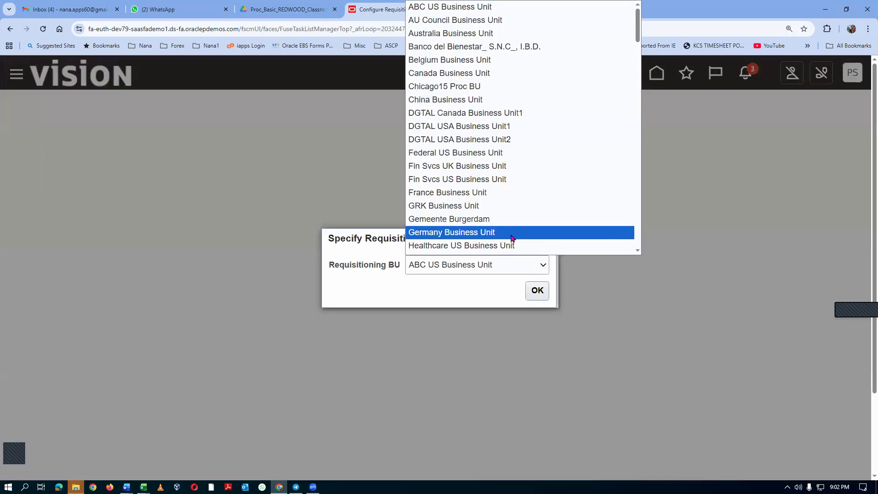
pyautogui.press('End')
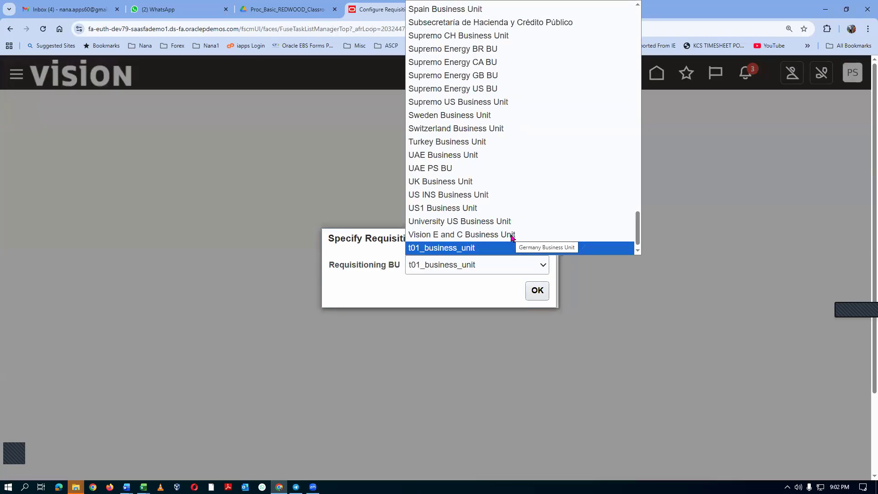
pyautogui.press('Return')
pyautogui.click(537, 290)
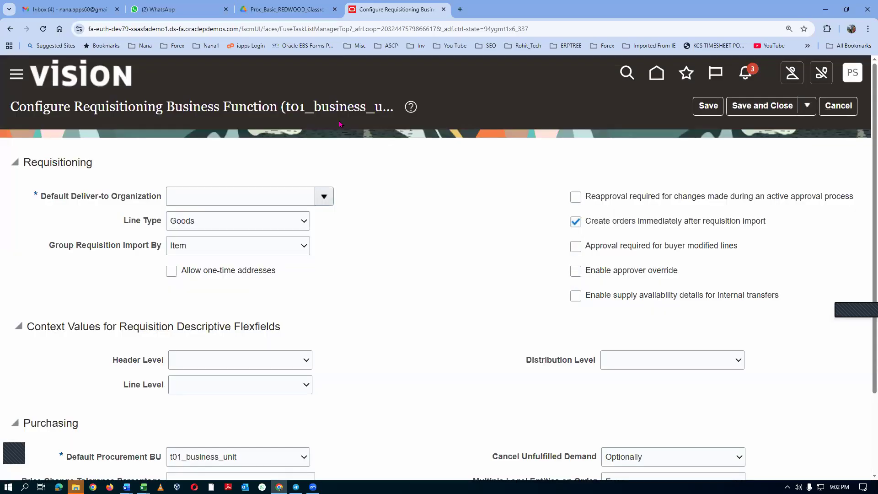
# Set the default deliver-to organization to t01_master_org and save and close the requisitioning configuration.
pyautogui.click(174, 198)
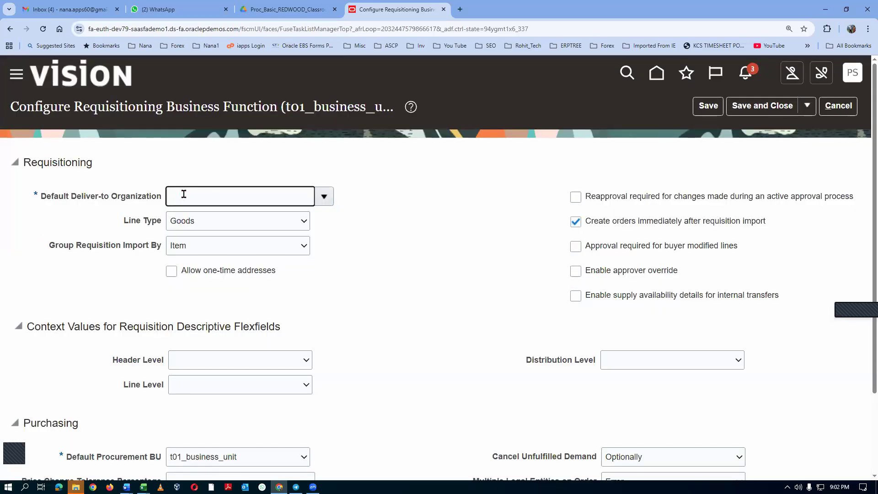
pyautogui.write('t01')
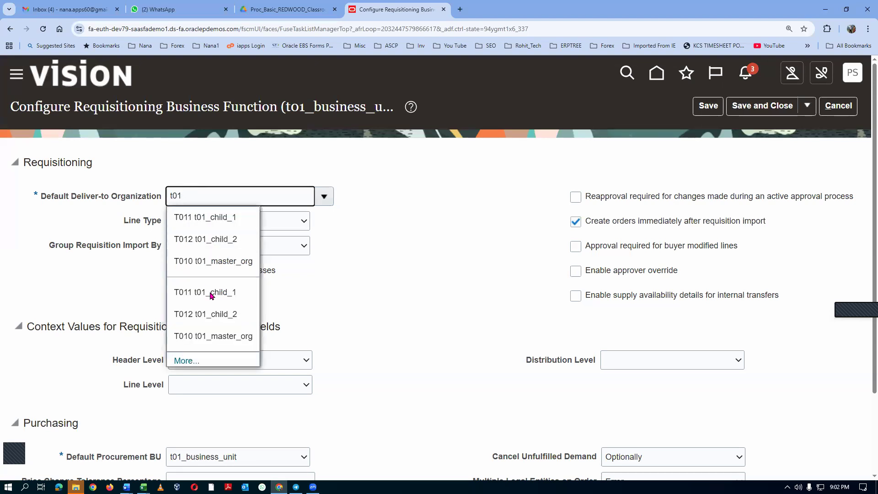
pyautogui.click(214, 336)
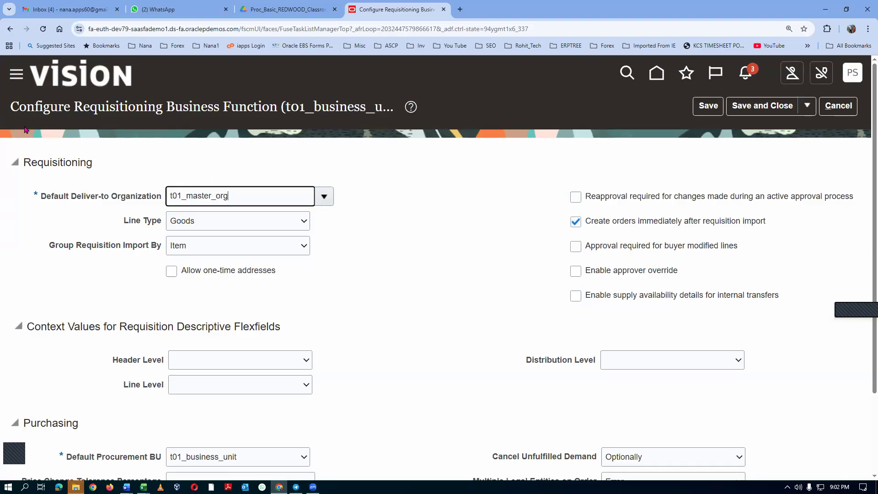
pyautogui.click(379, 285)
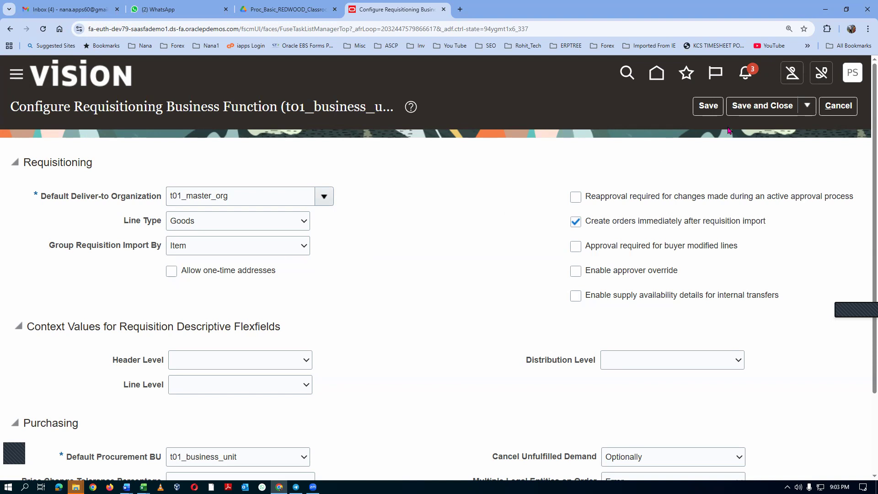
pyautogui.click(774, 107)
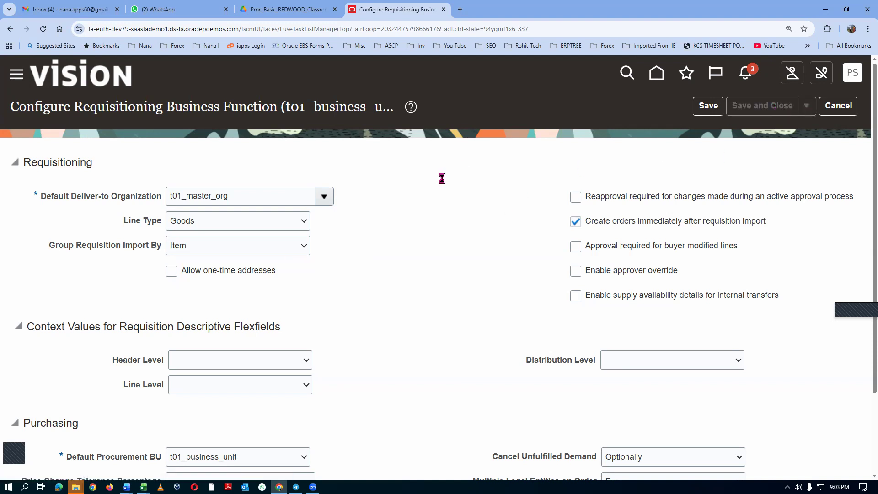
pyautogui.click(475, 291)
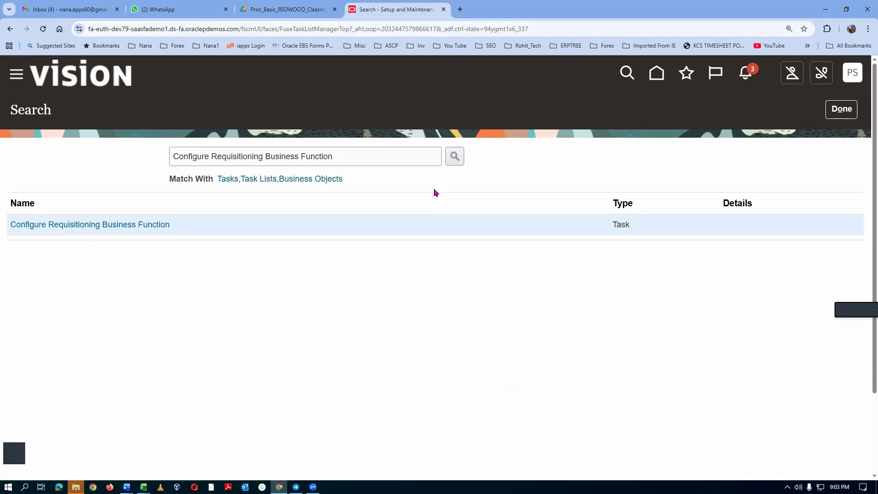
# Copy agenda item 43, Configure Procurement Business function t01_business_unit, from the Excel agenda workbook and return to Chrome.
pyautogui.hotkey('alt', 'Tab')
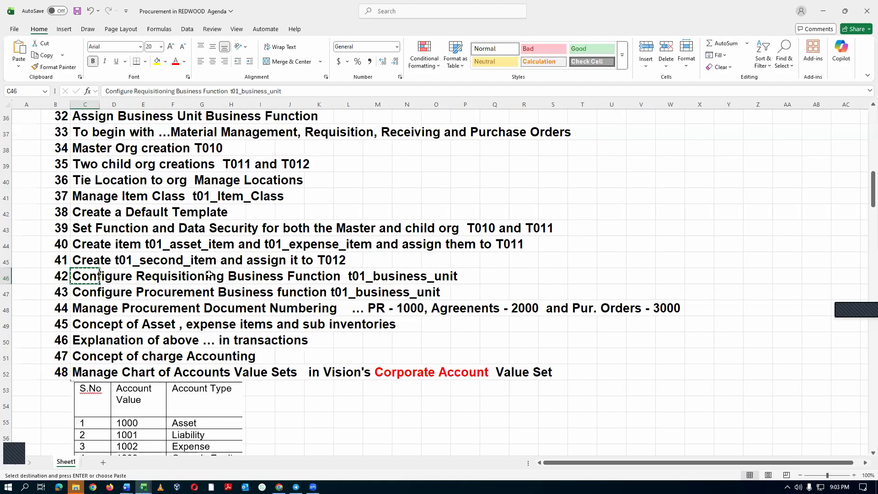
pyautogui.click(78, 293)
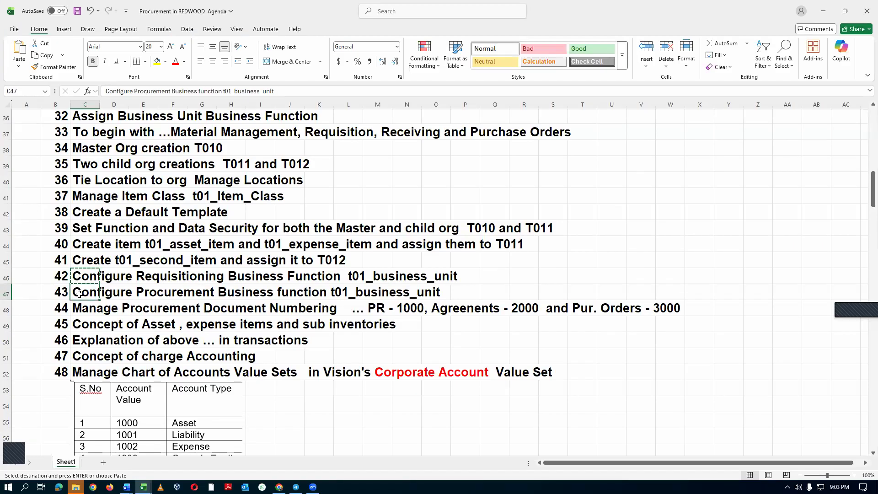
pyautogui.hotkey('ctrl', 'c')
pyautogui.hotkey('alt', 'Tab')
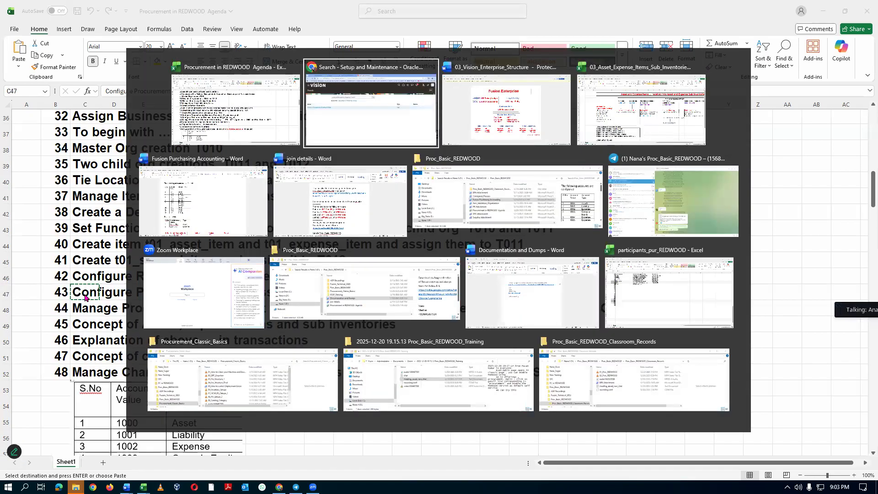
# Search the setup tasks for Configure Procurement Business function, without the business unit name, and open the Configure Procurement Business Function task.
pyautogui.moveTo(350, 156); pyautogui.dragTo(143, 157)
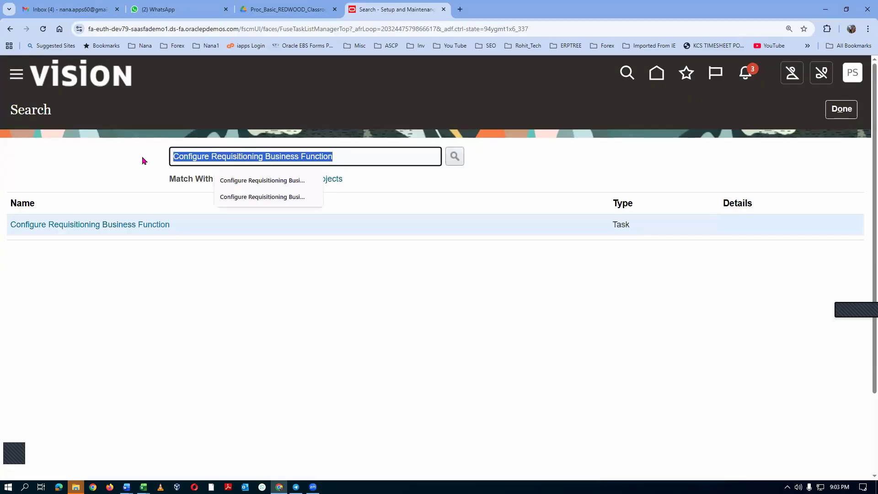
pyautogui.hotkey('ctrl', 'v')
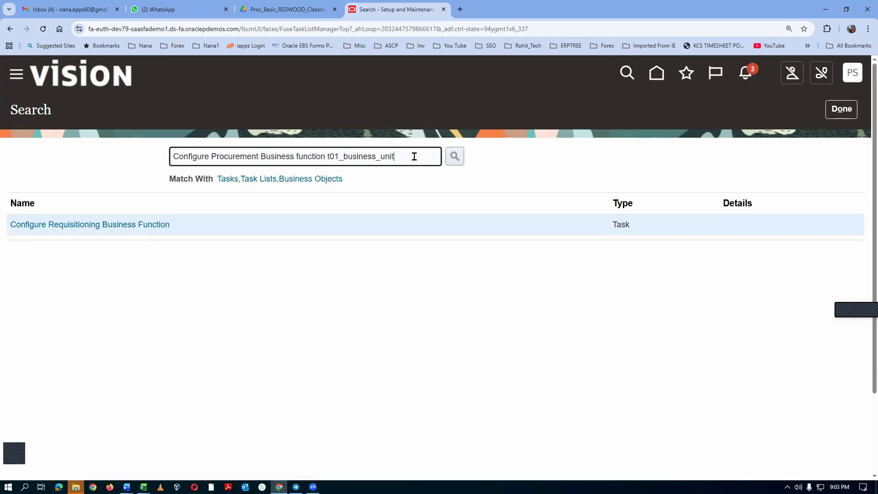
pyautogui.press('BackSpace')
pyautogui.press('BackSpace')
pyautogui.press('BackSpace')
pyautogui.press('BackSpace')
pyautogui.press('BackSpace')
pyautogui.press('BackSpace')
pyautogui.press('BackSpace')
pyautogui.press('BackSpace')
pyautogui.press('BackSpace')
pyautogui.press('BackSpace')
pyautogui.press('BackSpace')
pyautogui.press('BackSpace')
pyautogui.press('BackSpace')
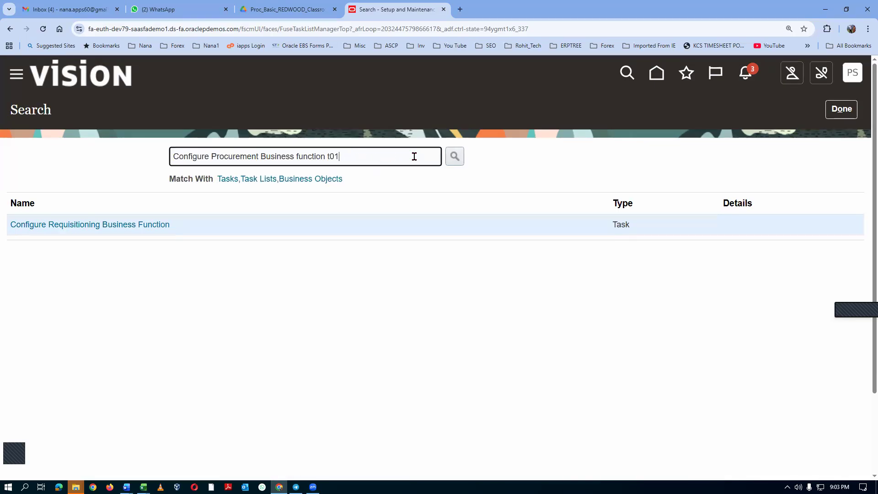
pyautogui.press('BackSpace')
pyautogui.press('BackSpace')
pyautogui.press('BackSpace')
pyautogui.press('BackSpace')
pyautogui.press('Return')
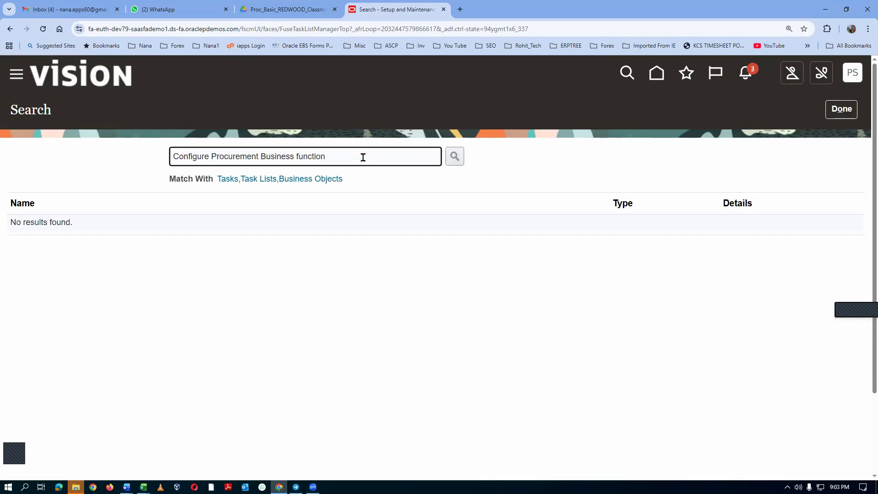
pyautogui.press('Return')
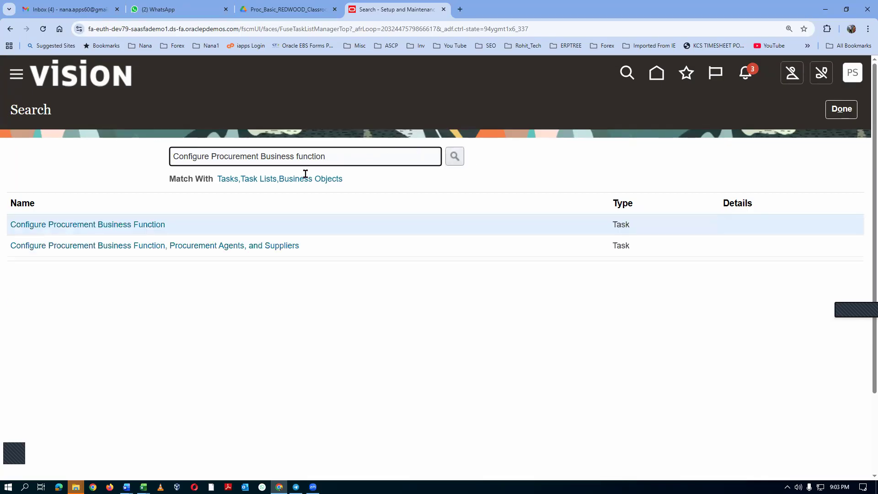
pyautogui.click(127, 227)
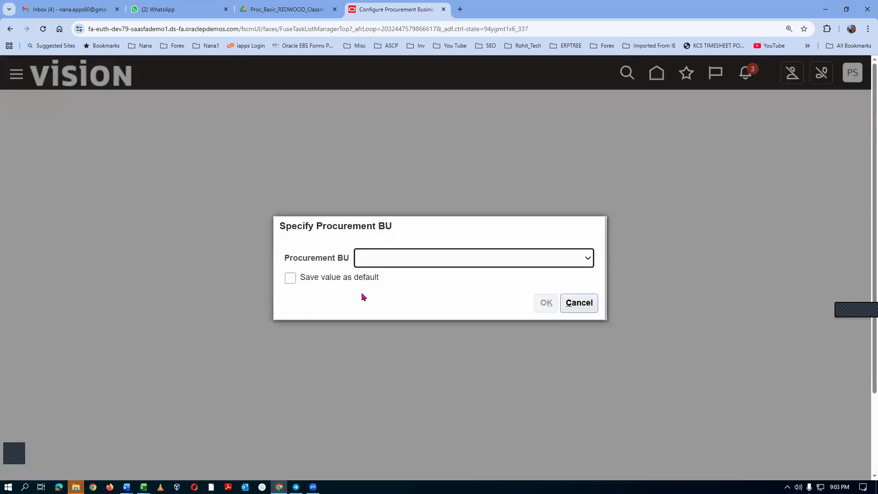
# Specify t01_business_unit as the procurement BU to configure.
pyautogui.click(399, 258)
pyautogui.press('End')
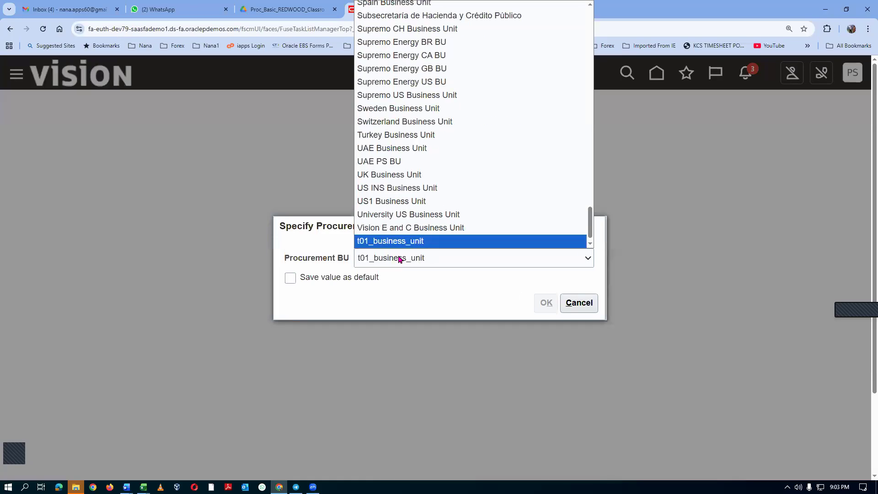
pyautogui.click(401, 243)
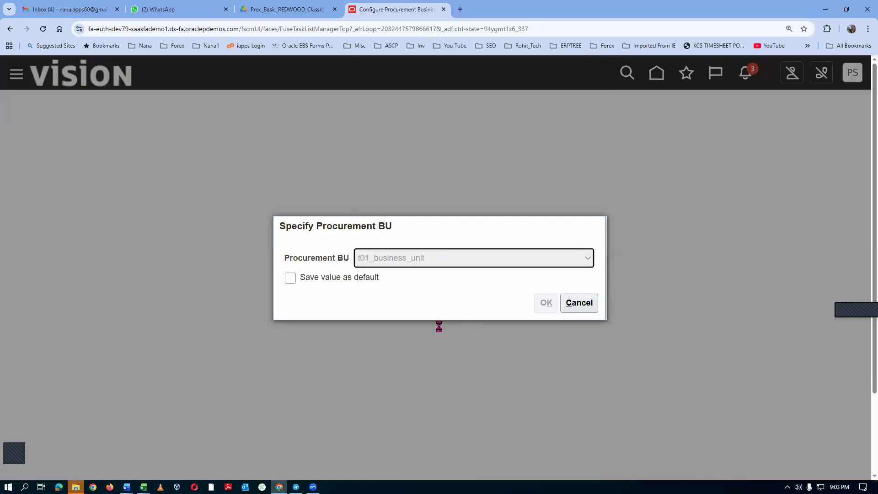
pyautogui.click(546, 304)
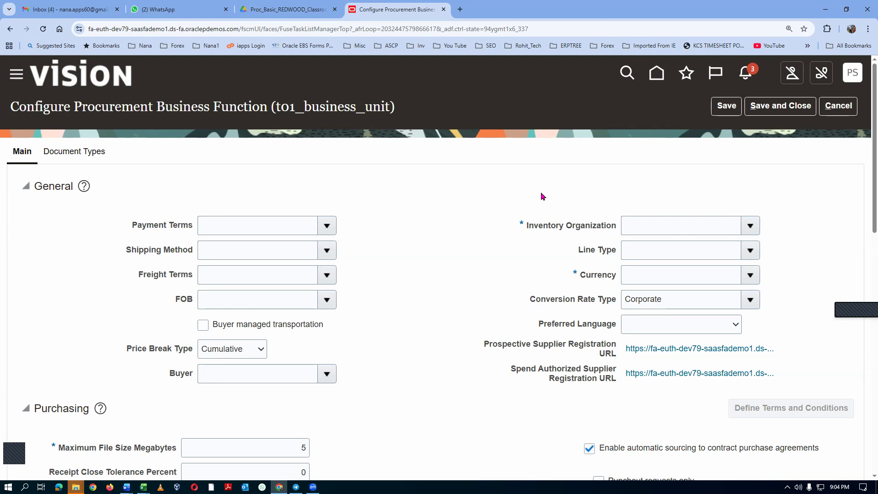
# Duplicate the procurement configuration browser tab and open Setup and Maintenance in the copy.
pyautogui.rightClick(393, 11)
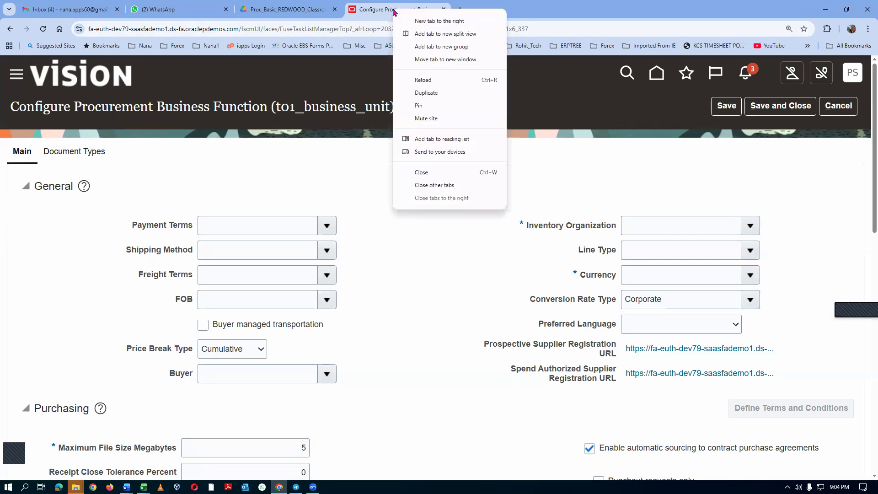
pyautogui.click(434, 93)
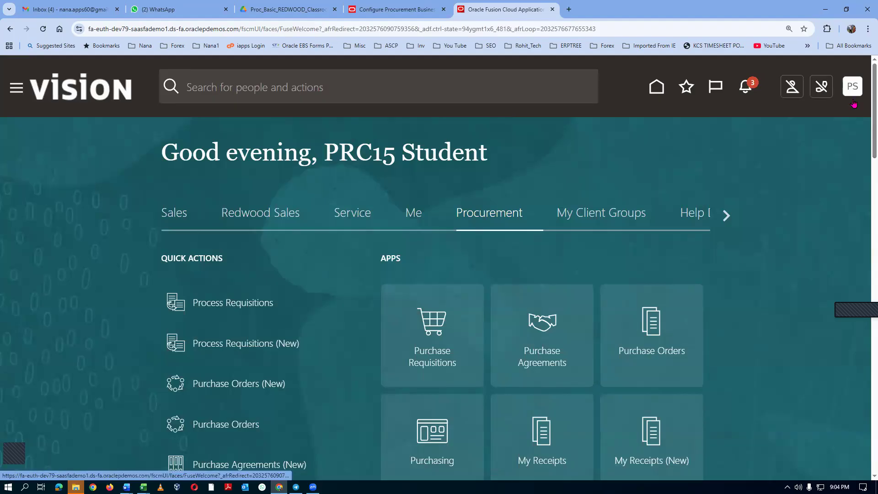
pyautogui.click(852, 87)
pyautogui.click(619, 292)
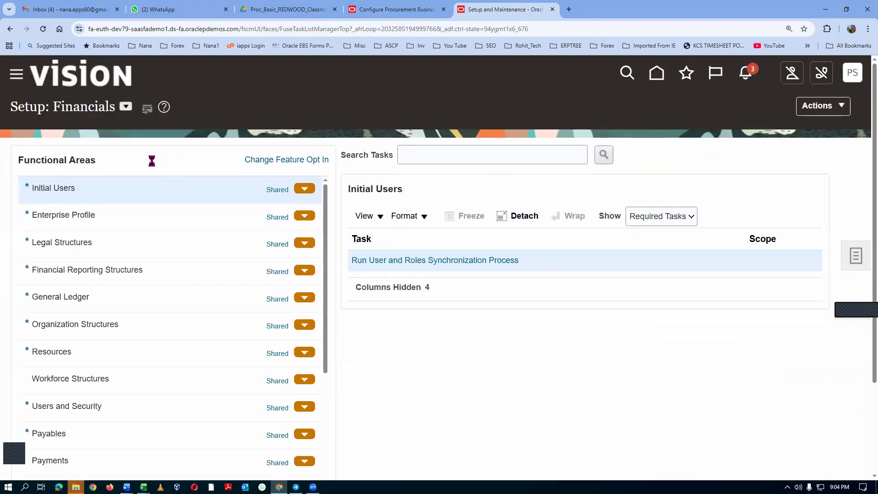
# Search the setup tasks for assign%busi%busi% and open Assign Business Unit Business Function for t01_business_unit.
pyautogui.click(430, 159)
pyautogui.write('assign%busi%busi%')
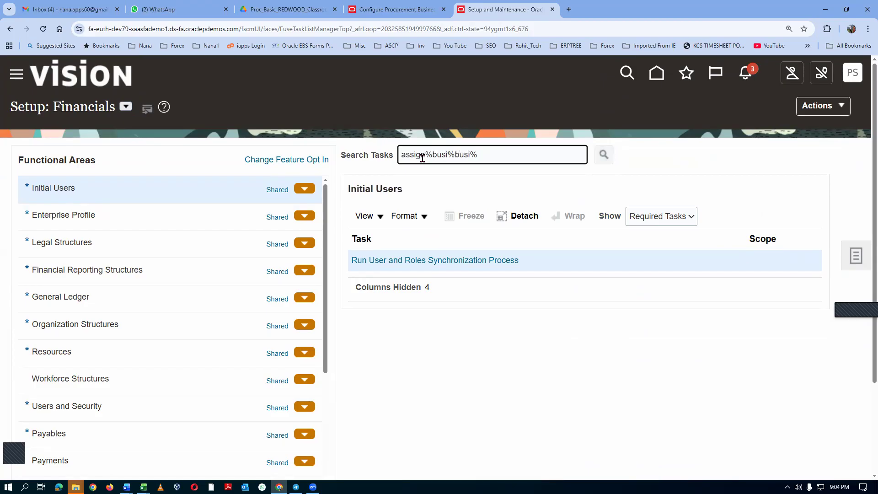
pyautogui.press('Return')
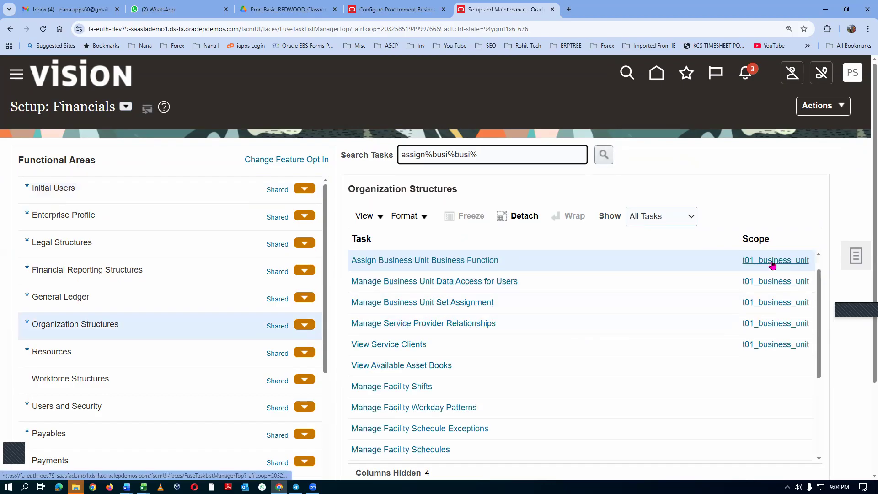
pyautogui.click(457, 261)
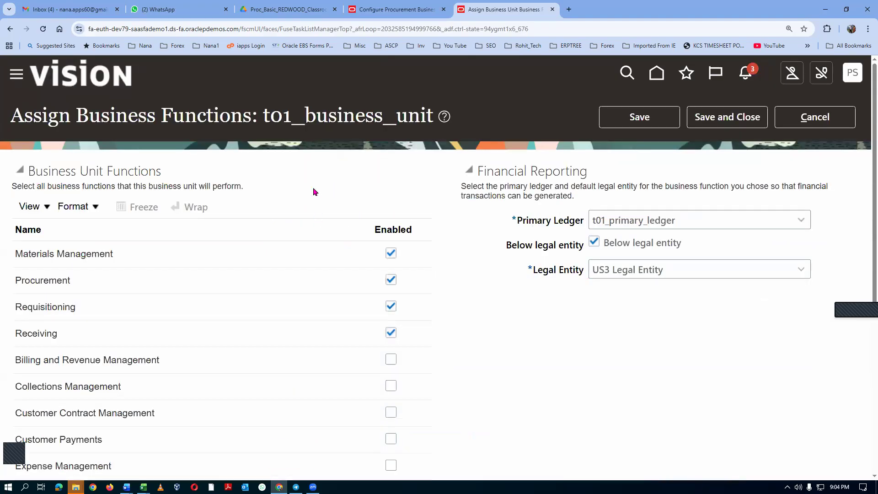
# Review the business functions enabled for t01_business_unit, then return to the Configure Procurement Business Function page.
pyautogui.scroll(-3, 305, 256)
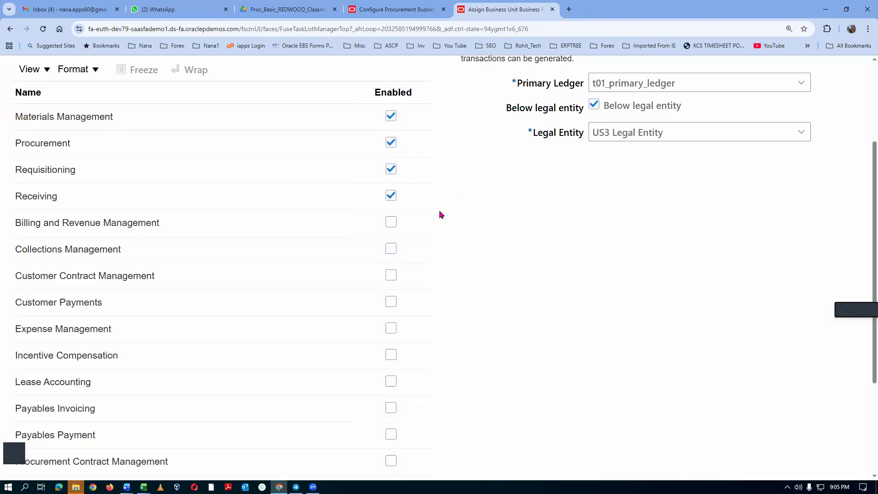
pyautogui.scroll(1, 441, 215)
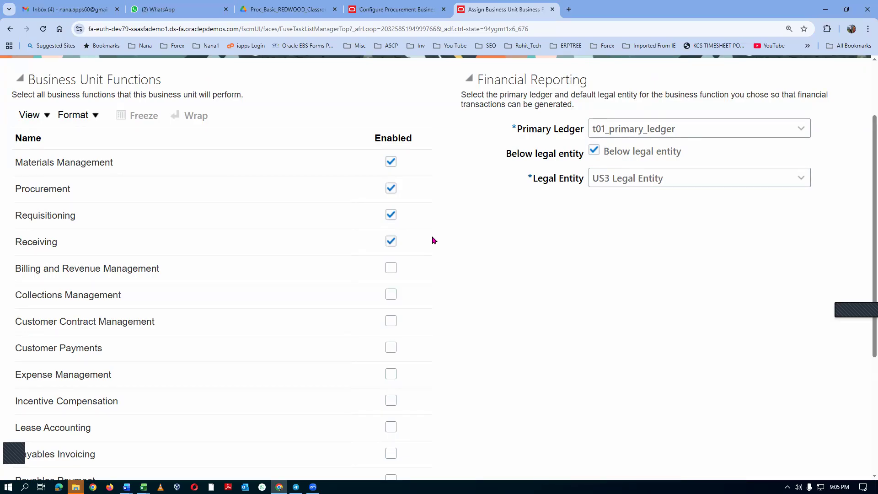
pyautogui.click(381, 10)
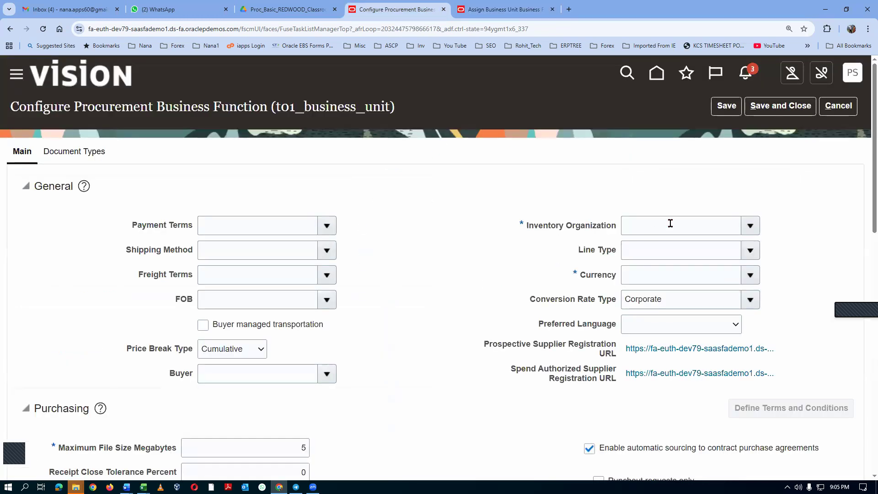
# Set the procurement inventory organization to t01_master_org and the line type to Goods.
pyautogui.click(646, 225)
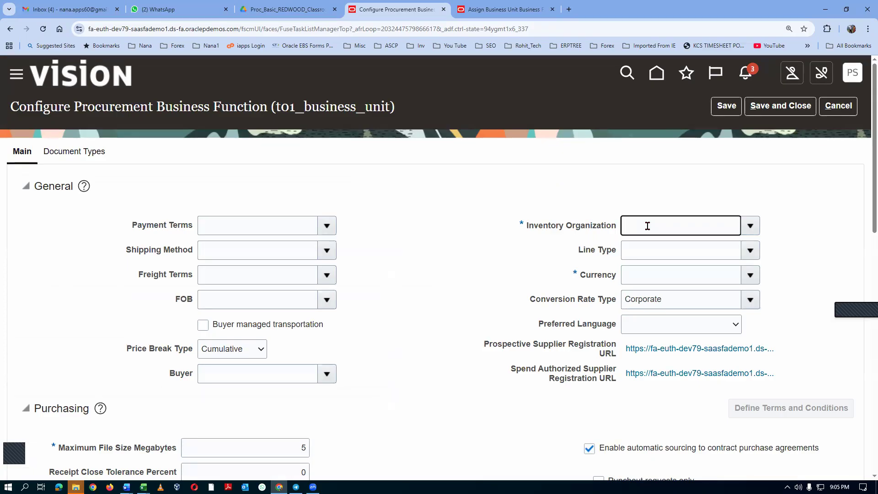
pyautogui.write('t01')
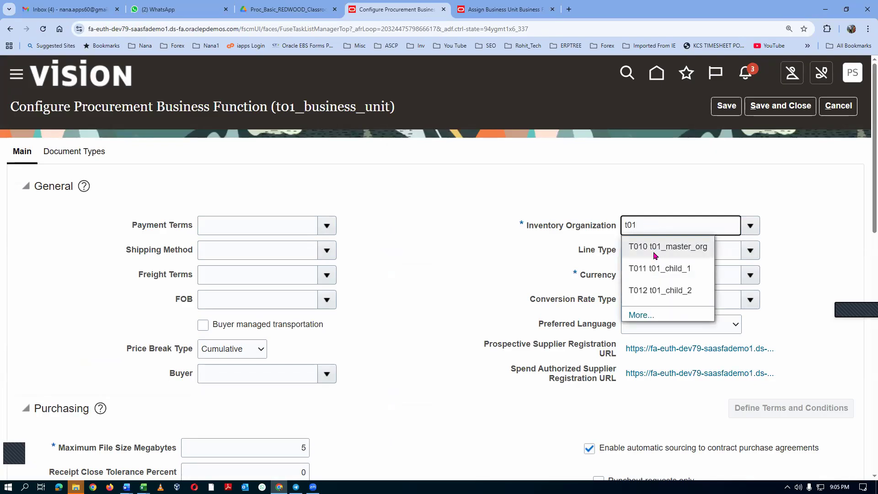
pyautogui.click(655, 255)
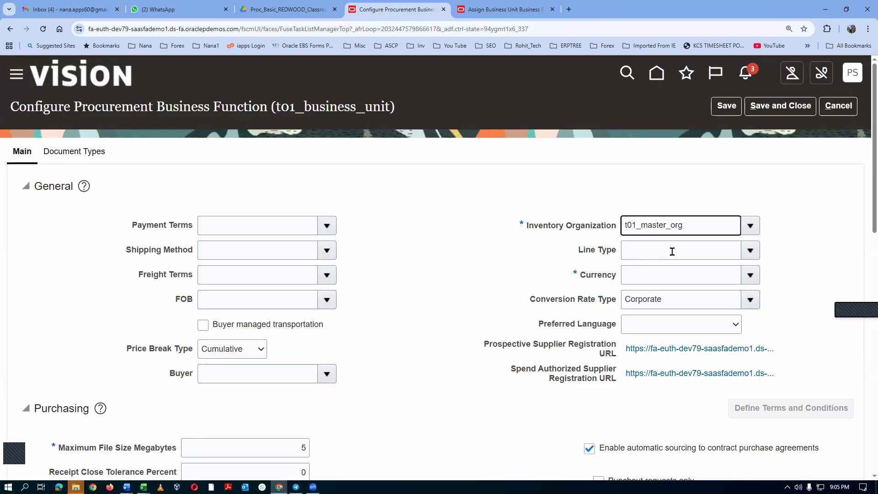
pyautogui.click(643, 254)
pyautogui.write('Good')
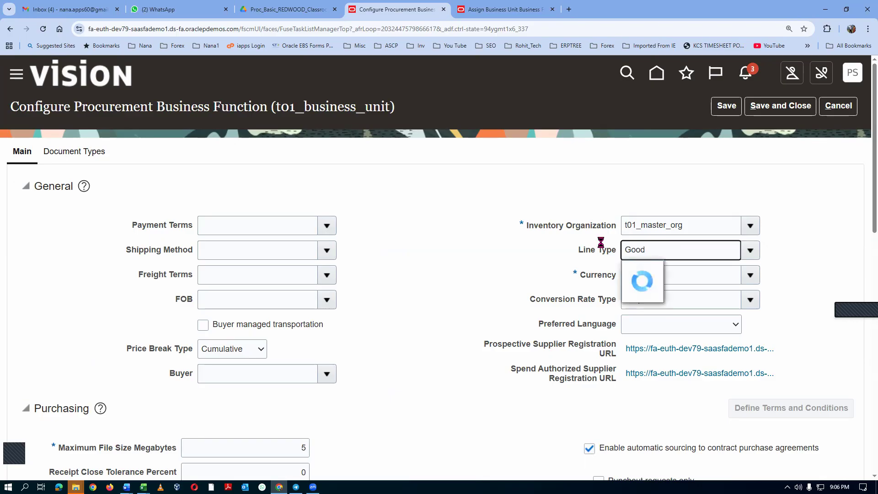
pyautogui.click(642, 273)
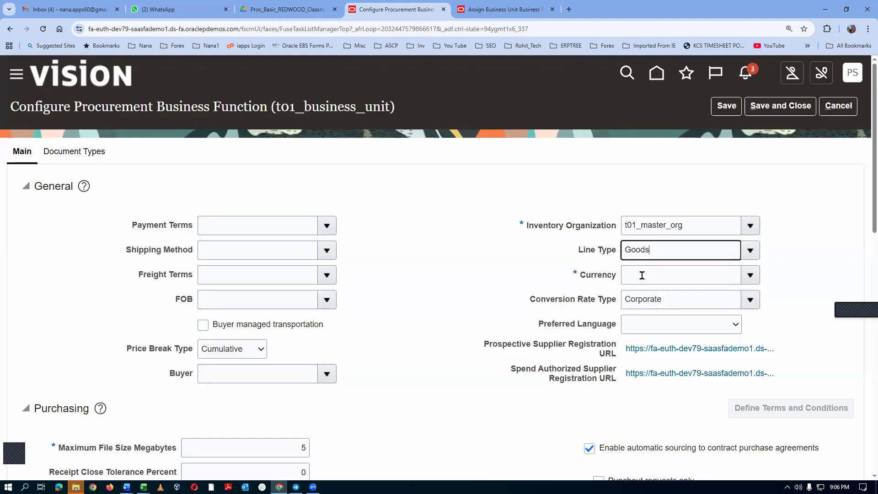
# Set the procurement currency to USD and the preferred language to American English US.
pyautogui.click(750, 275)
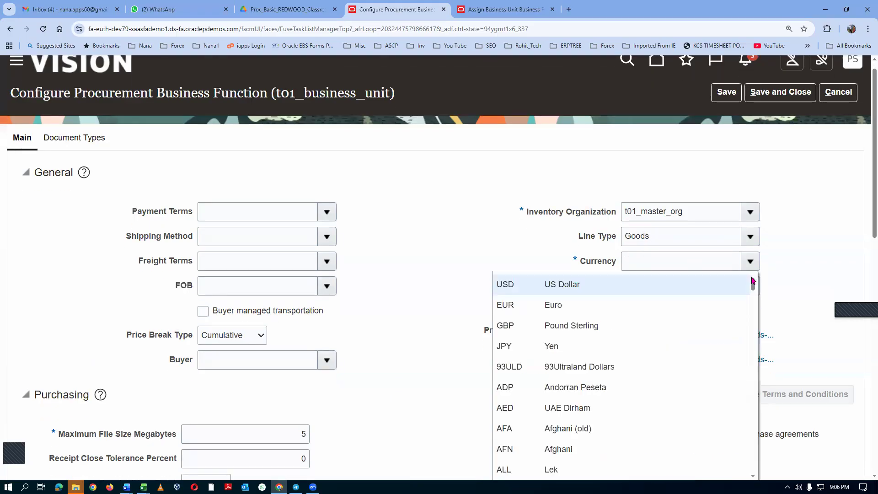
pyautogui.click(580, 290)
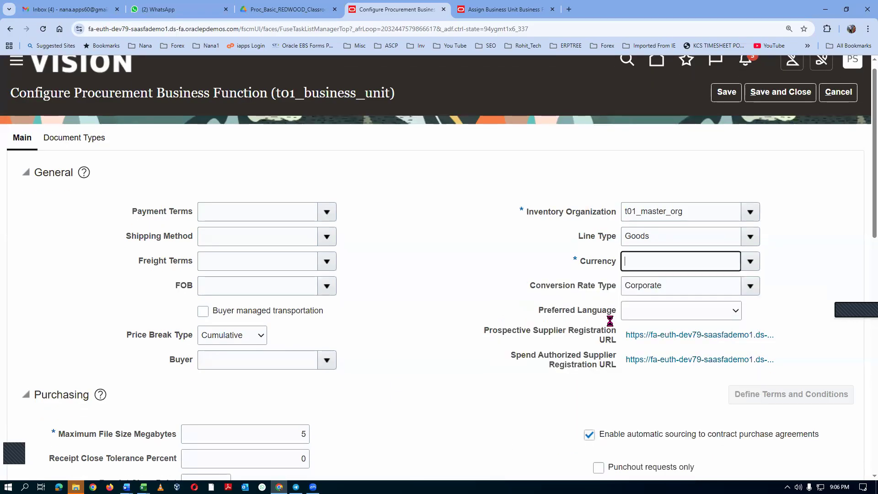
pyautogui.click(665, 317)
pyautogui.moveTo(737, 175); pyautogui.dragTo(743, 282)
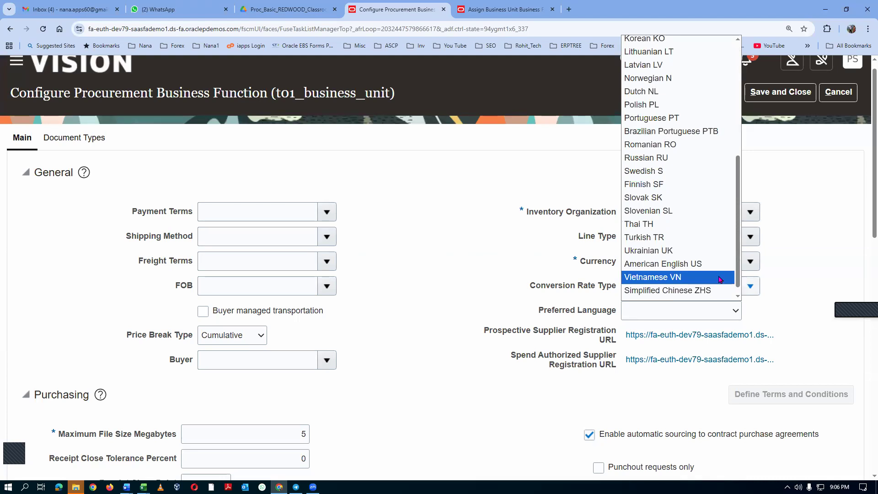
pyautogui.click(663, 264)
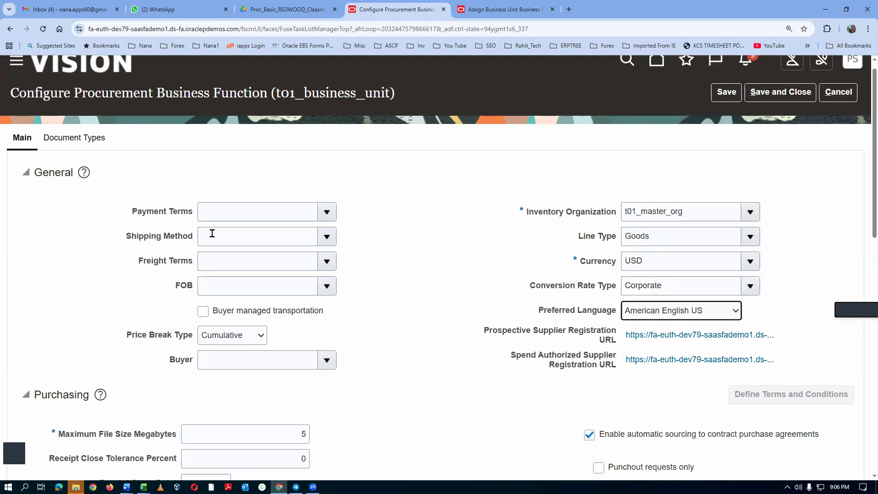
# Set the payment terms to 2/10 Net 30 and the shipping method to APM- Maersk.
pyautogui.click(212, 213)
pyautogui.click(326, 212)
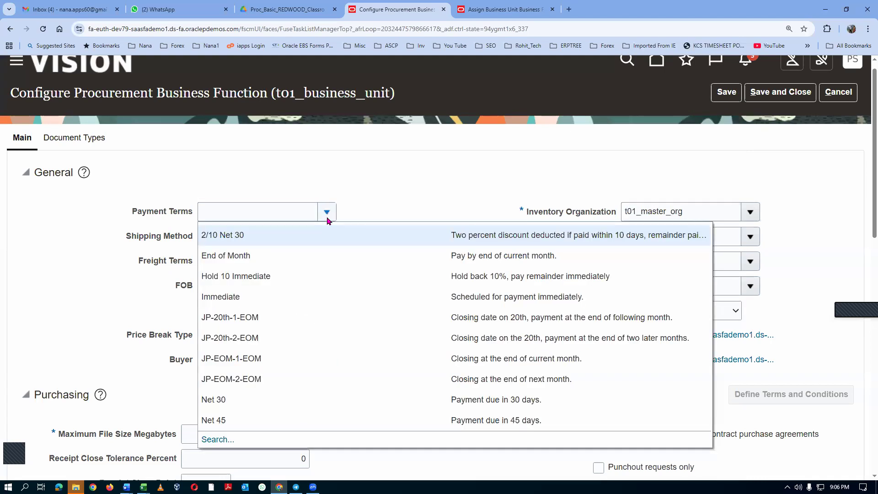
pyautogui.press('Escape')
pyautogui.click(301, 237)
pyautogui.click(326, 237)
pyautogui.click(301, 260)
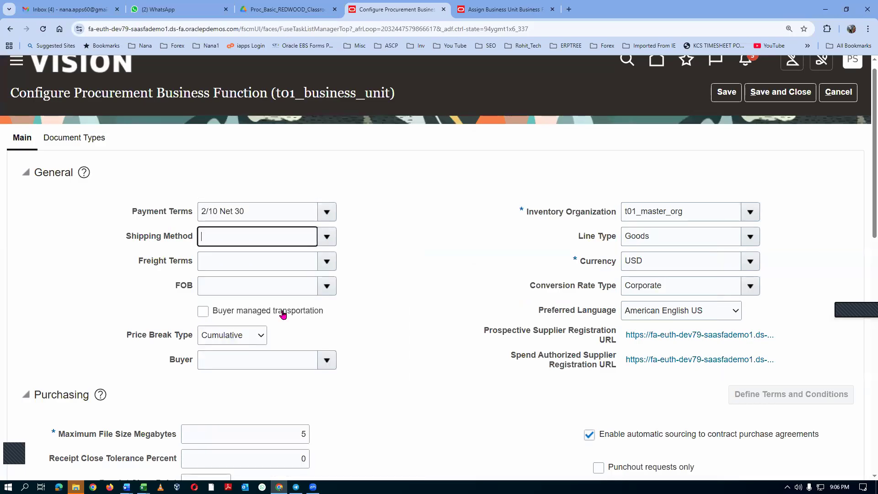
# Set the freight terms to None and the FOB to Destination.
pyautogui.click(280, 264)
pyautogui.click(326, 264)
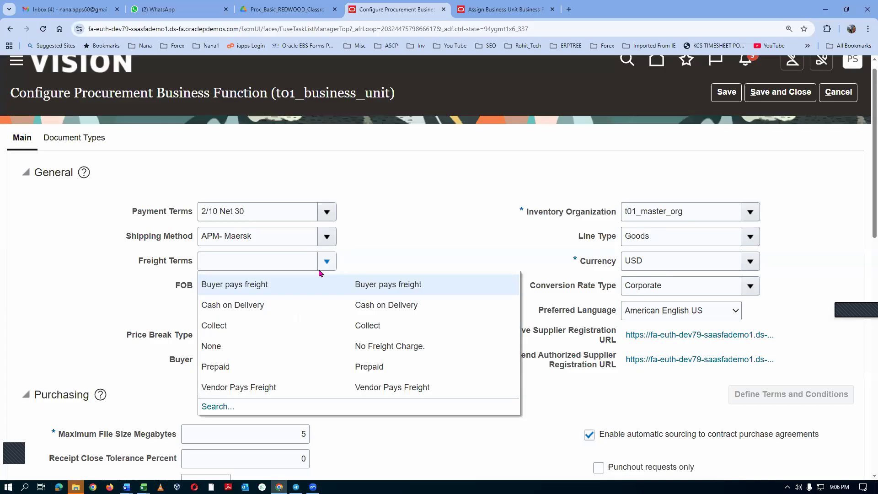
pyautogui.click(242, 346)
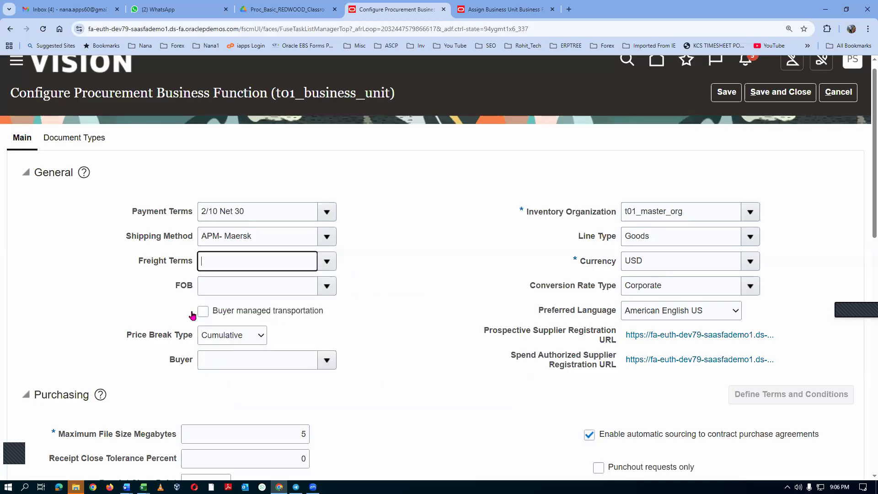
pyautogui.click(242, 287)
pyautogui.click(327, 285)
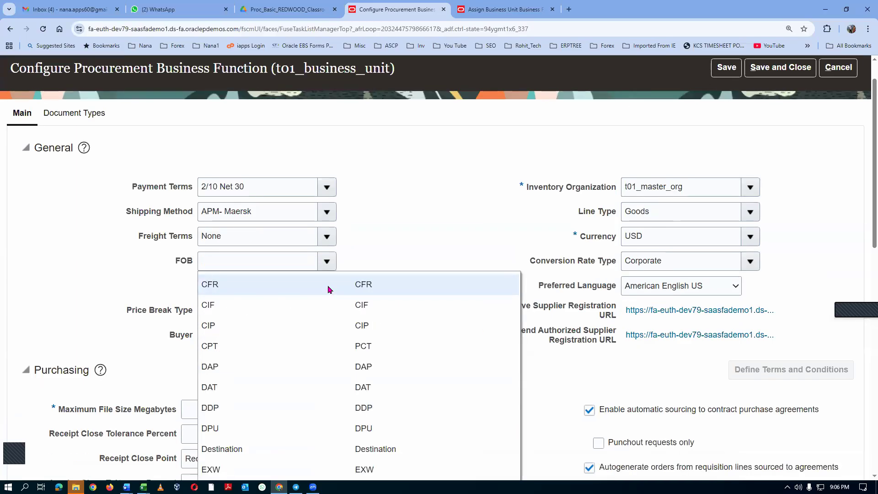
pyautogui.click(232, 449)
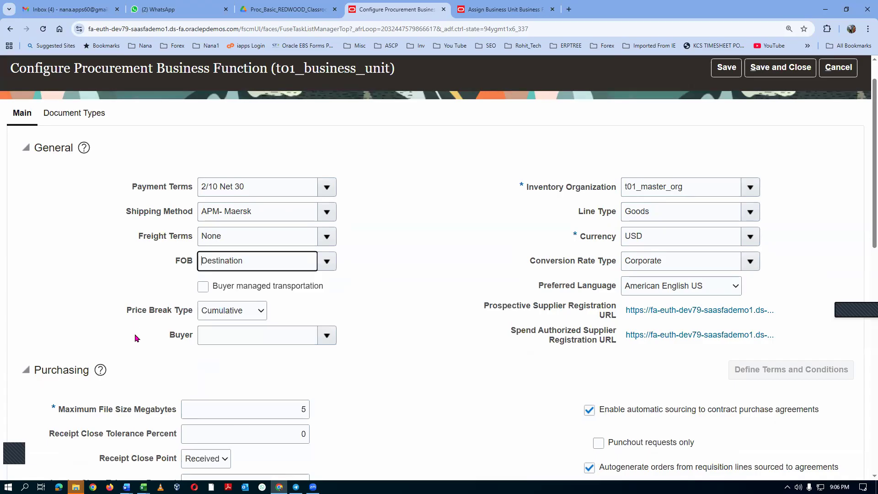
# Set the purchasing maximum file size to 0 megabytes, and save and close the procurement business function configuration.
pyautogui.scroll(-2, 171, 412)
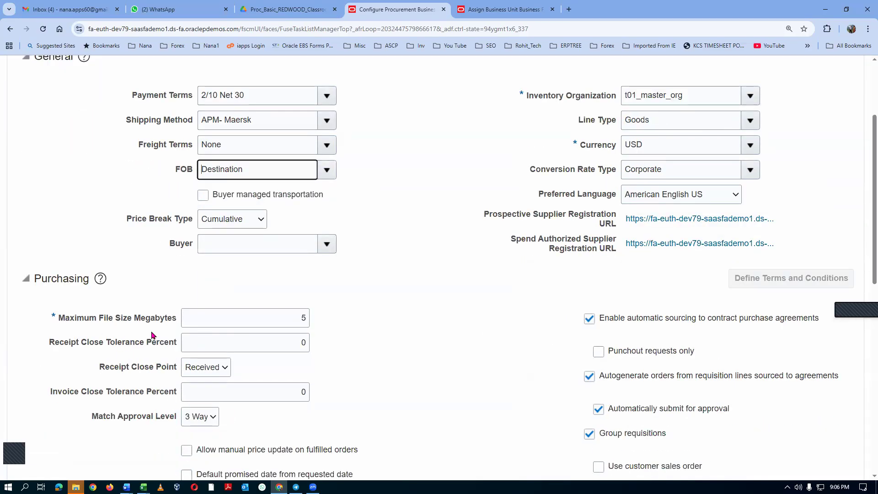
pyautogui.doubleClick(292, 318)
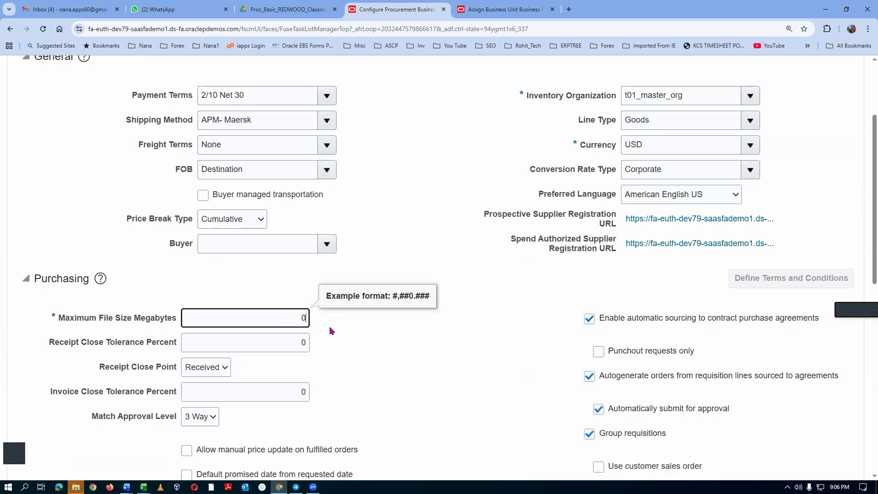
pyautogui.click(382, 356)
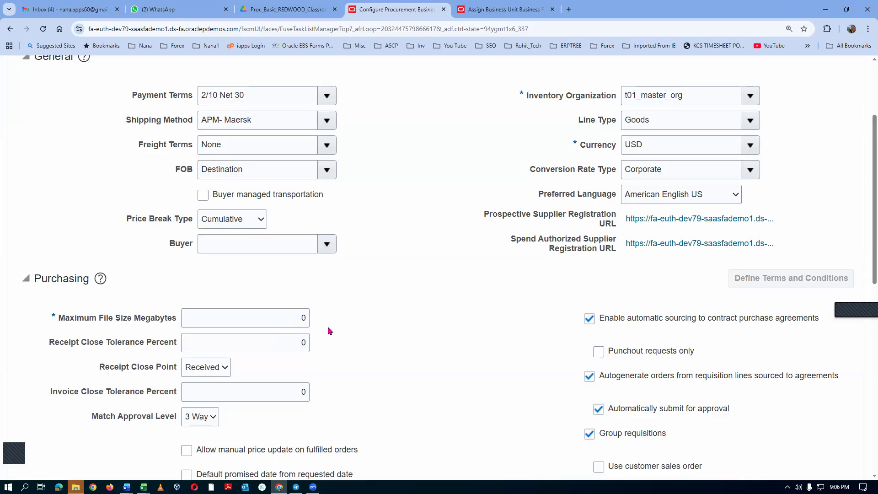
pyautogui.scroll(3, 437, 316)
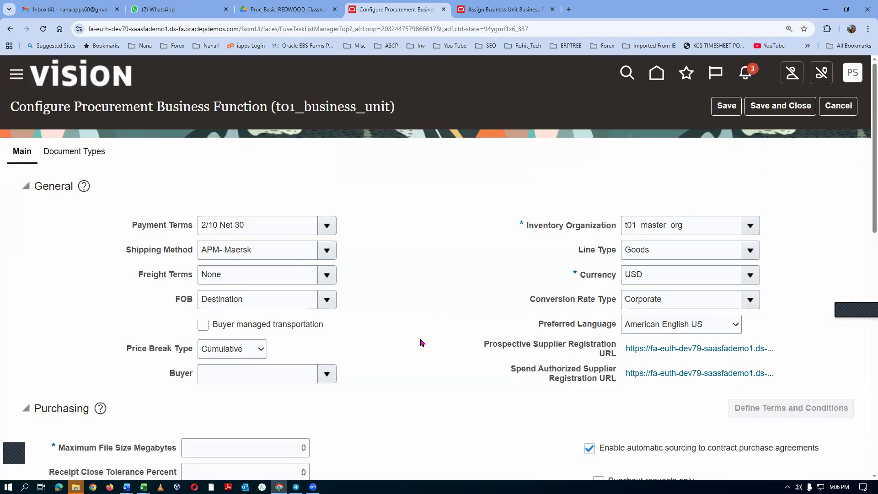
pyautogui.click(780, 105)
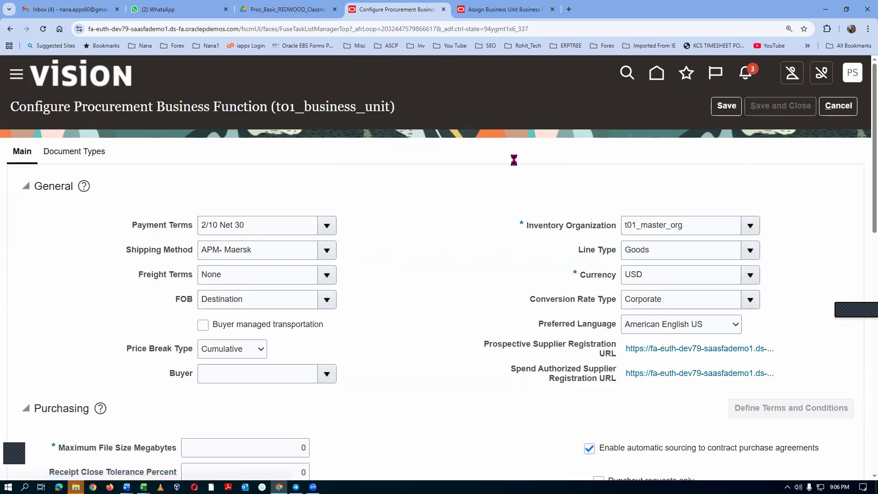
pyautogui.click(471, 186)
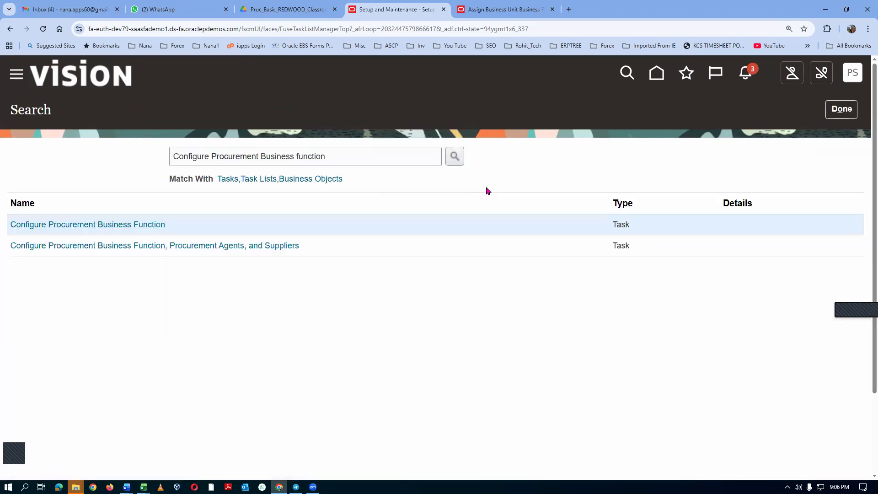
# Copy the Manage Procurement Document Numbering entry from the Excel agenda and paste it over the setup task search text in the browser.
pyautogui.hotkey('alt', 'Tab')
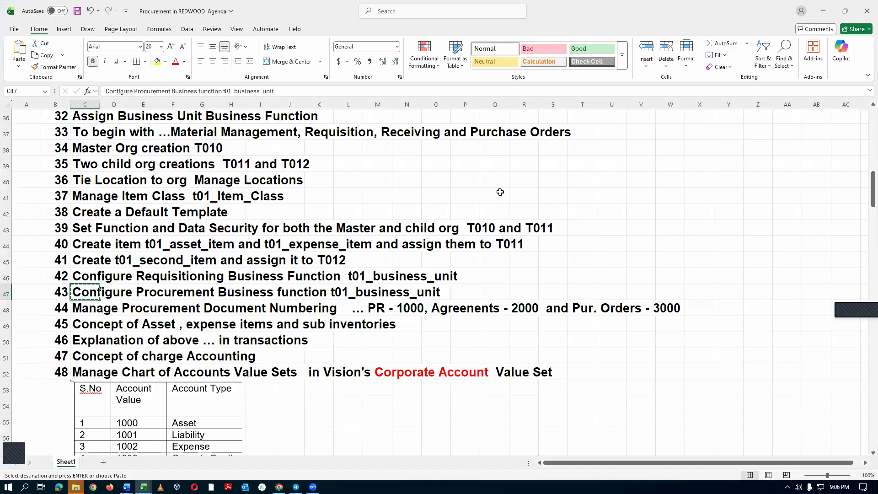
pyautogui.click(77, 309)
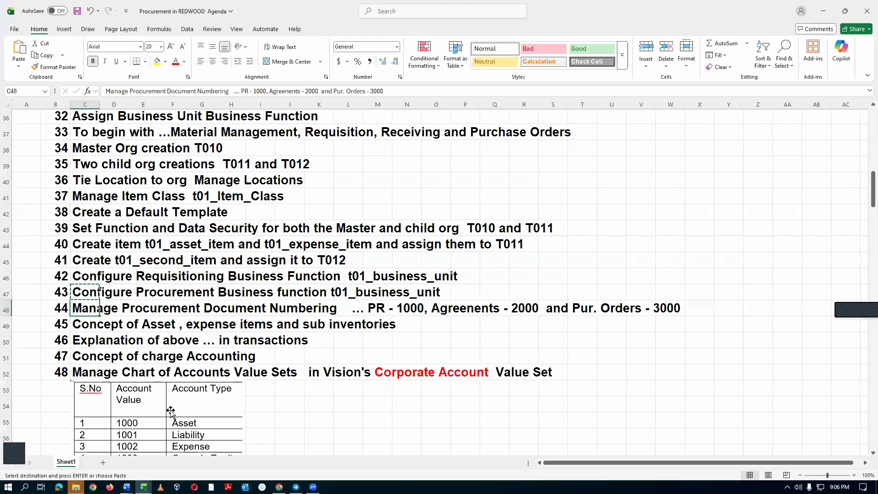
pyautogui.hotkey('ctrl', 'c')
pyautogui.hotkey('alt', 'Tab')
pyautogui.moveTo(331, 157); pyautogui.dragTo(38, 197)
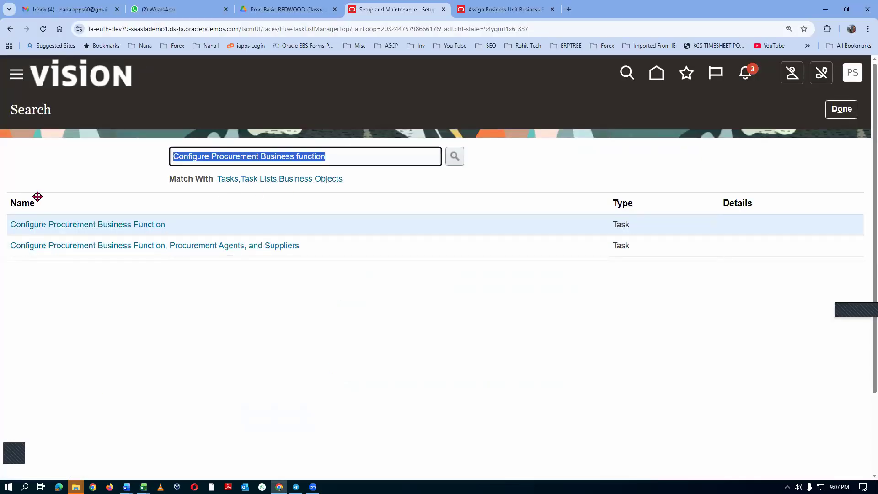
pyautogui.hotkey('ctrl', 'v')
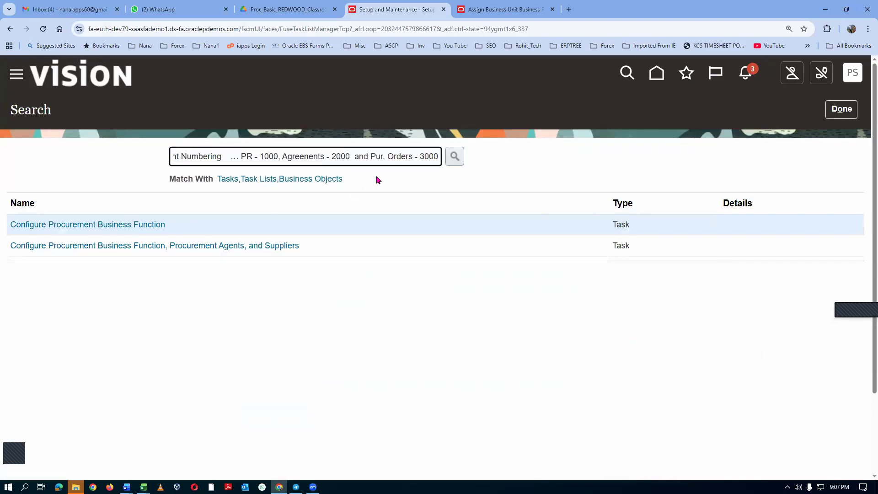
# Trim the search text to Manage Procurement Document Numbering, run the search and open the matching task.
pyautogui.press('BackSpace')
pyautogui.press('BackSpace')
pyautogui.press('BackSpace')
pyautogui.press('BackSpace')
pyautogui.press('BackSpace')
pyautogui.press('BackSpace')
pyautogui.press('BackSpace')
pyautogui.press('BackSpace')
pyautogui.press('BackSpace')
pyautogui.press('BackSpace')
pyautogui.press('BackSpace')
pyautogui.press('BackSpace')
pyautogui.press('BackSpace')
pyautogui.press('BackSpace')
pyautogui.press('BackSpace')
pyautogui.press('BackSpace')
pyautogui.press('BackSpace')
pyautogui.press('BackSpace')
pyautogui.press('BackSpace')
pyautogui.press('BackSpace')
pyautogui.press('BackSpace')
pyautogui.press('BackSpace')
pyautogui.press('BackSpace')
pyautogui.press('BackSpace')
pyautogui.press('BackSpace')
pyautogui.press('BackSpace')
pyautogui.press('BackSpace')
pyautogui.press('BackSpace')
pyautogui.press('BackSpace')
pyautogui.press('BackSpace')
pyautogui.press('BackSpace')
pyautogui.press('BackSpace')
pyautogui.press('BackSpace')
pyautogui.press('BackSpace')
pyautogui.press('BackSpace')
pyautogui.press('BackSpace')
pyautogui.press('BackSpace')
pyautogui.press('BackSpace')
pyautogui.press('BackSpace')
pyautogui.press('BackSpace')
pyautogui.press('BackSpace')
pyautogui.press('BackSpace')
pyautogui.press('Return')
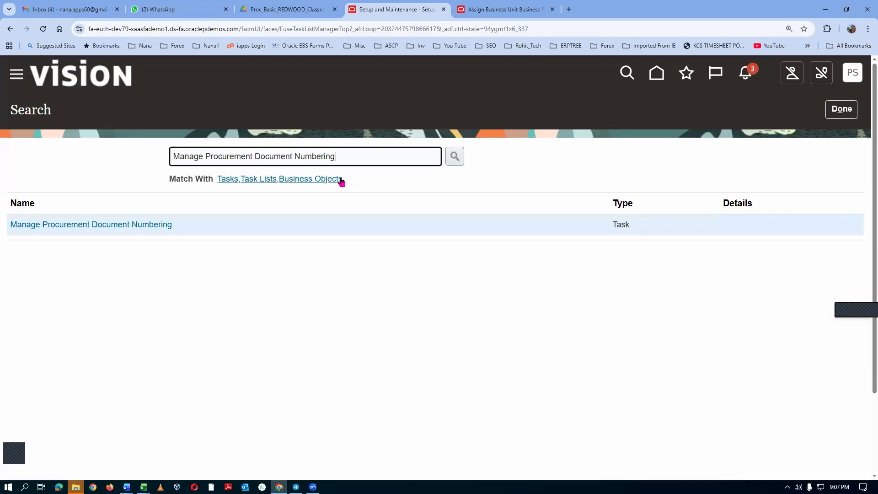
pyautogui.click(101, 230)
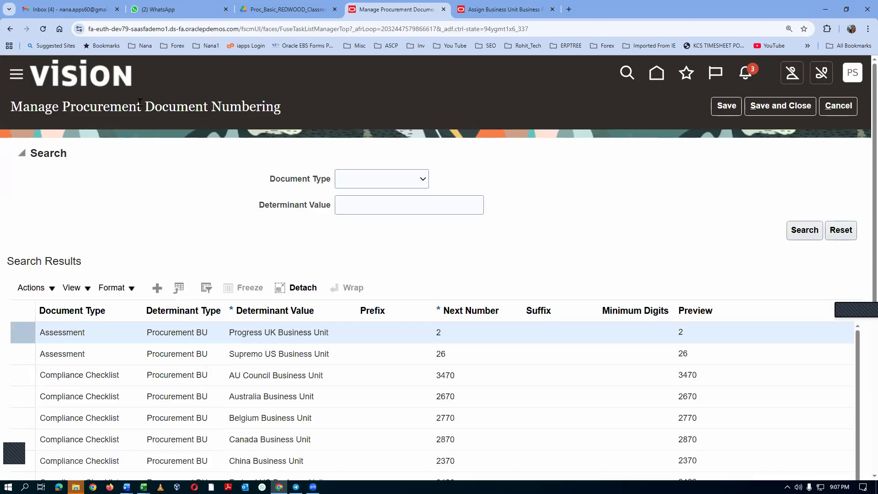
# Add a Requisition numbering row with determinant value t01_business_unit and next number 1000.
pyautogui.click(157, 288)
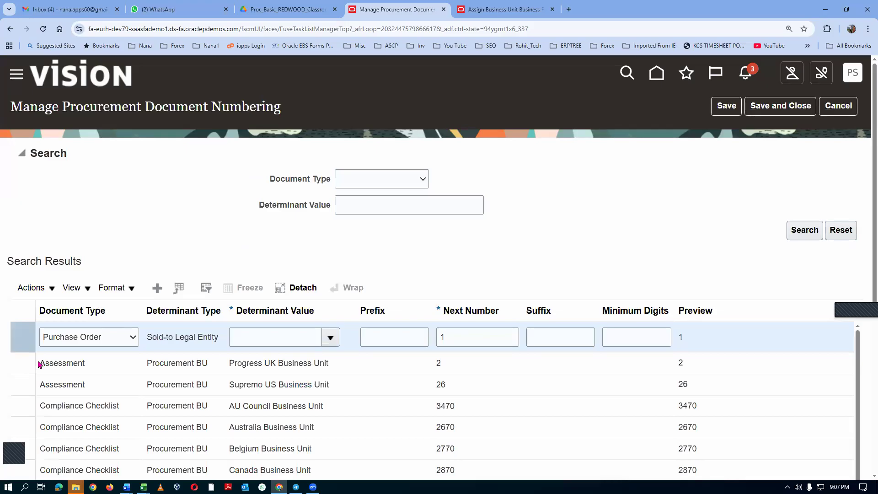
pyautogui.click(83, 337)
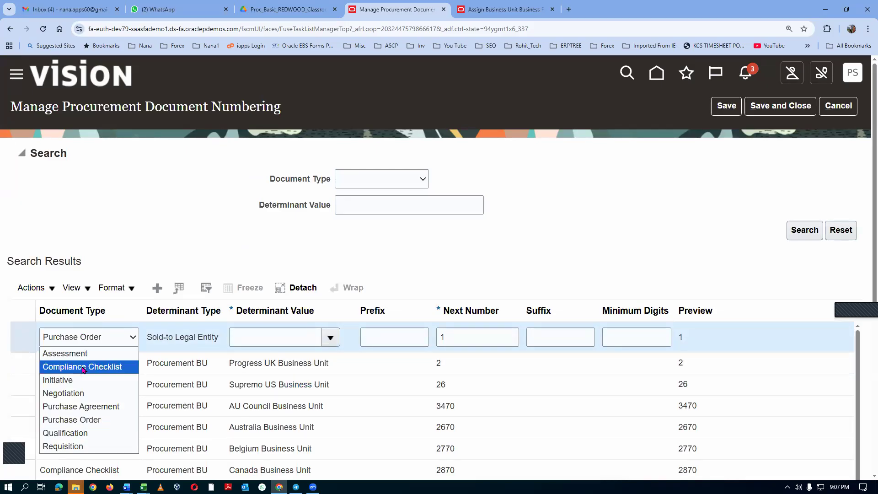
pyautogui.click(82, 446)
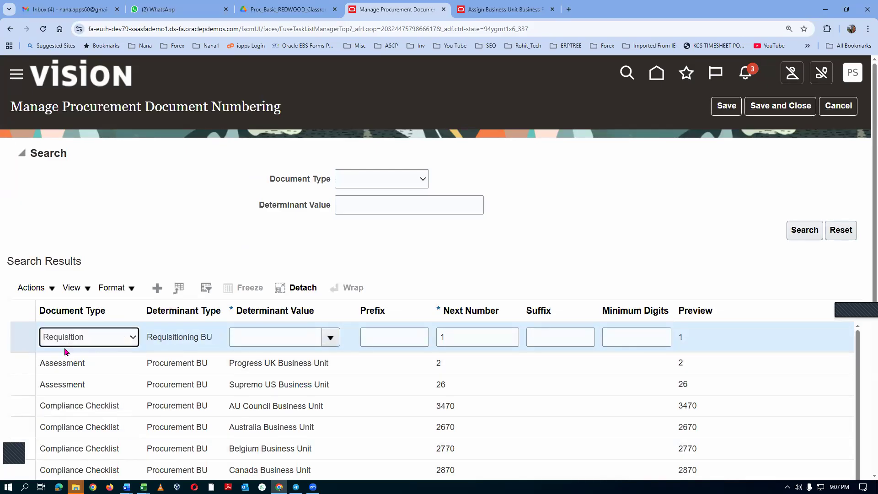
pyautogui.click(243, 336)
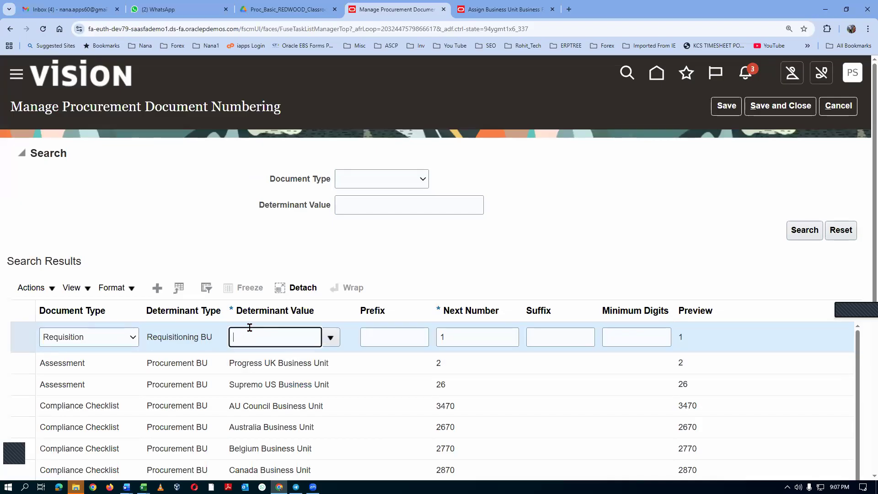
pyautogui.write('t01')
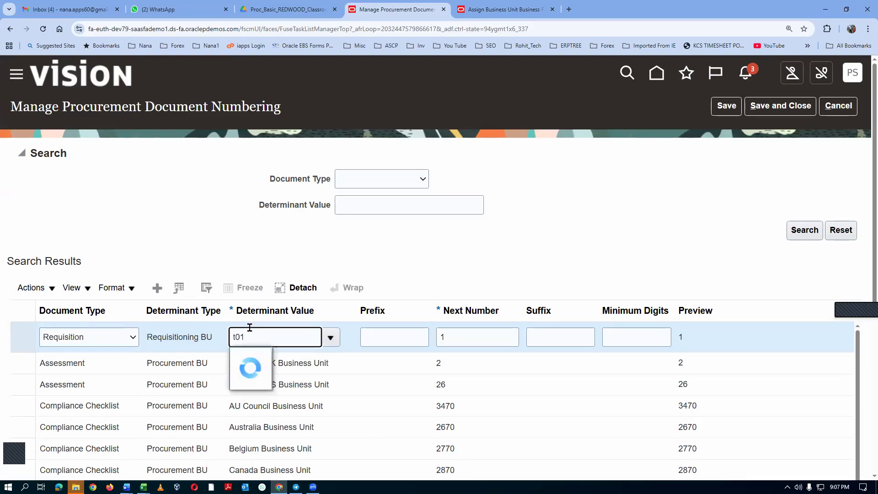
pyautogui.click(261, 361)
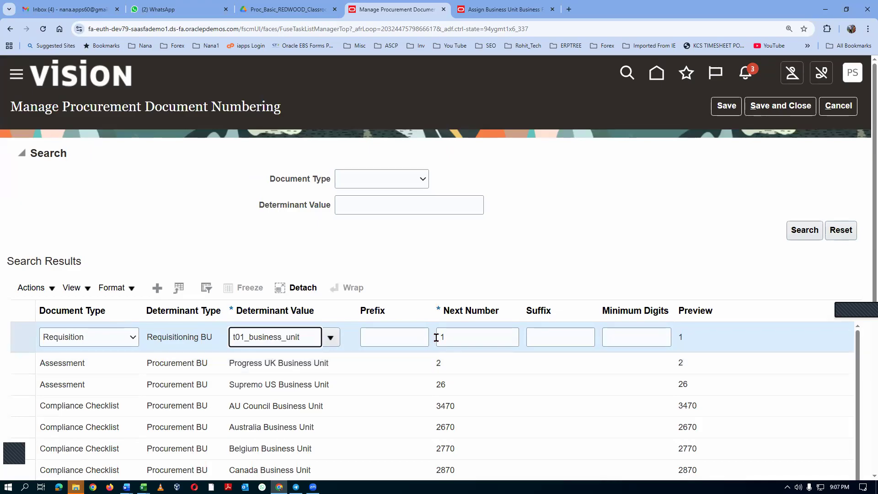
pyautogui.click(457, 337)
pyautogui.write('000')
pyautogui.click(357, 226)
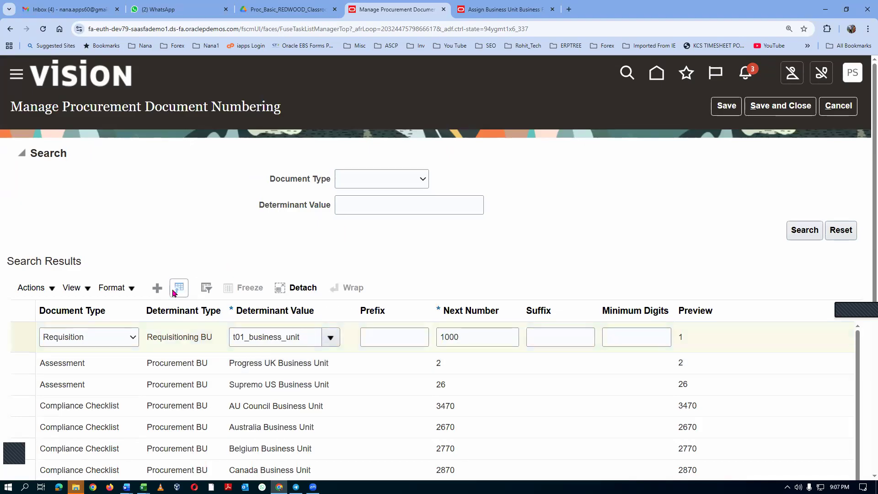
# Add a Purchase Agreement numbering row with determinant value t01_business_unit and next number 2000.
pyautogui.click(158, 288)
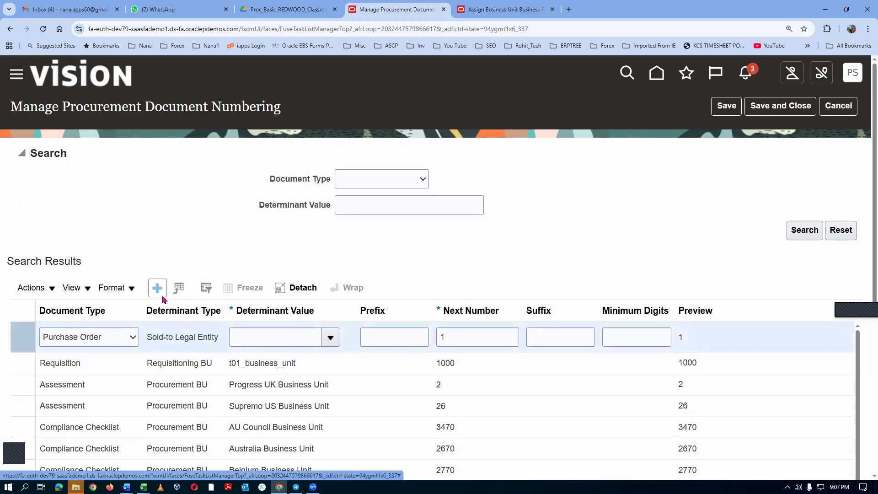
pyautogui.click(115, 337)
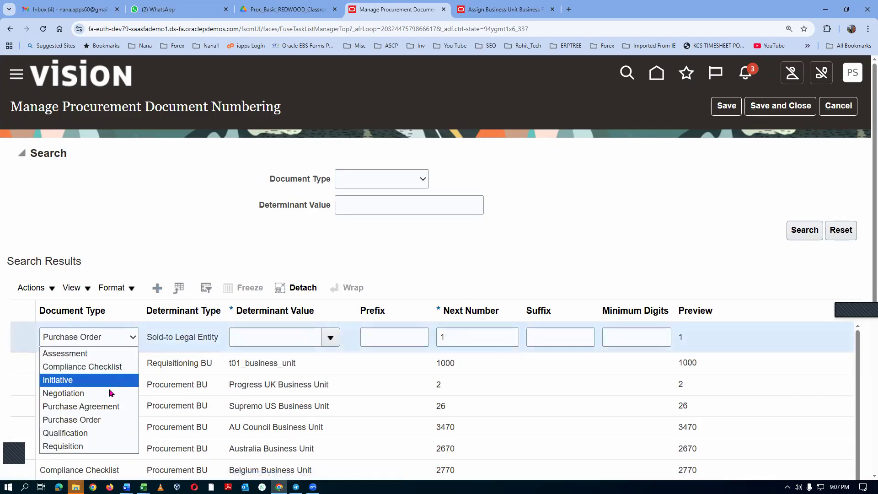
pyautogui.click(111, 406)
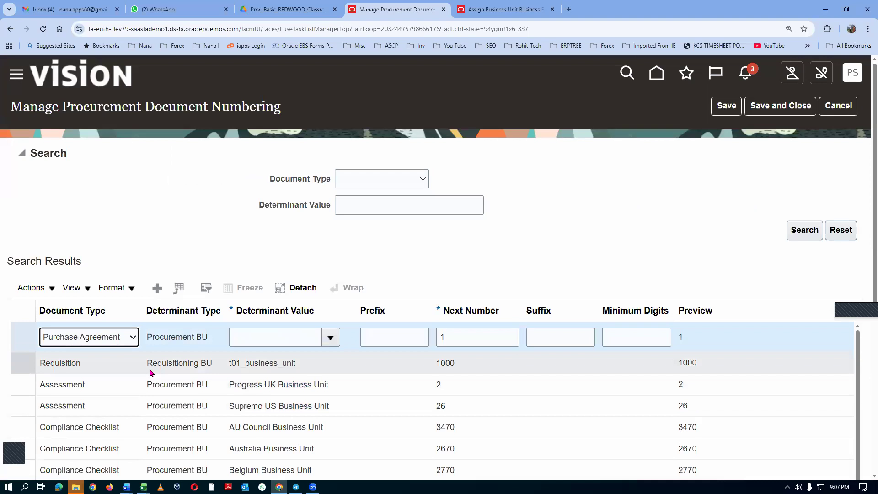
pyautogui.click(238, 341)
pyautogui.write('t01')
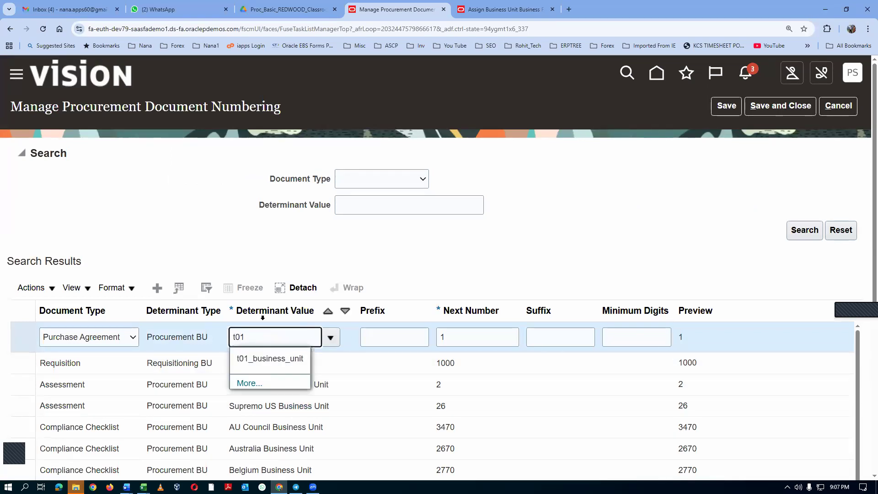
pyautogui.click(269, 358)
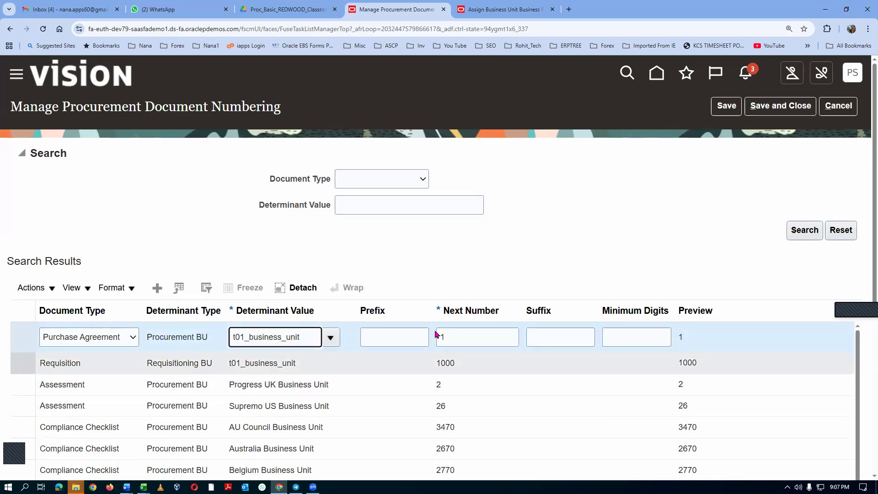
pyautogui.doubleClick(459, 339)
pyautogui.write('2000')
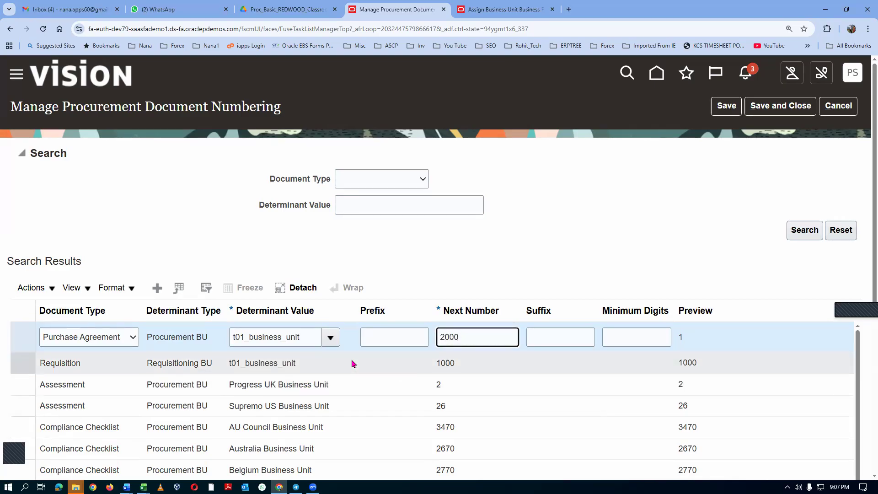
pyautogui.click(373, 246)
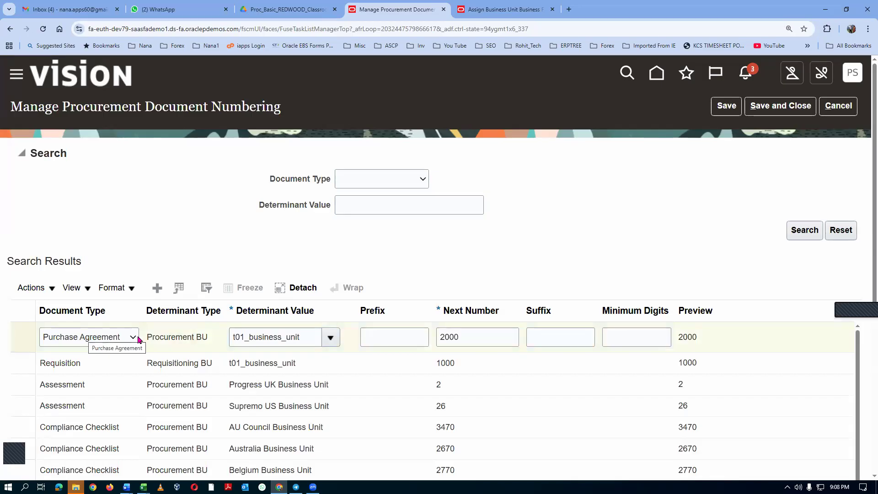
# Add a Purchase Order numbering row with determinant value US3 Legal Entity and next number 3000.
pyautogui.click(157, 289)
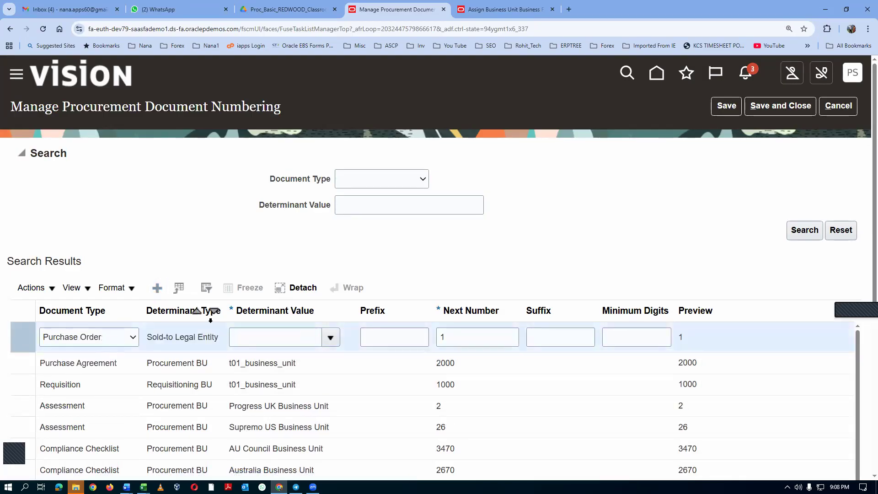
pyautogui.click(263, 339)
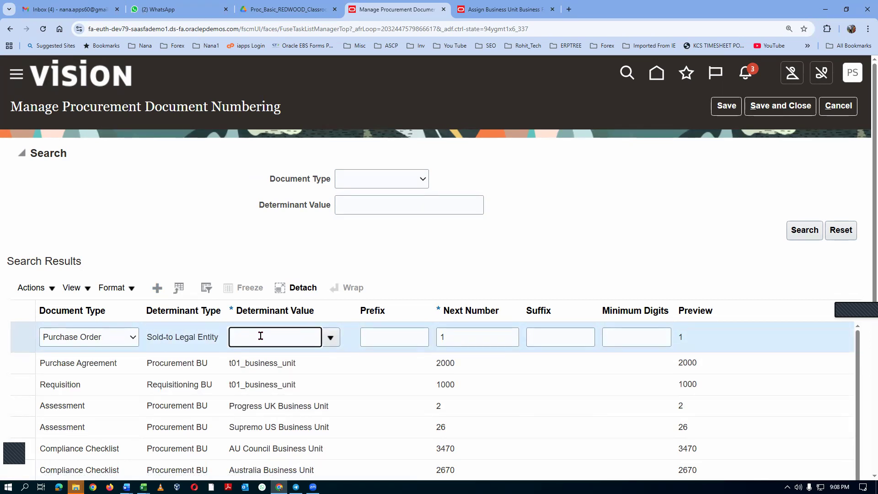
pyautogui.write('US3')
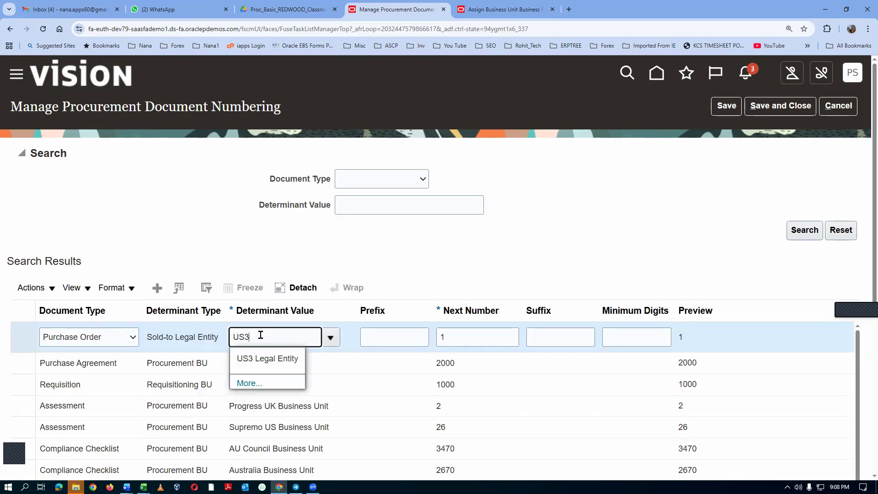
pyautogui.click(263, 359)
pyautogui.click(460, 337)
pyautogui.moveTo(460, 337); pyautogui.dragTo(361, 342)
pyautogui.write('3')
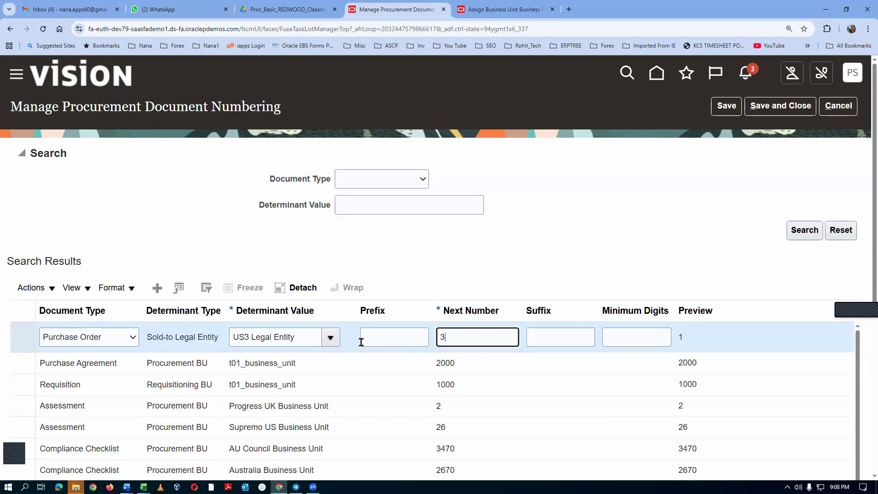
pyautogui.write('000')
pyautogui.click(473, 247)
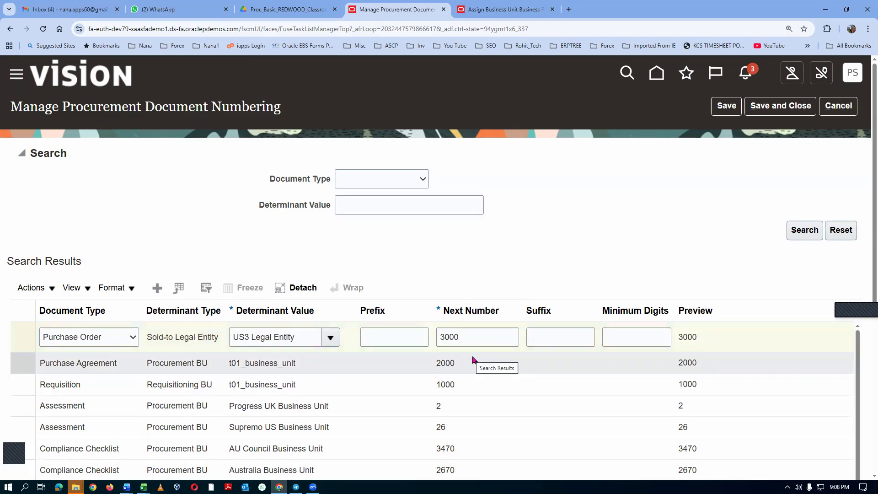
# Save and close the document numbering setup, leave the task search and return to the Excel agenda.
pyautogui.click(780, 112)
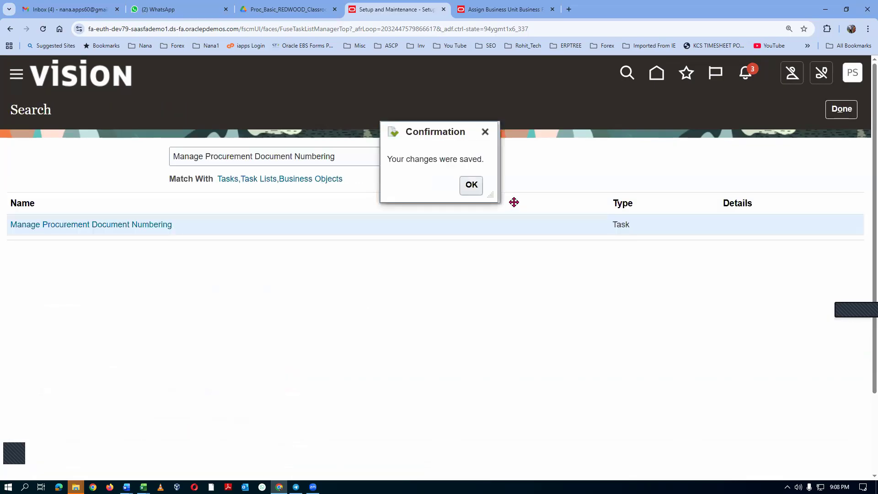
pyautogui.click(470, 186)
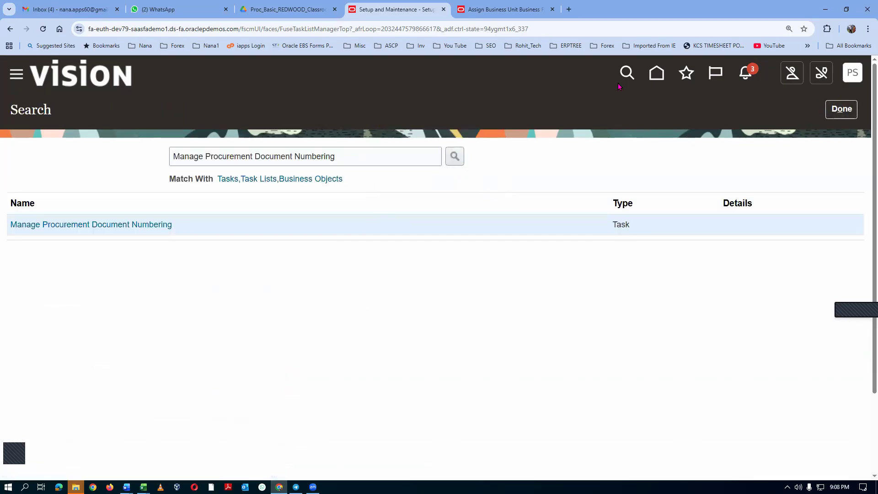
pyautogui.click(840, 110)
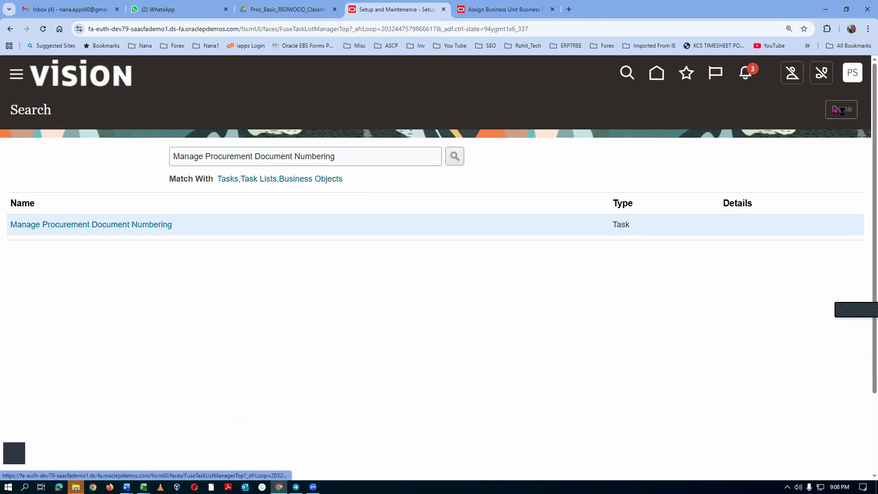
pyautogui.hotkey('alt', 'Tab')
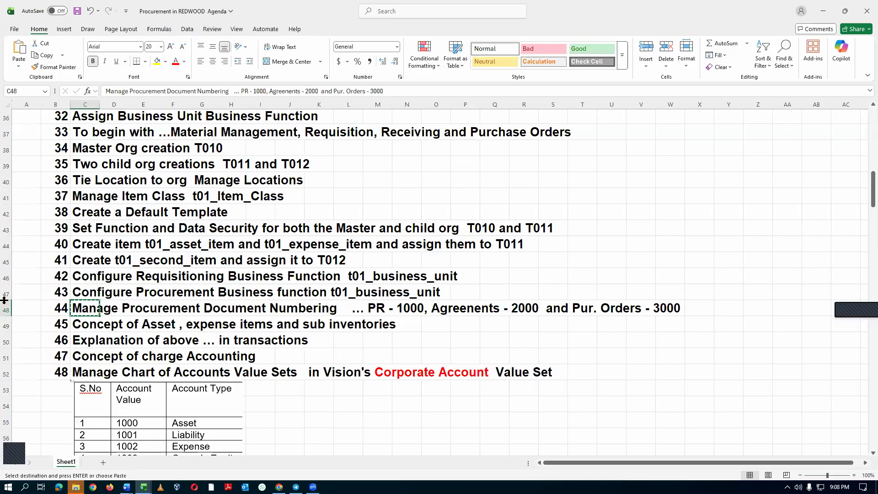
# Review agenda items 45 and 46 on asset and expense items, subinventories and their explanation in transactions.
pyautogui.click(6, 324)
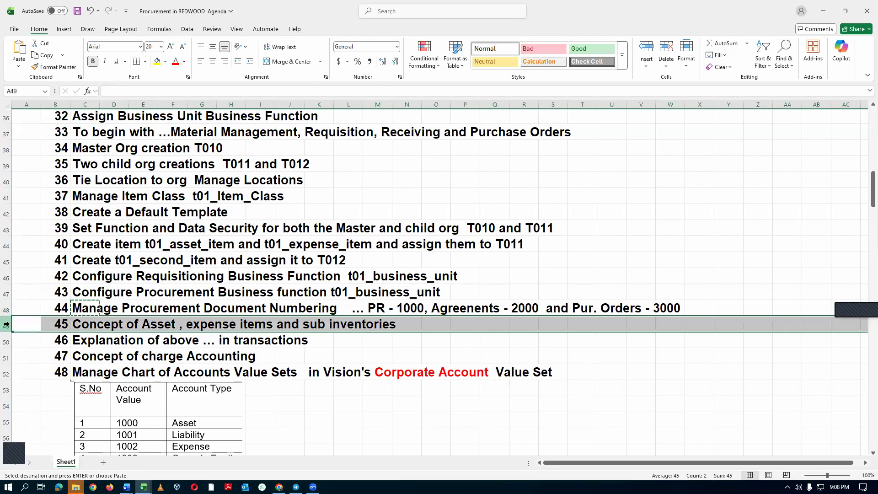
pyautogui.click(6, 340)
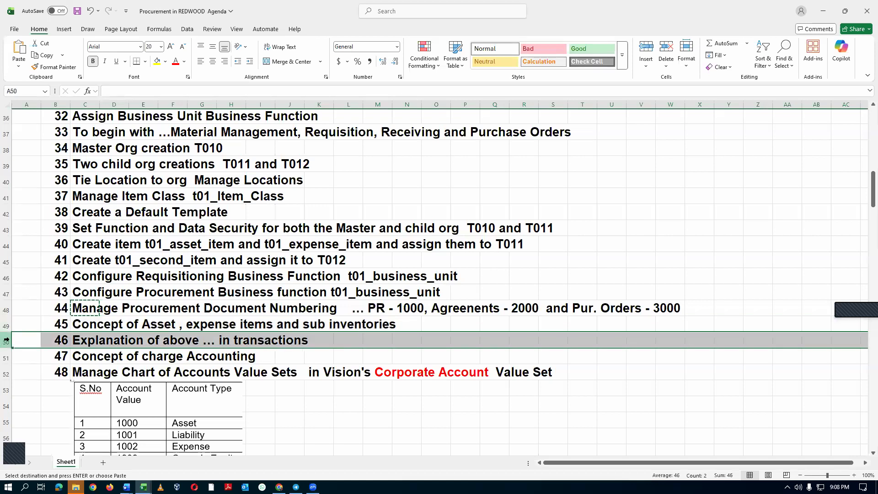
pyautogui.click(93, 343)
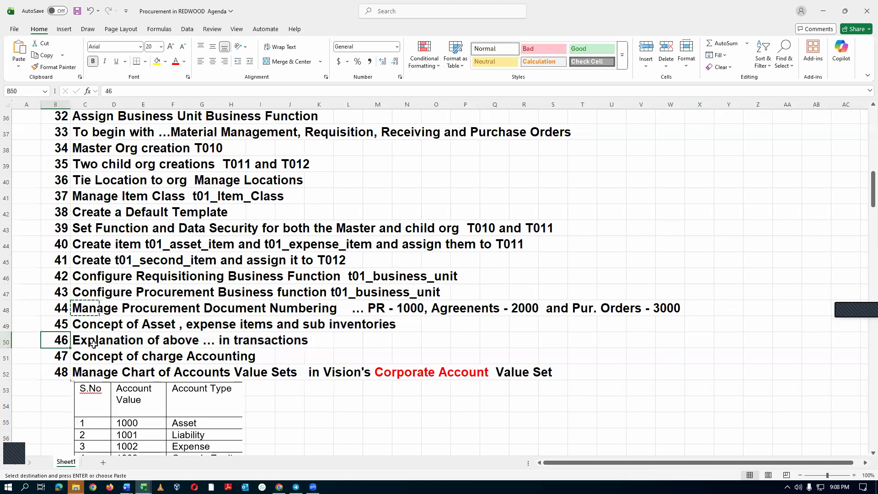
pyautogui.click(63, 342)
pyautogui.hotkey('alt', 'Tab')
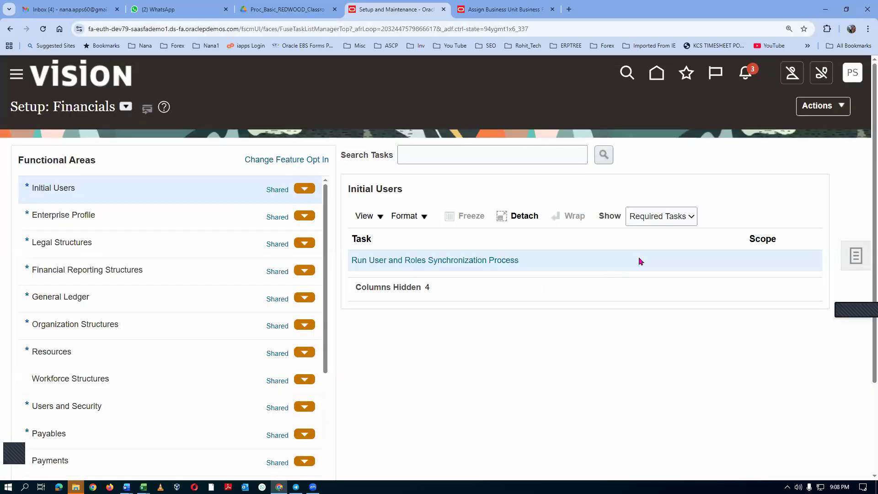
pyautogui.hotkey('alt', 'Tab')
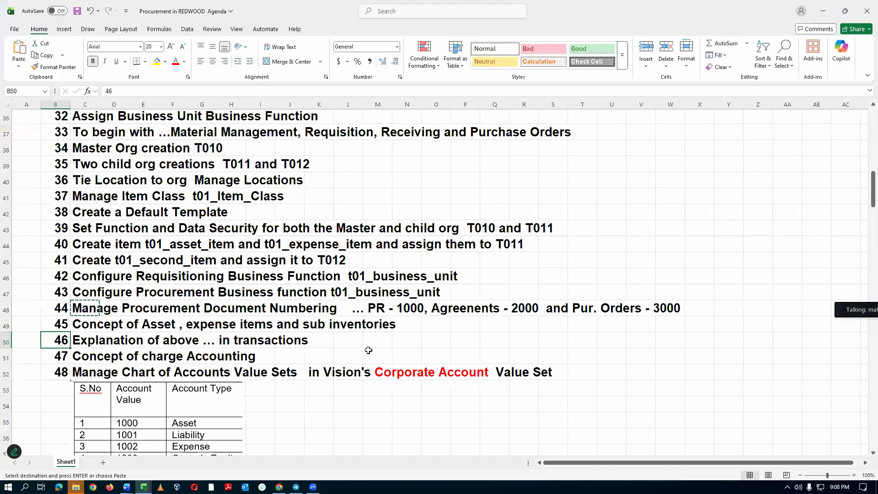
pyautogui.click(91, 324)
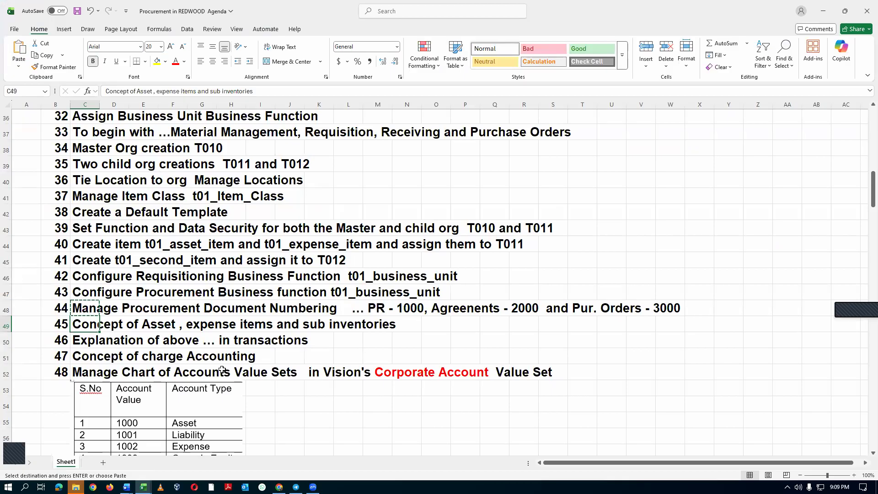
pyautogui.click(14, 324)
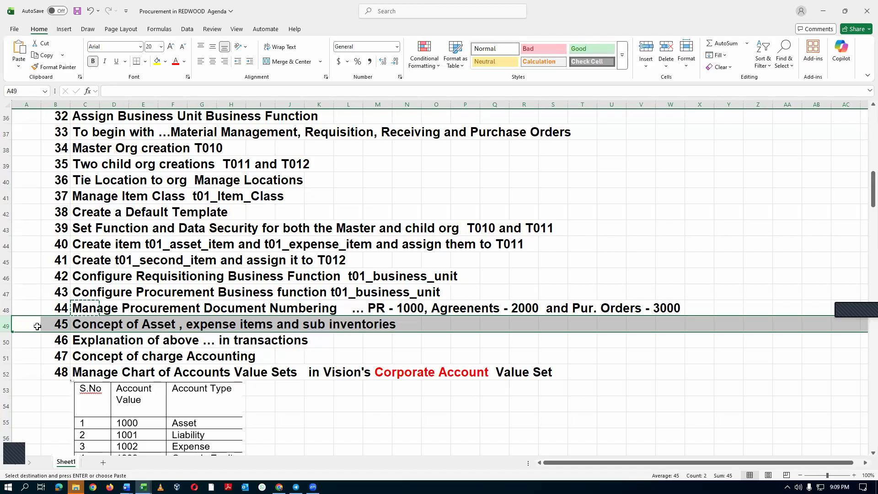
pyautogui.press('alt')
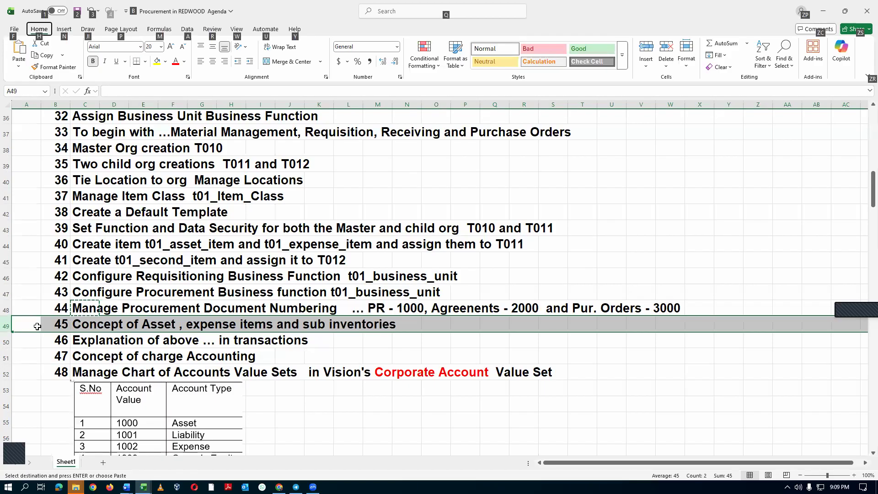
# Switch to Oracle Fusion, end the current session and sign back in with the saved credentials.
pyautogui.hotkey('alt', 'Tab')
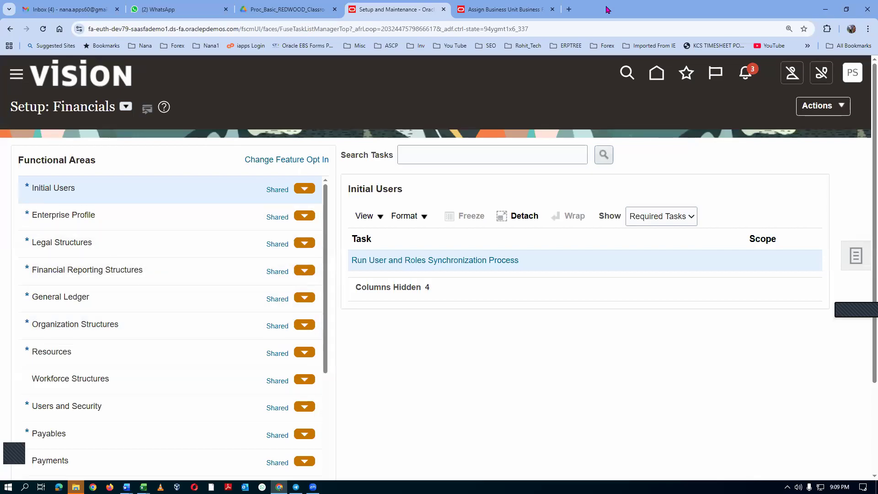
pyautogui.click(850, 76)
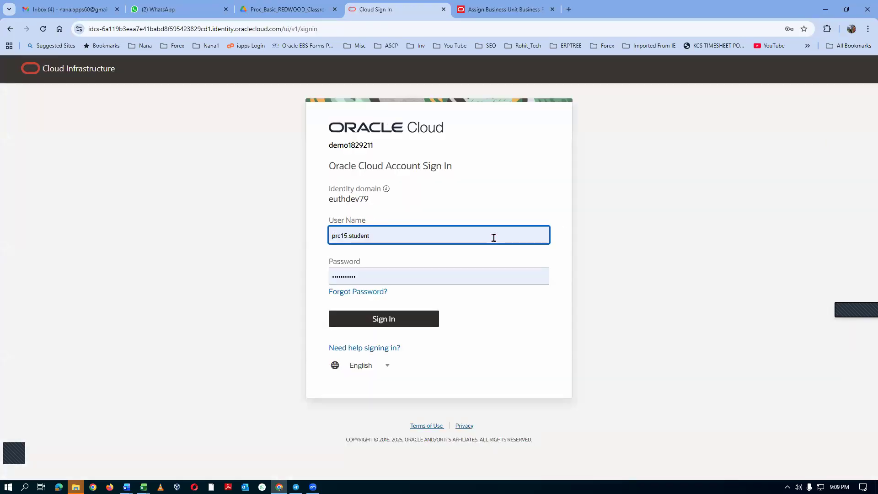
pyautogui.click(390, 320)
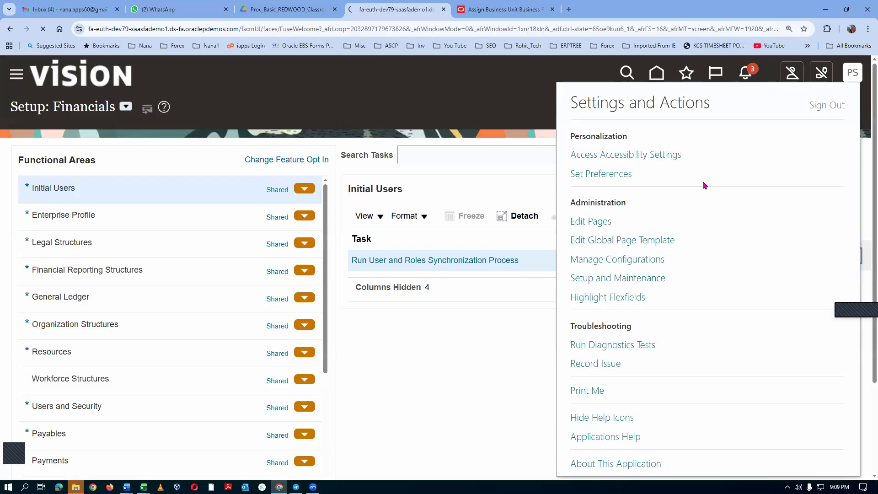
# Check agenda item 46 in Excel, return to Oracle Fusion and open Purchase Requisitions from the Procurement apps.
pyautogui.hotkey('alt', 'Tab')
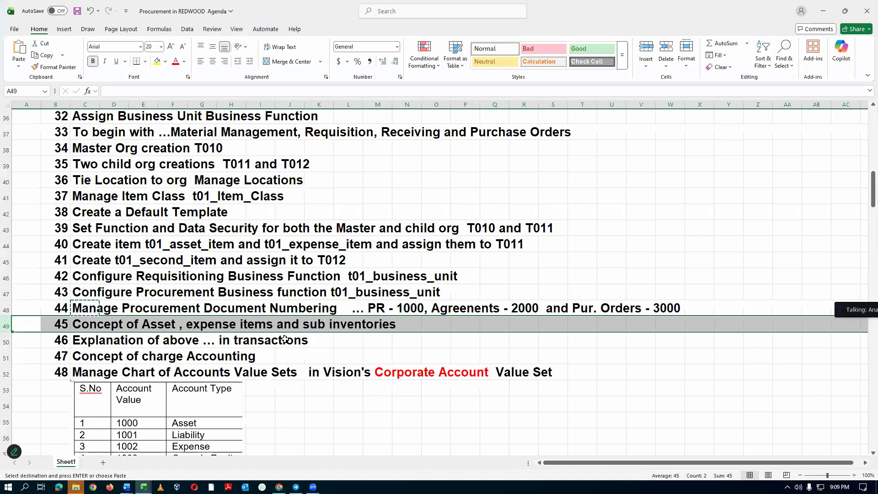
pyautogui.click(77, 342)
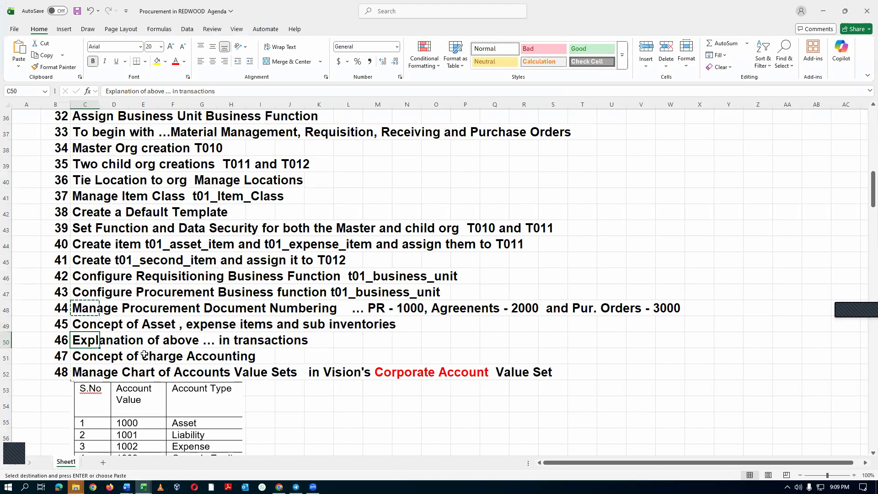
pyautogui.hotkey('alt', 'Tab')
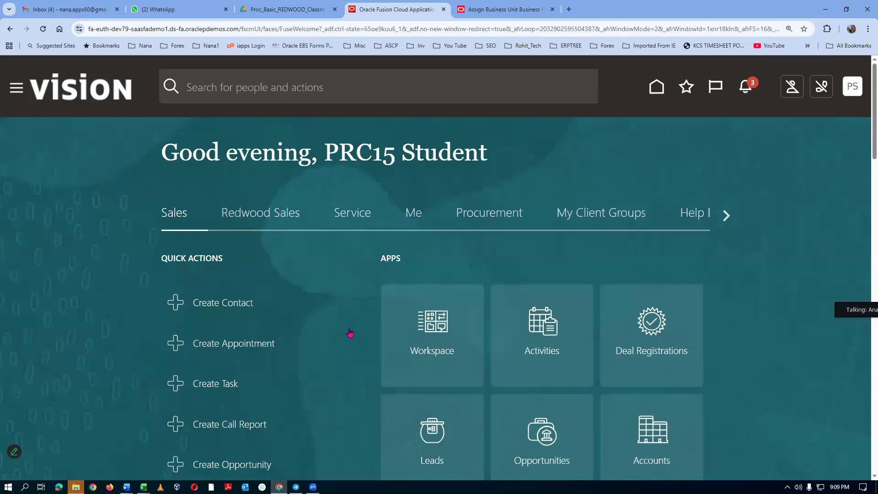
pyautogui.click(499, 216)
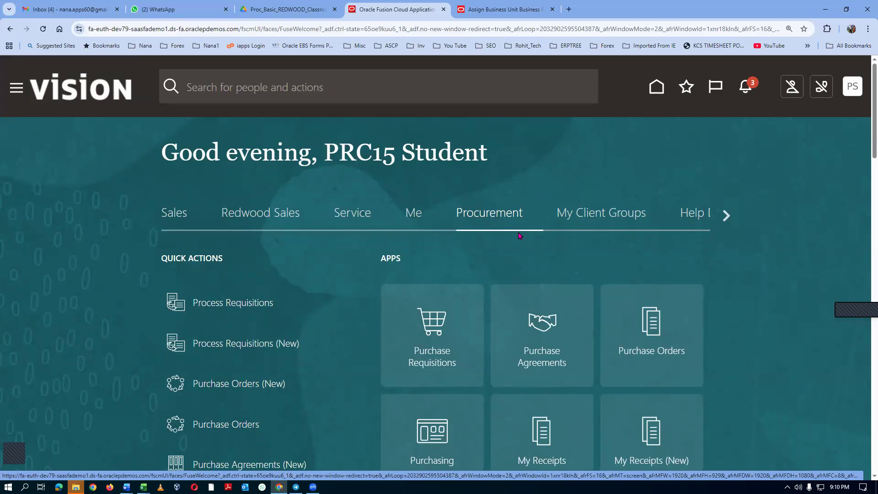
pyautogui.click(452, 352)
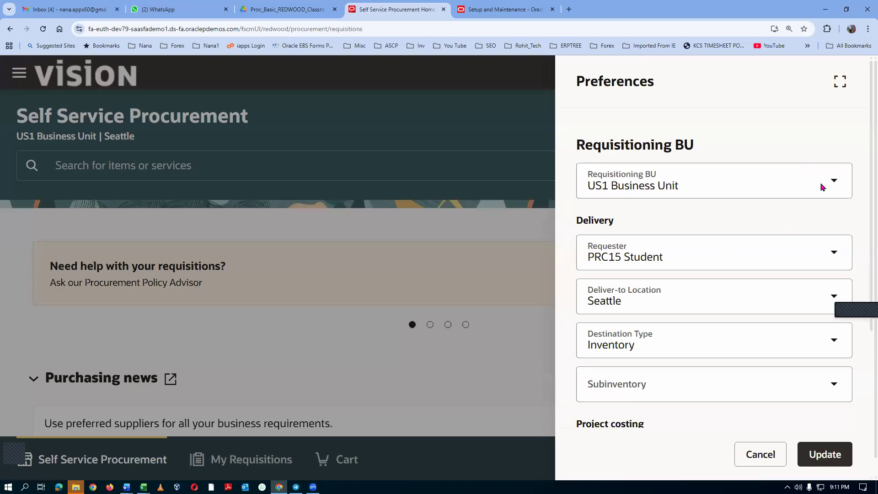
# In the requisition preferences, set the requisitioning BU to t01_business_unit and the deliver-to location to t01_child_loc_1.
pyautogui.click(833, 184)
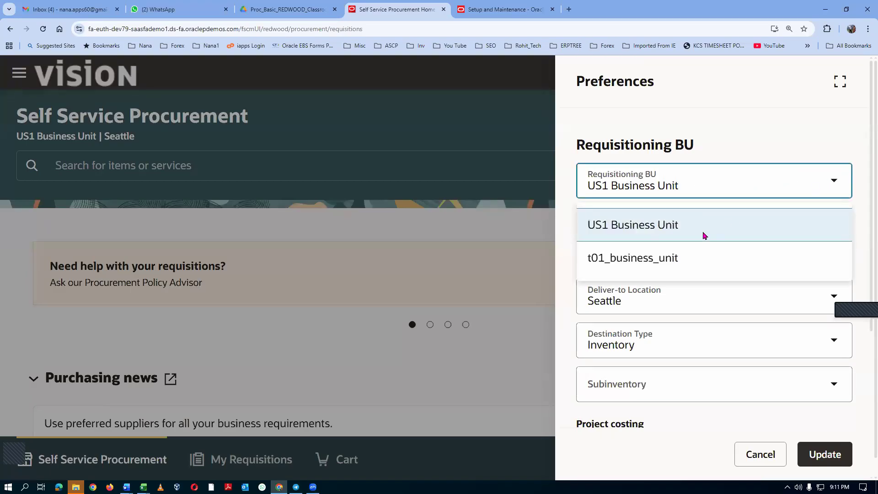
pyautogui.click(651, 257)
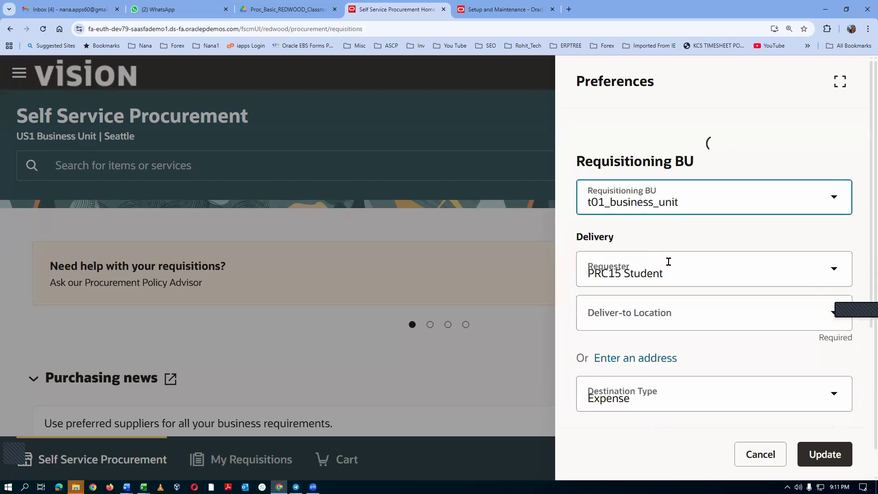
pyautogui.click(655, 309)
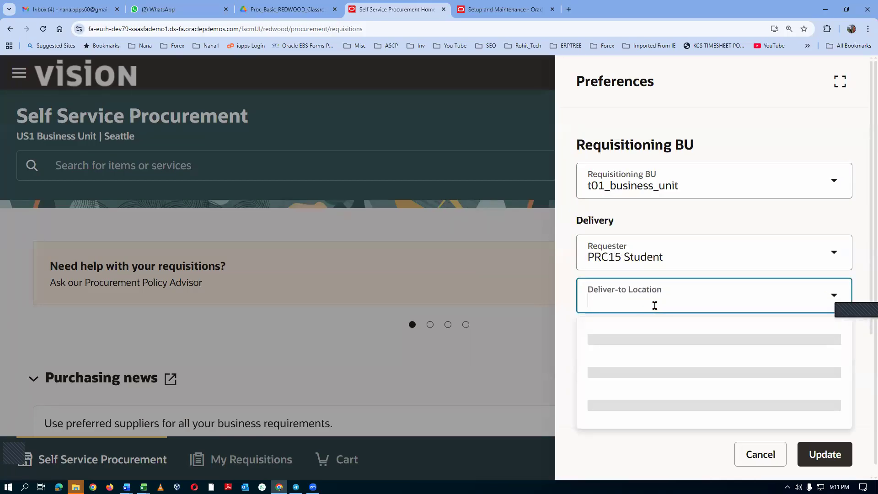
pyautogui.write('t')
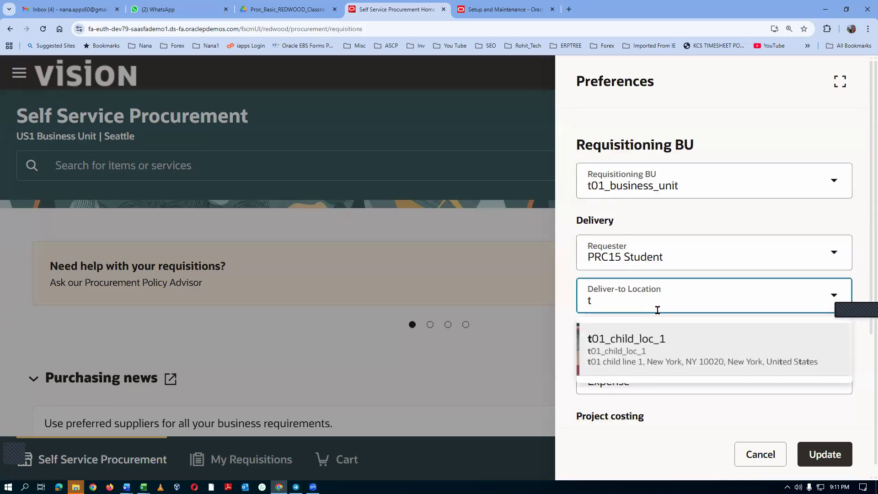
pyautogui.write('01')
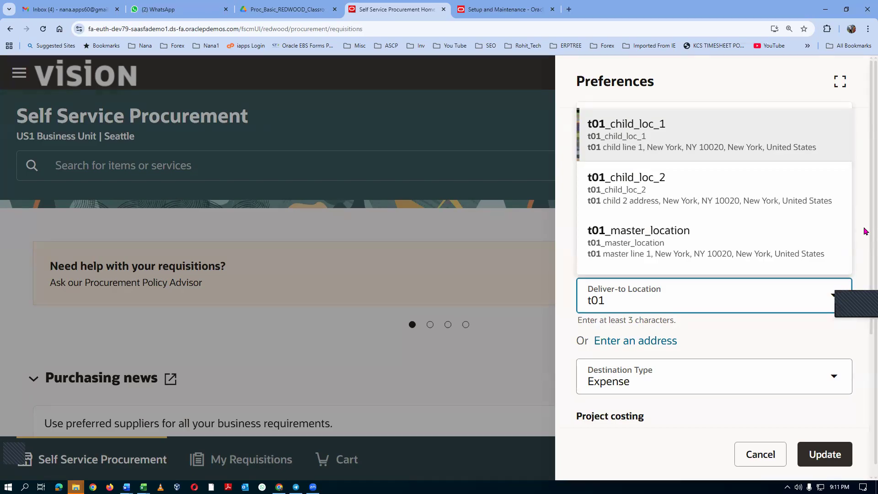
pyautogui.click(832, 295)
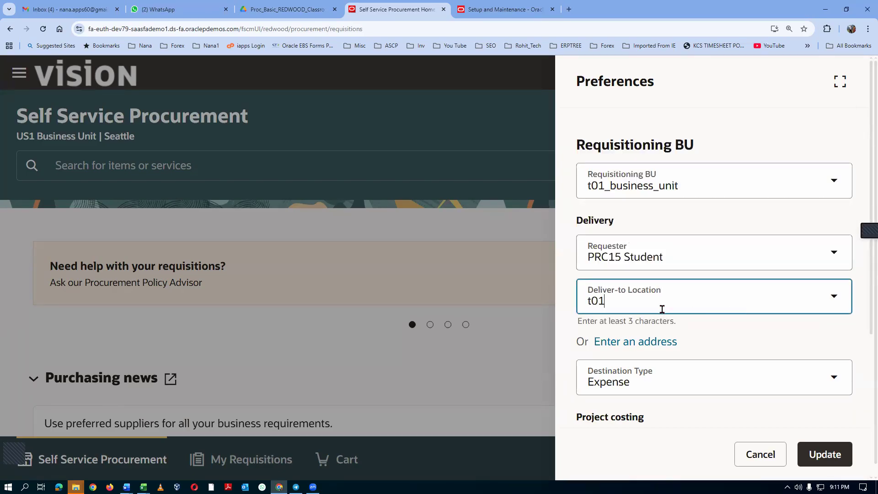
pyautogui.click(636, 305)
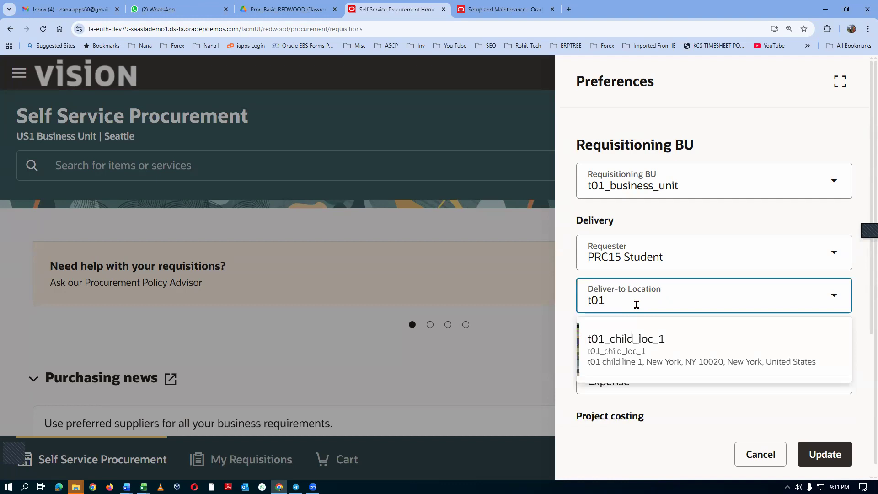
pyautogui.click(650, 338)
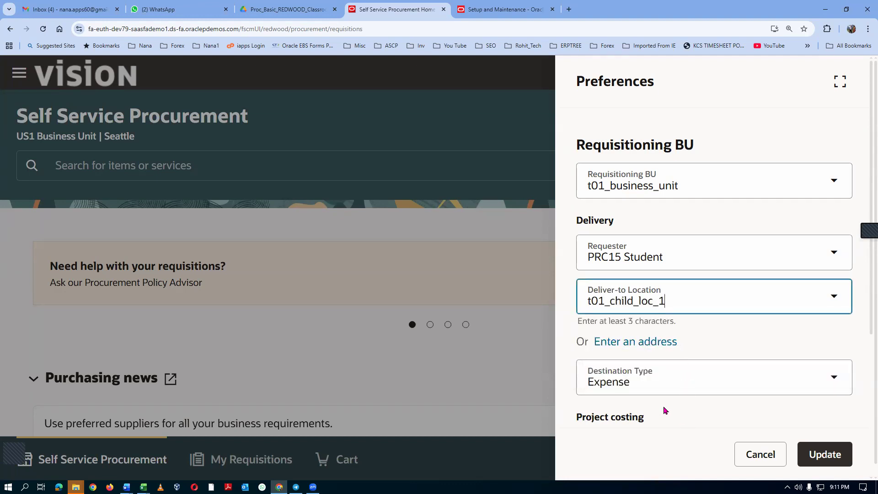
# Set the destination type to Inventory and update the requisition preferences.
pyautogui.click(836, 386)
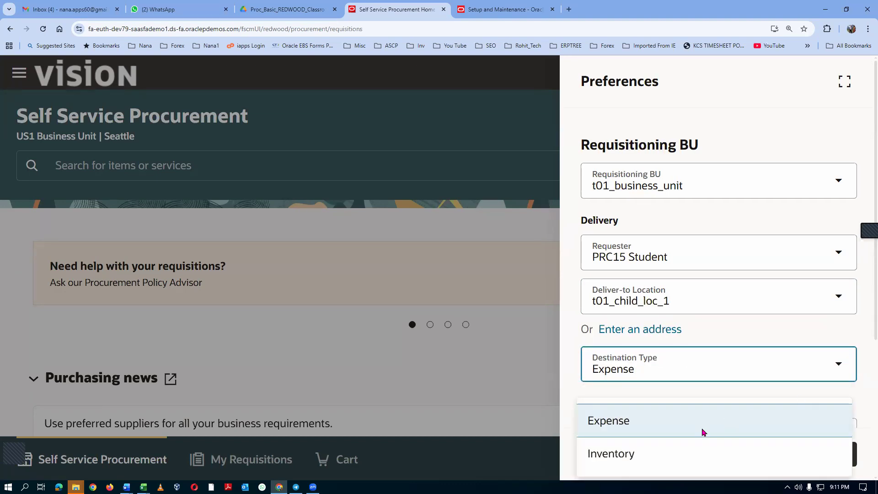
pyautogui.click(646, 461)
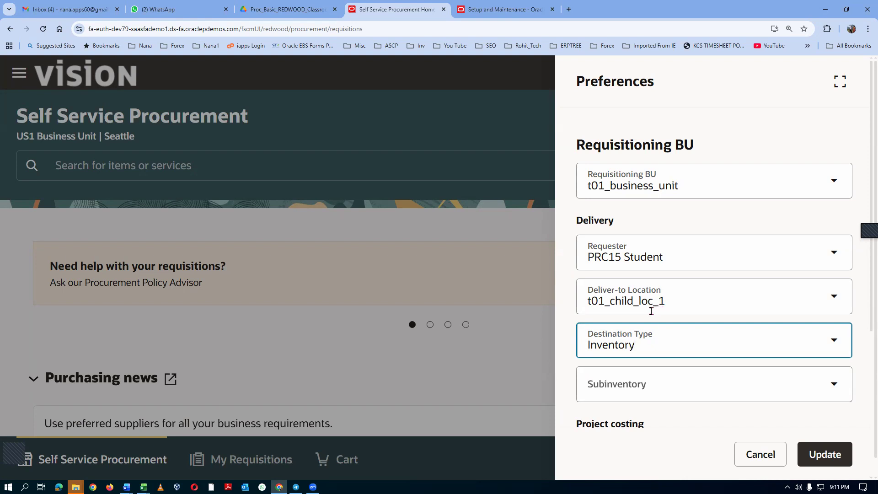
pyautogui.click(832, 462)
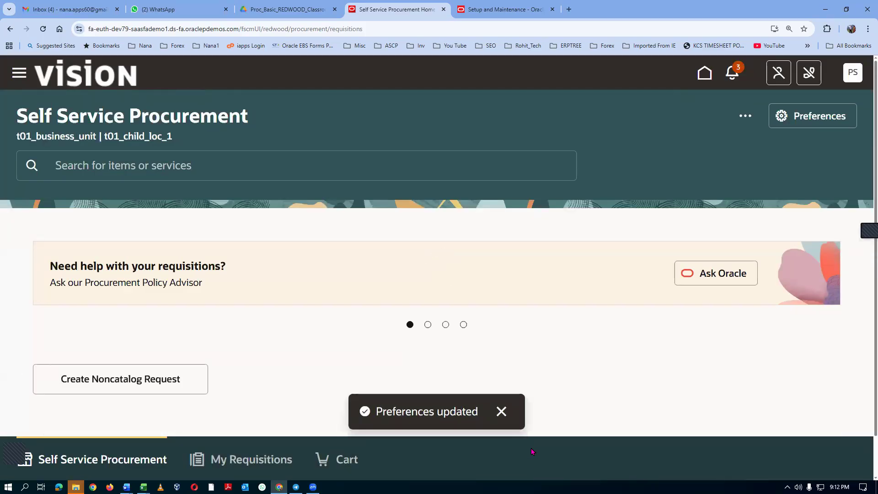
pyautogui.click(501, 411)
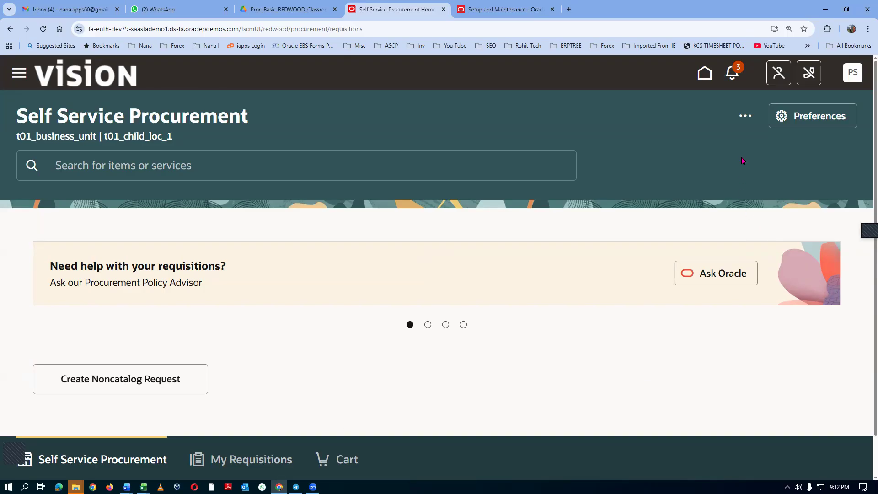
# Look up existing items starting with t01 from a new requisition line, and cancel the line without choosing one.
pyautogui.click(745, 116)
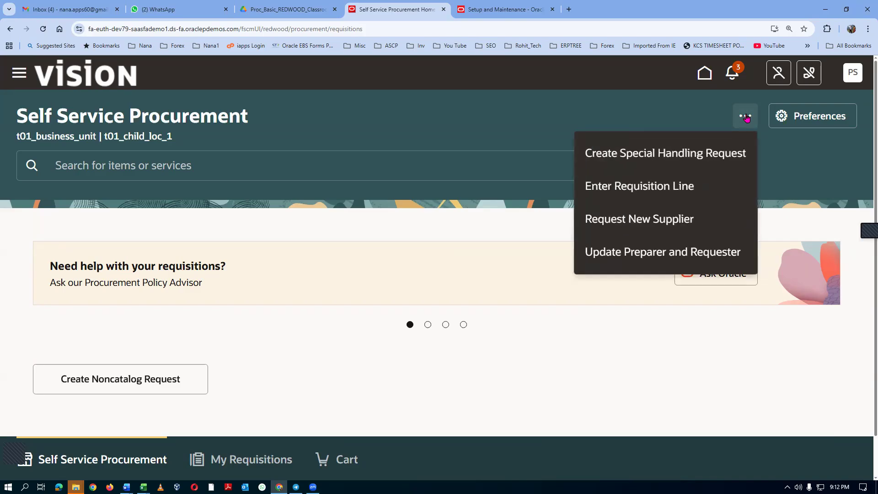
pyautogui.click(638, 191)
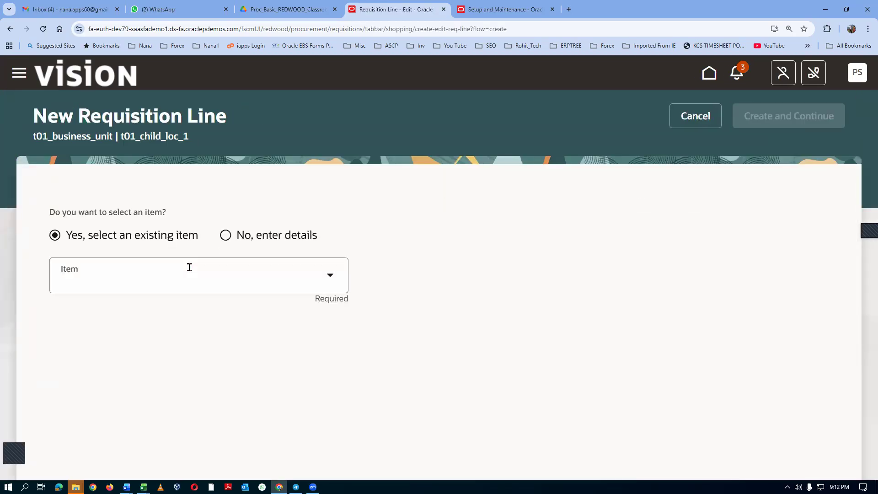
pyautogui.click(145, 282)
pyautogui.write('t01')
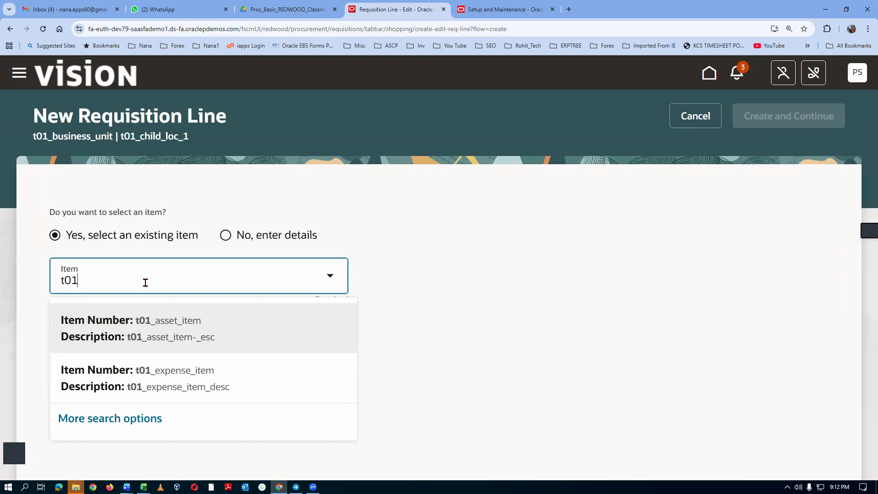
pyautogui.press('BackSpace')
pyautogui.press('BackSpace')
pyautogui.press('BackSpace')
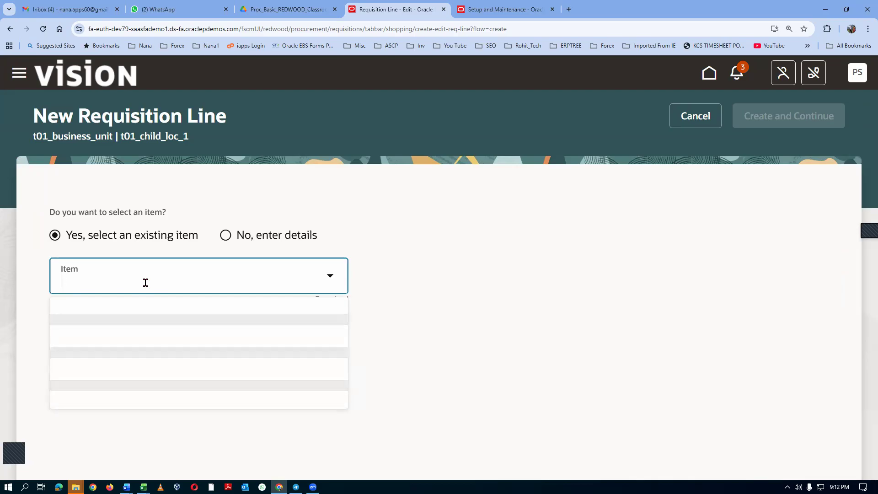
pyautogui.click(683, 119)
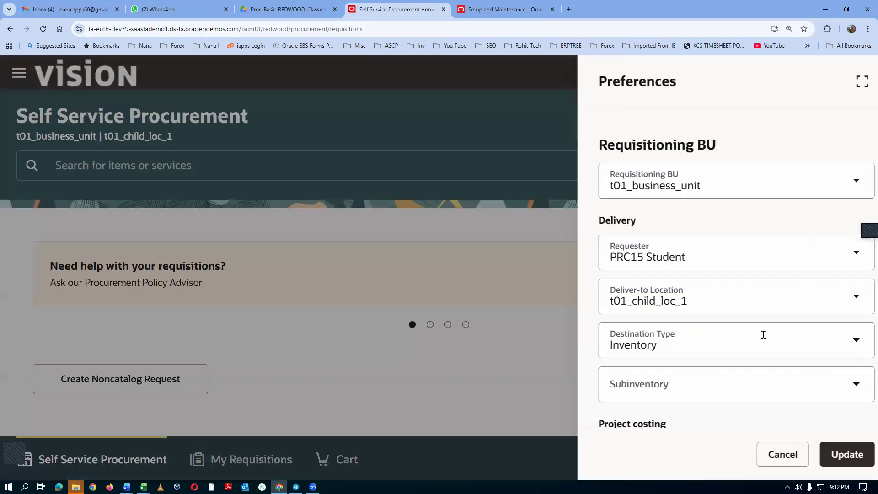
# Set the deliver-to location to t01_child_loc_2 in the requisition preferences and update them.
pyautogui.click(701, 311)
pyautogui.press('BackSpace')
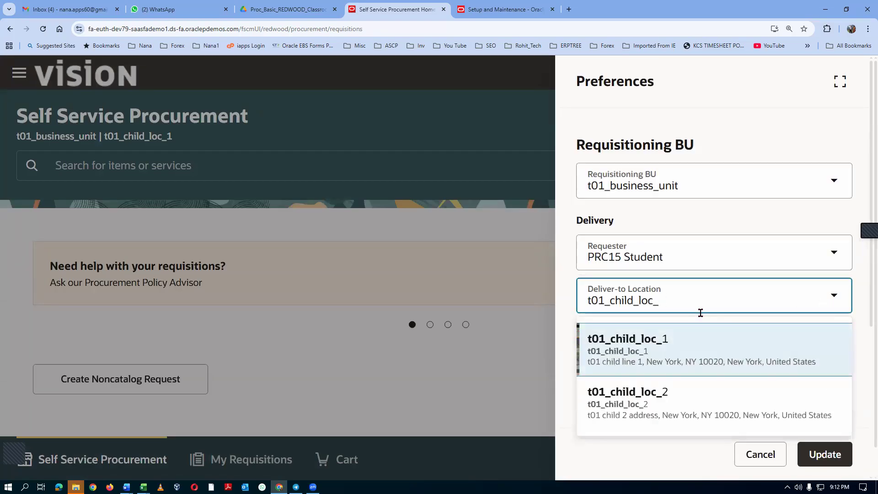
pyautogui.click(634, 404)
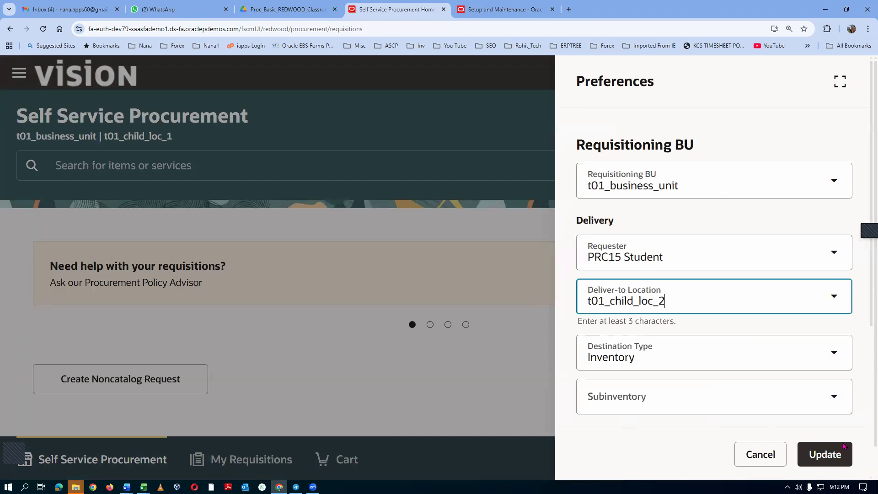
pyautogui.click(836, 457)
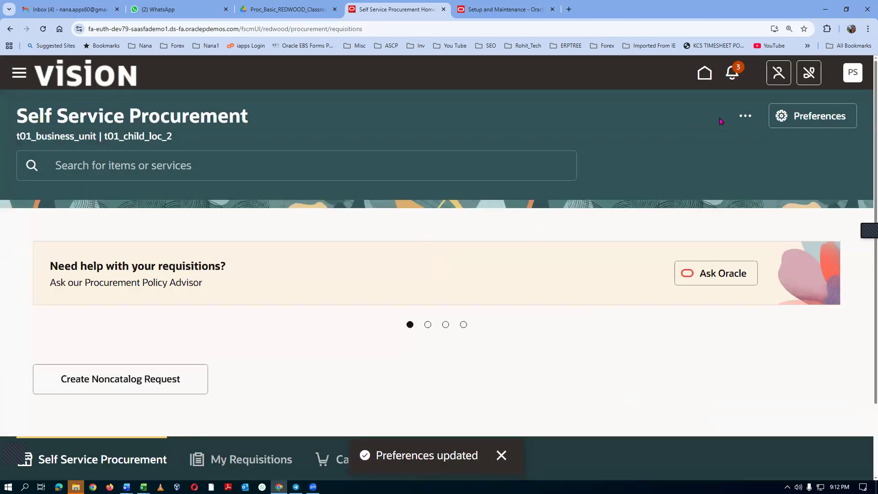
# With t01_child_loc_2 as deliver-to location, look up existing items starting with t01 in a new requisition line, and cancel the line.
pyautogui.click(744, 118)
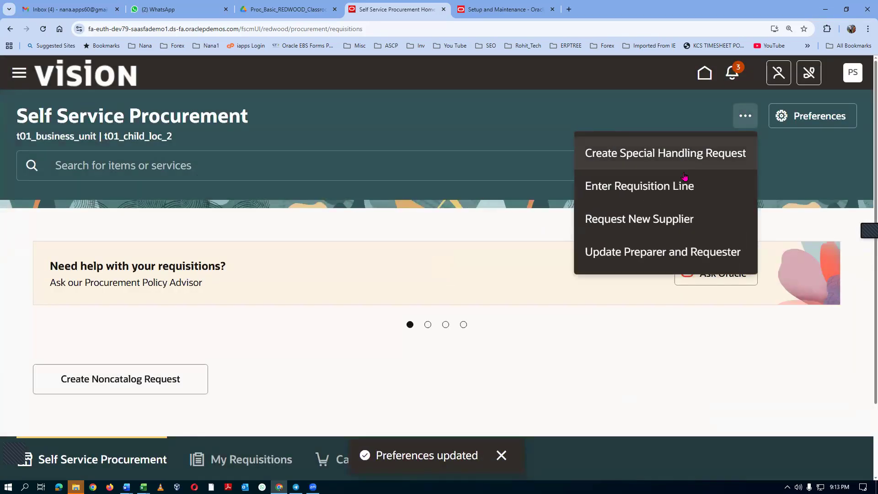
pyautogui.click(670, 188)
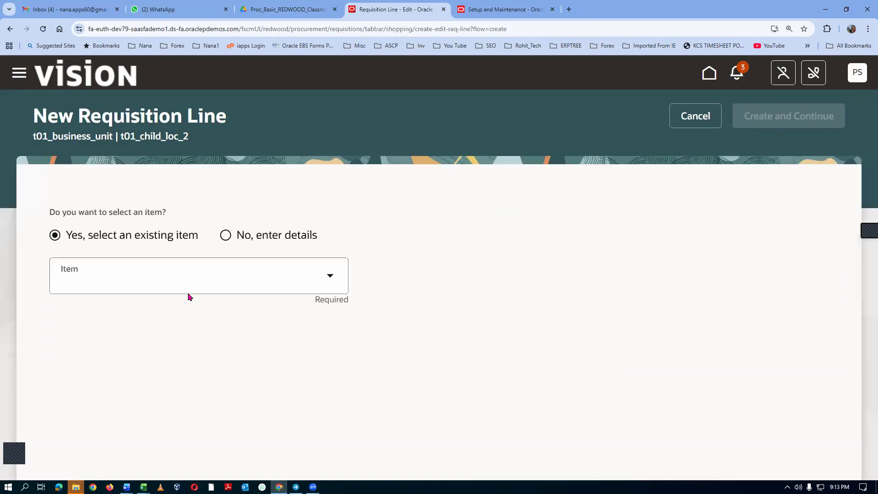
pyautogui.click(141, 281)
pyautogui.write('t01')
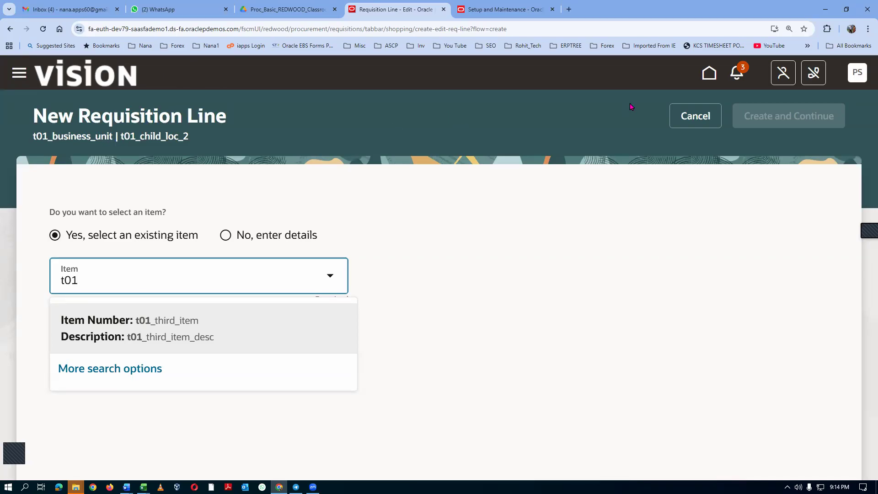
pyautogui.click(690, 116)
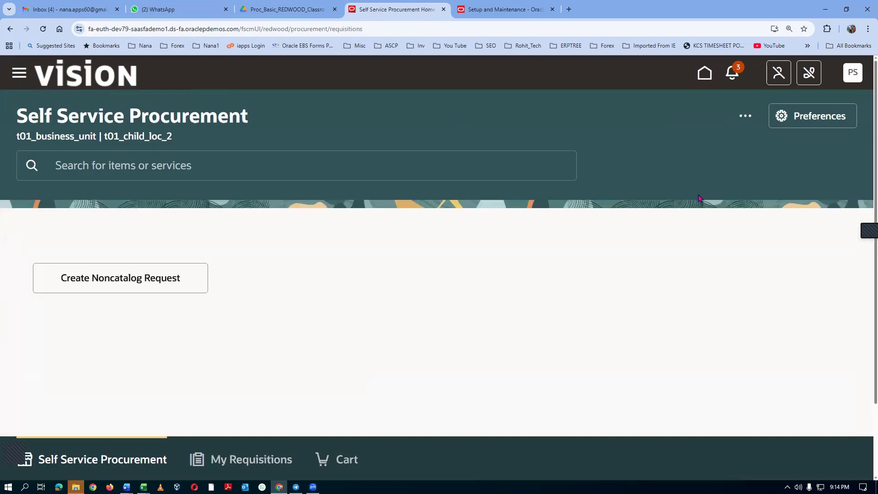
# Set the deliver-to location back to t01_child_loc_1 in the requisition preferences, update them and check the business unit shown in the page header.
pyautogui.click(811, 118)
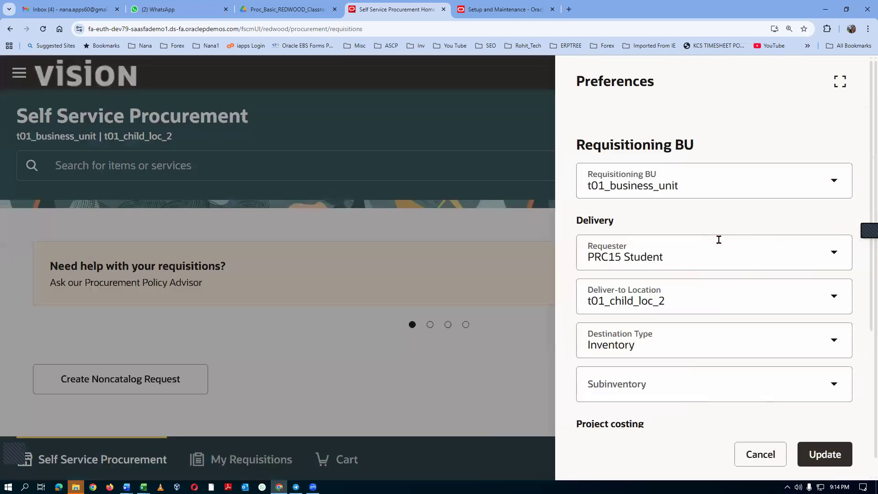
pyautogui.click(680, 297)
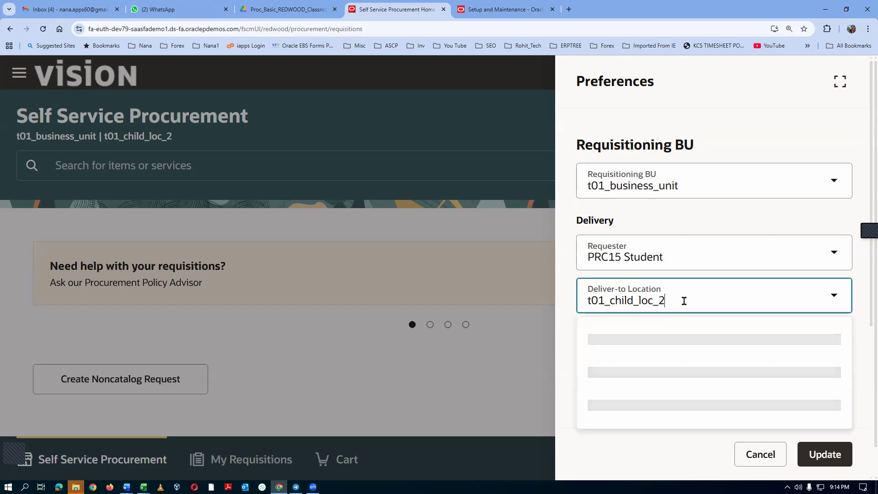
pyautogui.press('BackSpace')
pyautogui.write('21')
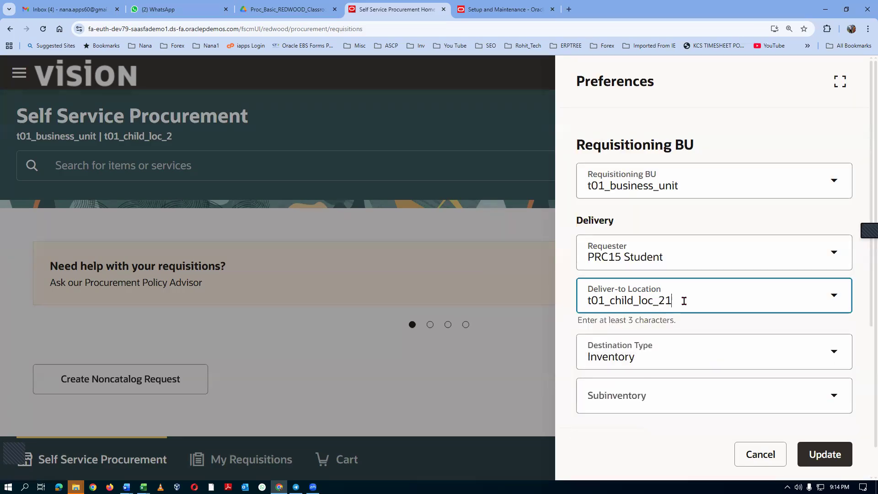
pyautogui.press('BackSpace')
pyautogui.press('BackSpace')
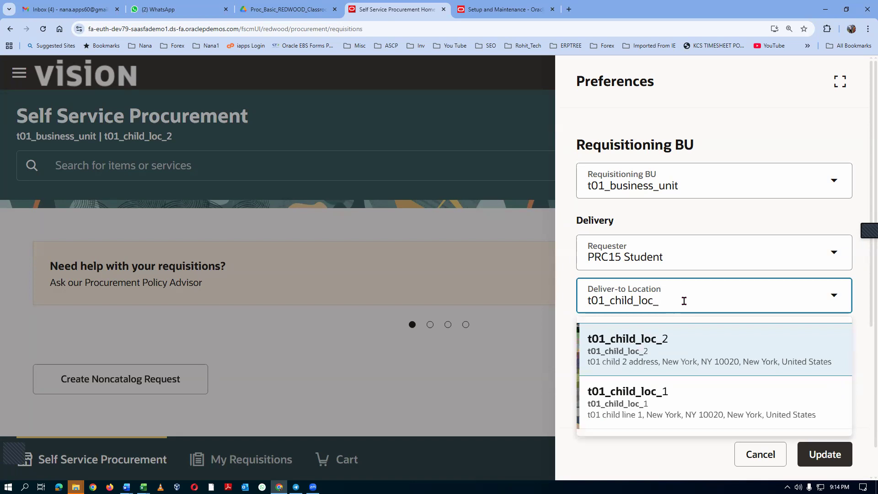
pyautogui.write('1')
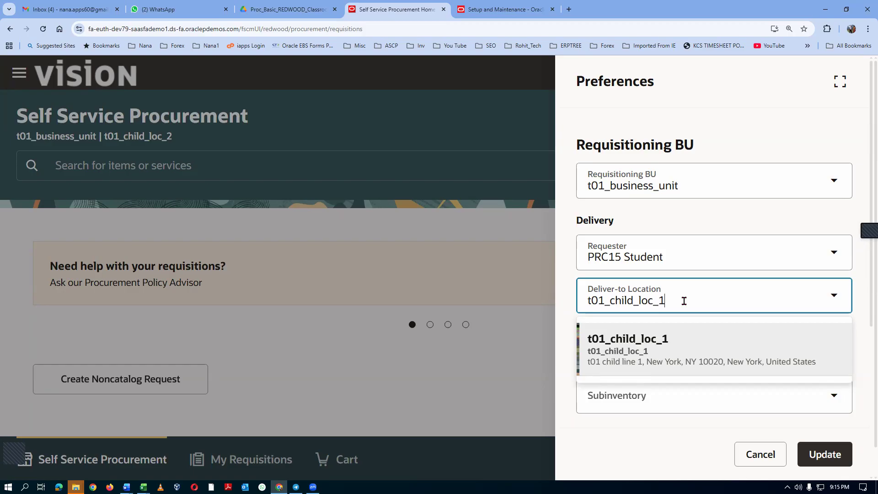
pyautogui.click(675, 344)
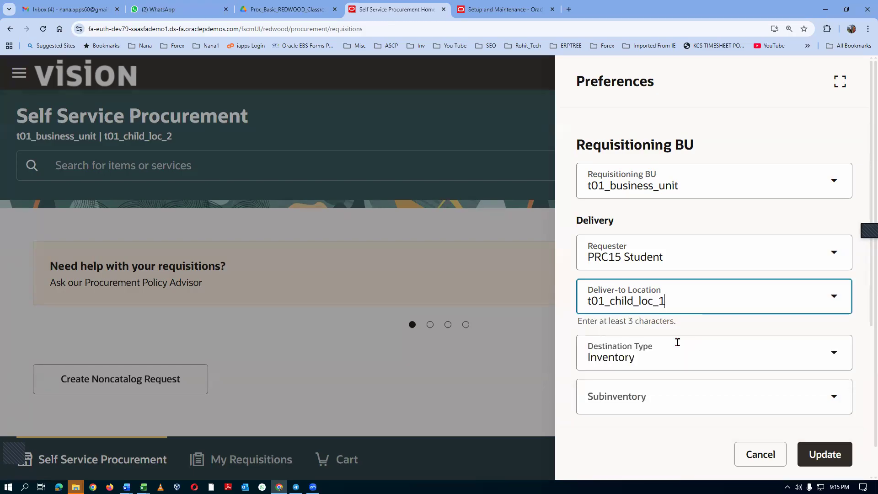
pyautogui.click(817, 454)
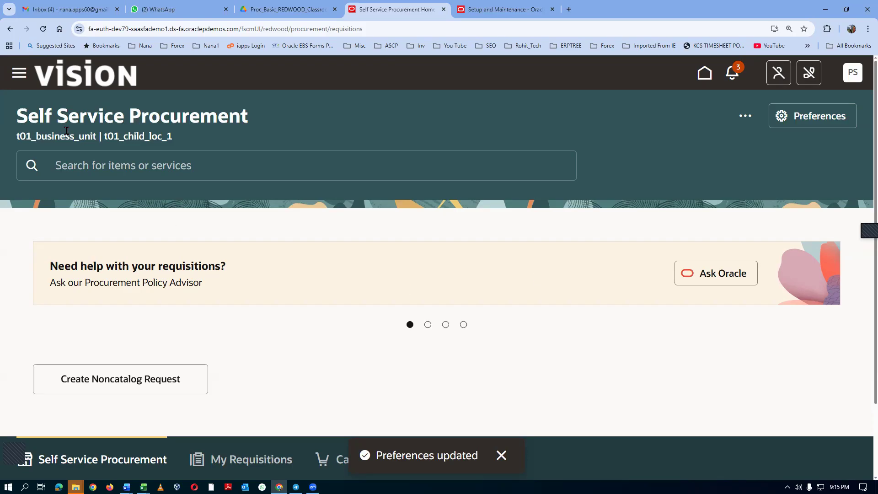
pyautogui.moveTo(55, 137); pyautogui.dragTo(139, 137)
pyautogui.click(331, 138)
# Switch to the Fusion Purchasing Accounting document in Word and review the account values in the configured accounts table.
pyautogui.hotkey('alt', 'Tab')
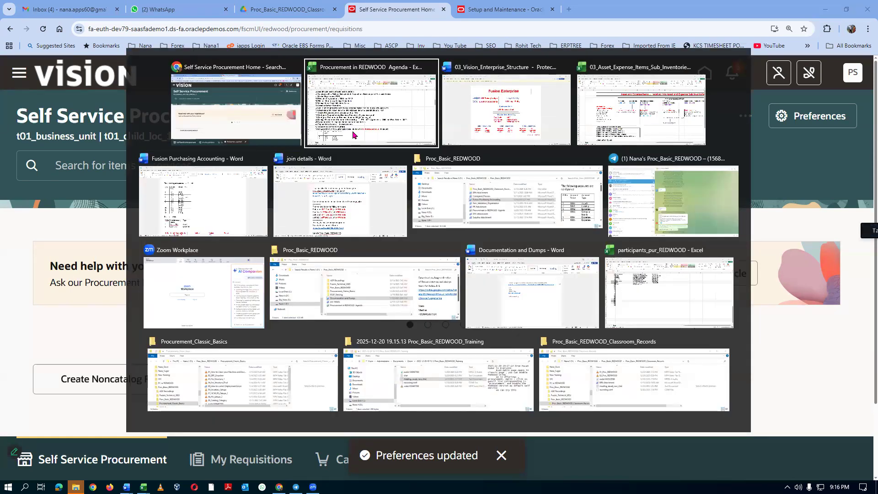
pyautogui.hotkey('alt', 'Tab')
pyautogui.hotkey('alt', 'Tab')
pyautogui.hotkey('alt', 'Tab')
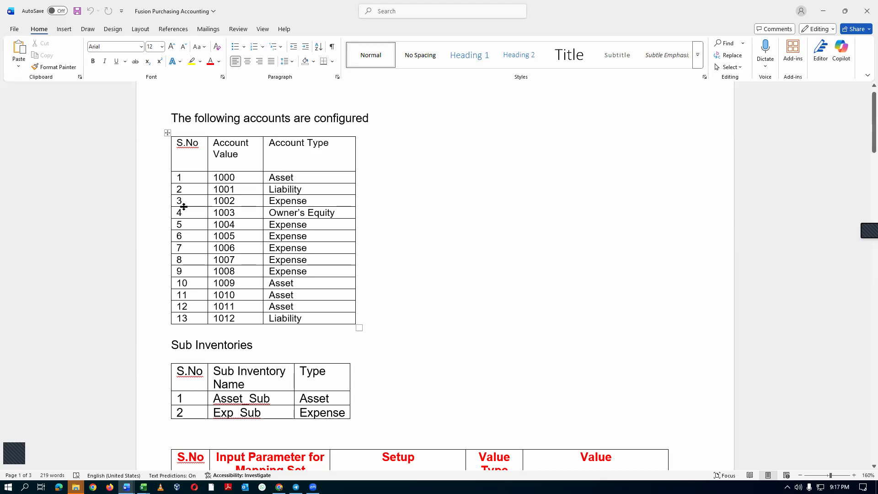
pyautogui.moveTo(251, 178); pyautogui.dragTo(255, 319)
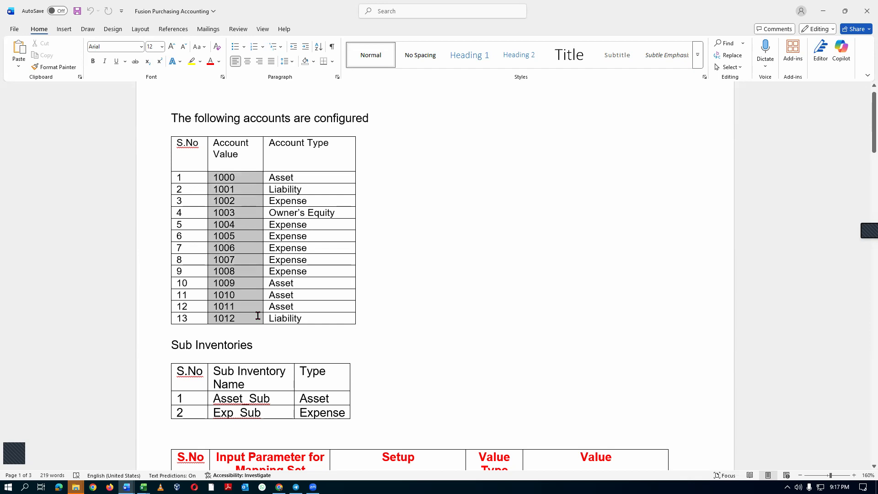
pyautogui.click(238, 186)
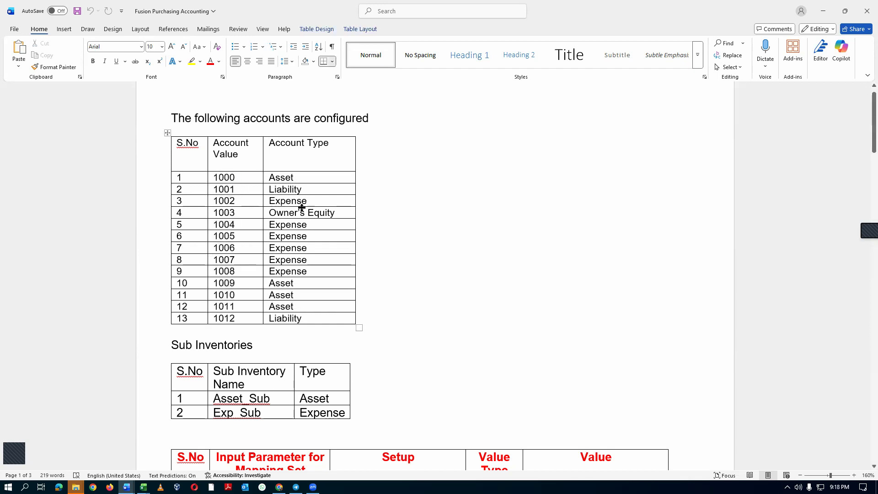
# Switch to the 03_Asset_Expense_Items_Sub_Inventories workbook in Excel and review the first four transaction types in the Five Types of Transactions list.
pyautogui.hotkey('alt', 'Tab')
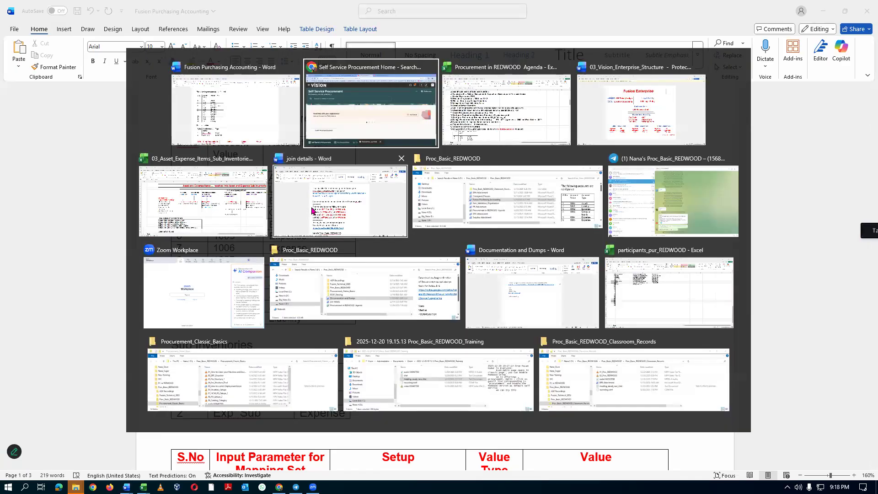
pyautogui.hotkey('alt', 'Tab')
pyautogui.hotkey('alt', 'Tab')
pyautogui.hotkey('alt', 'Tab')
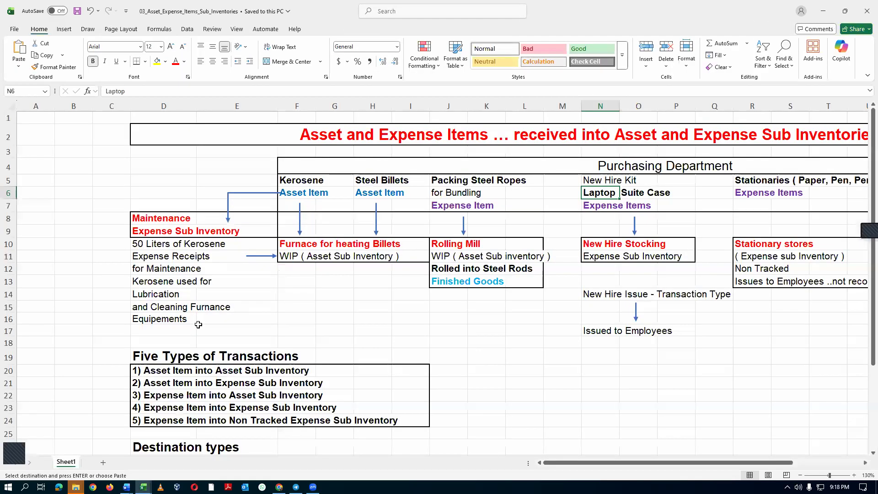
pyautogui.click(13, 370)
pyautogui.moveTo(14, 369); pyautogui.dragTo(11, 405)
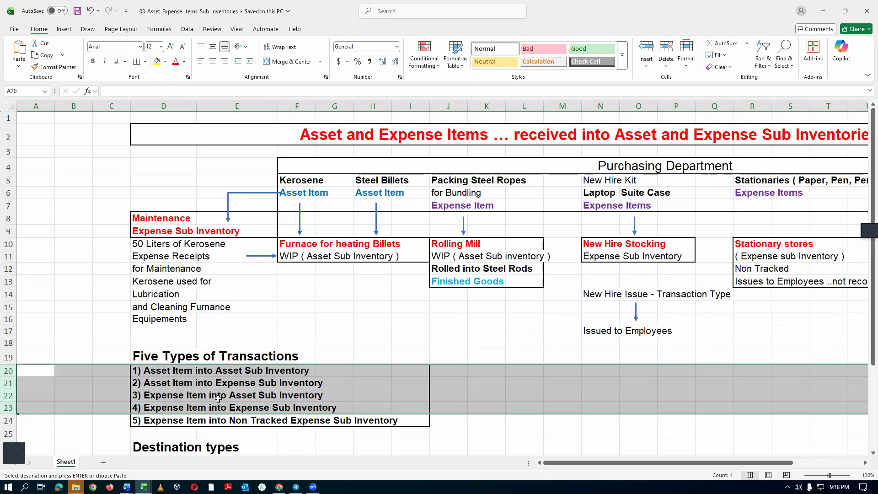
pyautogui.click(112, 371)
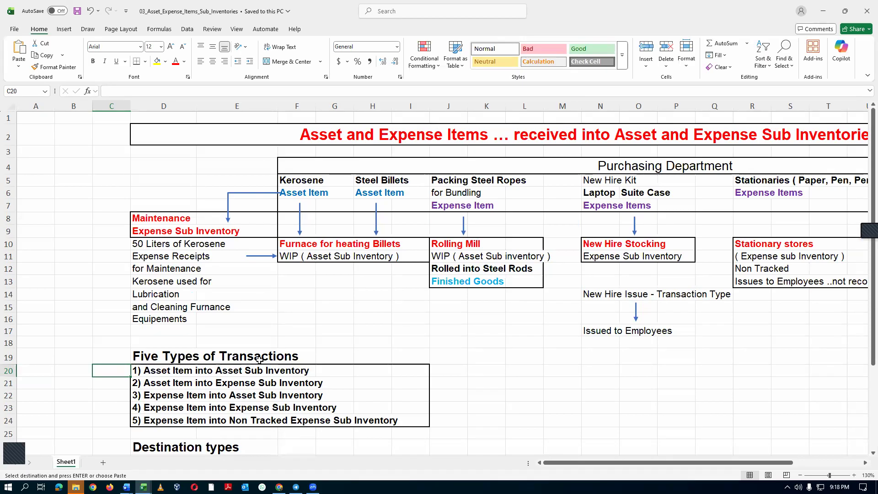
# Switch to the Procurement in REDWOOD Agenda workbook and review agenda items 45 to 48 on sub inventories, charge accounting and value sets.
pyautogui.hotkey('alt', 'Tab')
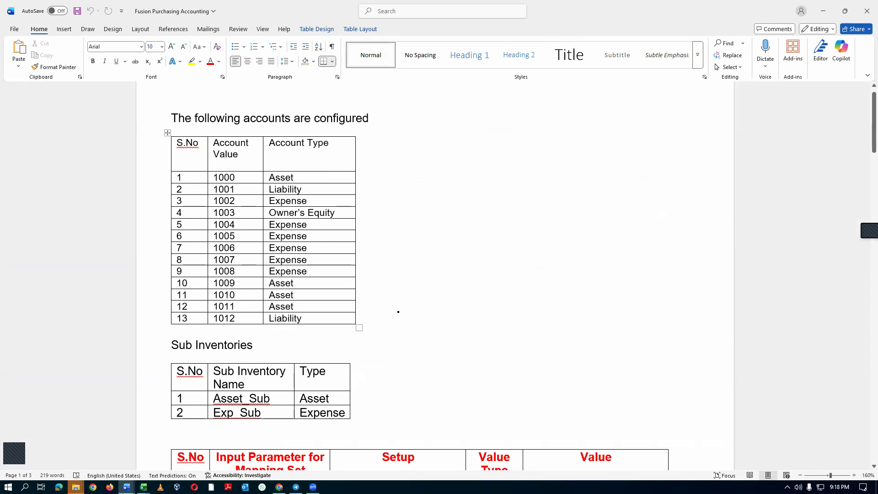
pyautogui.hotkey('alt', 'Tab')
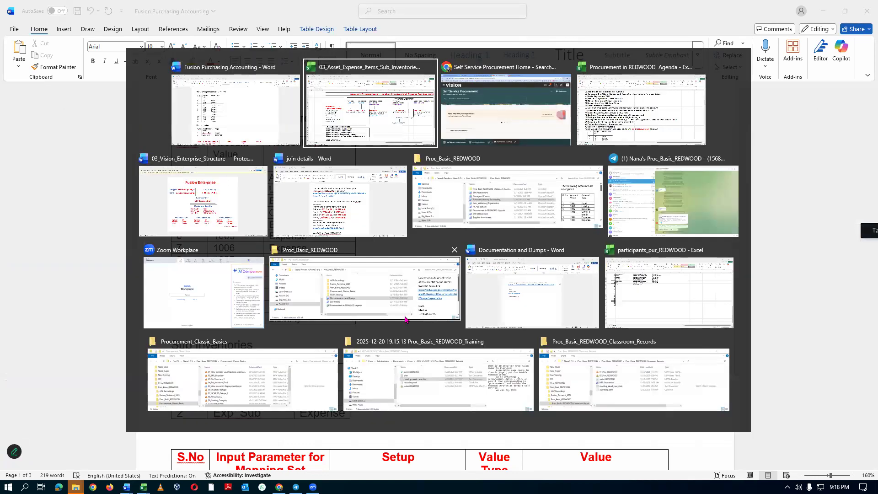
pyautogui.hotkey('alt', 'Tab')
pyautogui.hotkey('alt', 'Tab')
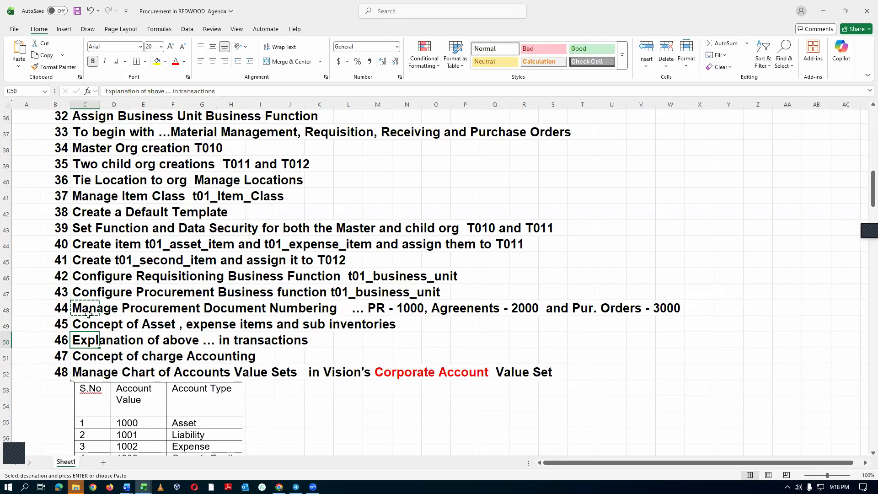
pyautogui.click(83, 325)
pyautogui.click(86, 343)
pyautogui.click(87, 360)
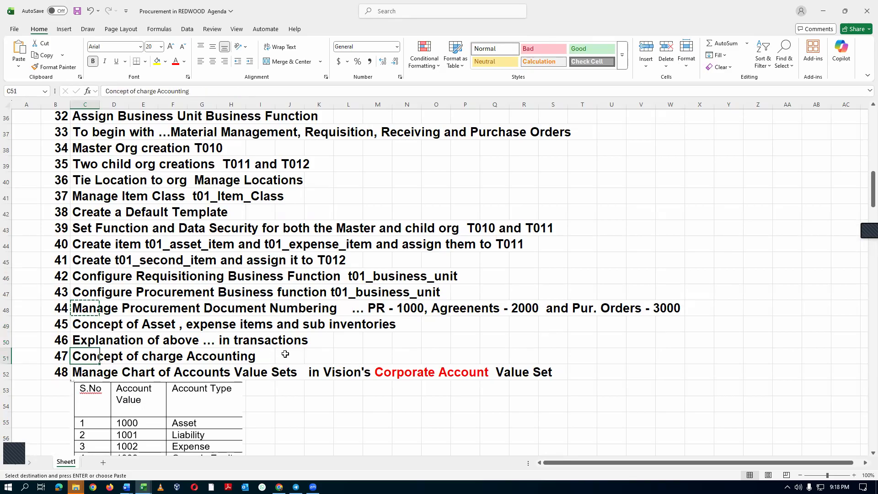
pyautogui.scroll(-1, 285, 353)
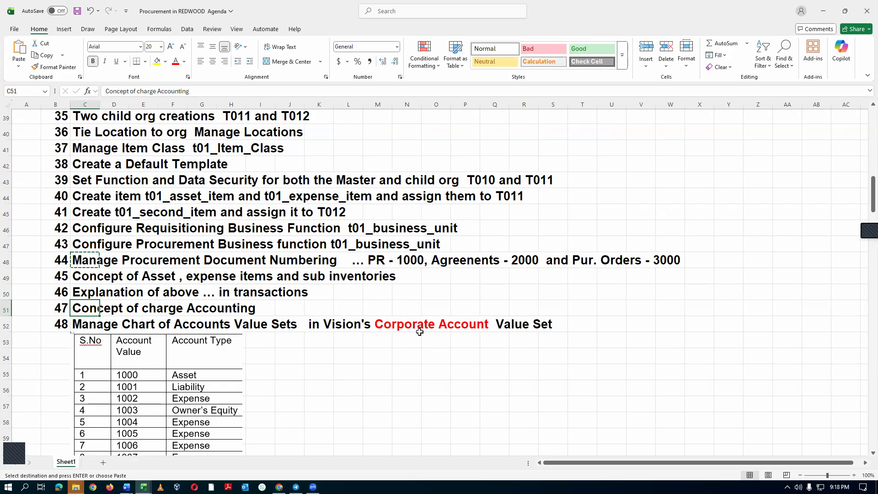
# Switch to the 03_Vision_Enterprise_Structure document in Word and check the chart of accounts assigned to the ledger.
pyautogui.hotkey('alt', 'Tab')
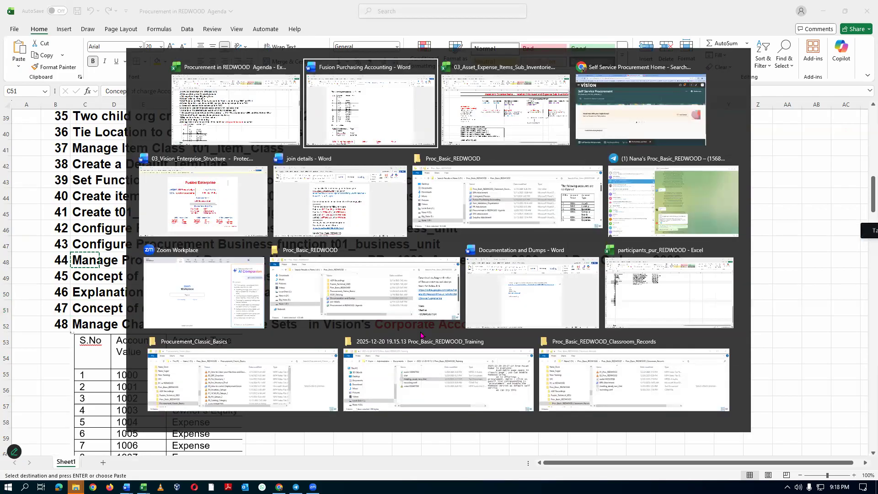
pyautogui.hotkey('alt', 'Tab')
pyautogui.hotkey('alt', 'Tab')
pyautogui.hotkey('alt', 'Tab')
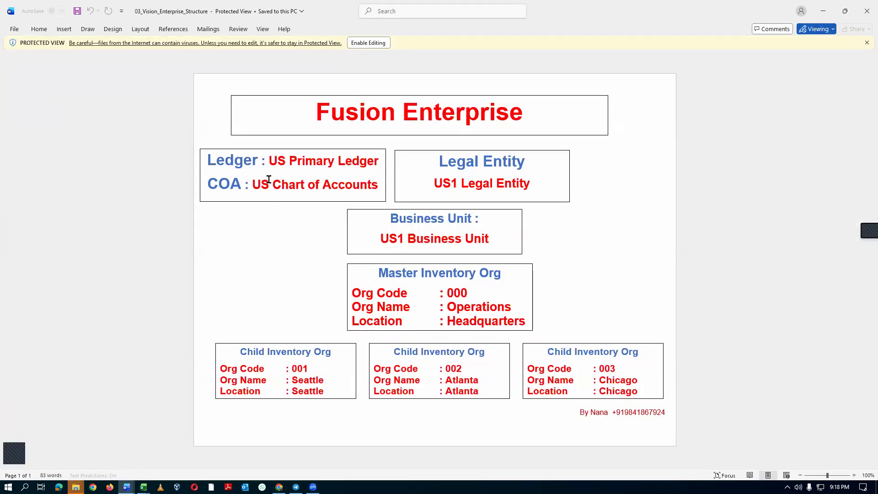
pyautogui.moveTo(252, 182); pyautogui.dragTo(354, 187)
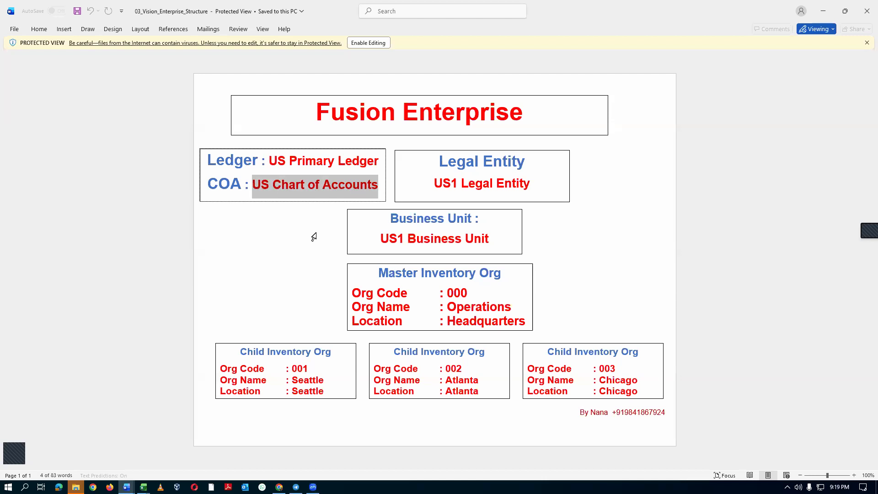
# Return to Oracle Fusion in Chrome and open the task search page in Setup and Maintenance.
pyautogui.hotkey('alt', 'Tab')
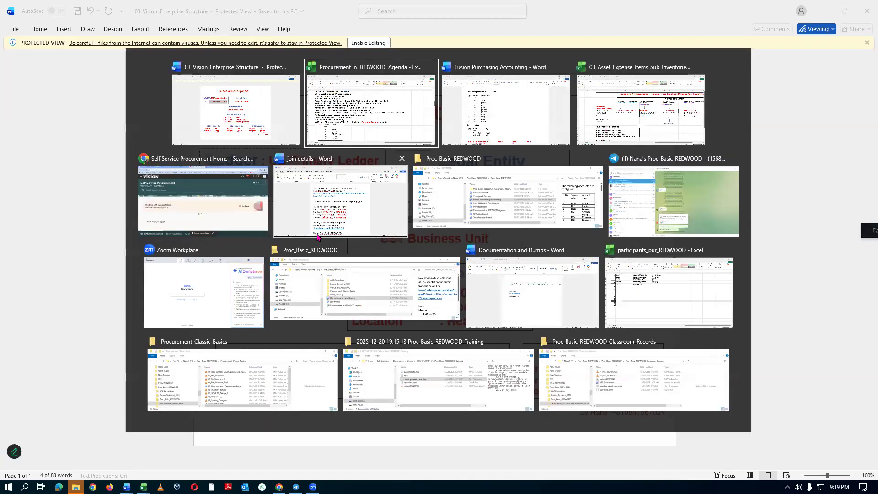
pyautogui.hotkey('alt', 'Tab')
pyautogui.hotkey('alt', 'Tab')
pyautogui.hotkey('alt', 'Tab')
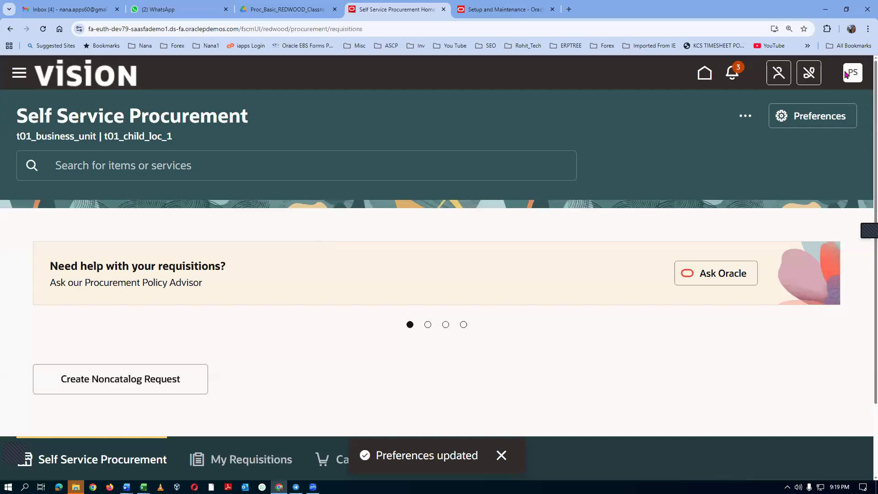
pyautogui.click(846, 75)
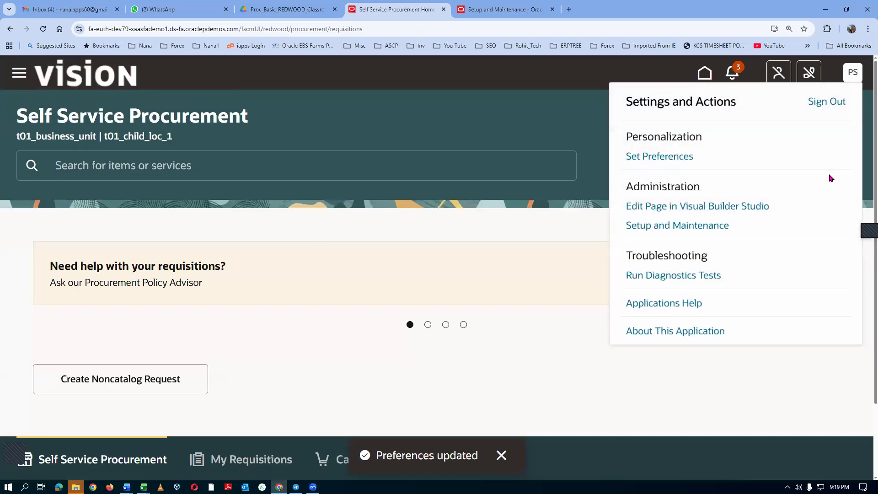
pyautogui.click(697, 230)
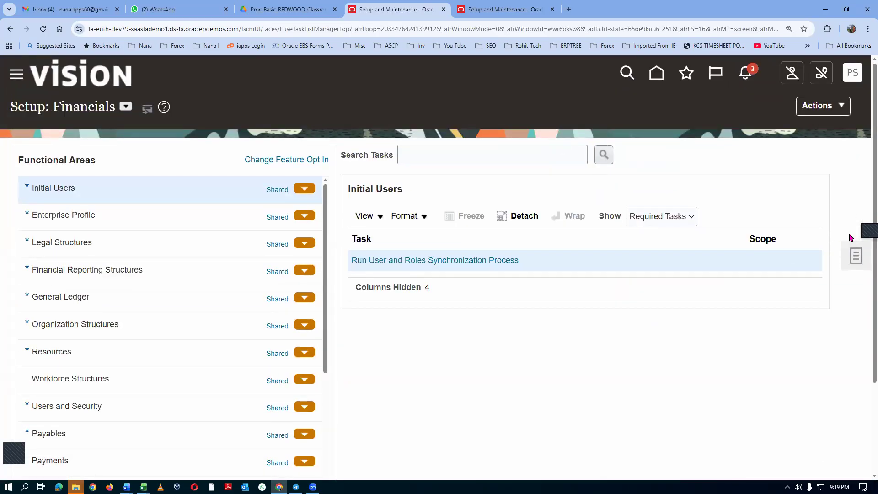
pyautogui.click(862, 262)
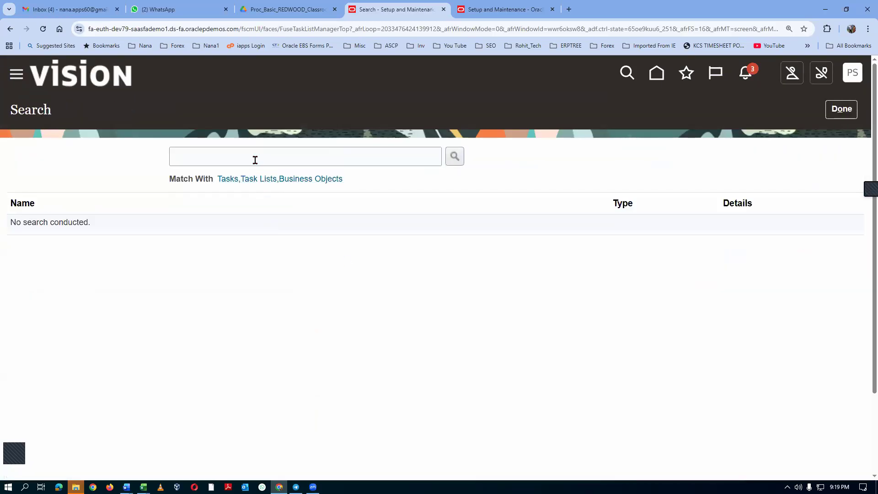
# Search the setup tasks for man%chart%stru% and open the Manage Chart of Accounts Structures task.
pyautogui.click(255, 158)
pyautogui.write('man%')
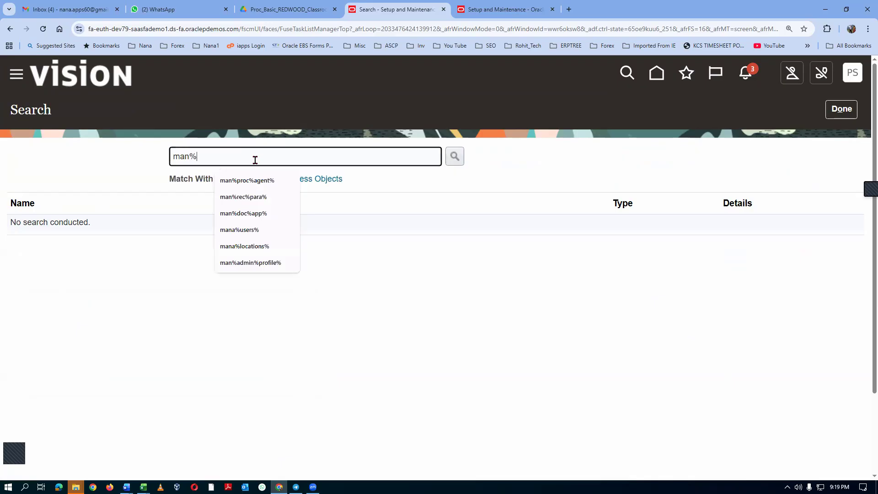
pyautogui.write('chart%stru%')
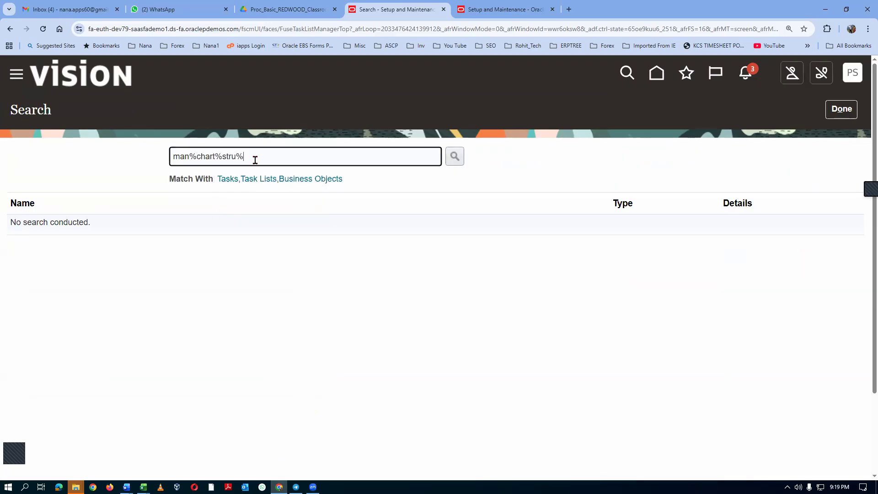
pyautogui.press('Return')
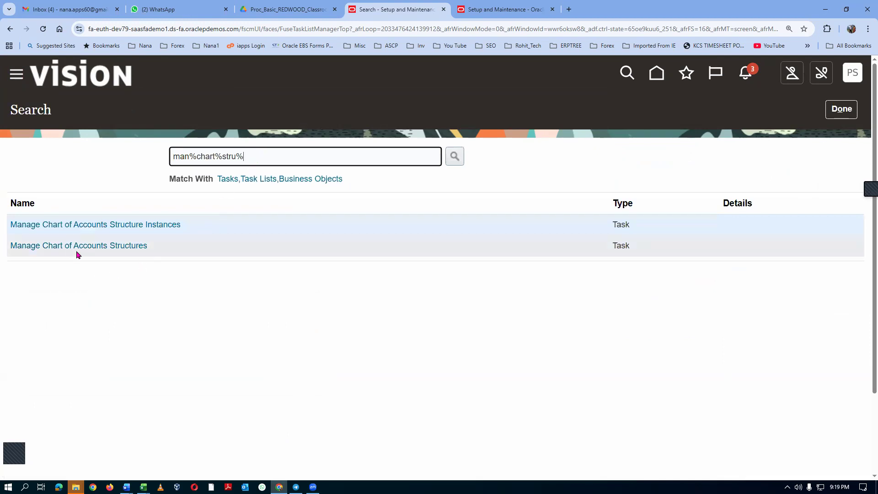
pyautogui.click(76, 254)
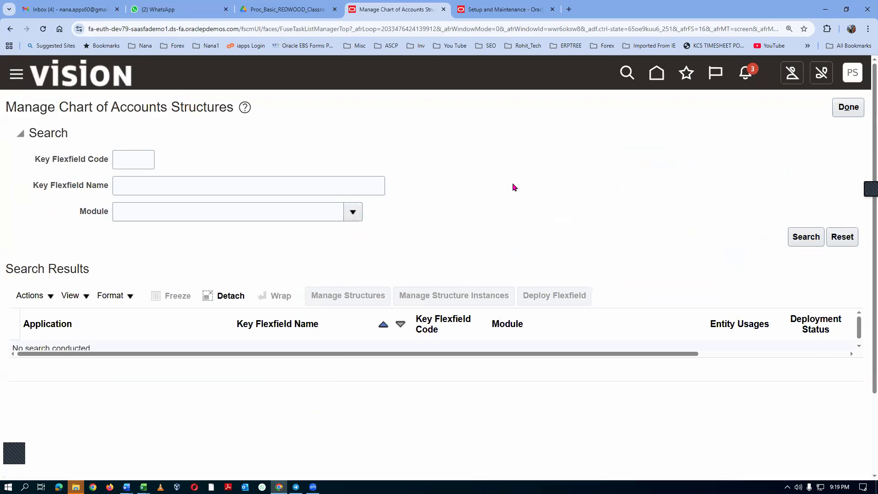
# Search the accounting flexfield's structure instances for the name US Chart and copy the structure name of US Chart of Accounts.
pyautogui.click(793, 241)
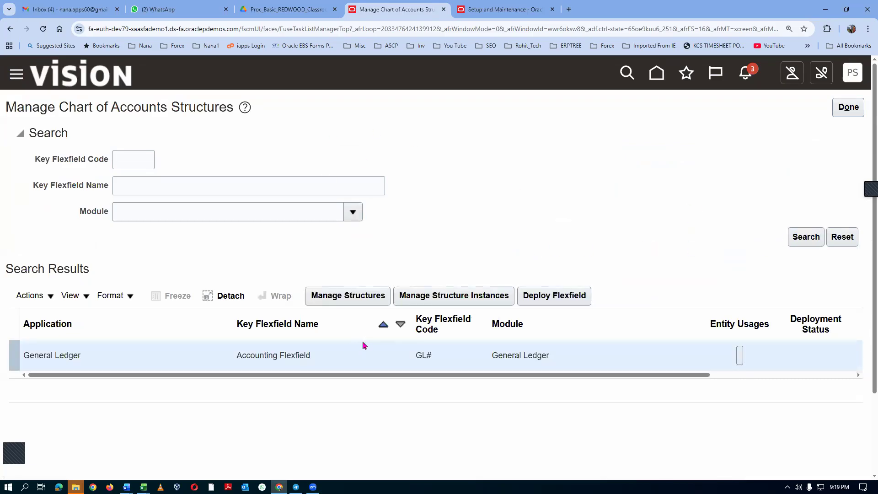
pyautogui.click(473, 299)
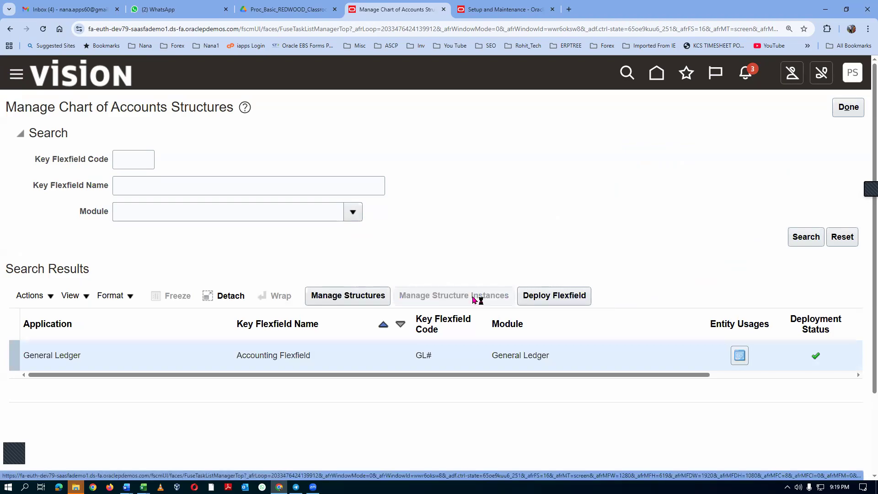
pyautogui.click(157, 191)
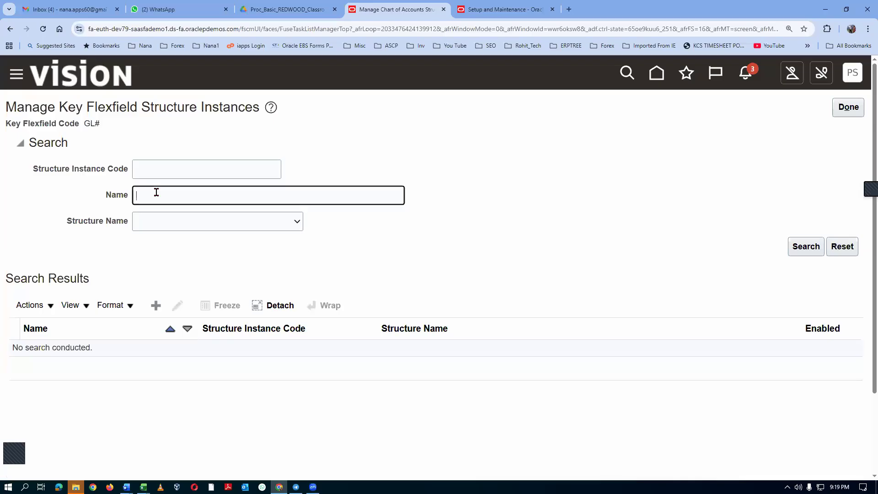
pyautogui.write('US')
pyautogui.hotkey('alt', 'Tab')
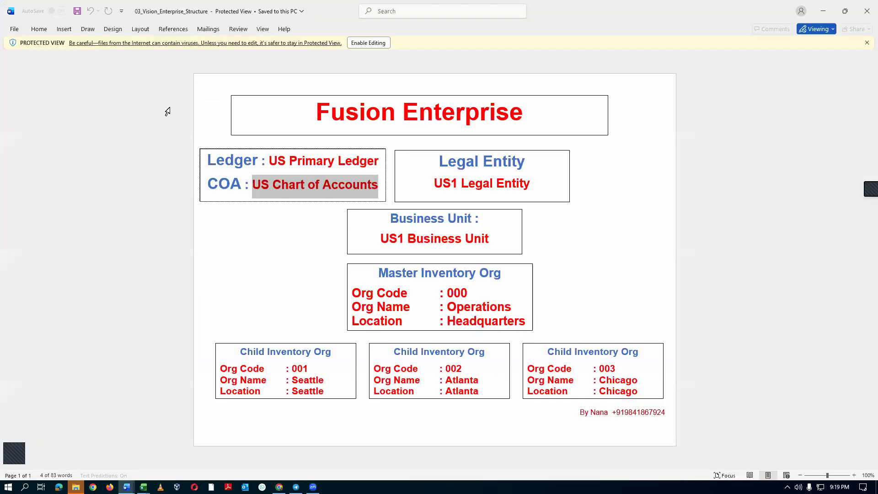
pyautogui.hotkey('alt', 'Tab')
pyautogui.write('Chart')
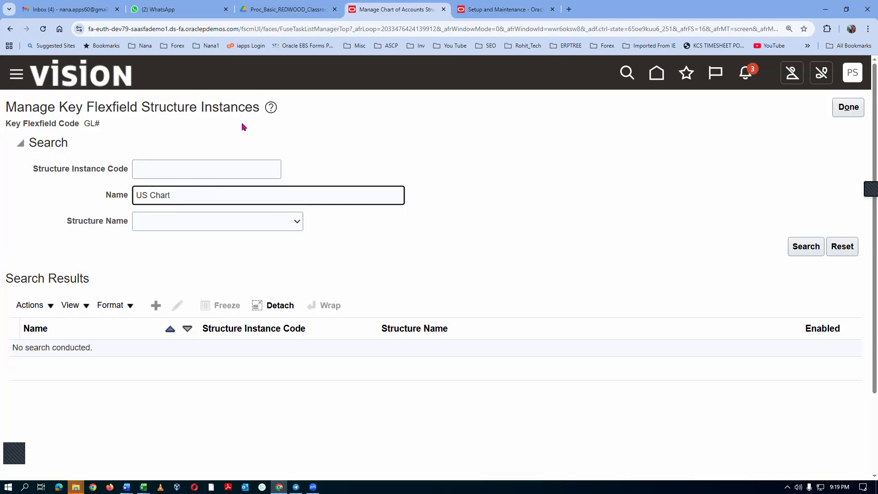
pyautogui.click(813, 246)
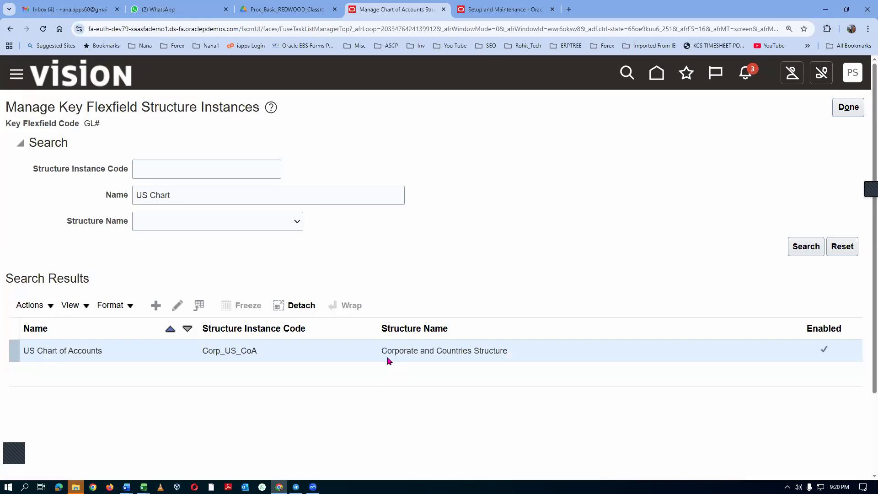
pyautogui.moveTo(383, 351); pyautogui.dragTo(511, 352)
pyautogui.hotkey('ctrl', 'c')
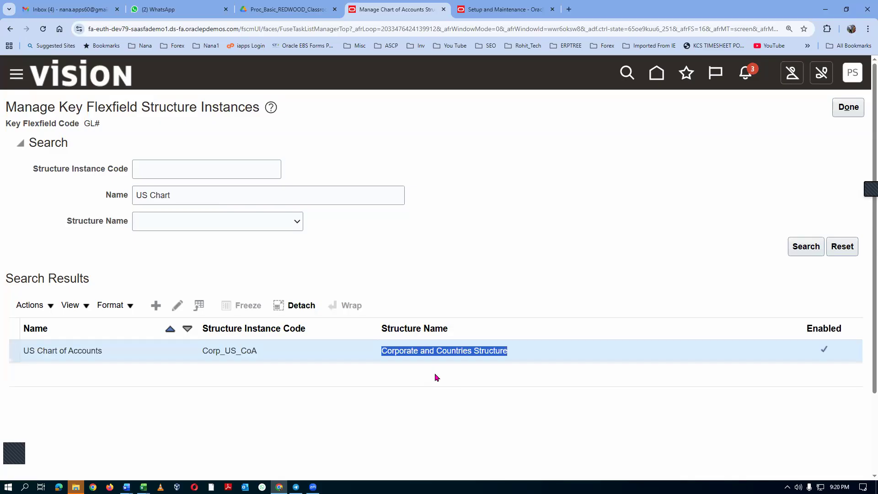
# Return to the key flexfield, find Corporate and Countries Structure under its structures, and open it to view its segments.
pyautogui.click(854, 111)
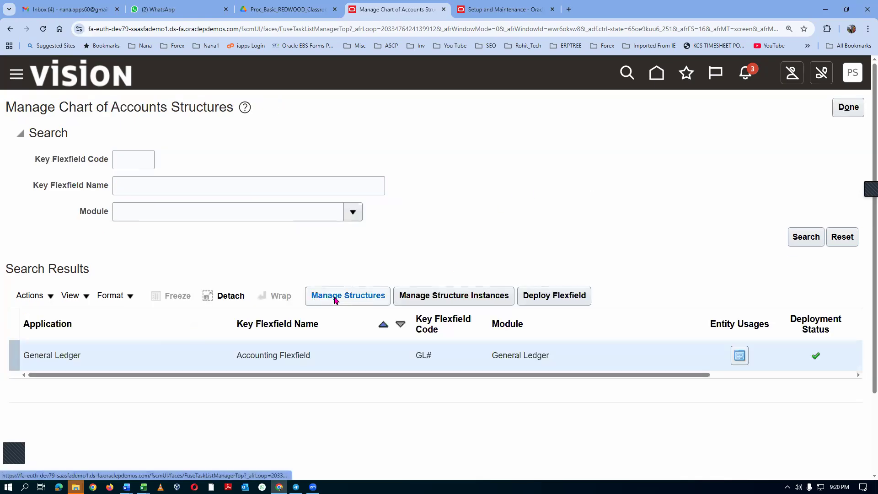
pyautogui.click(337, 301)
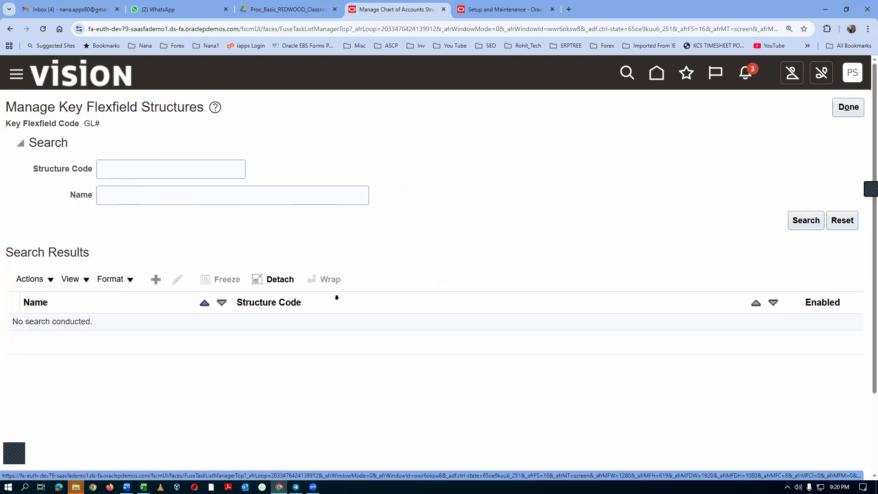
pyautogui.click(140, 198)
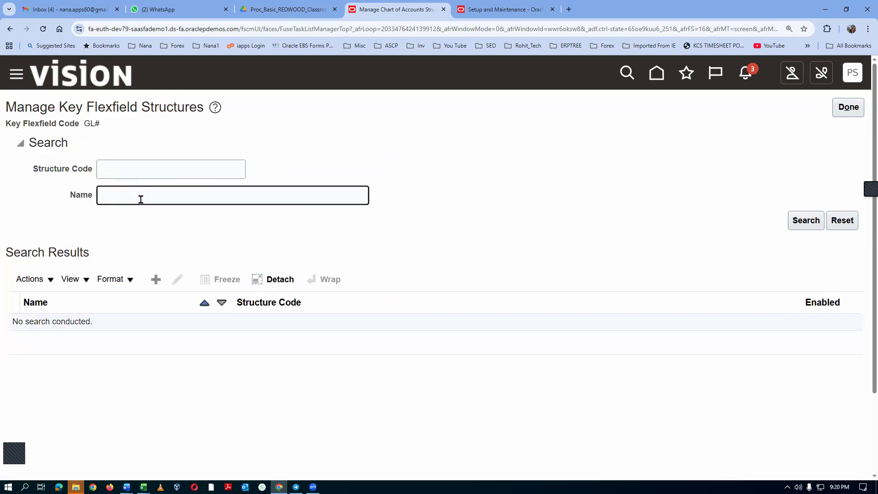
pyautogui.hotkey('ctrl', 'v')
pyautogui.click(806, 223)
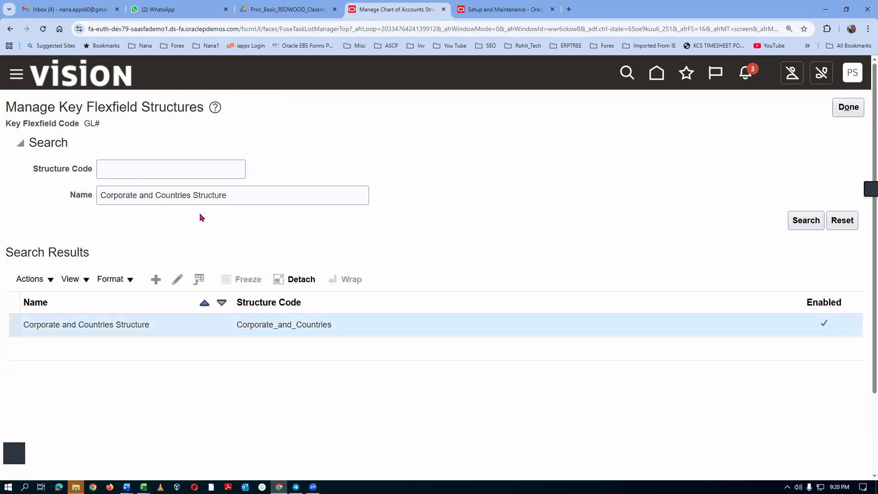
pyautogui.click(178, 279)
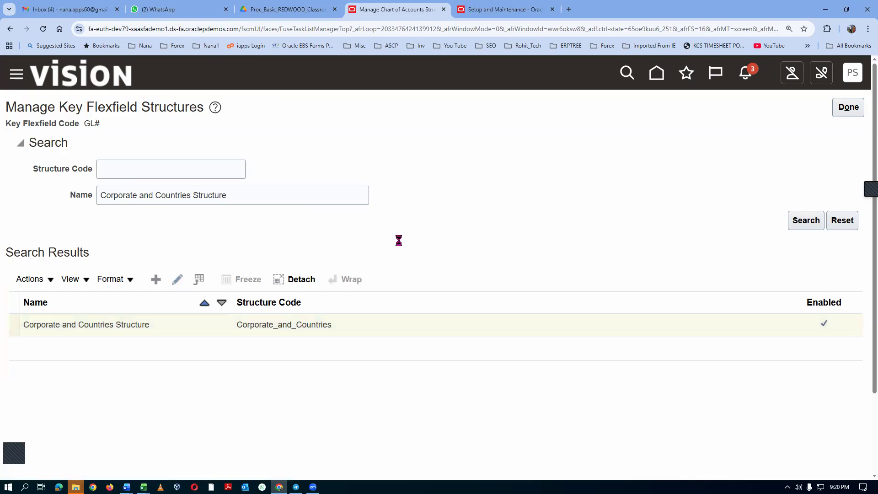
pyautogui.scroll(-1, 399, 244)
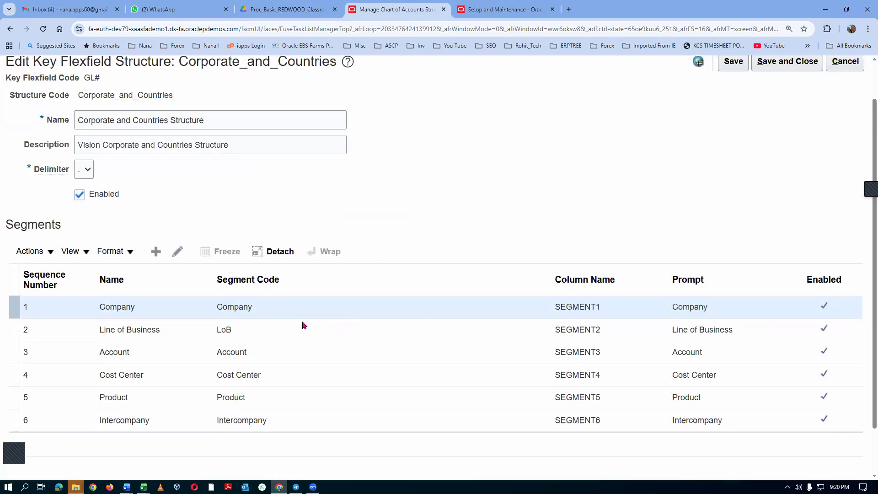
# Open the structure's Account segment and highlight its default value set code.
pyautogui.click(158, 355)
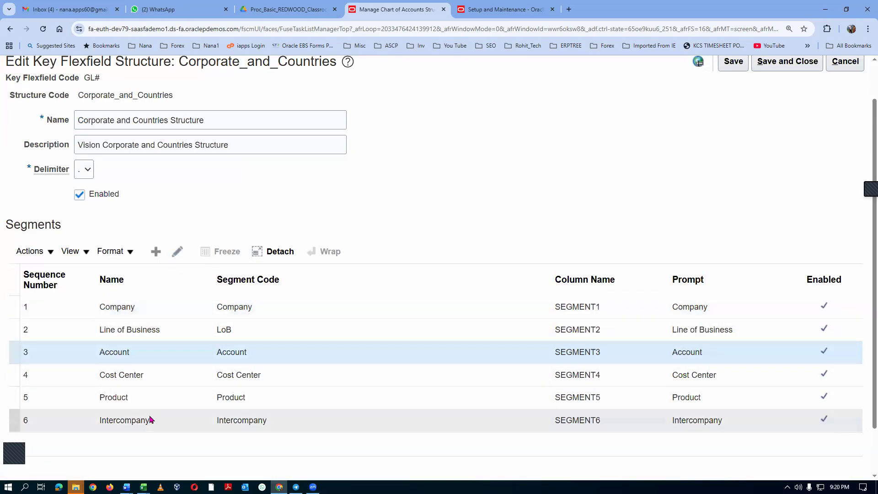
pyautogui.click(185, 256)
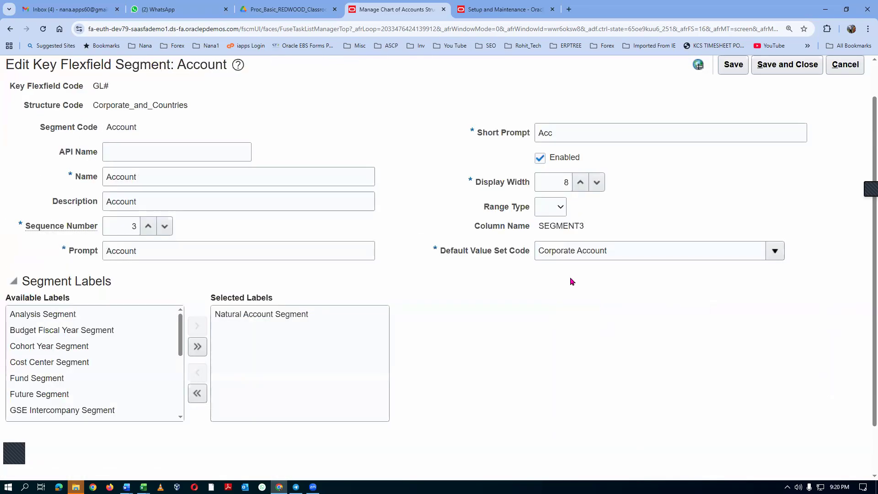
pyautogui.moveTo(617, 251); pyautogui.dragTo(536, 250)
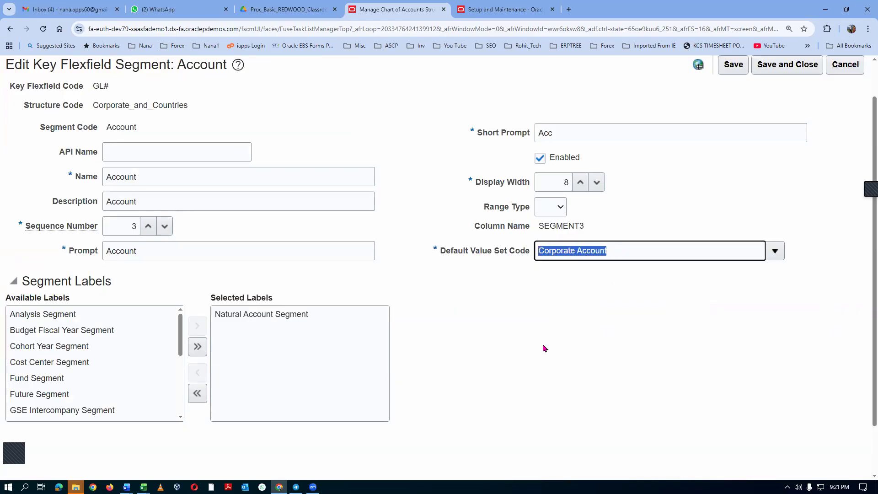
# Switch to the Fusion Purchasing Accounting document in Word to check the configured account values, and return to Oracle Fusion in Chrome.
pyautogui.hotkey('alt', 'Tab')
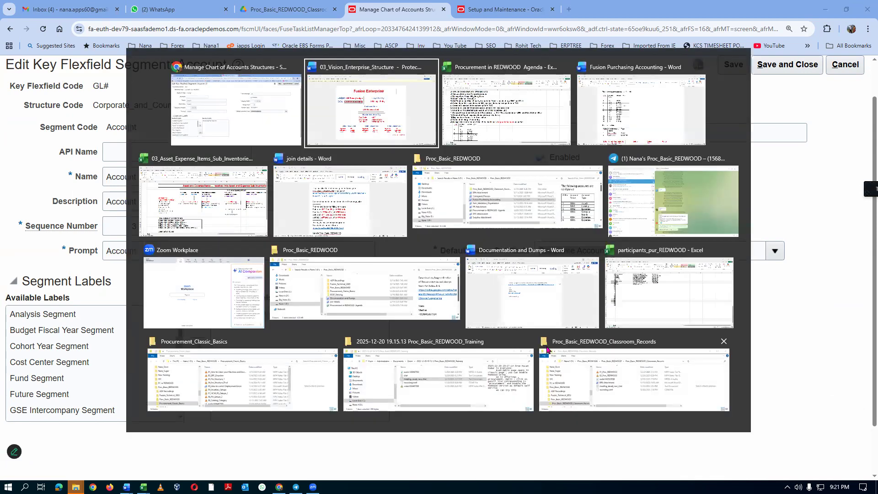
pyautogui.hotkey('alt', 'Tab')
pyautogui.hotkey('alt', 'Tab')
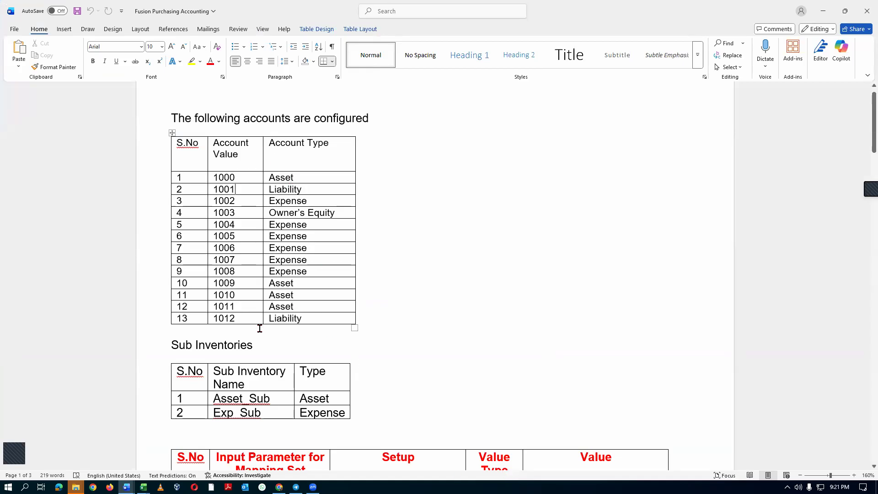
pyautogui.hotkey('alt', 'Tab')
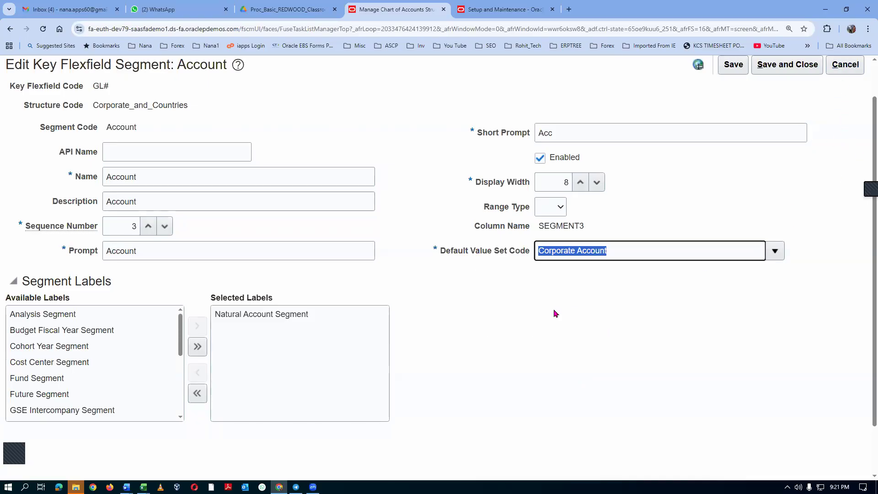
# Leave the Account segment and the chart of accounts structure pages without saving, back to the task search page.
pyautogui.click(841, 68)
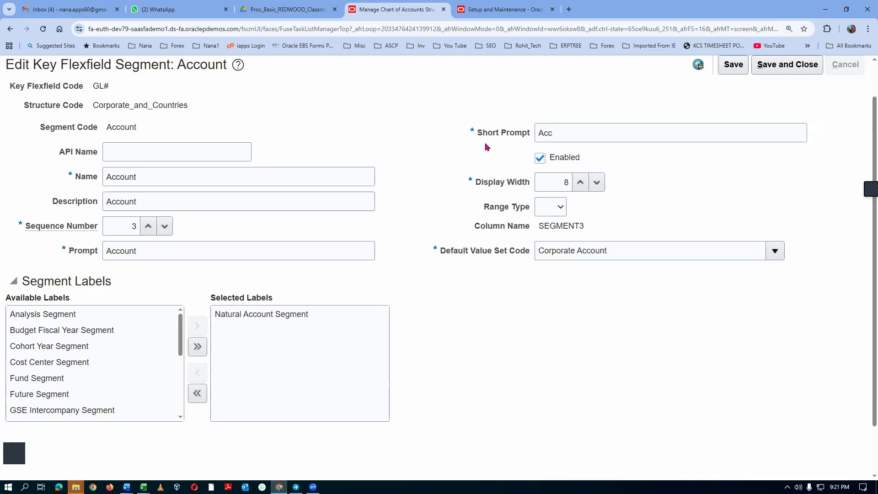
pyautogui.click(848, 68)
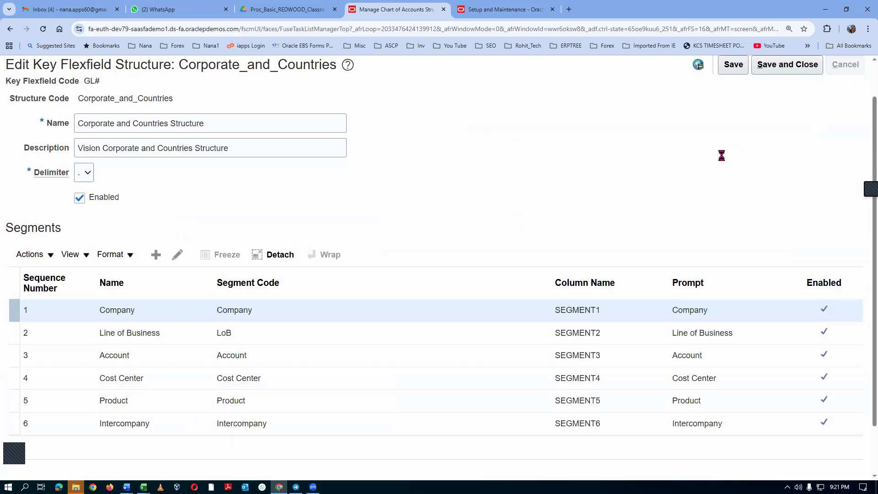
pyautogui.click(844, 70)
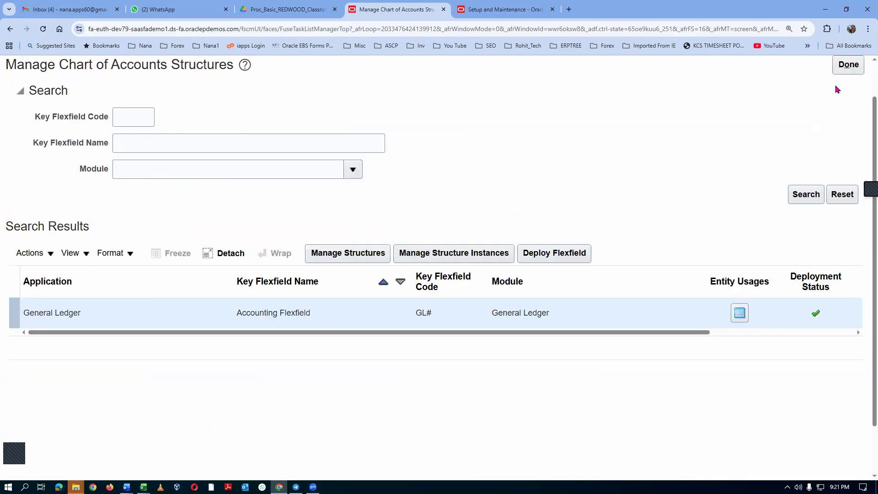
pyautogui.click(848, 67)
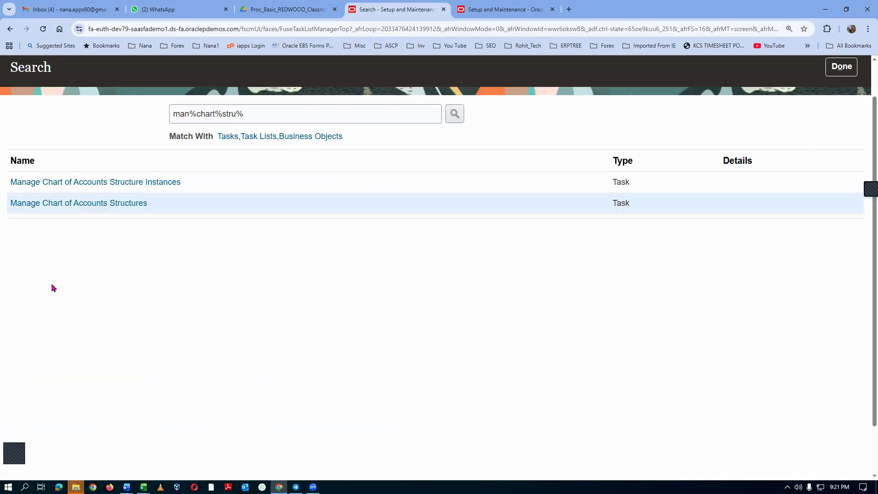
# Switch to the Procurement in REDWOOD Agenda workbook in Excel and review agenda item 48 with its table of account values.
pyautogui.hotkey('alt', 'Tab')
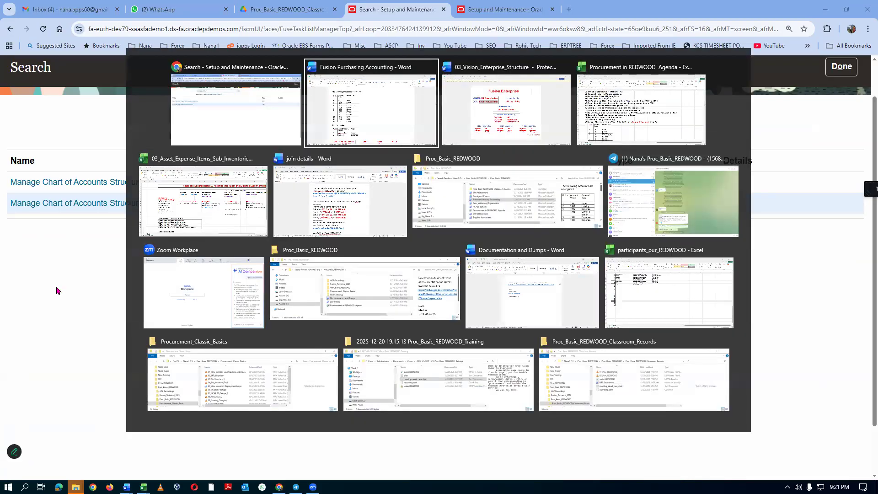
pyautogui.hotkey('alt', 'Tab')
pyautogui.hotkey('alt', 'Tab')
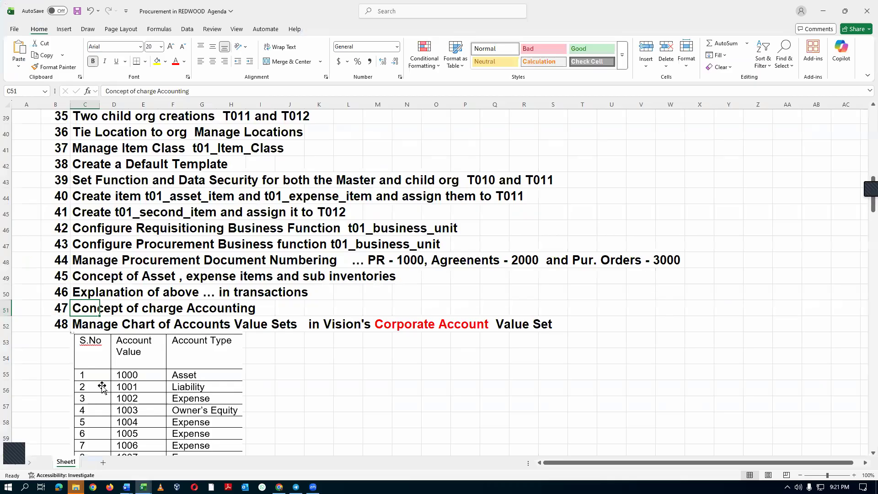
pyautogui.click(87, 326)
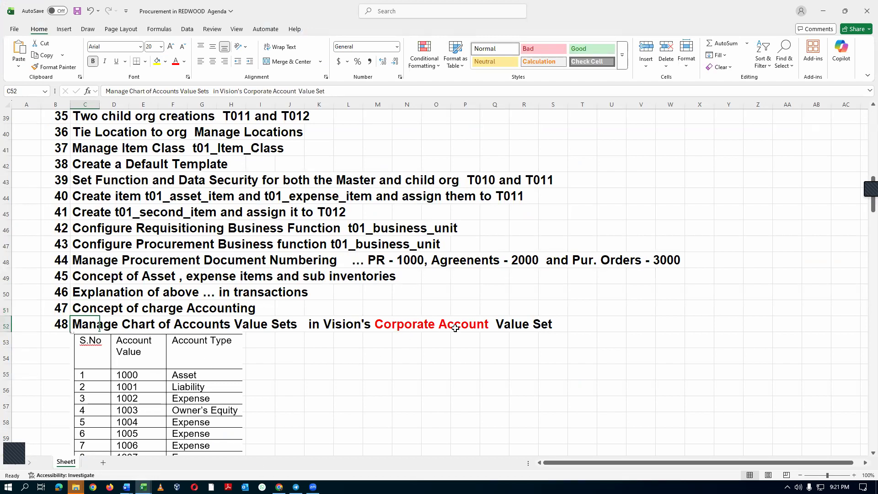
pyautogui.scroll(-2, 248, 446)
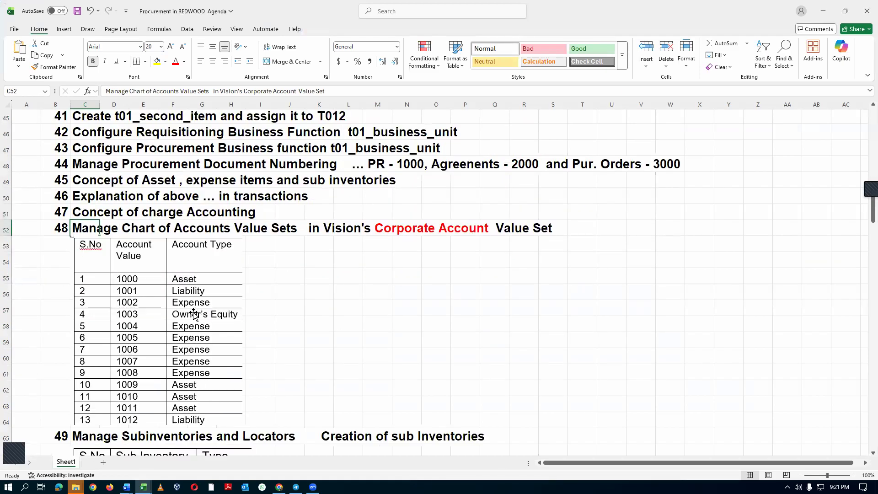
# Return to Oracle Fusion in Chrome, search the setup tasks for man%chart%value%set%, and open Manage Chart of Accounts Value Sets.
pyautogui.hotkey('alt', 'Tab')
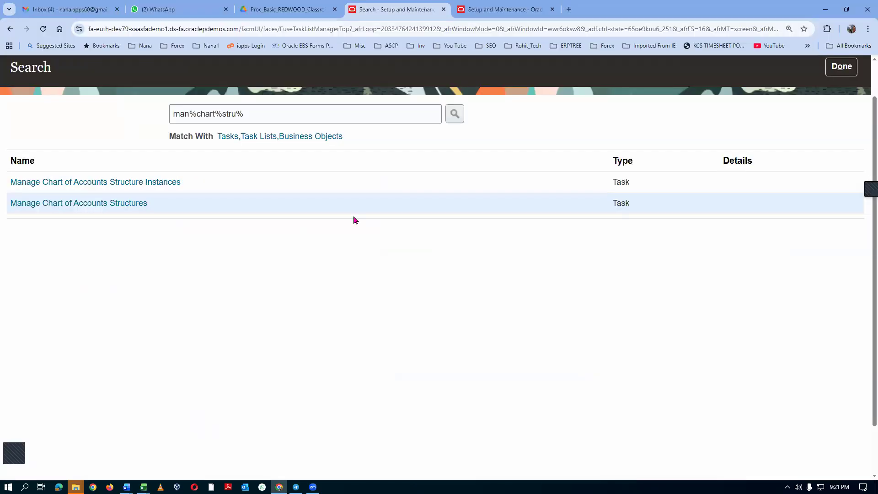
pyautogui.moveTo(253, 110); pyautogui.dragTo(152, 125)
pyautogui.write('m')
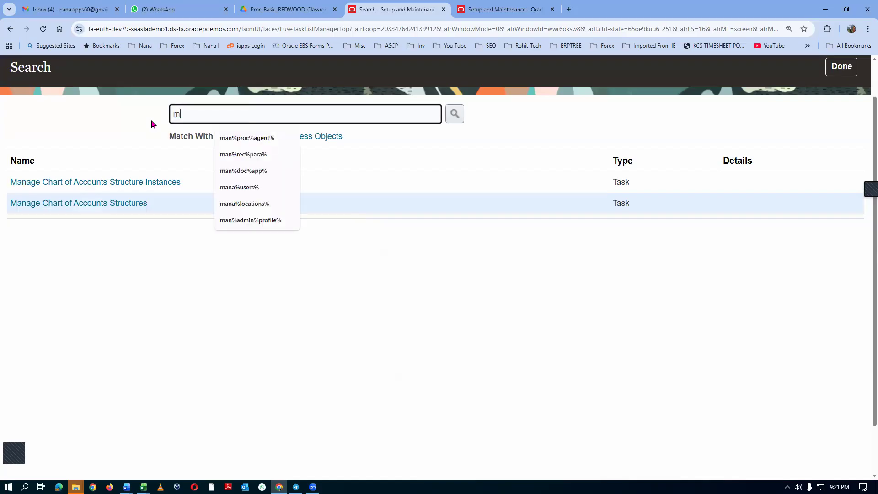
pyautogui.write('an%chart')
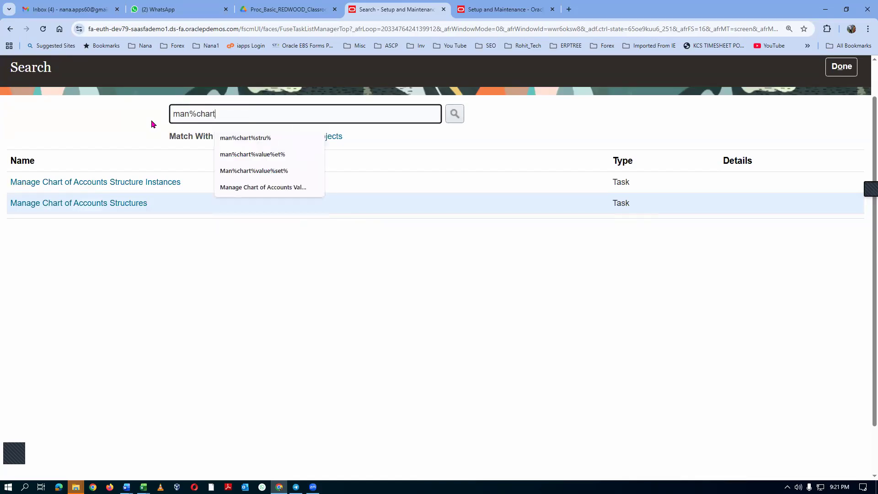
pyautogui.write('%value%set%')
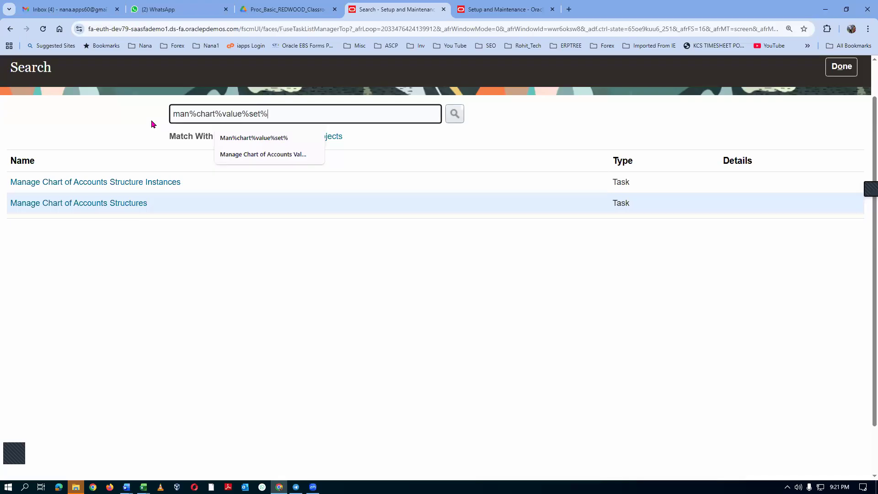
pyautogui.press('Return')
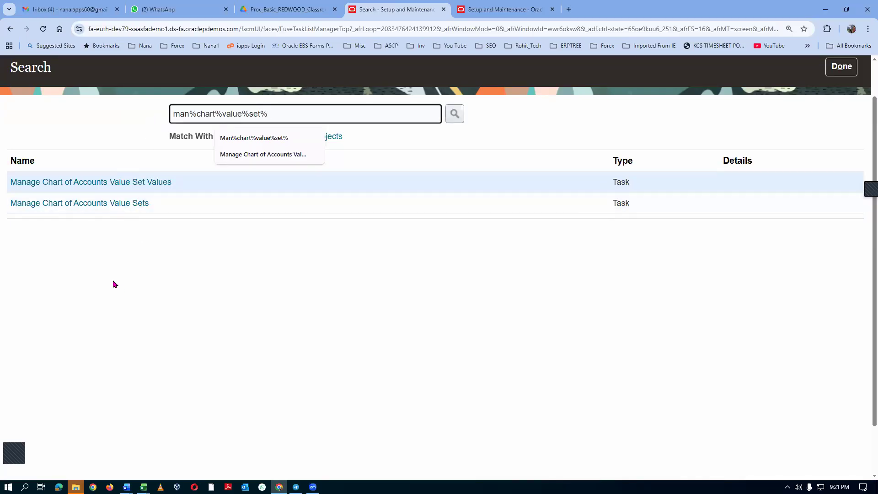
pyautogui.click(105, 204)
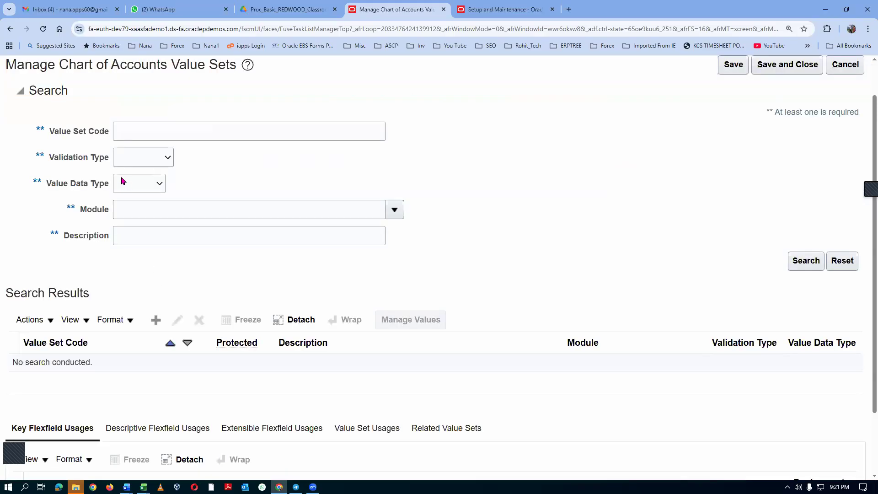
# Find the value set with code Corporate Account and open its values for managing.
pyautogui.click(126, 132)
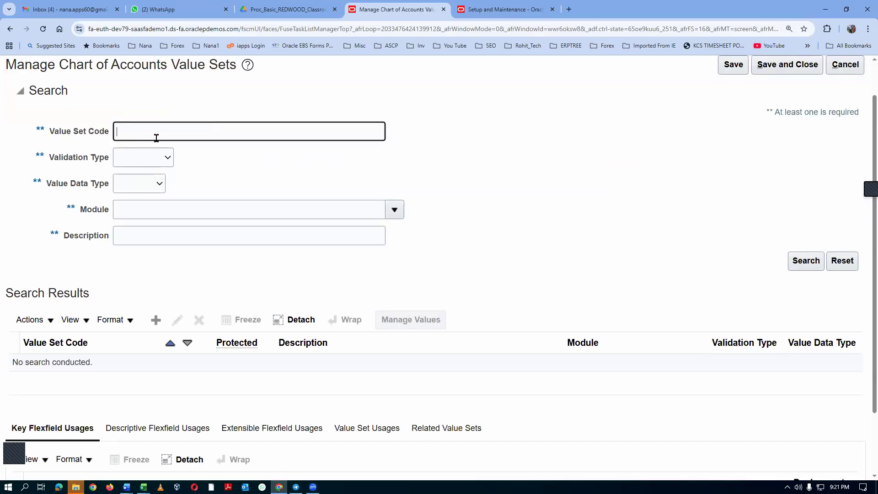
pyautogui.write('Corporate Account')
pyautogui.click(797, 263)
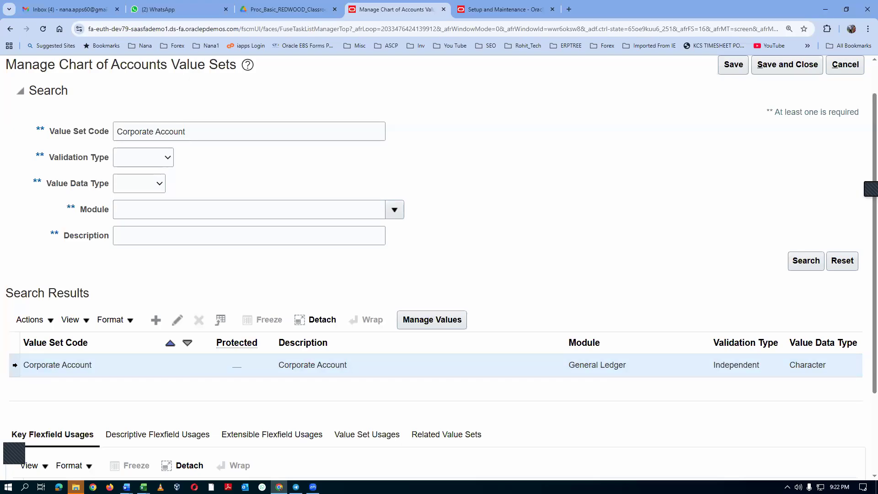
pyautogui.click(451, 321)
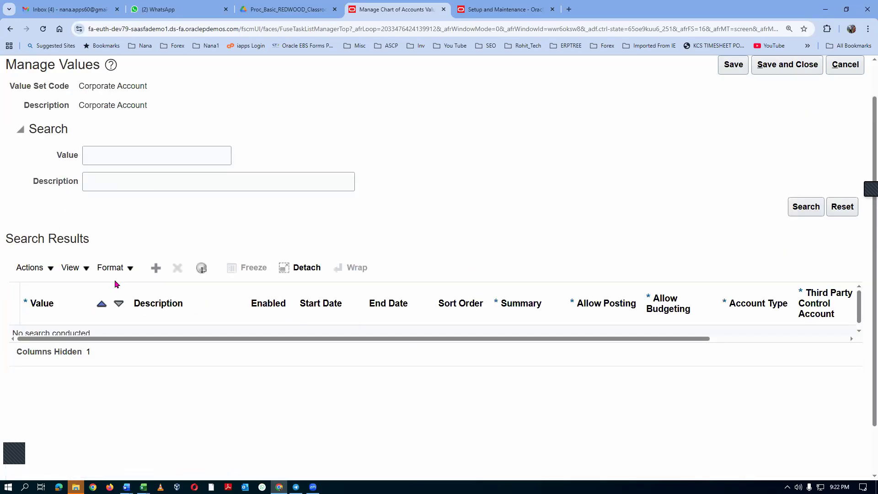
# Add account value 1000 with description "1000 Asset" and account type Asset, checking the agenda workbook in Excel for the value.
pyautogui.click(155, 269)
pyautogui.hotkey('alt', 'Tab')
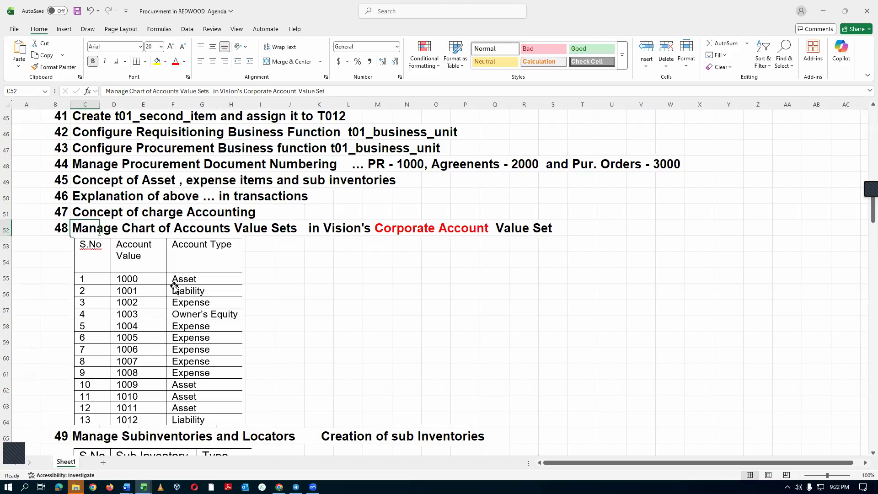
pyautogui.hotkey('alt', 'Tab')
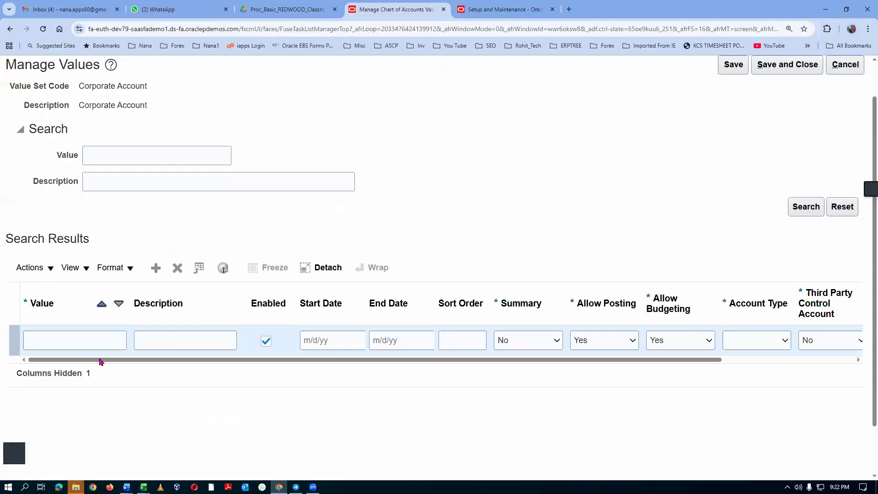
pyautogui.click(76, 341)
pyautogui.write('1000')
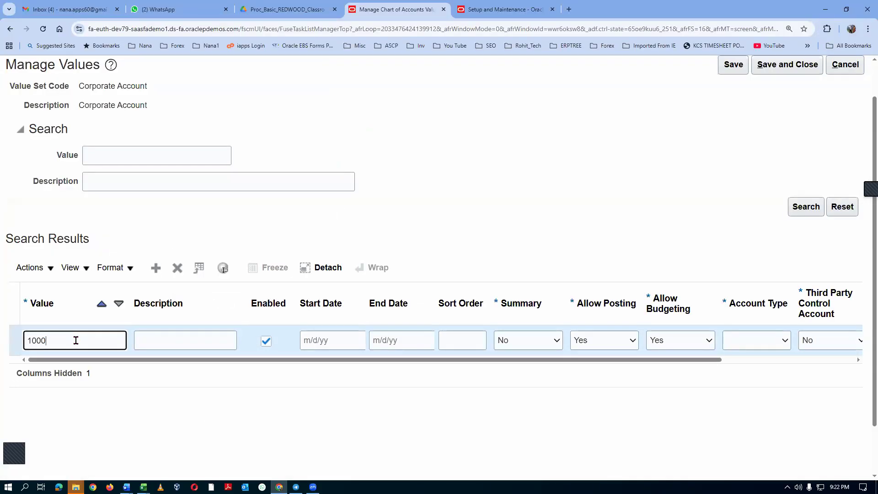
pyautogui.press('Tab')
pyautogui.write('100')
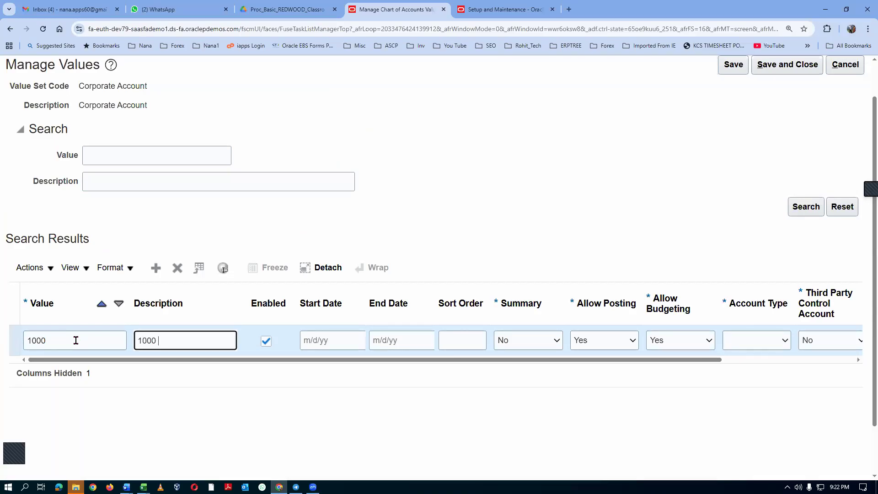
pyautogui.write('0 Asset')
pyautogui.click(757, 338)
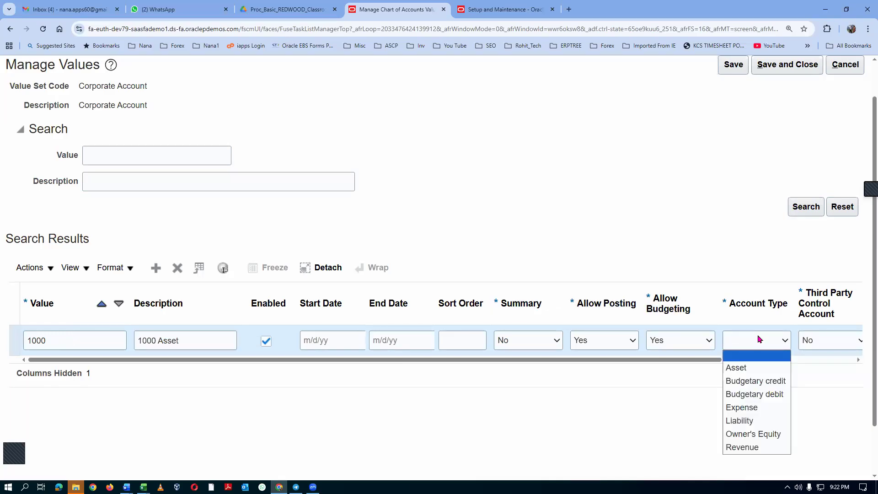
pyautogui.click(735, 367)
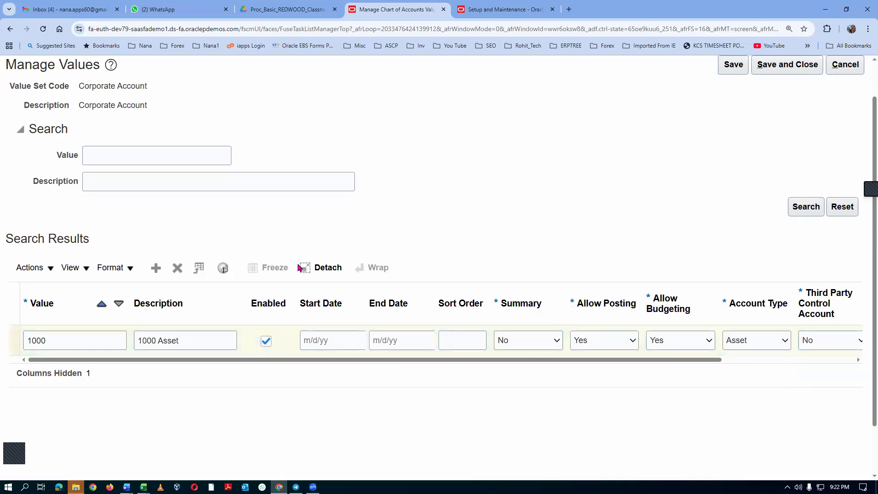
# Add account value 1001 with description "1001 Liability" and account type Liability, checking it against the agenda workbook in Excel.
pyautogui.click(156, 268)
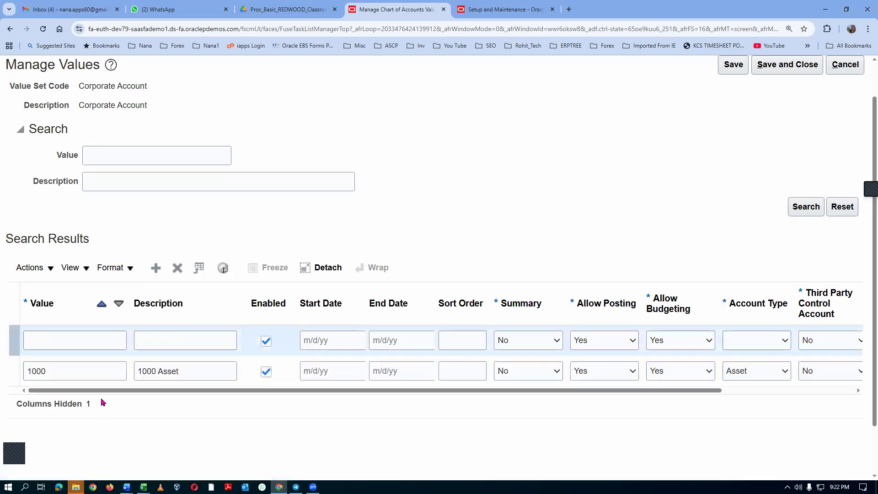
pyautogui.hotkey('alt', 'Tab')
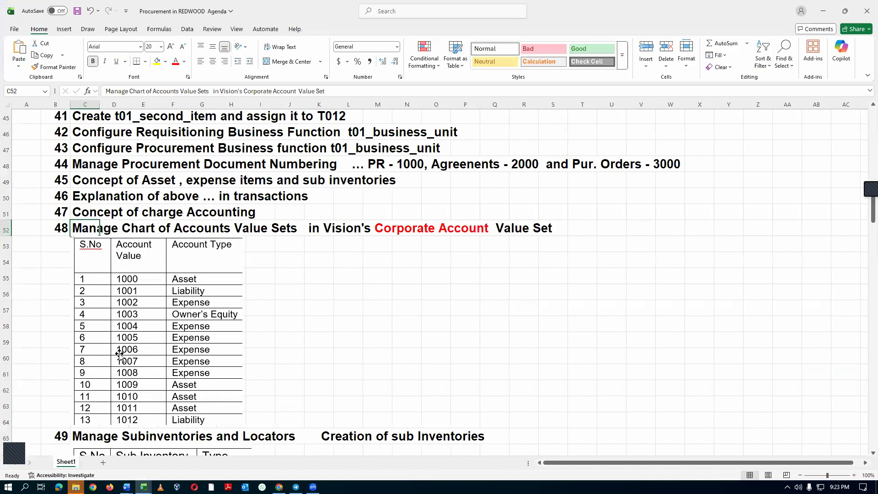
pyautogui.hotkey('alt', 'Tab')
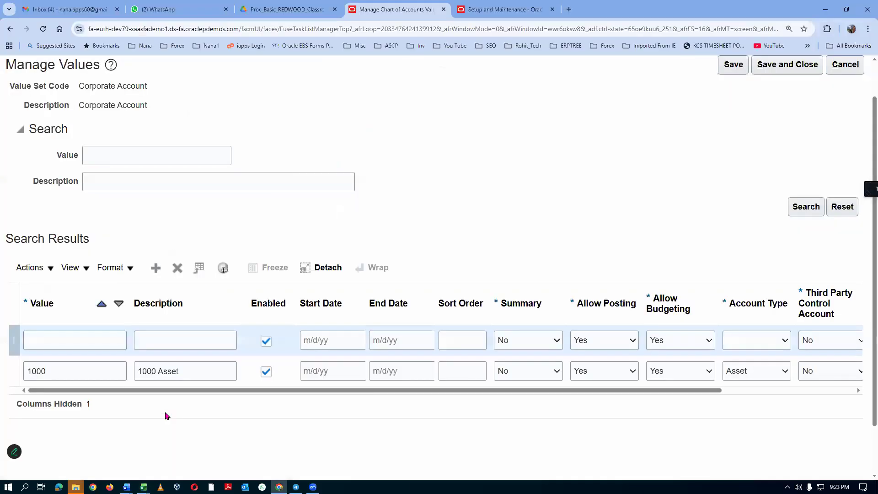
pyautogui.click(61, 345)
pyautogui.write('1001')
pyautogui.press('Tab')
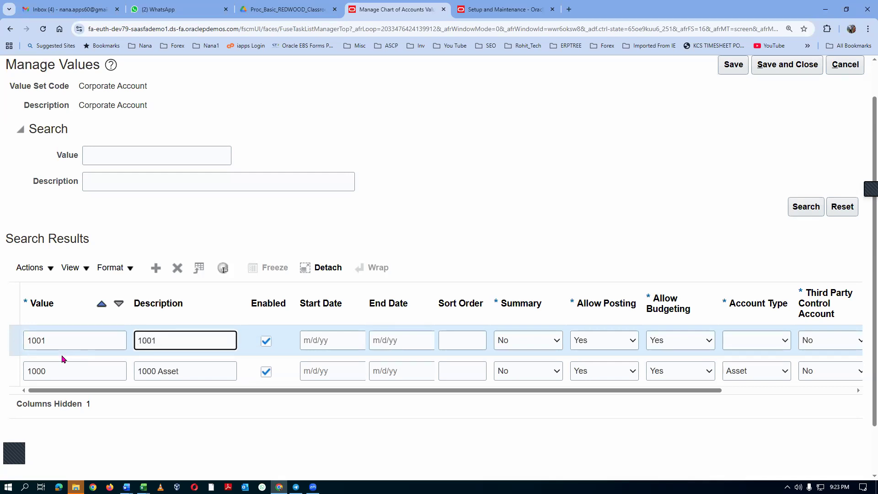
pyautogui.write('1001 Liability')
pyautogui.click(765, 340)
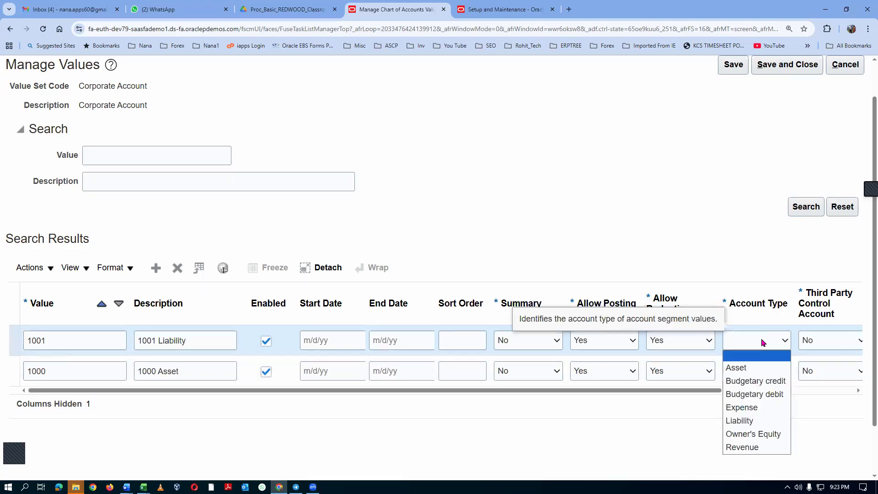
pyautogui.click(760, 419)
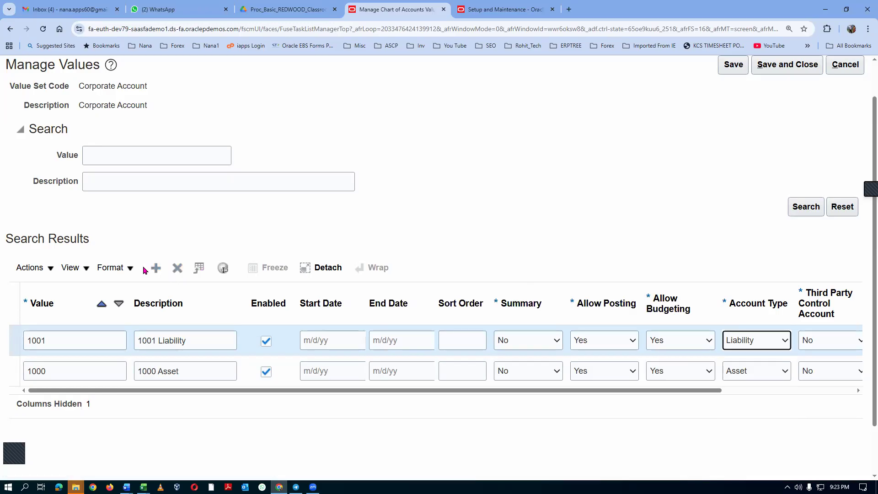
# Add account value 1002 with description "1002 expense" and account type Expense, checking the type in the agenda workbook in Excel.
pyautogui.click(154, 269)
pyautogui.click(89, 333)
pyautogui.write('1002')
pyautogui.press('Tab')
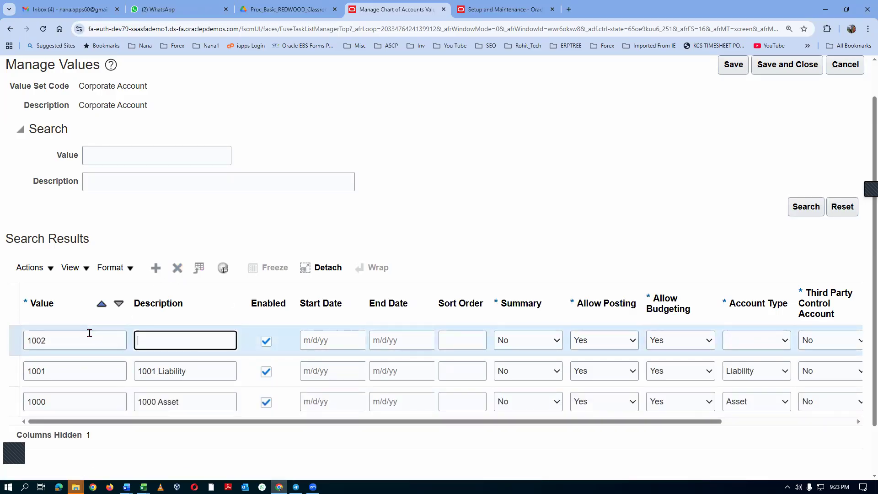
pyautogui.hotkey('alt', 'Tab')
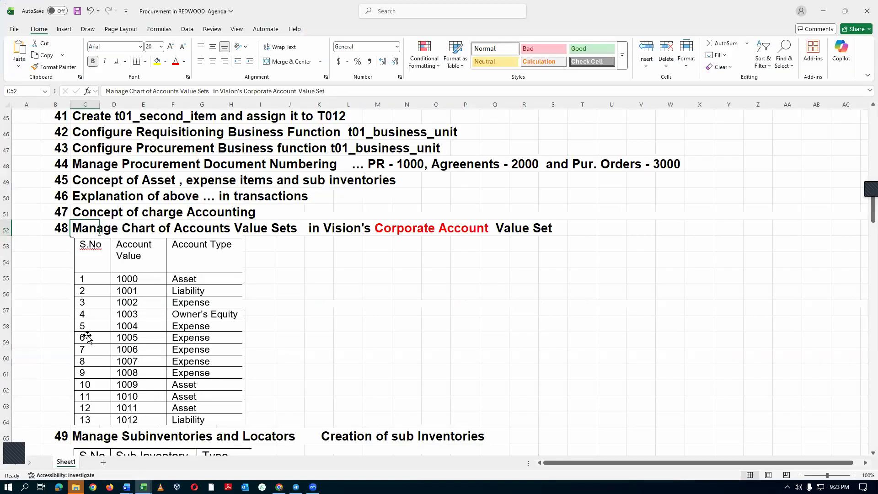
pyautogui.hotkey('alt', 'Tab')
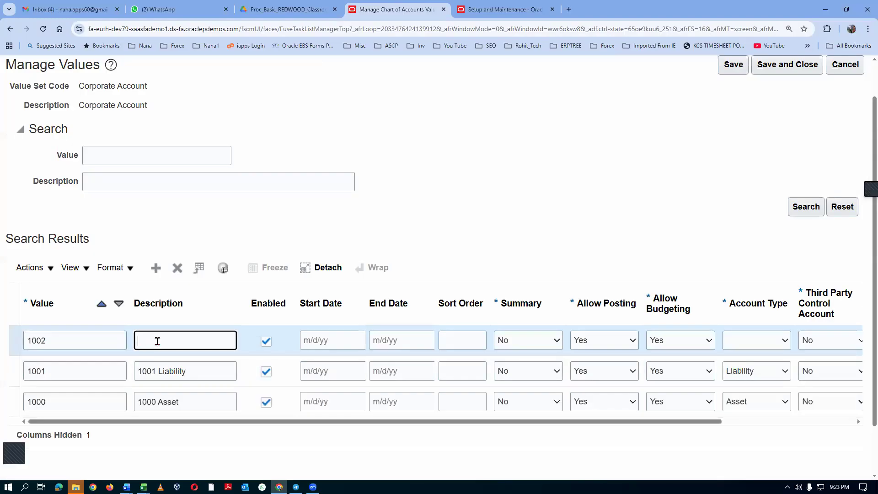
pyautogui.write('1002 expense')
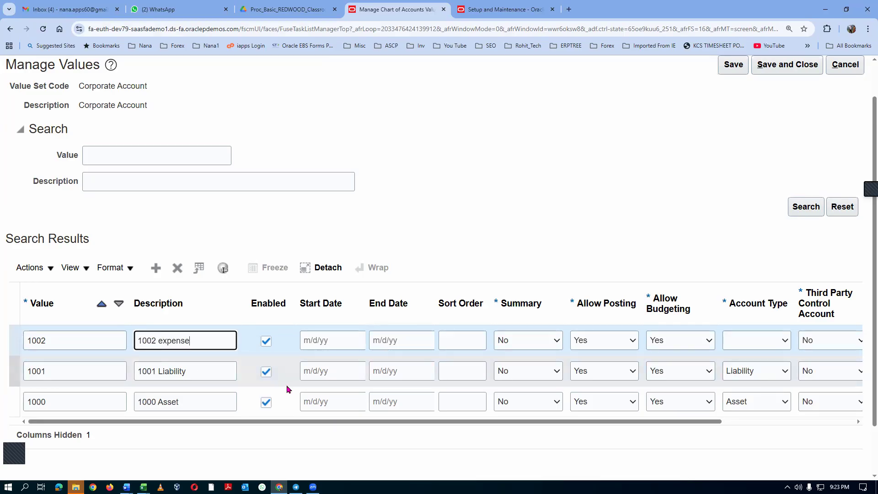
pyautogui.click(762, 342)
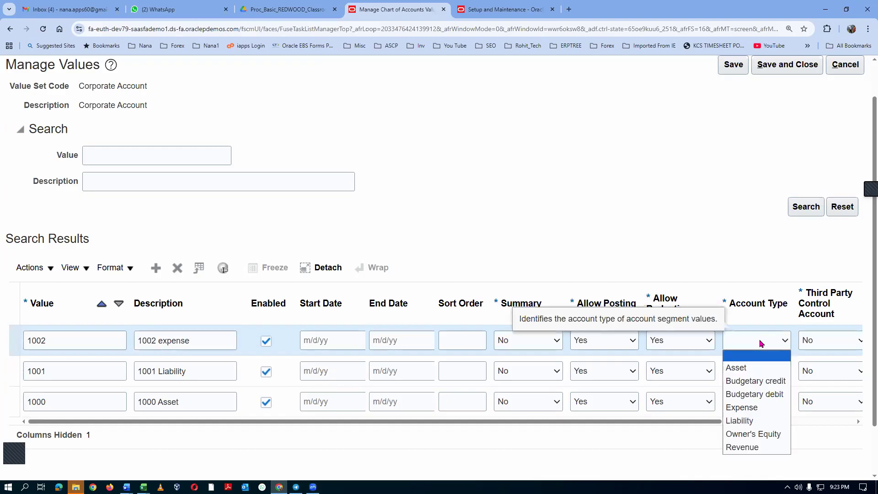
pyautogui.click(757, 408)
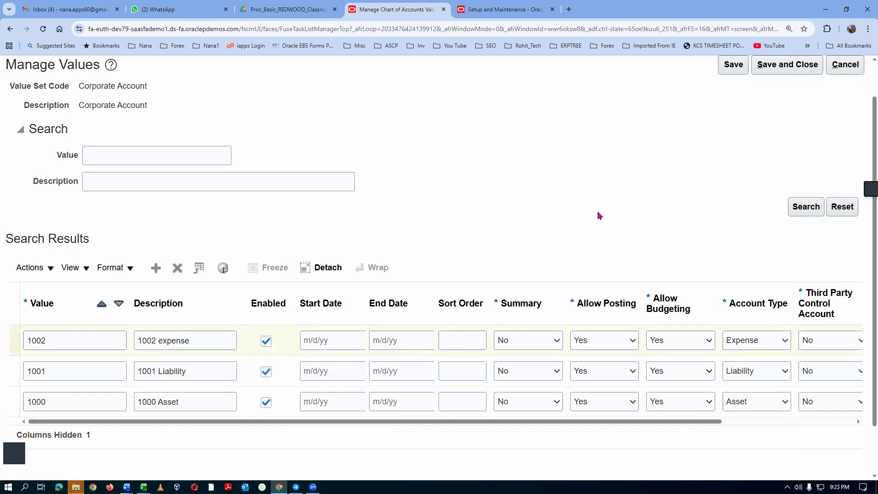
# Add account value 1003 with description "Owner's equity" and account type Owner's Equity, following the agenda workbook in Excel.
pyautogui.click(156, 268)
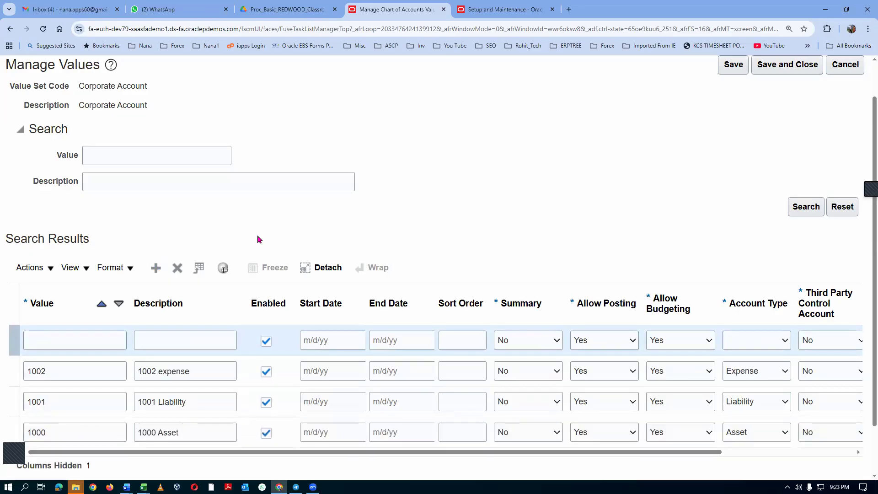
pyautogui.hotkey('alt', 'Tab')
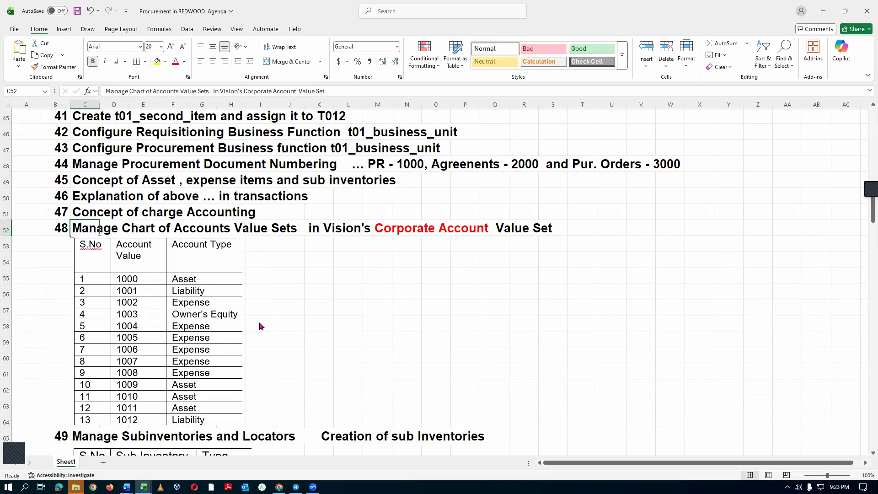
pyautogui.hotkey('alt', 'Tab')
pyautogui.click(68, 345)
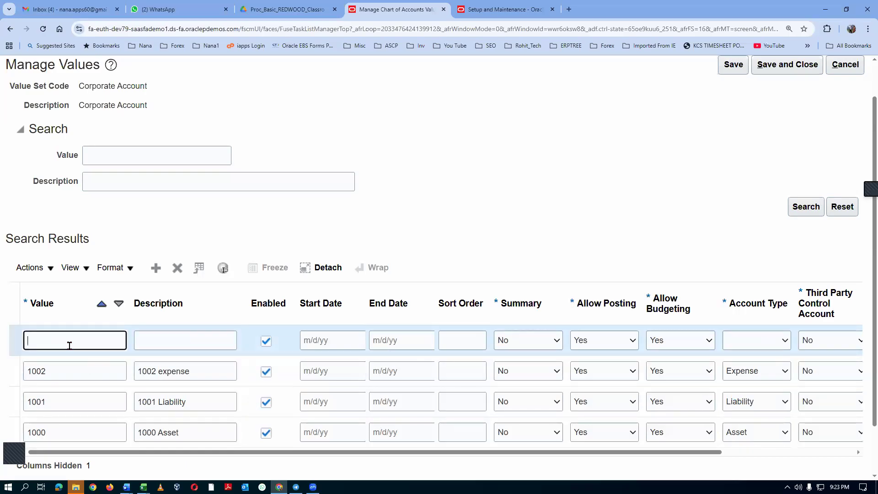
pyautogui.write('1003')
pyautogui.press('Tab')
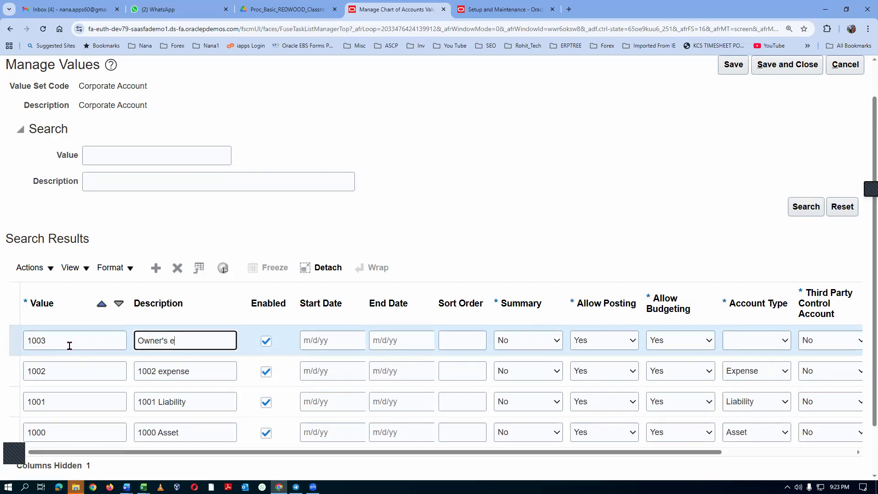
pyautogui.write("Owner's equity")
pyautogui.click(784, 340)
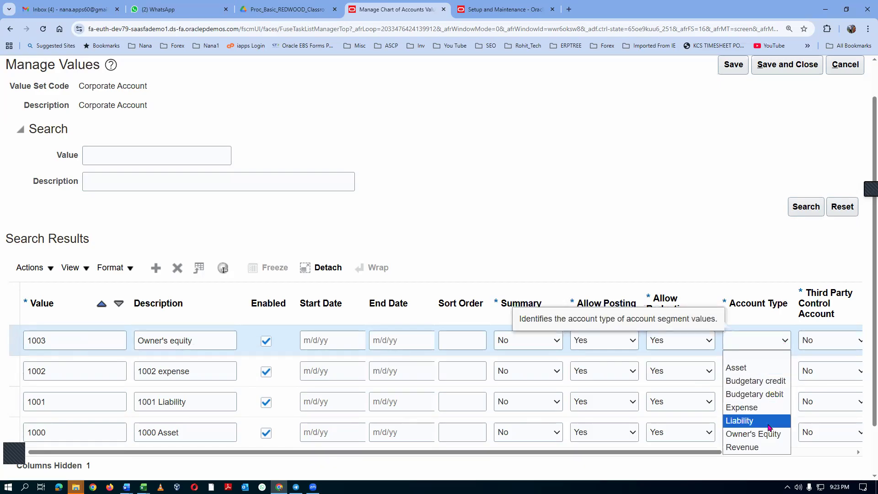
pyautogui.click(753, 433)
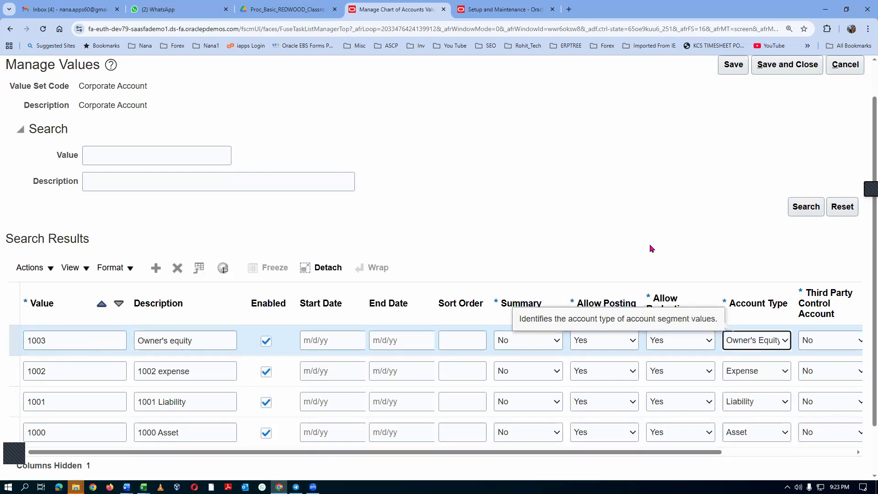
# Add account value 1004 with description "1004 expense" and account type Expense, following the agenda workbook in Excel.
pyautogui.click(156, 268)
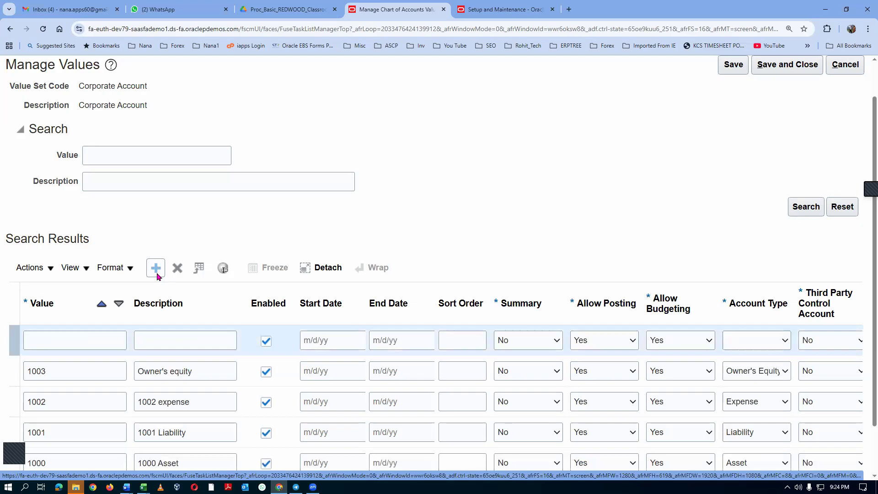
pyautogui.hotkey('alt', 'Tab')
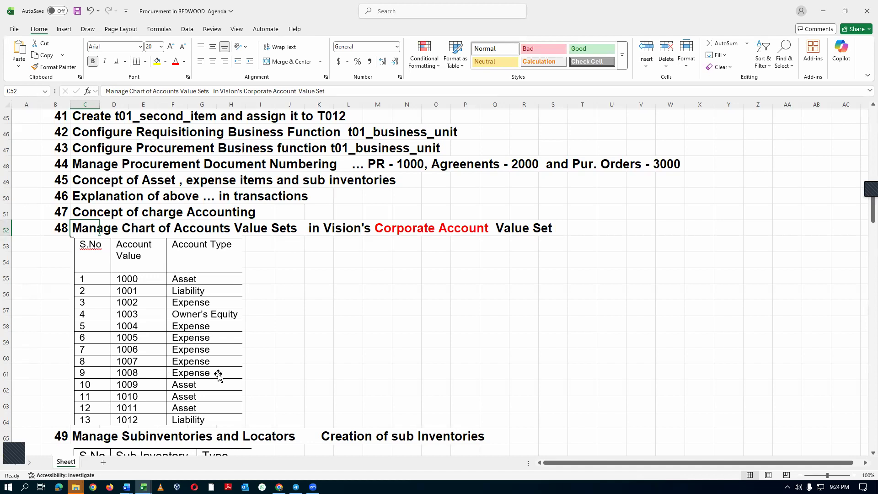
pyautogui.hotkey('alt', 'Tab')
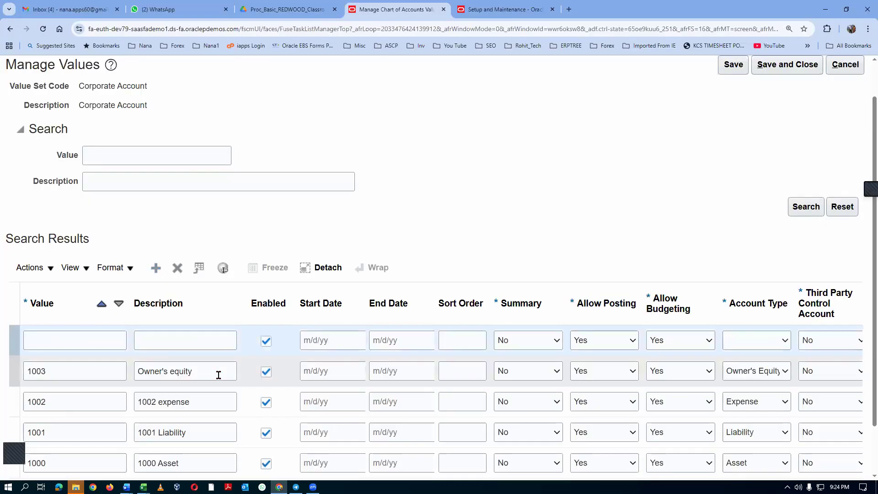
pyautogui.click(61, 343)
pyautogui.write('1004')
pyautogui.press('Tab')
pyautogui.write('100')
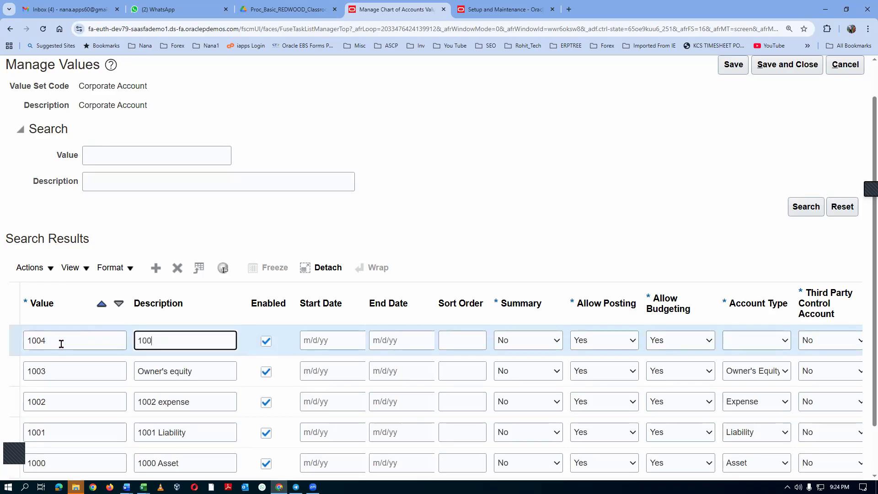
pyautogui.write('4 expense')
pyautogui.click(784, 340)
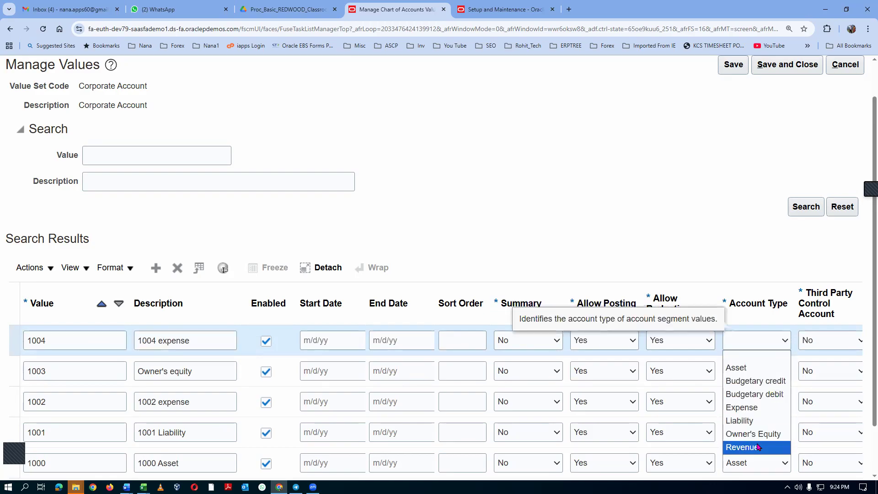
pyautogui.click(756, 407)
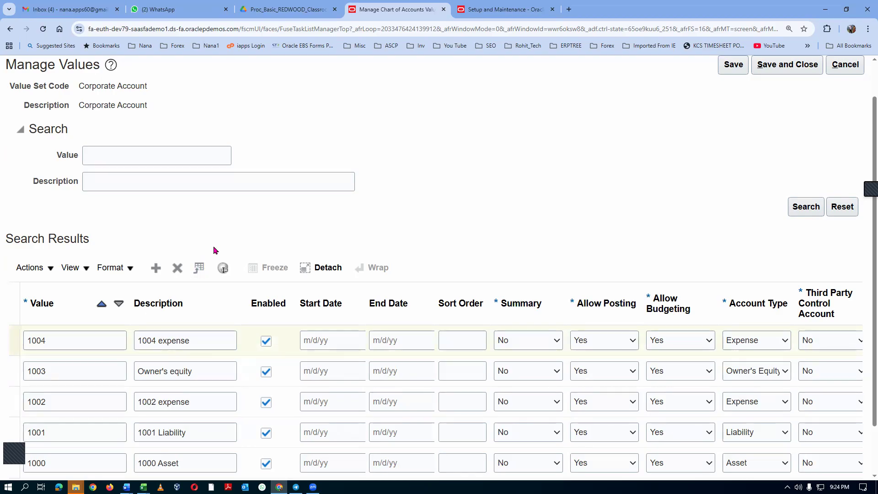
# Add account value 1005 with description "1005 expense" and account type Expense.
pyautogui.click(155, 268)
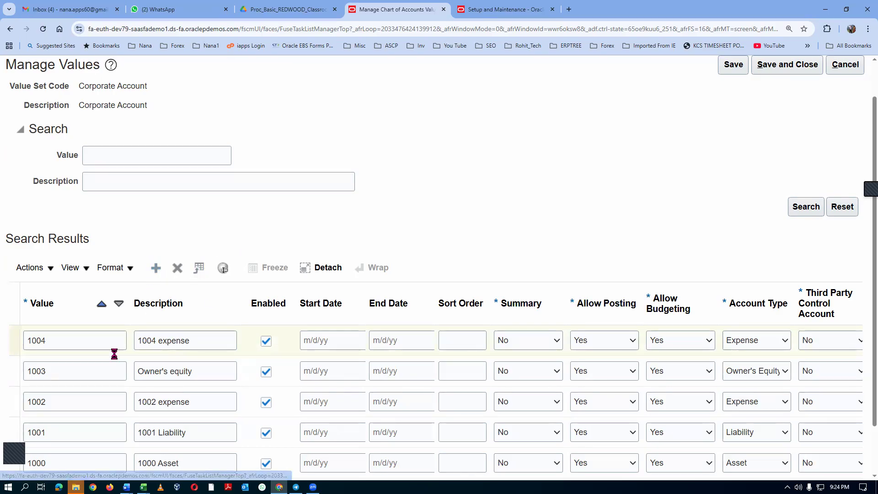
pyautogui.click(88, 341)
pyautogui.write('1005')
pyautogui.press('Tab')
pyautogui.write('1005 ex')
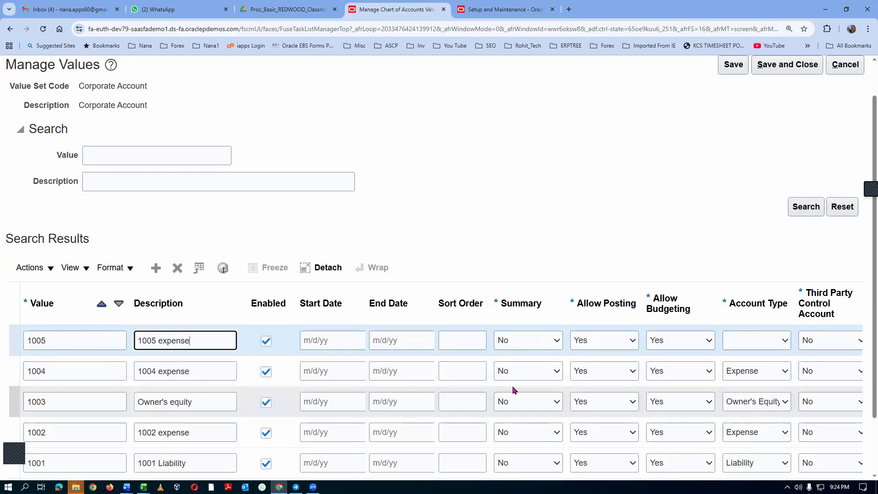
pyautogui.click(743, 343)
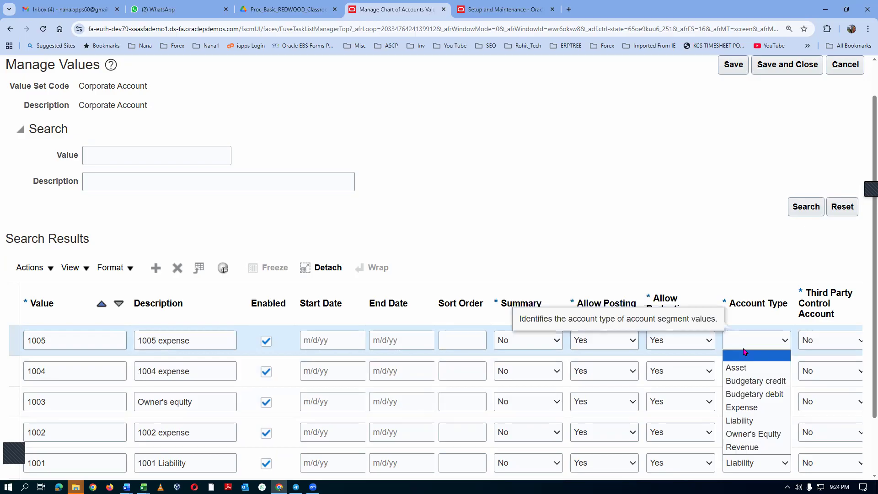
pyautogui.click(752, 412)
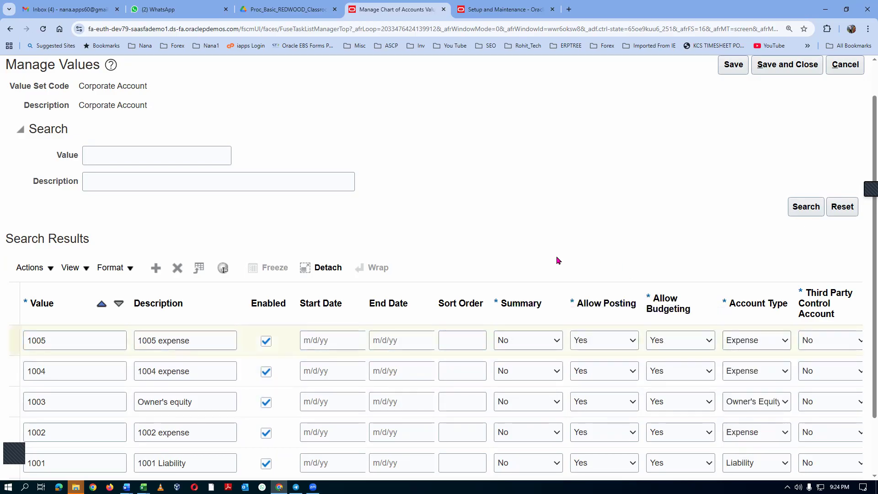
# Add account value 1006 with description "1006 expense" and account type Expense.
pyautogui.click(156, 267)
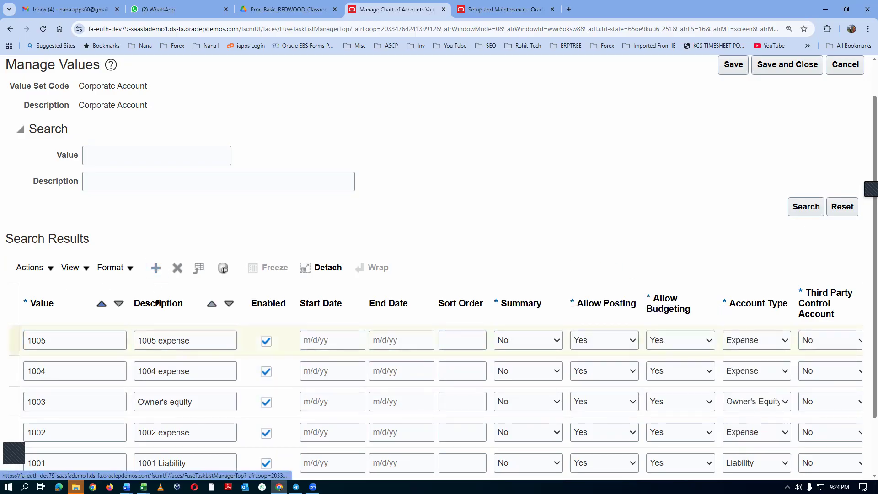
pyautogui.click(75, 340)
pyautogui.write('1006')
pyautogui.press('Tab')
pyautogui.write('1006 ')
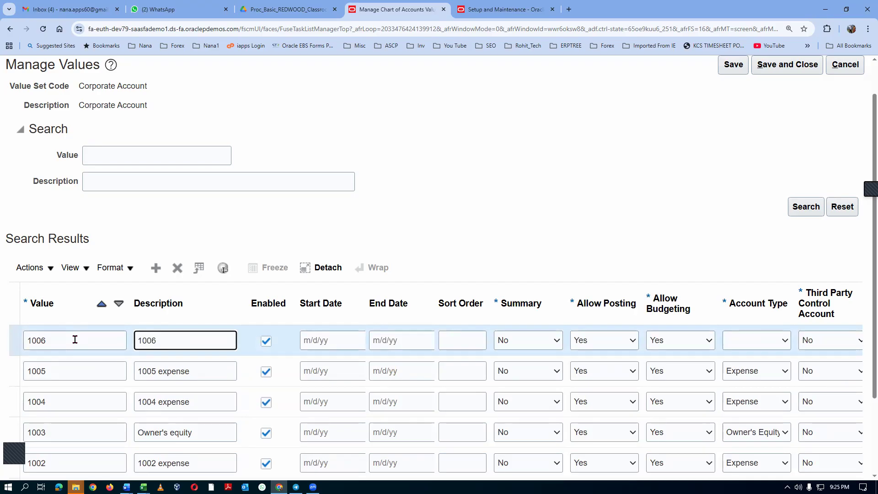
pyautogui.write('expense')
pyautogui.click(771, 347)
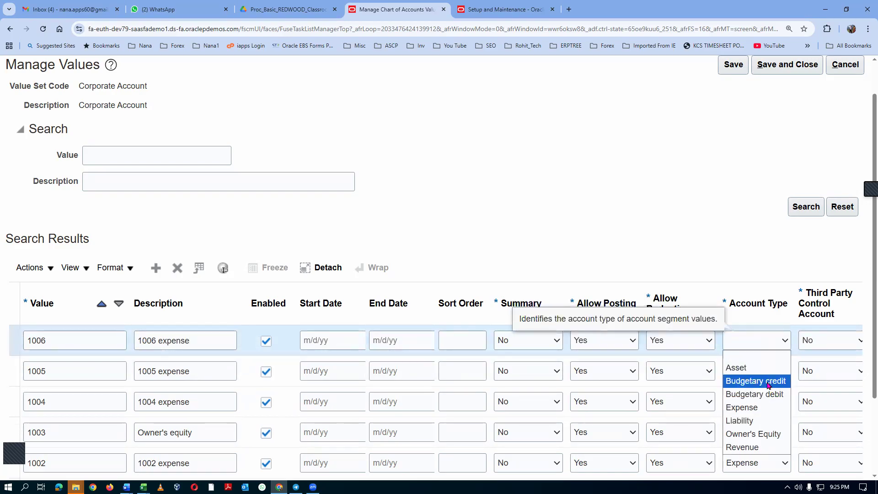
pyautogui.click(742, 406)
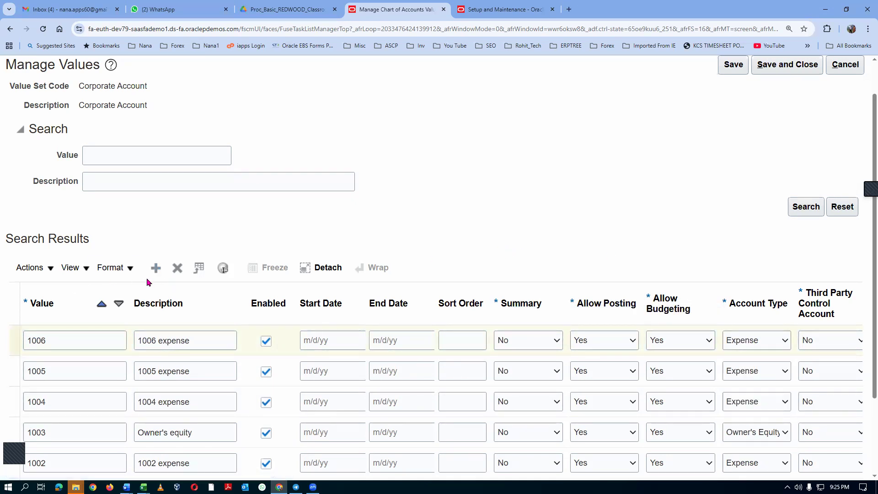
# Add account value 1007 with description "1007" and account type Expense.
pyautogui.click(99, 341)
pyautogui.write('1007')
pyautogui.press('Tab')
pyautogui.write('100')
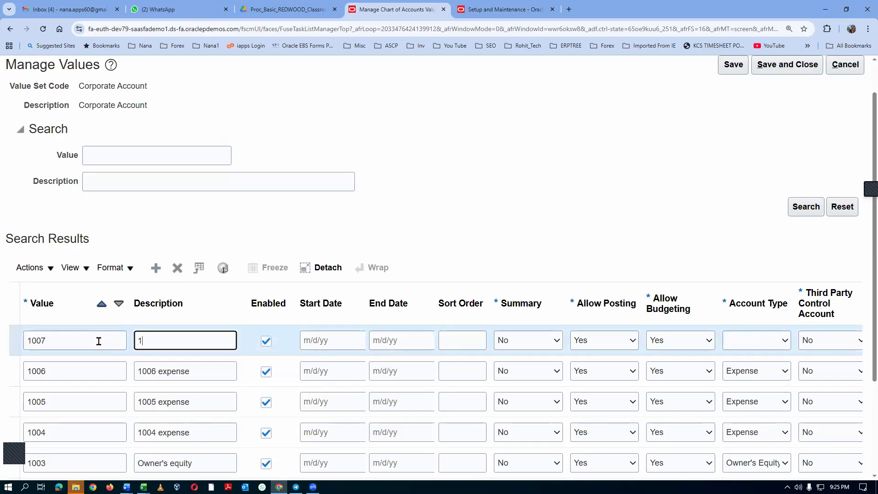
pyautogui.write('7')
pyautogui.press('Tab')
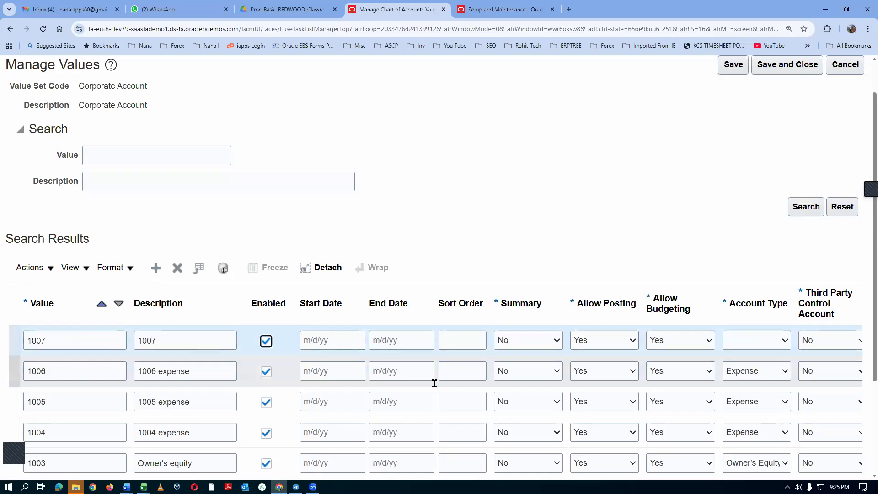
pyautogui.click(741, 349)
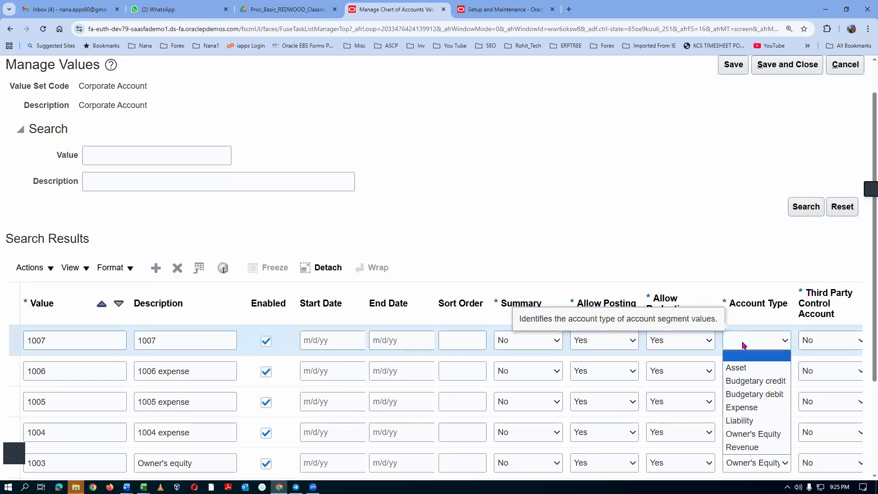
pyautogui.click(753, 407)
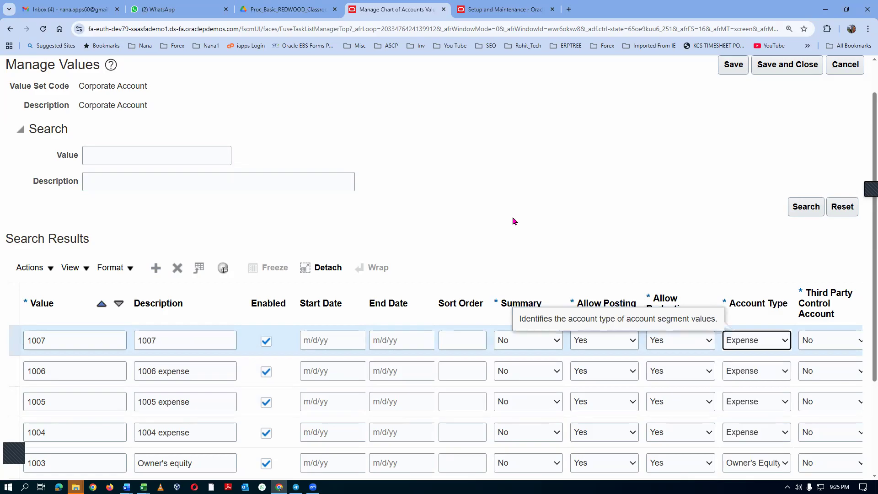
# Add account value 1008 with description "1008" and account type Expense.
pyautogui.click(156, 268)
pyautogui.click(82, 336)
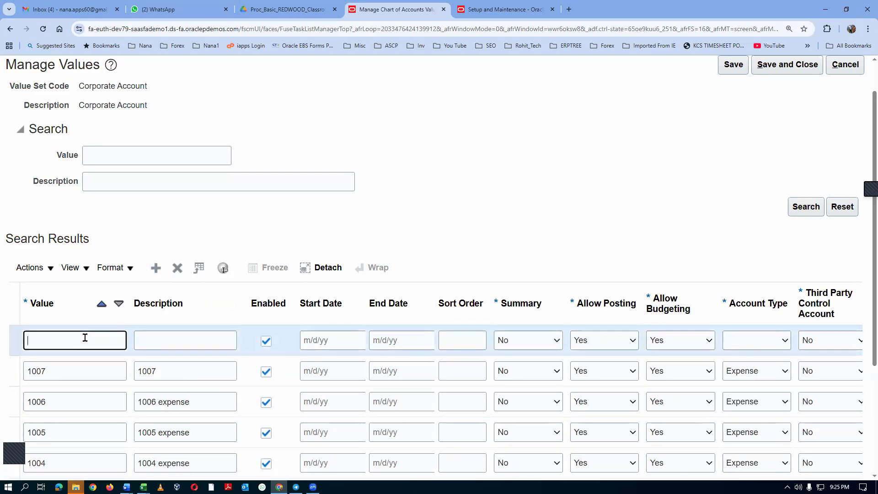
pyautogui.write('1008')
pyautogui.press('Tab')
pyautogui.write('1008')
pyautogui.press('Tab')
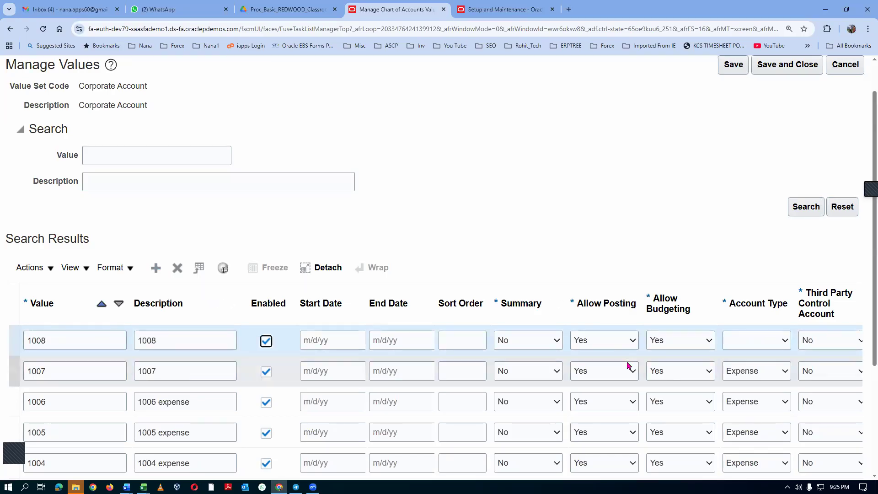
pyautogui.click(761, 345)
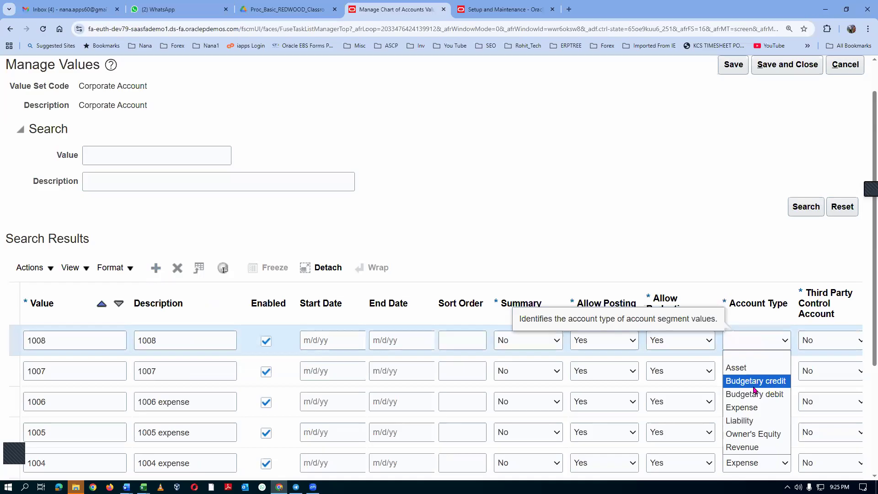
pyautogui.click(750, 407)
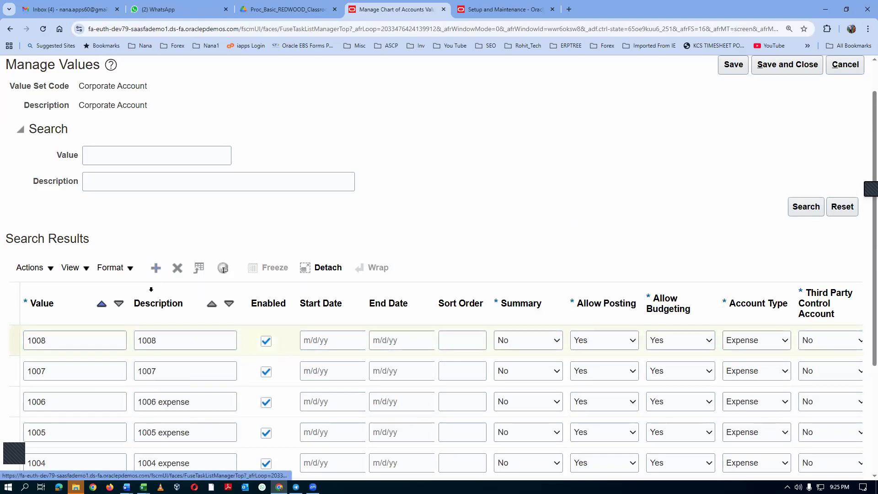
# Add account value 1009 with description "1009 asset" and account type Asset, checking the type in the agenda workbook in Excel.
pyautogui.click(156, 268)
pyautogui.click(97, 338)
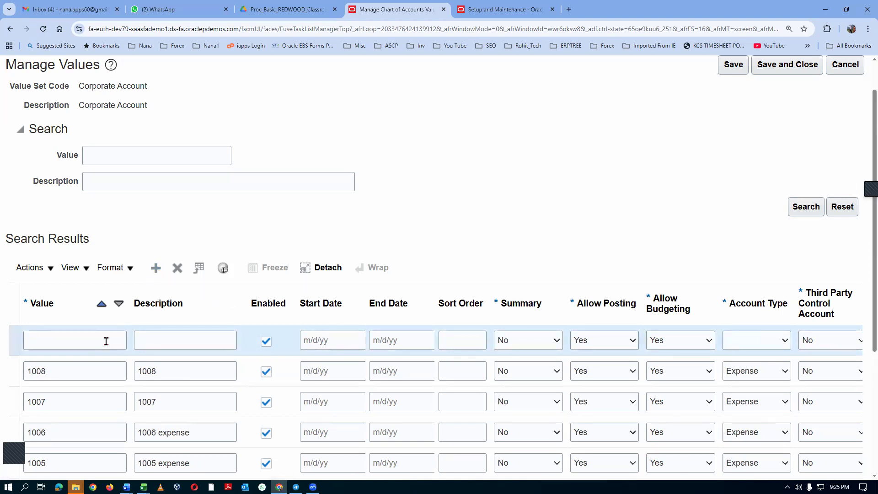
pyautogui.hotkey('alt', 'Tab')
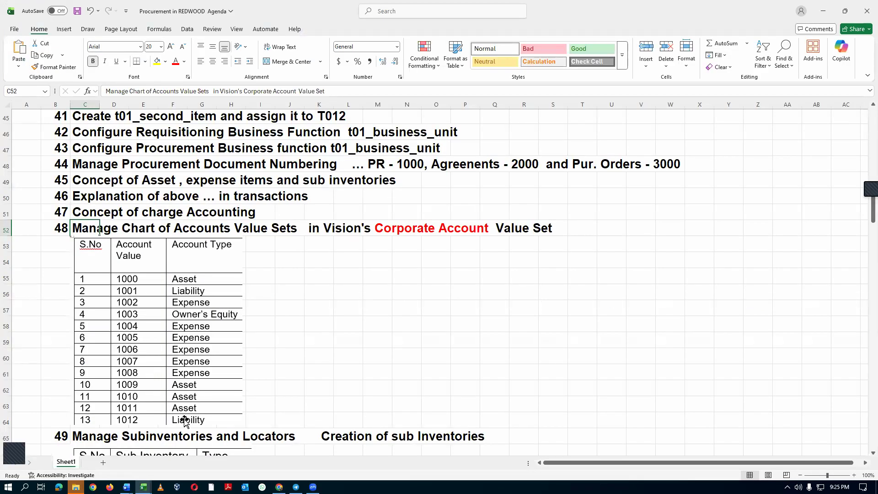
pyautogui.hotkey('alt', 'Tab')
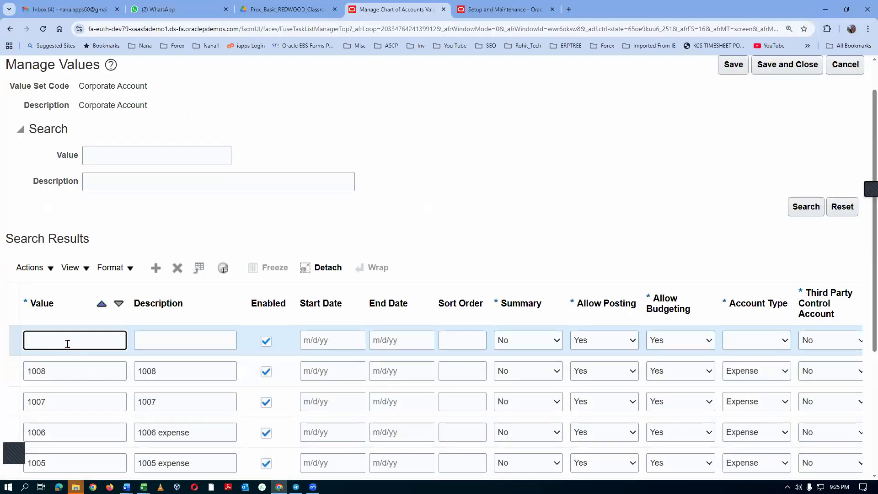
pyautogui.write('009')
pyautogui.press('Tab')
pyautogui.write('1009 asse')
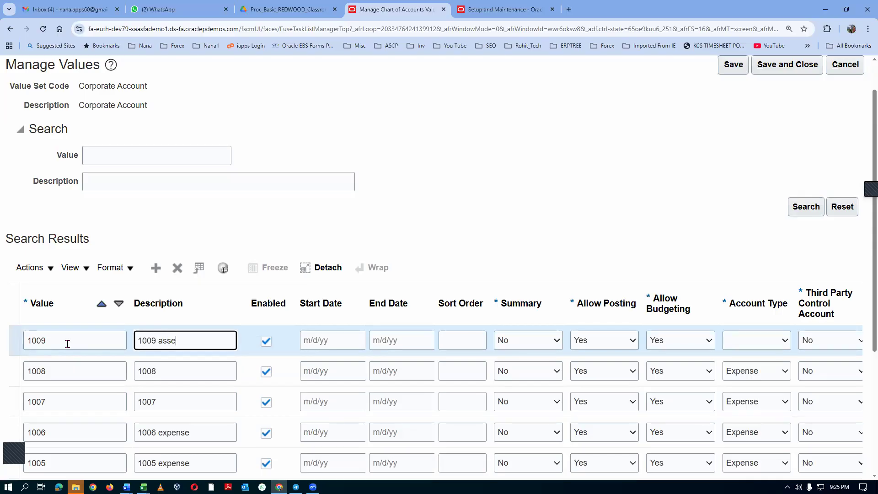
pyautogui.click(757, 339)
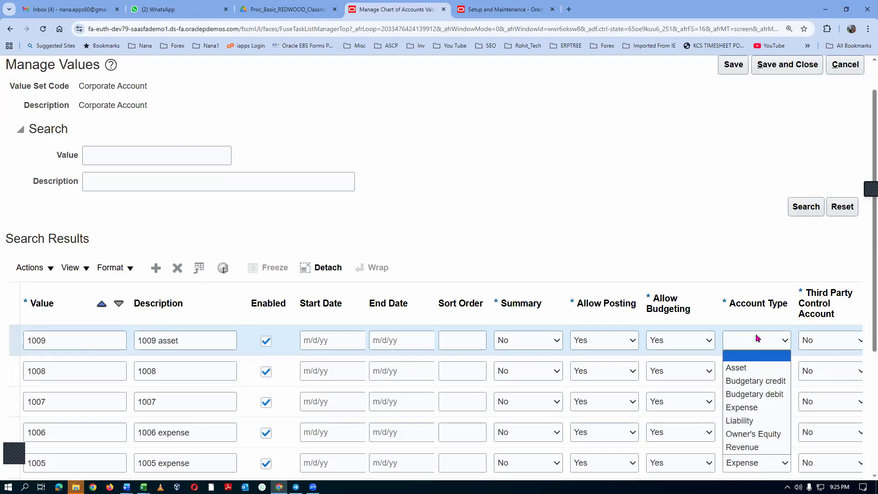
pyautogui.click(736, 367)
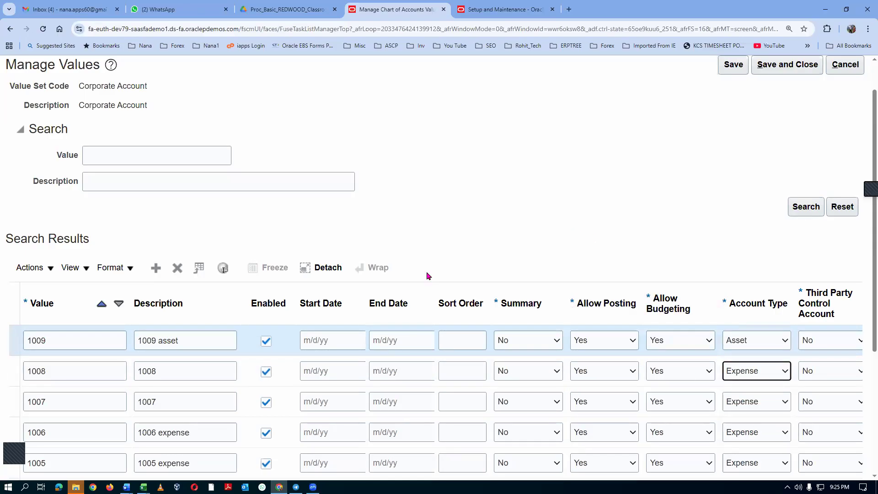
# Add account value 1010 with description "1010 asset" and account type Asset.
pyautogui.click(156, 268)
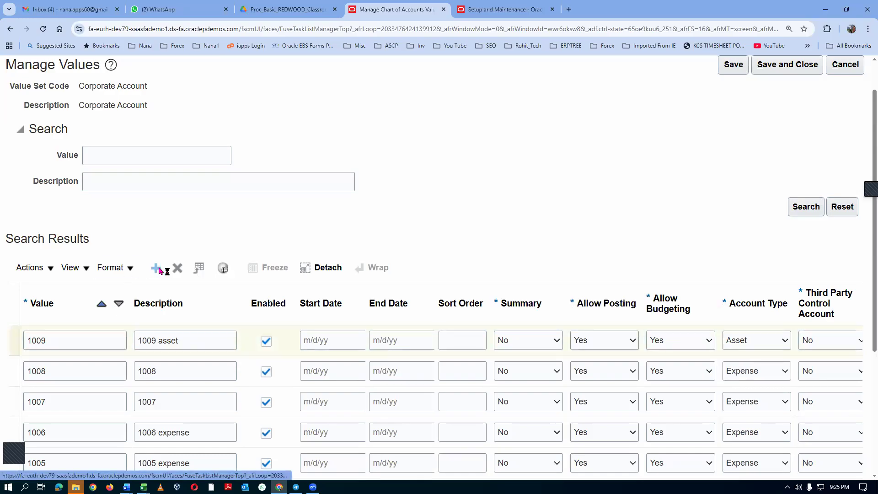
pyautogui.click(92, 343)
pyautogui.write('100')
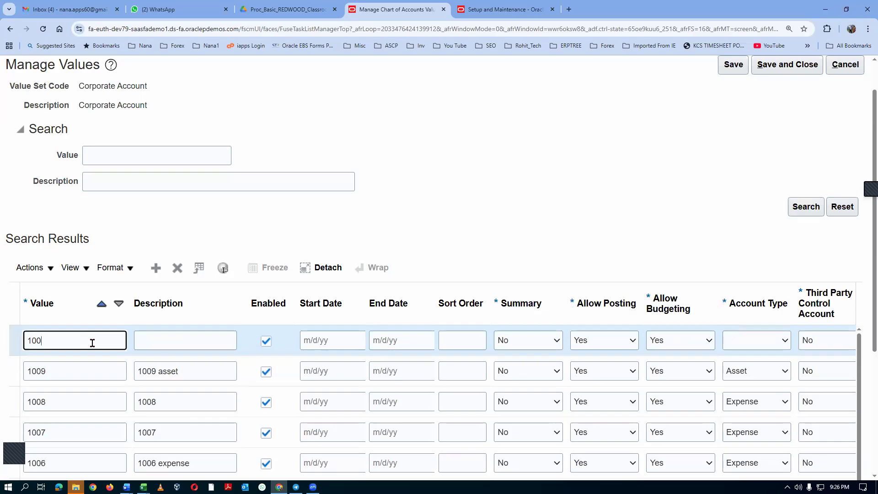
pyautogui.press('Tab')
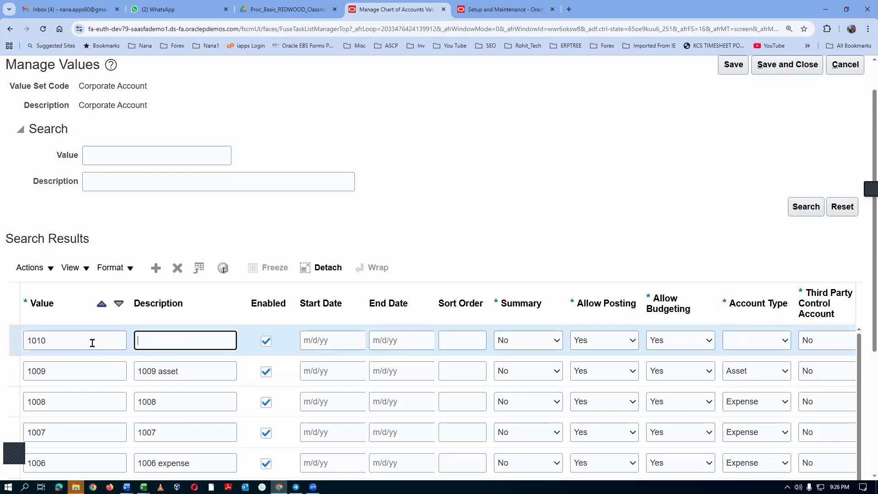
pyautogui.write('1010')
pyautogui.press('Tab')
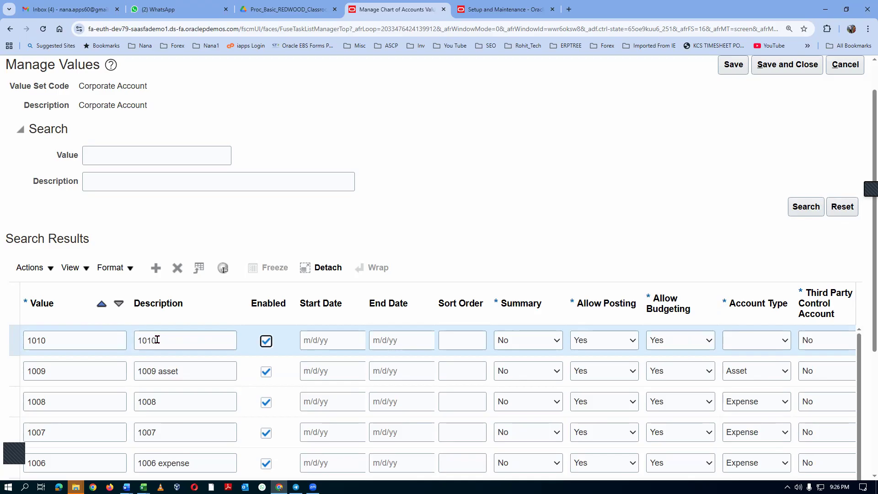
pyautogui.click(179, 342)
pyautogui.write('asset')
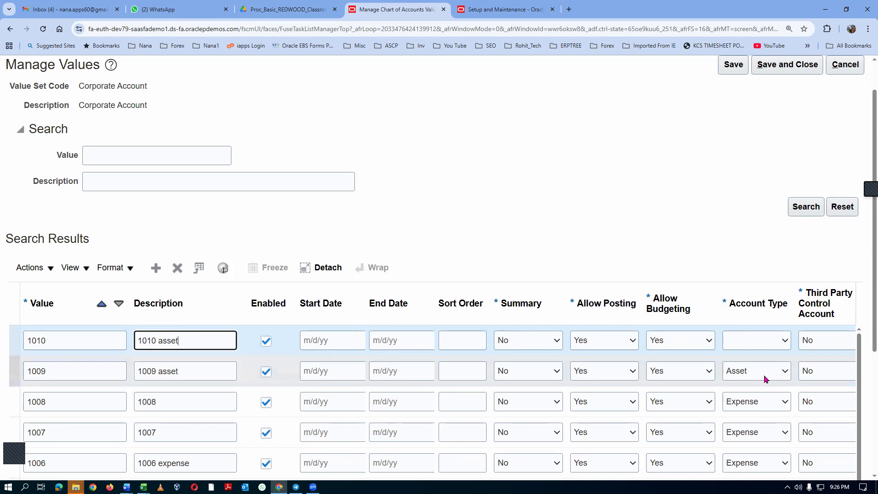
pyautogui.click(771, 341)
pyautogui.click(747, 375)
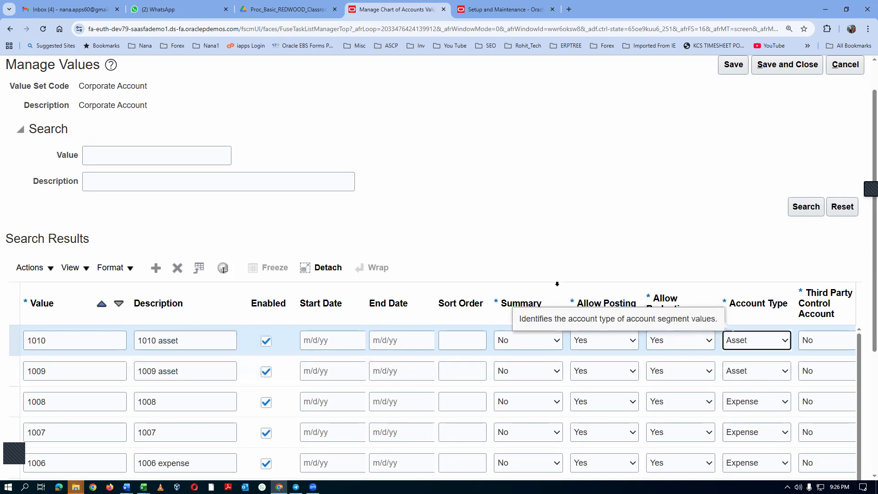
pyautogui.tripleClick(435, 258)
pyautogui.click(135, 336)
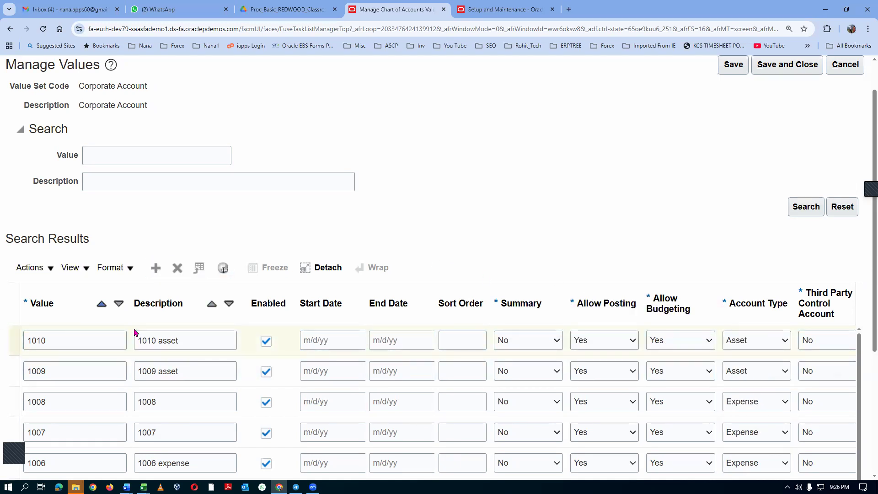
# Add account value 1011 with description "1011 asset" and account type Asset.
pyautogui.click(156, 267)
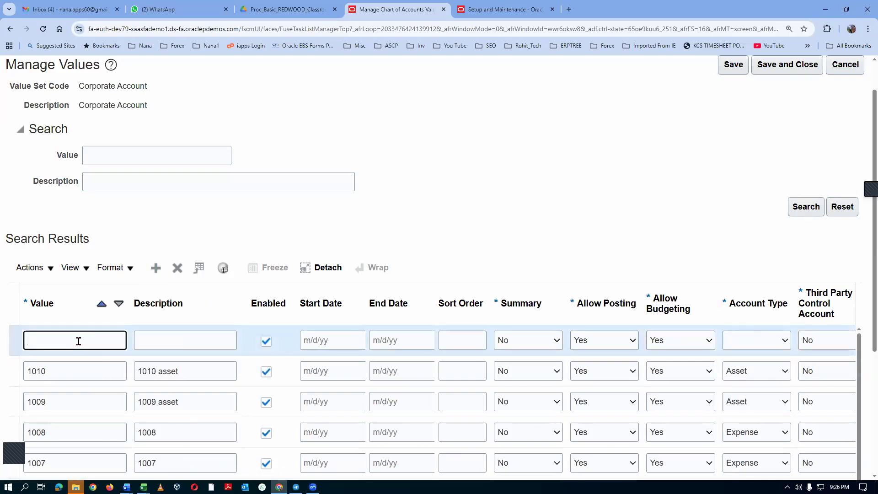
pyautogui.write('11')
pyautogui.press('Tab')
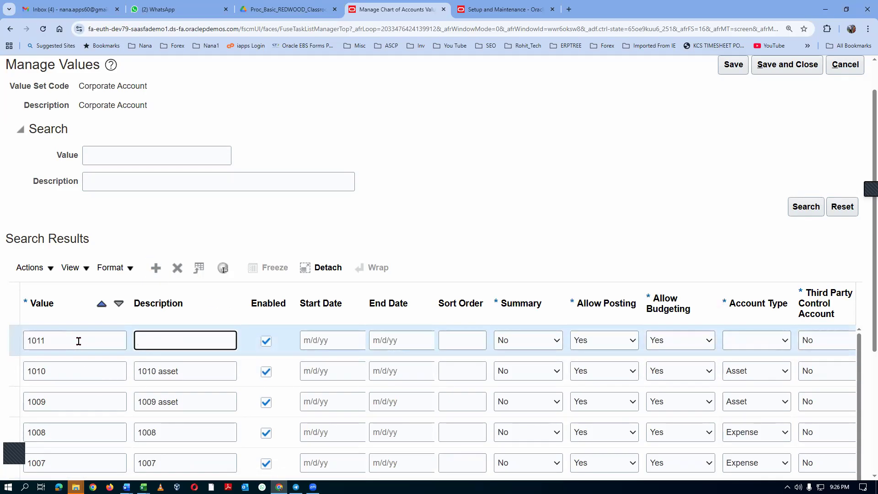
pyautogui.write('1011 asset')
pyautogui.click(759, 340)
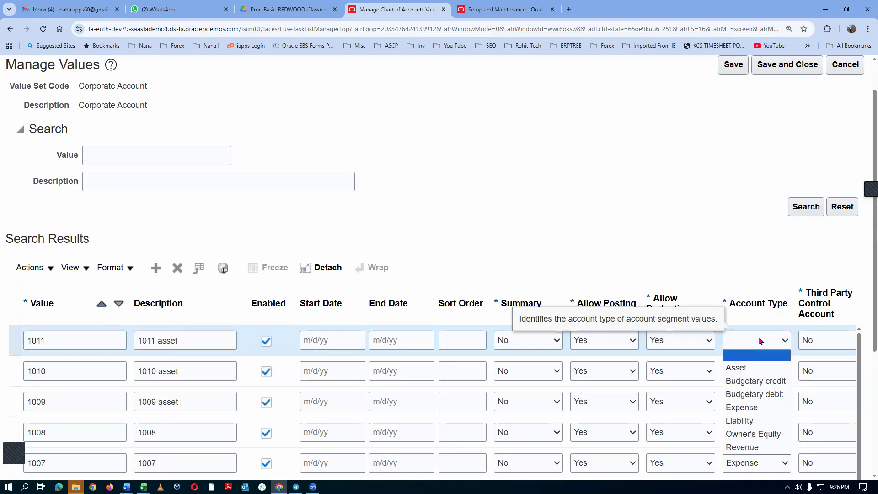
pyautogui.click(757, 365)
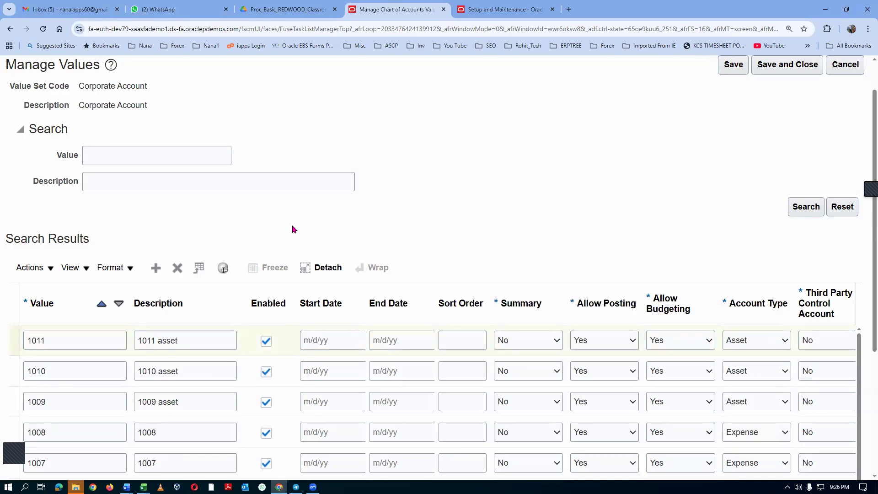
# Add account value 1012 with description "1012 liability" and account type Liability, then save and close the Corporate Account values.
pyautogui.click(156, 268)
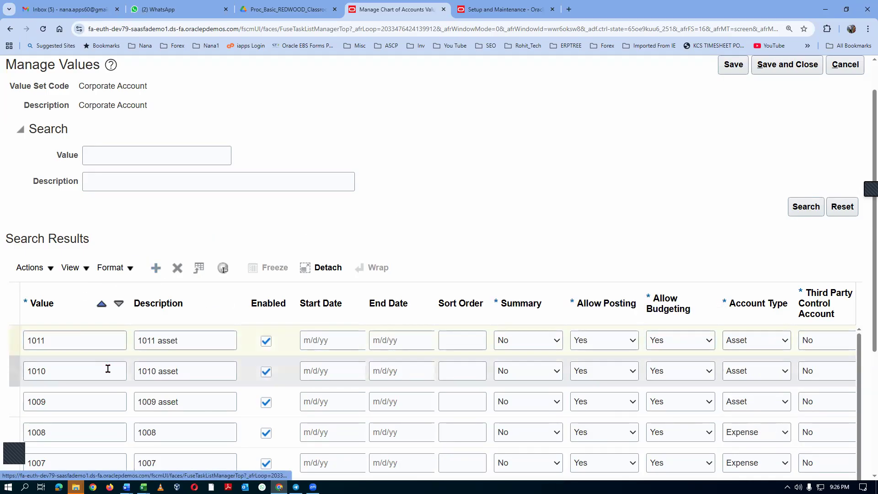
pyautogui.click(64, 345)
pyautogui.write('1012')
pyautogui.press('Tab')
pyautogui.write('1012 liability')
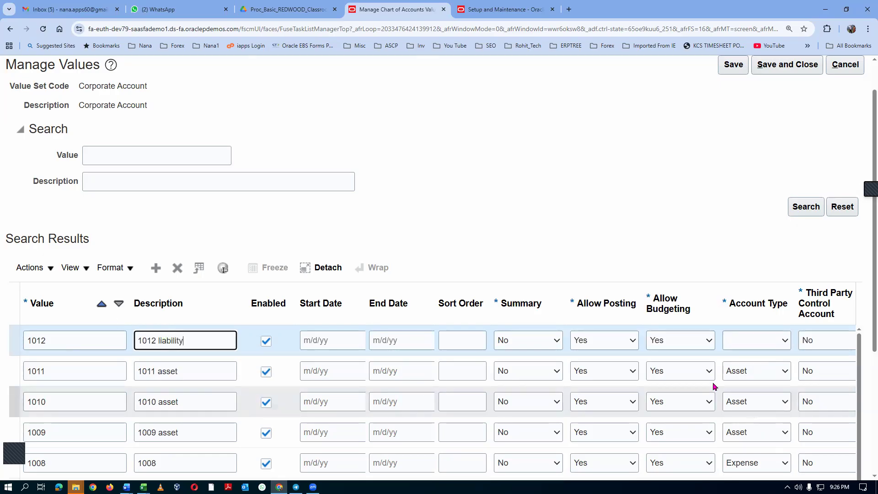
pyautogui.click(743, 343)
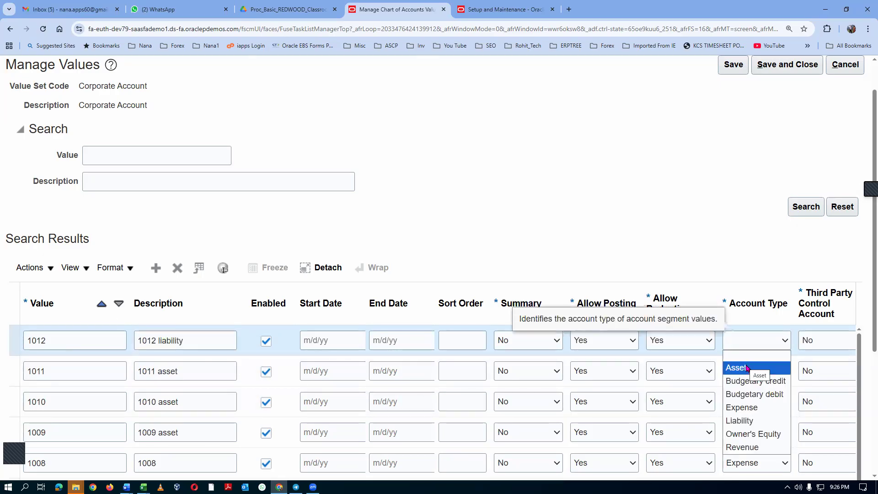
pyautogui.click(740, 420)
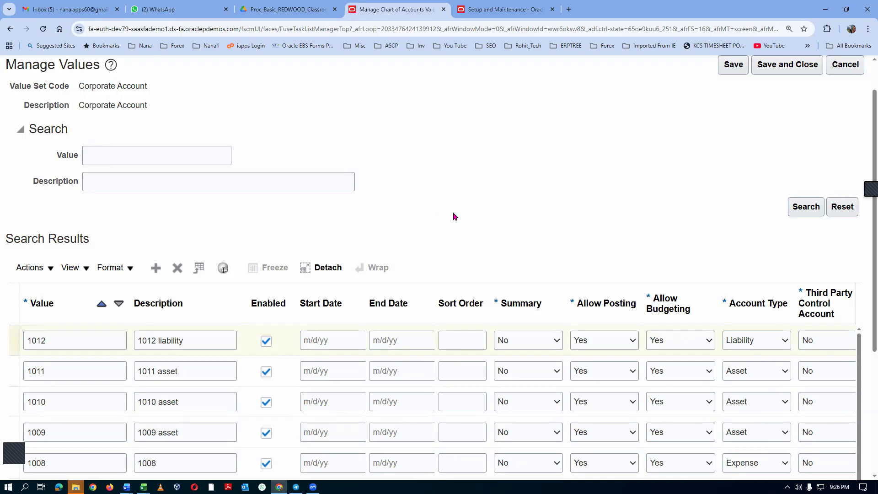
pyautogui.click(807, 68)
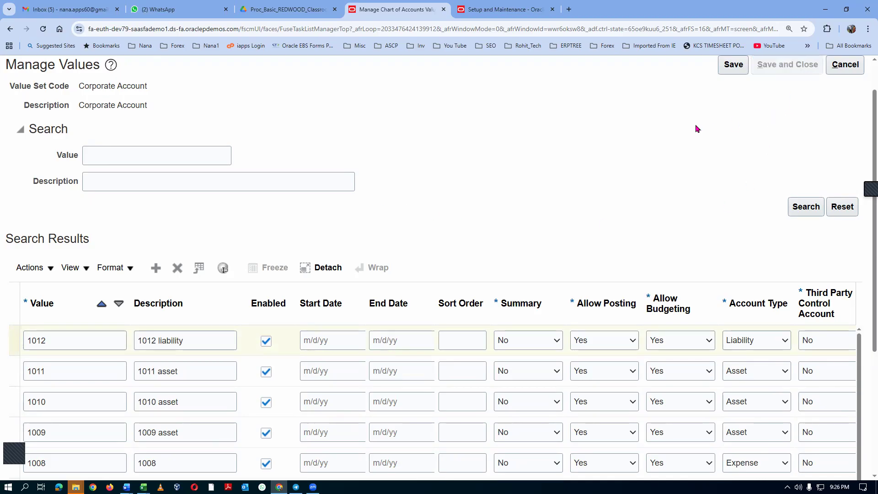
pyautogui.click(785, 73)
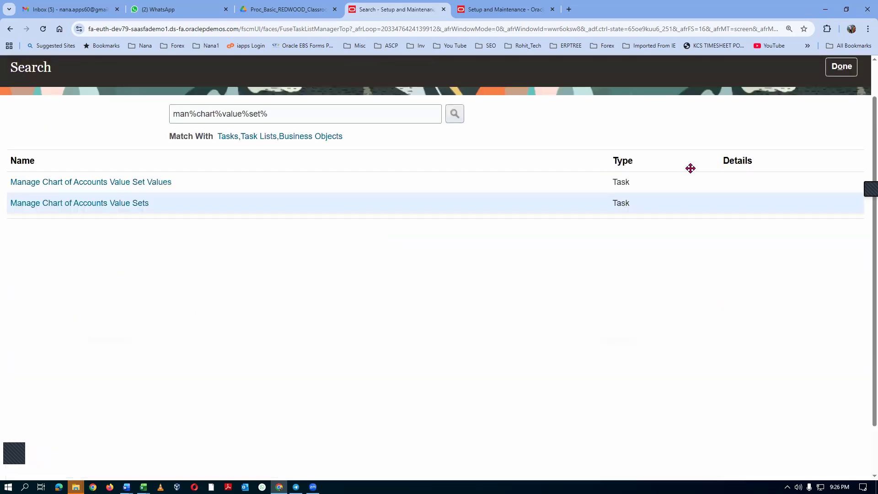
# Switch to the agenda workbook in Excel and review the items following the account values table, selecting the Manage Subledger Accounting Options row.
pyautogui.hotkey('alt', 'Tab')
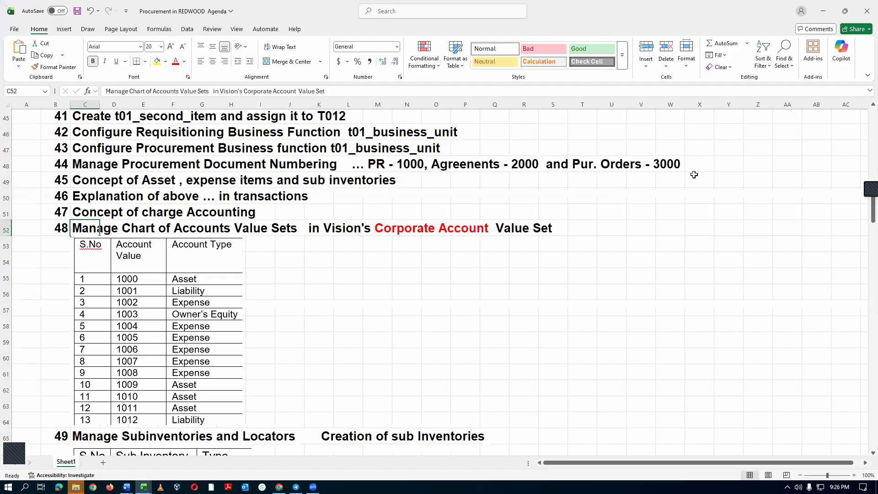
pyautogui.scroll(-2, 316, 375)
pyautogui.scroll(-3, 316, 376)
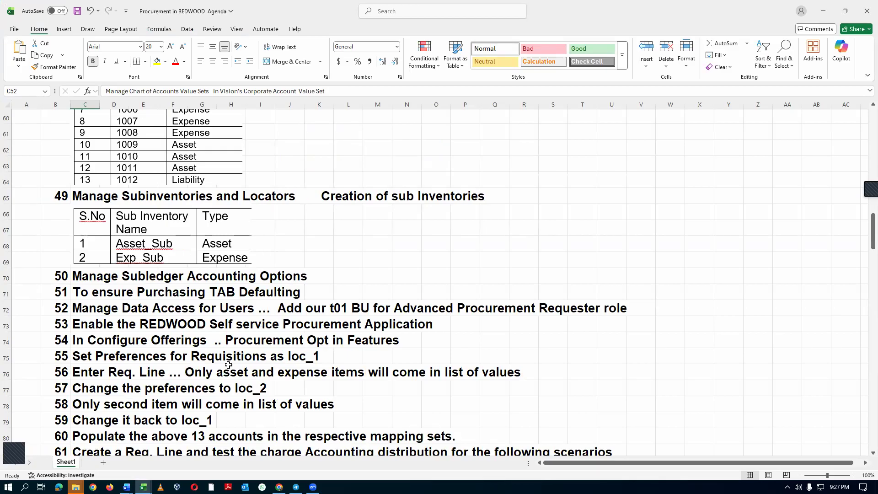
pyautogui.click(6, 278)
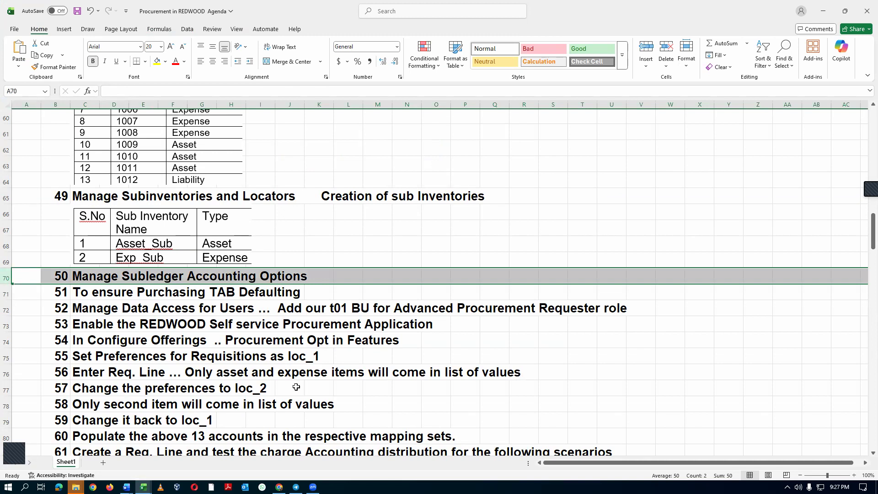
pyautogui.hotkey('alt', 'Tab')
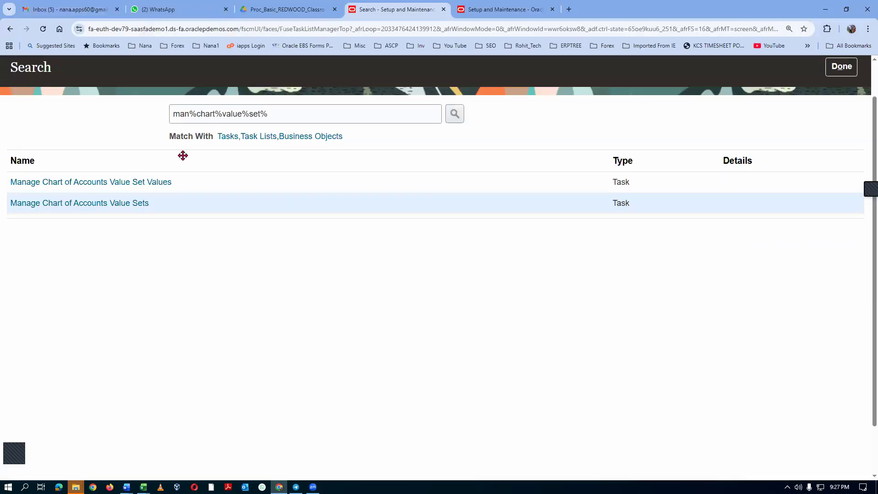
# Search the setup tasks for "man%sub%loca%" and open Manage Subinventories and Locators.
pyautogui.tripleClick(281, 113)
pyautogui.write('m')
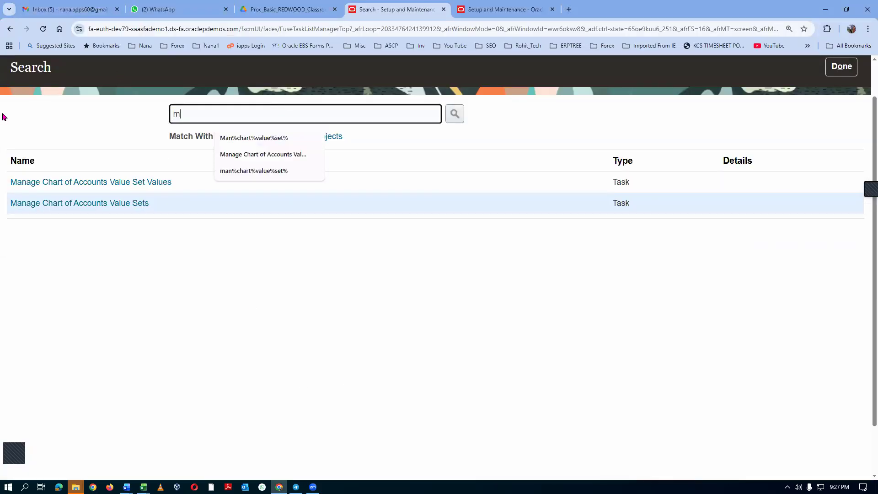
pyautogui.write('an%sub%loca%')
pyautogui.press('Return')
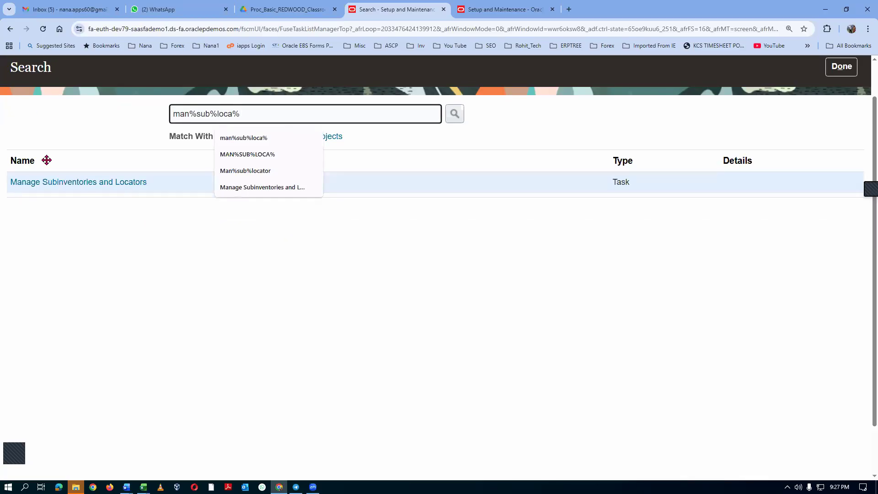
pyautogui.click(71, 182)
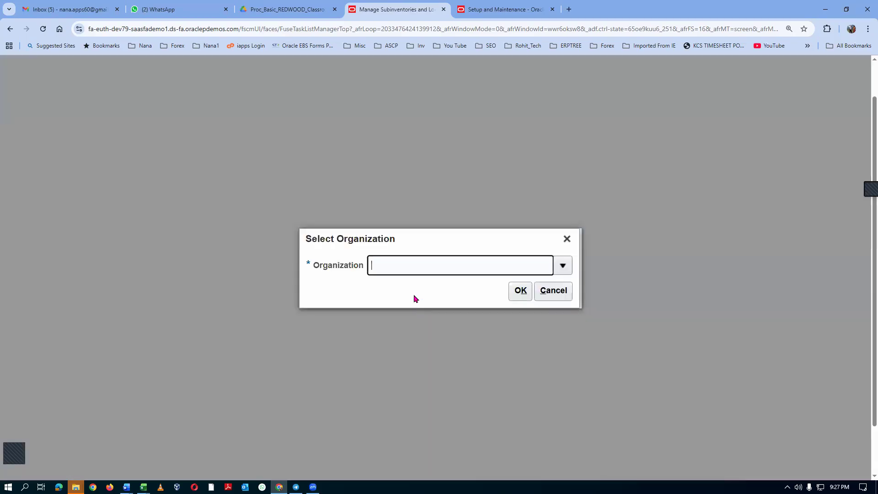
# Choose T011 as the inventory organization and start creating a subinventory.
pyautogui.click(400, 264)
pyautogui.write('T011')
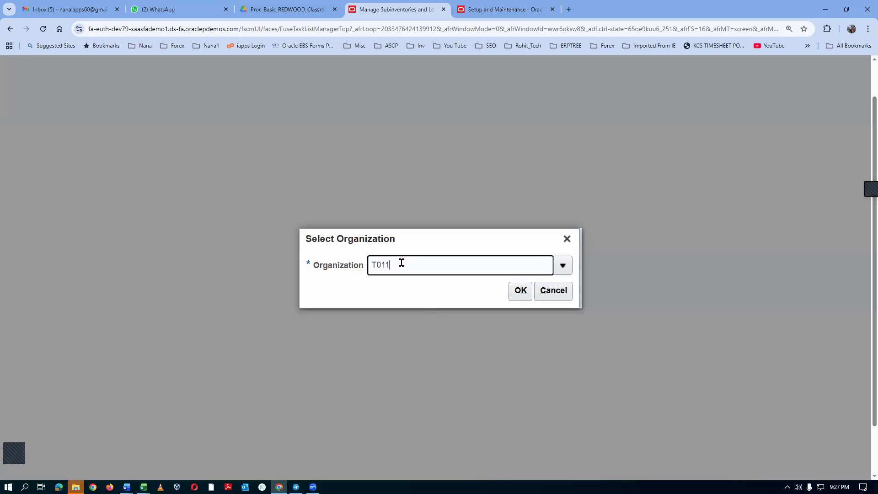
pyautogui.press('Tab')
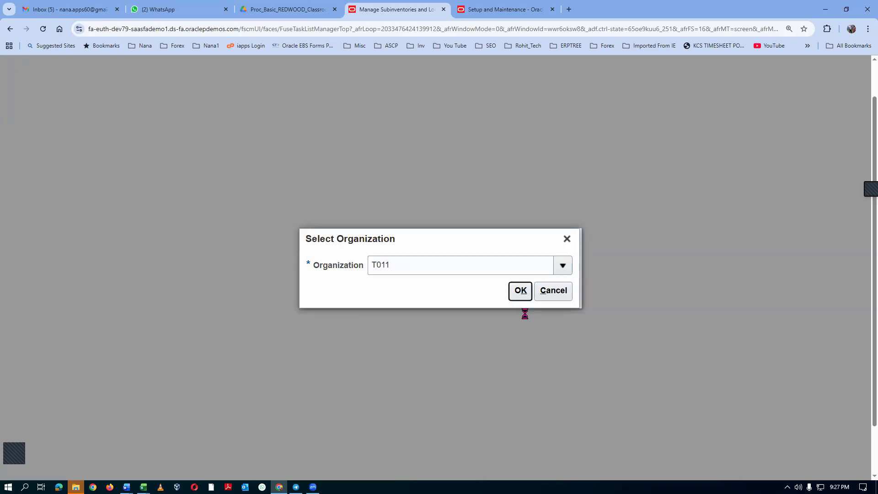
pyautogui.click(521, 293)
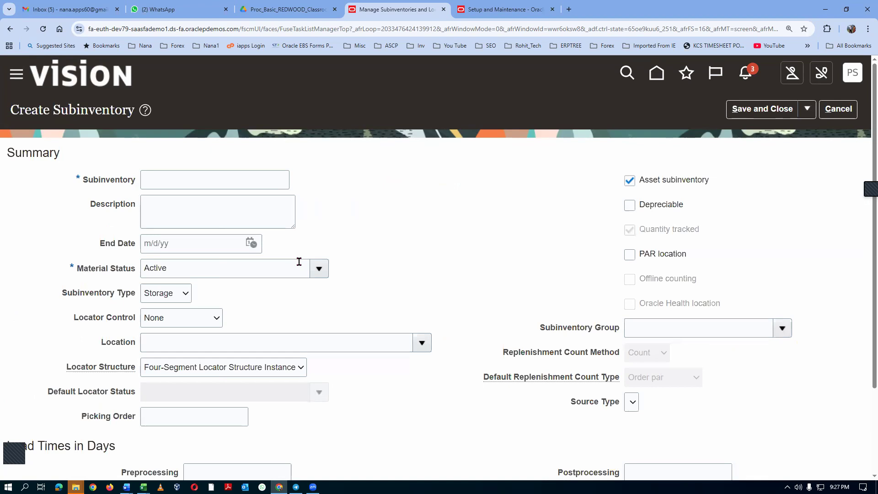
# Copy the subinventory name Asset_Sub from the Sub Inventories table of the Fusion Purchasing Accounting document in Word and return to Chrome.
pyautogui.hotkey('alt', 'Tab')
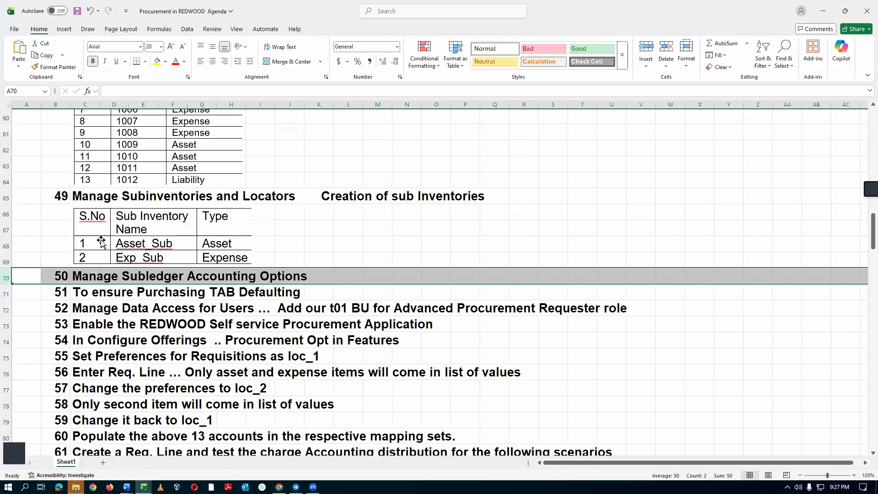
pyautogui.hotkey('alt', 'Tab')
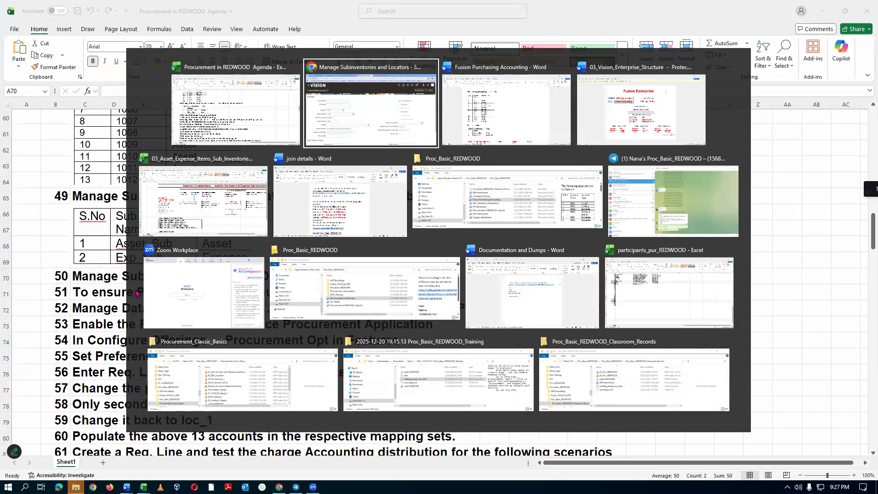
pyautogui.hotkey('alt', 'Tab')
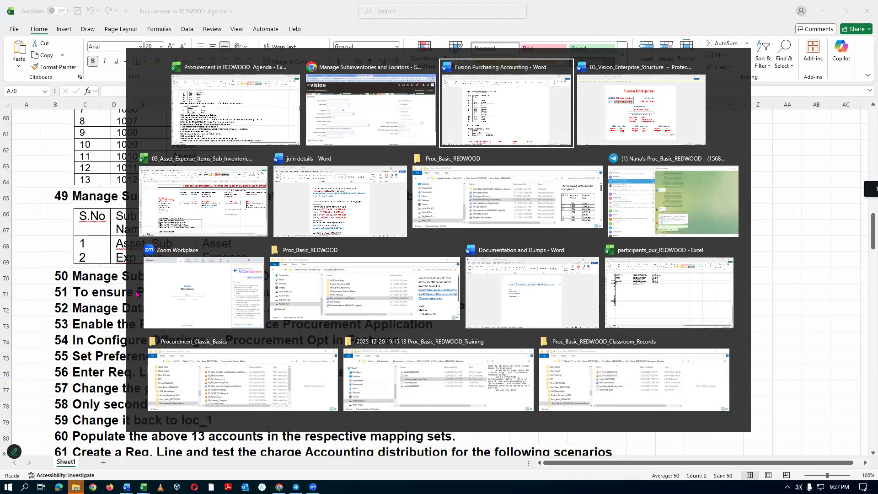
pyautogui.click(188, 392)
pyautogui.press('Tab')
pyautogui.hotkey('ctrl', 'c')
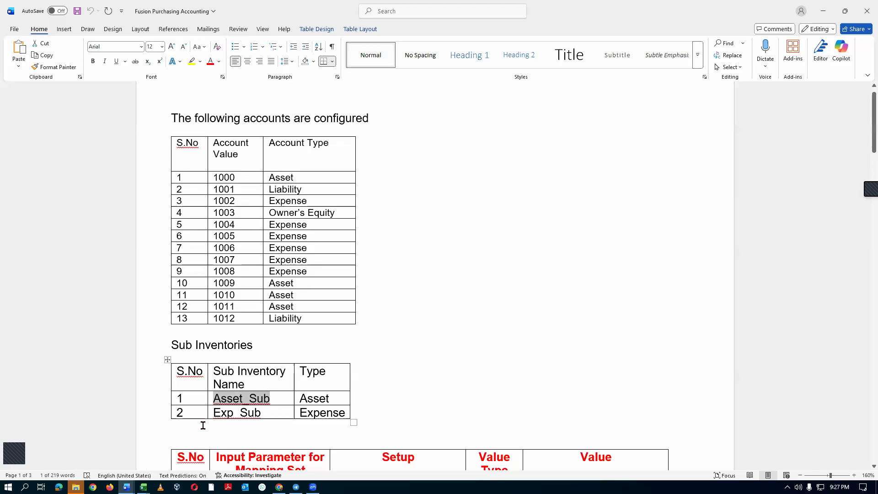
pyautogui.hotkey('alt', 'Tab')
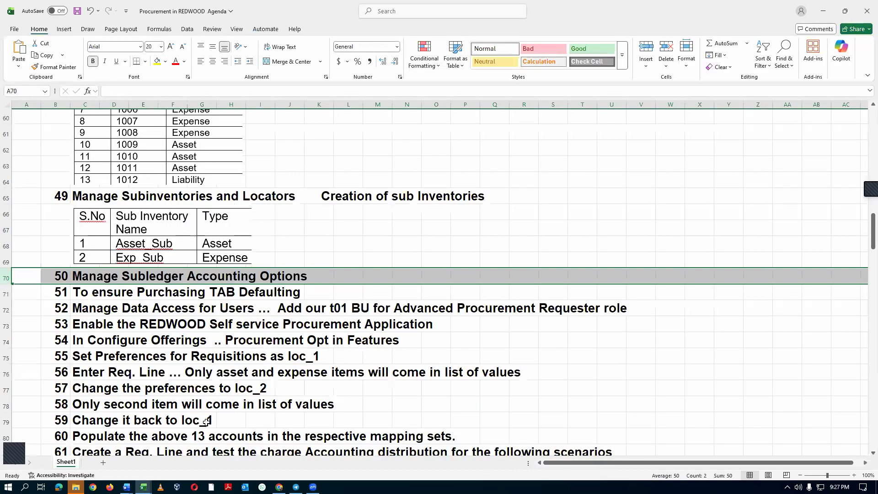
pyautogui.hotkey('alt', 'Tab')
pyautogui.hotkey('alt', 'Tab')
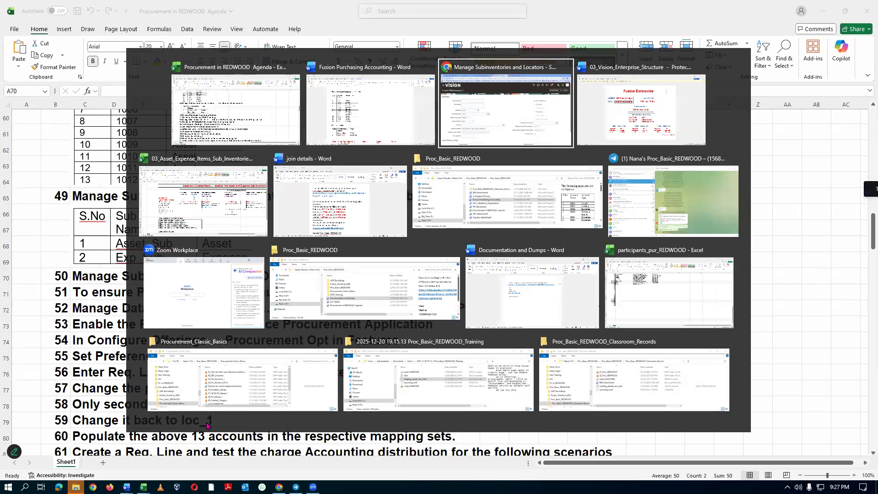
# Create the asset subinventory with Asset_Sub as name and description and location t01_child_loc_1, and save and close it.
pyautogui.click(168, 182)
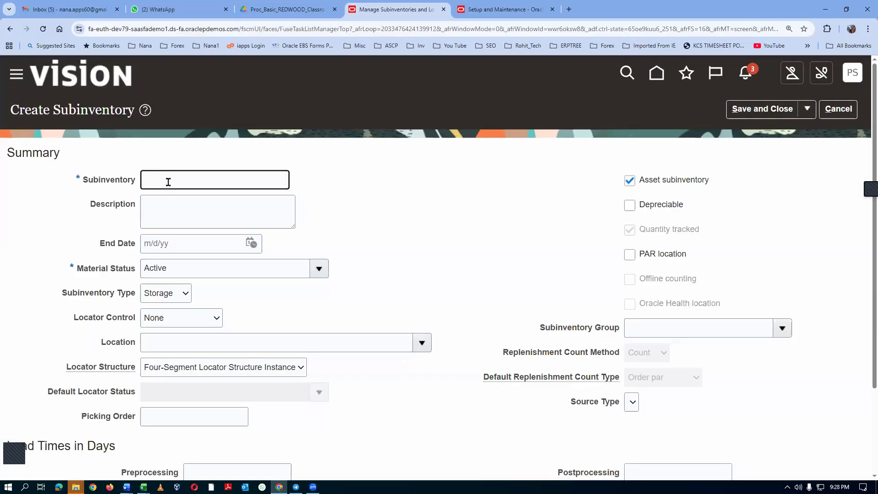
pyautogui.hotkey('ctrl', 'v')
pyautogui.click(177, 210)
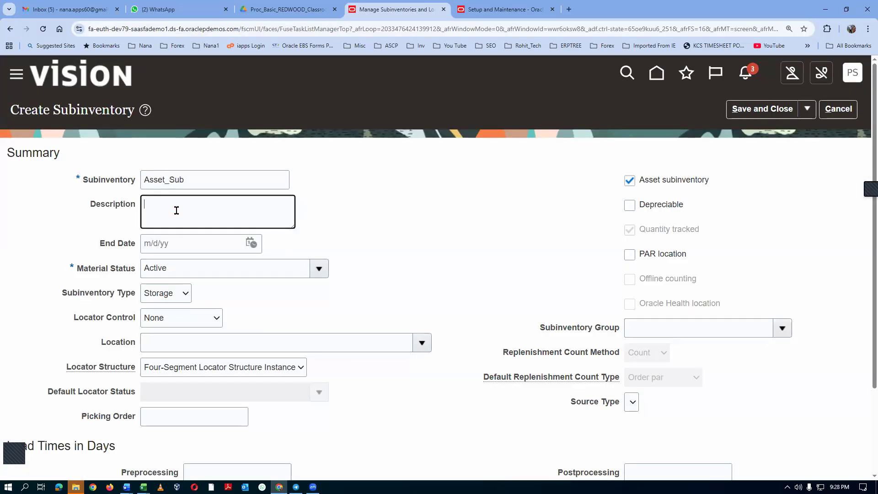
pyautogui.hotkey('ctrl', 'v')
pyautogui.click(169, 341)
pyautogui.write('t01')
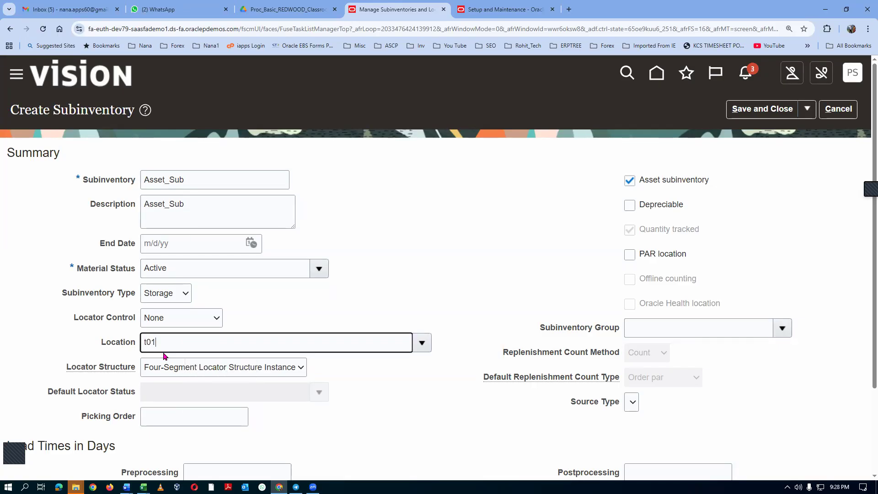
pyautogui.press('Tab')
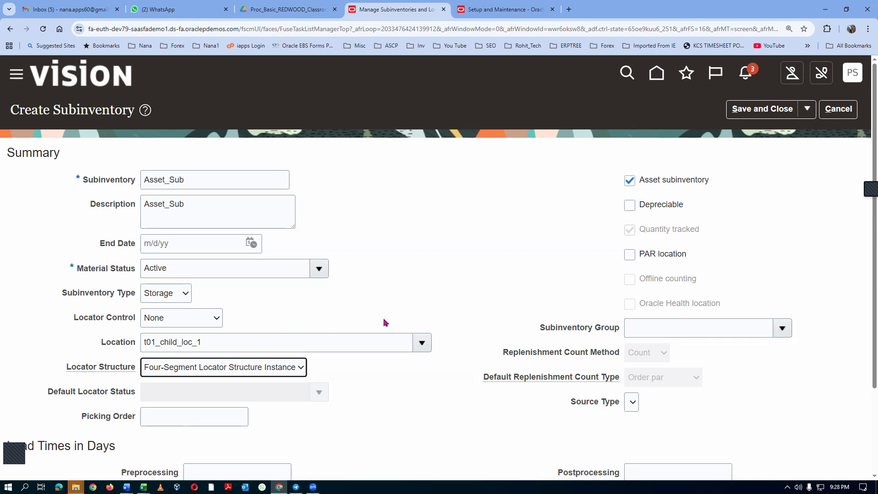
pyautogui.click(752, 107)
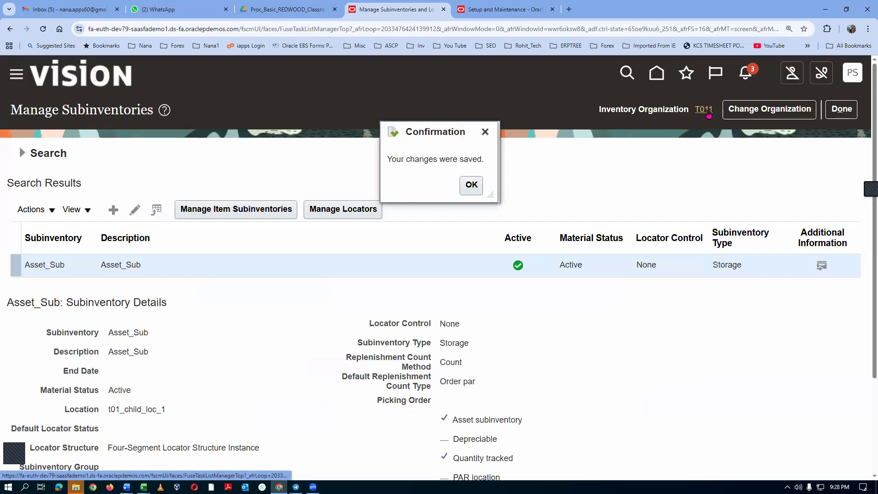
pyautogui.click(479, 186)
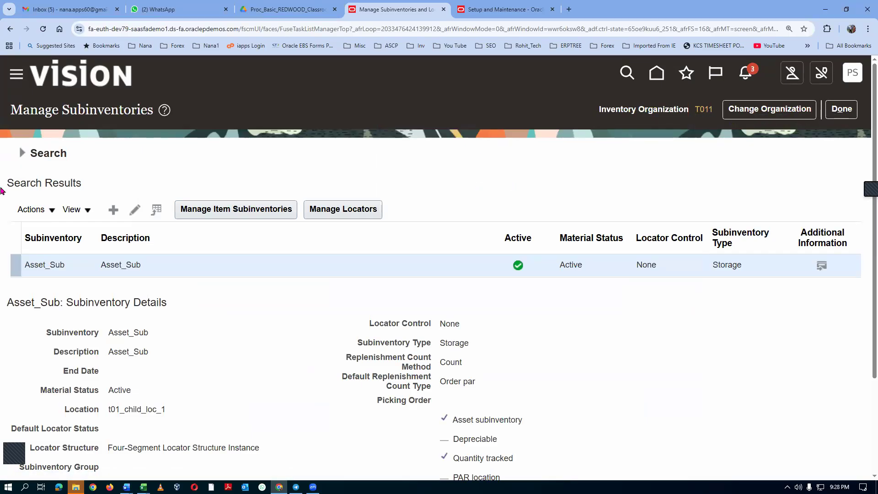
# Start another subinventory in T011 and copy the name Exp_Sub from the Fusion Purchasing Accounting document in Word, returning to the form in Chrome.
pyautogui.click(113, 210)
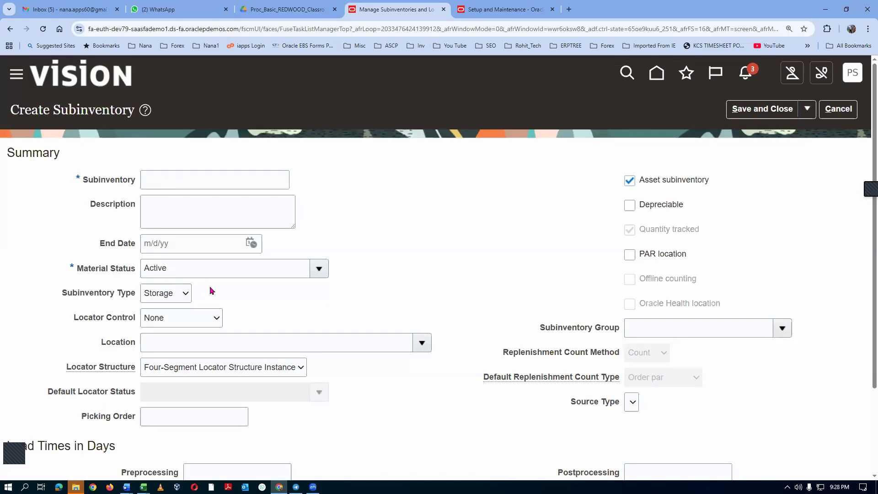
pyautogui.click(171, 181)
pyautogui.hotkey('alt', 'Tab')
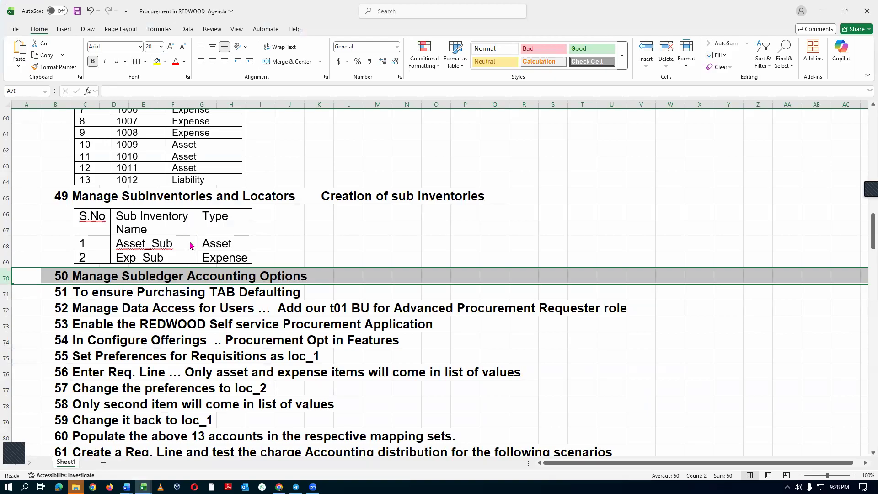
pyautogui.hotkey('alt', 'Tab')
pyautogui.hotkey('alt', 'Tab')
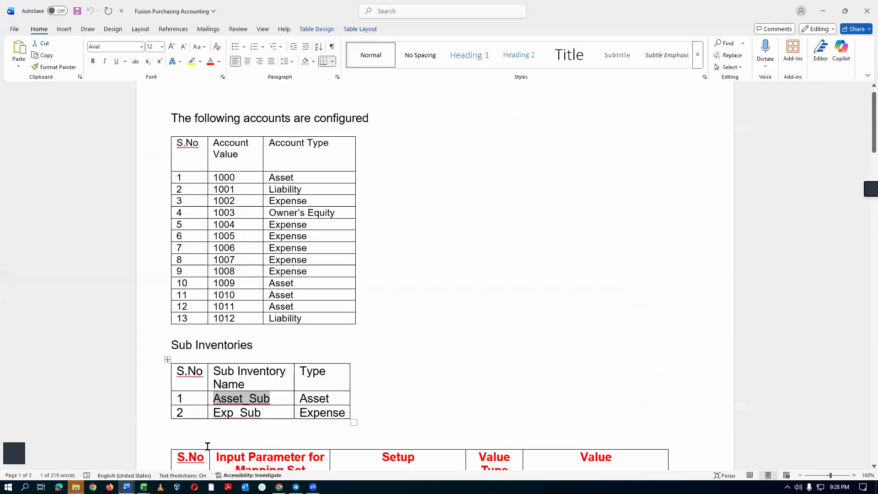
pyautogui.click(193, 415)
pyautogui.press('Tab')
pyautogui.hotkey('ctrl', 'c')
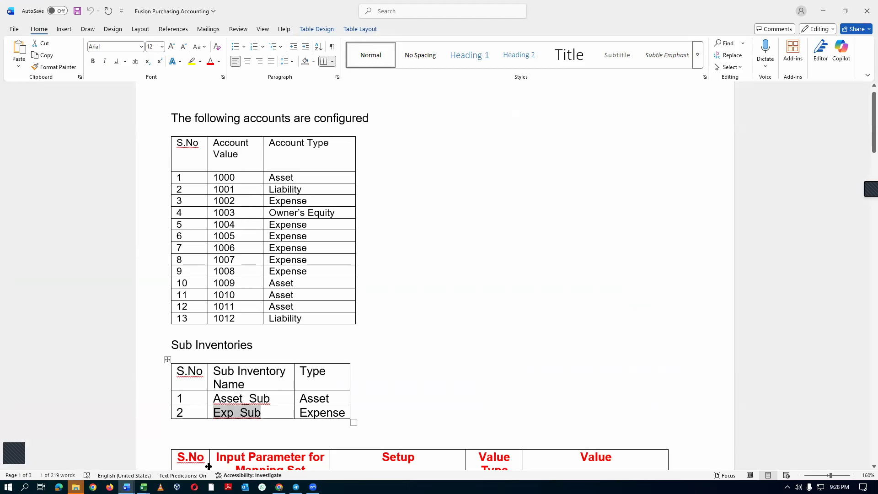
pyautogui.hotkey('alt', 'Tab')
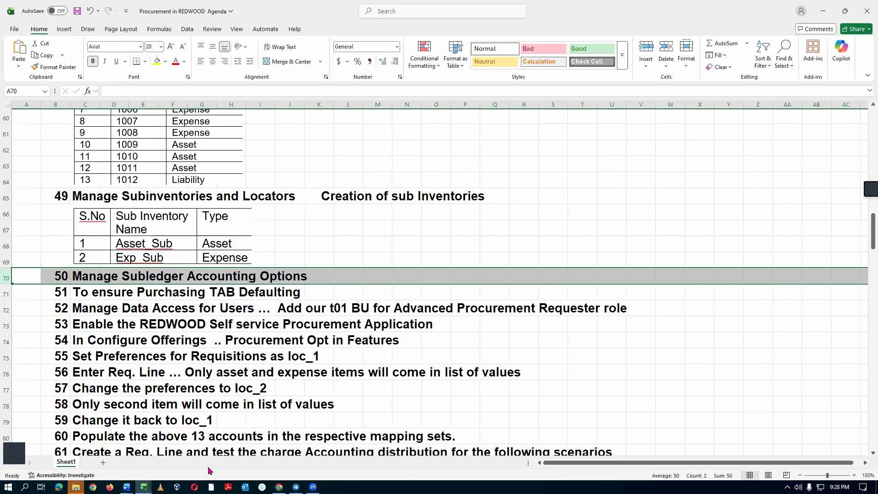
pyautogui.hotkey('alt', 'Tab')
pyautogui.hotkey('alt', 'Tab')
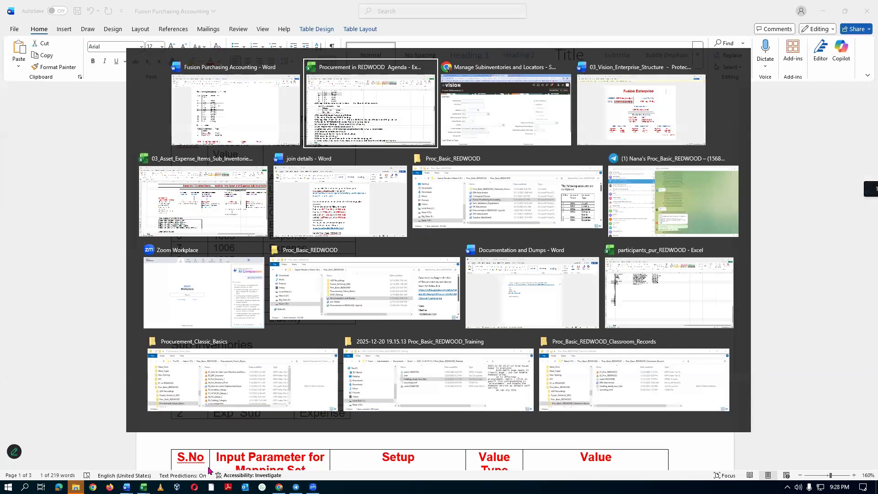
pyautogui.hotkey('alt', 'Tab')
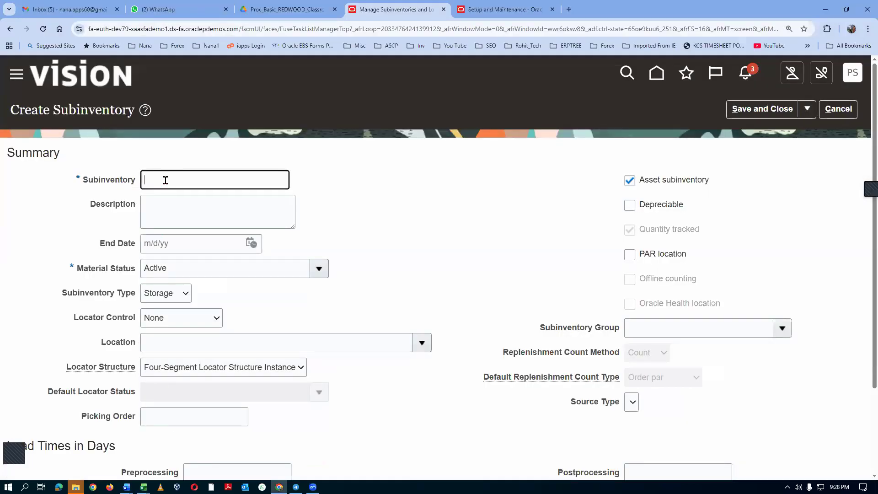
# Fill in the new subinventory with Exp_Sub as name and description and location t01_child_loc_1, and clear its asset subinventory option.
pyautogui.write('Exp_Sub')
pyautogui.click(174, 217)
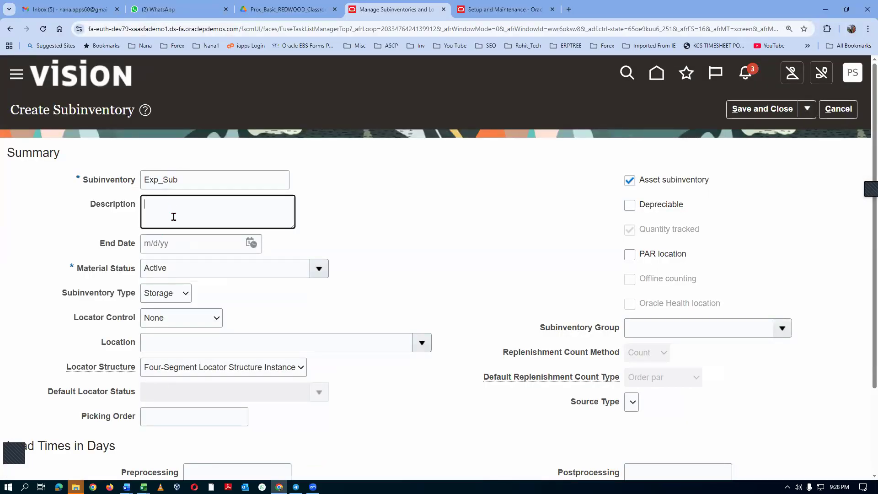
pyautogui.hotkey('ctrl', 'v')
pyautogui.click(162, 343)
pyautogui.write('t01')
pyautogui.press('Tab')
pyautogui.click(630, 180)
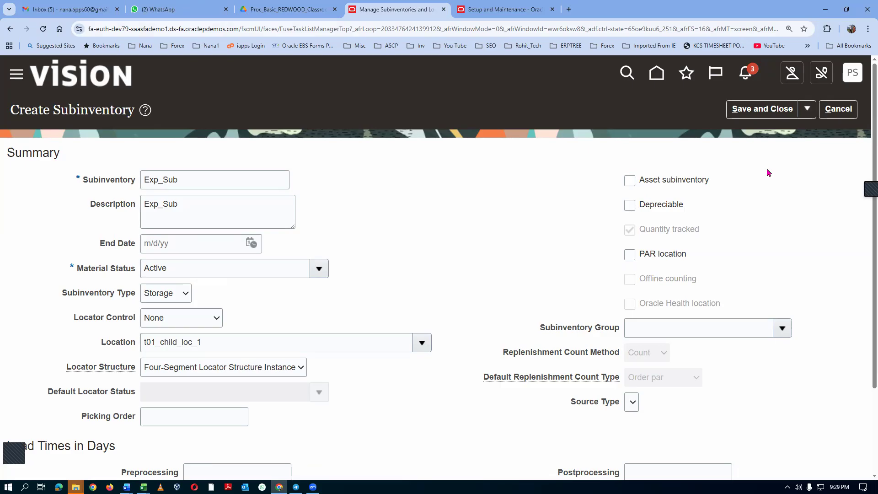
# Save and close the Exp_Sub subinventory and finish managing subinventories for T011.
pyautogui.click(762, 109)
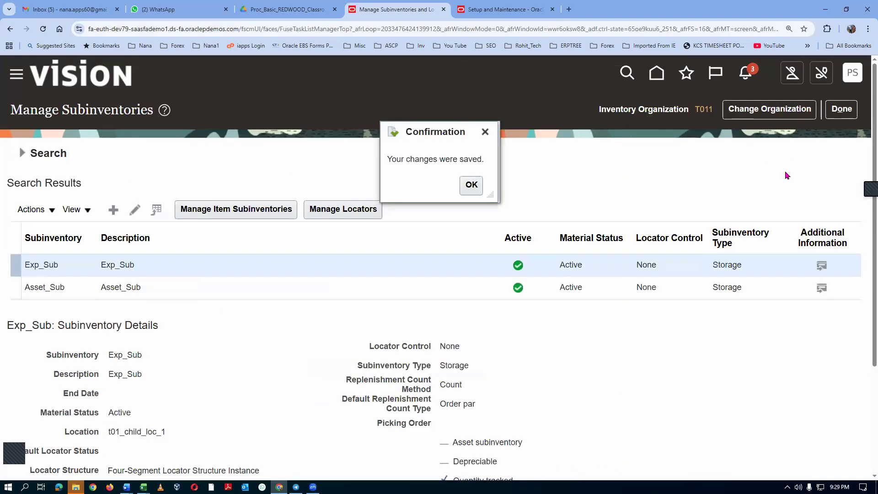
pyautogui.click(470, 187)
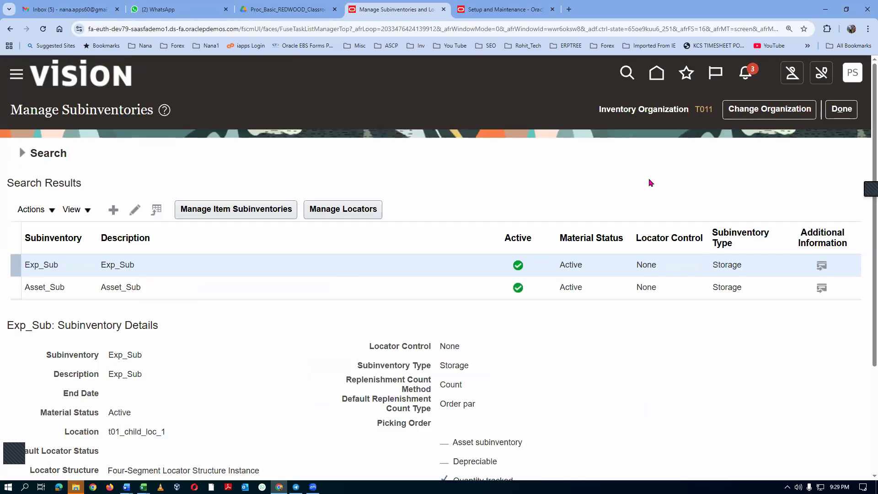
pyautogui.click(841, 109)
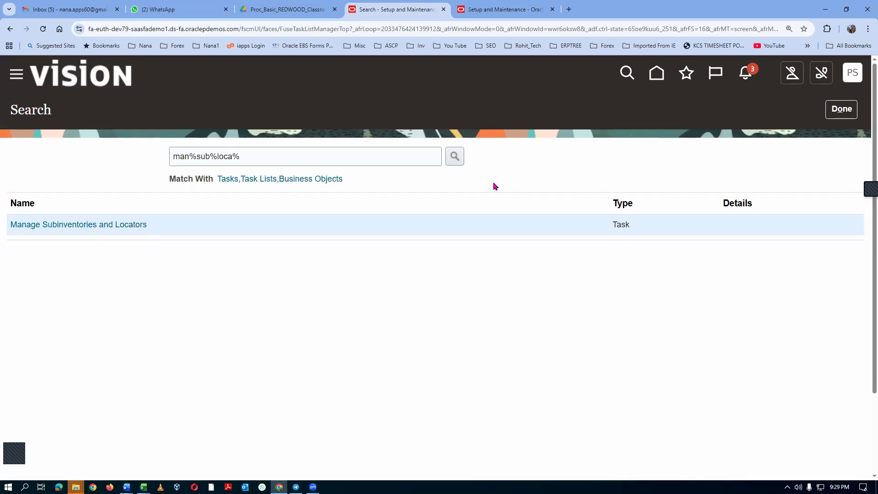
pyautogui.hotkey('alt', 'Tab')
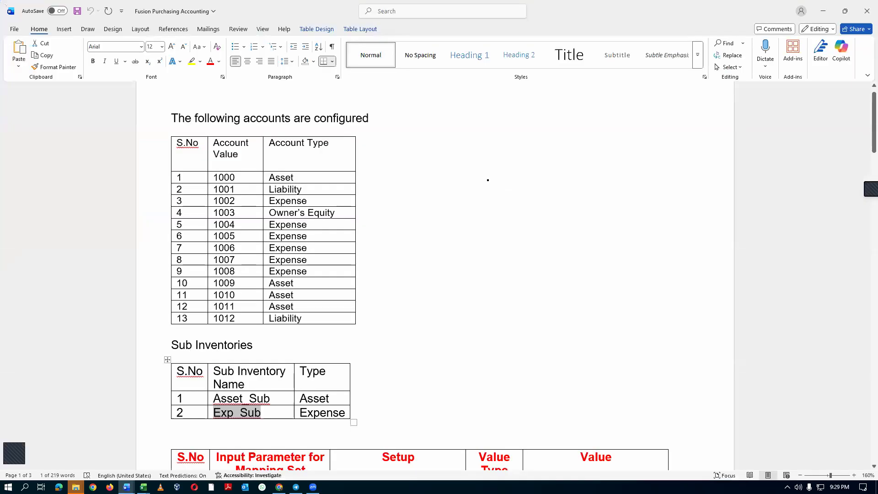
pyautogui.click(466, 336)
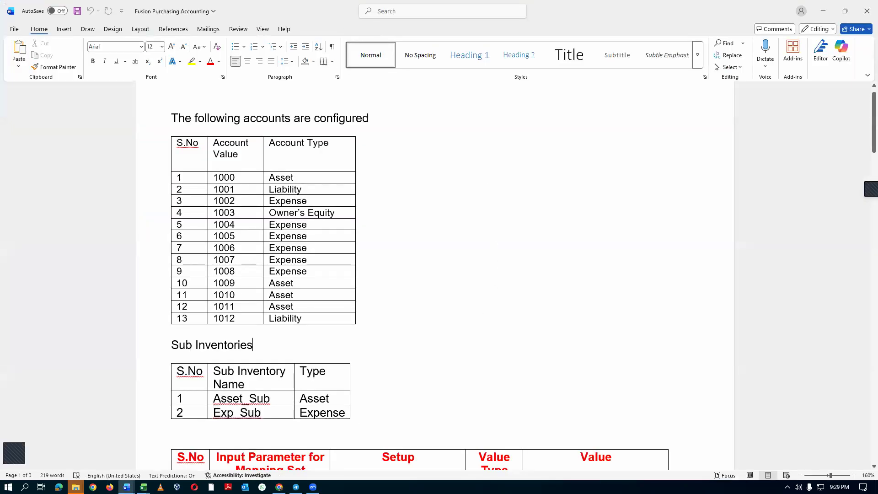
pyautogui.hotkey('alt', 'Tab')
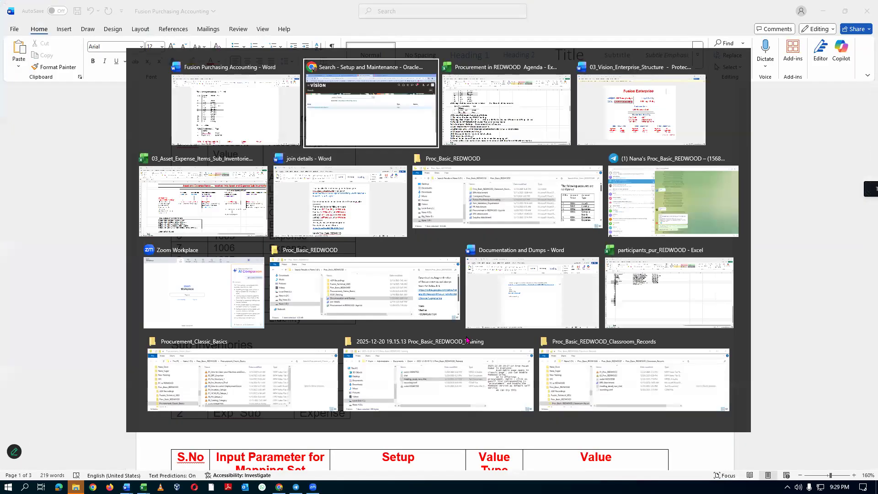
pyautogui.hotkey('alt', 'Tab')
pyautogui.hotkey('alt', 'Tab')
pyautogui.hotkey('alt', 'Tab')
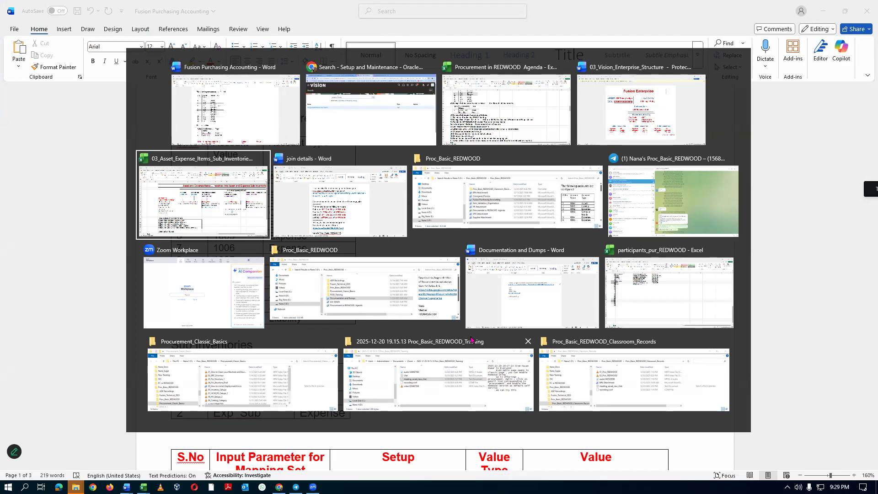
pyautogui.hotkey('alt', 'Tab')
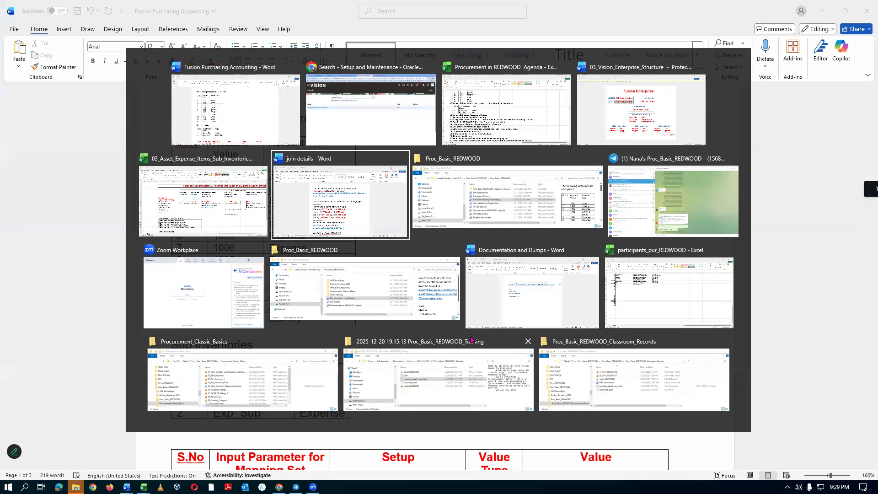
pyautogui.hotkey('alt', 'Tab')
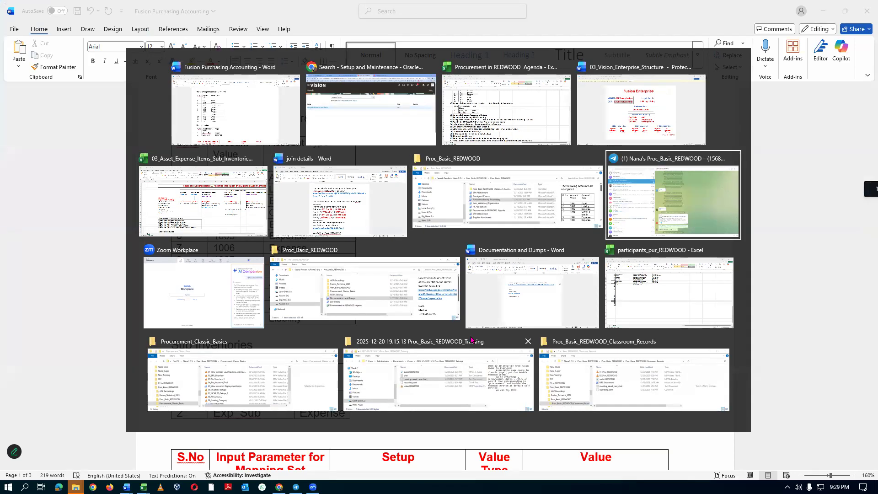
pyautogui.hotkey('alt', 'Tab')
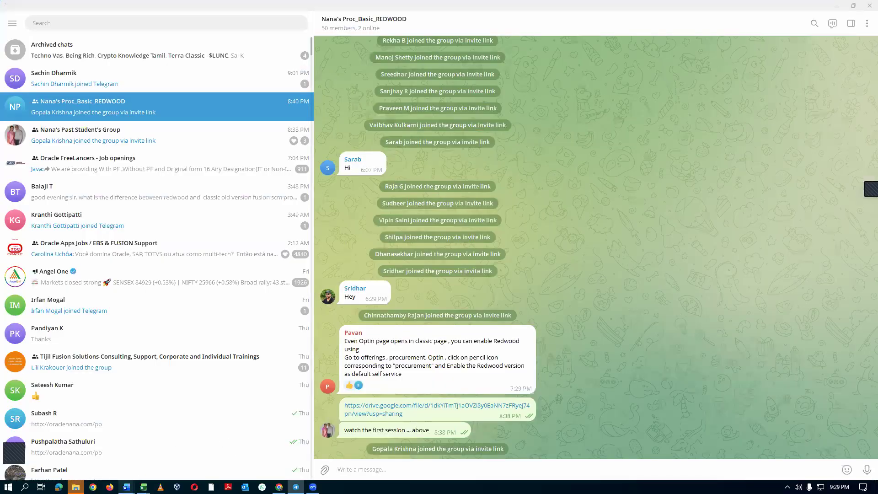
# Switch to the Fusion Purchasing Accounting document in Word and review the mapping set table of input parameters, setups and account values.
pyautogui.moveTo(126, 486)
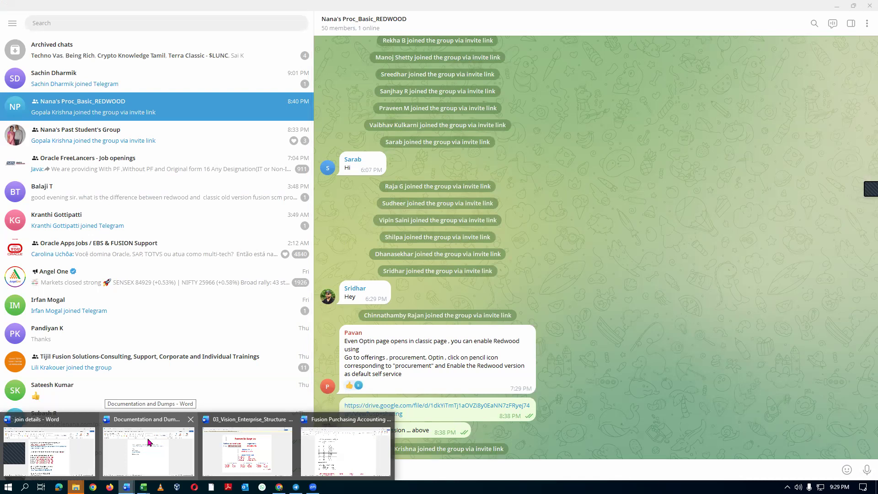
pyautogui.click(348, 435)
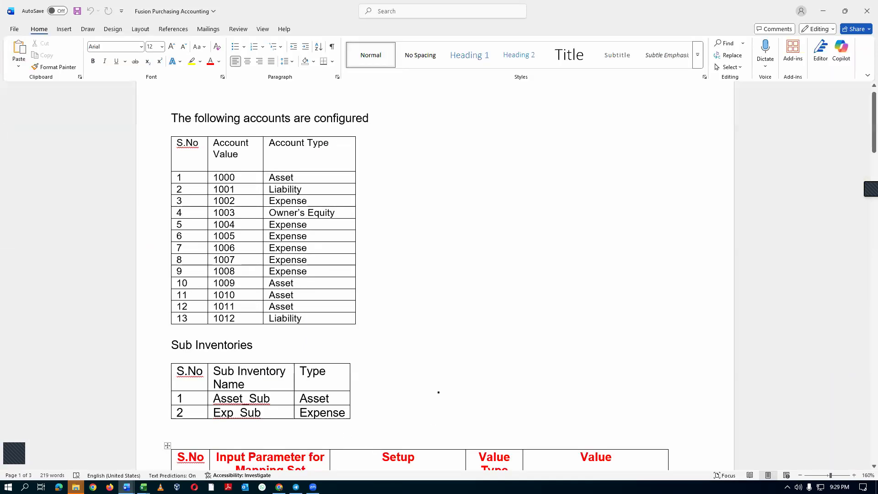
pyautogui.scroll(-7, 416, 366)
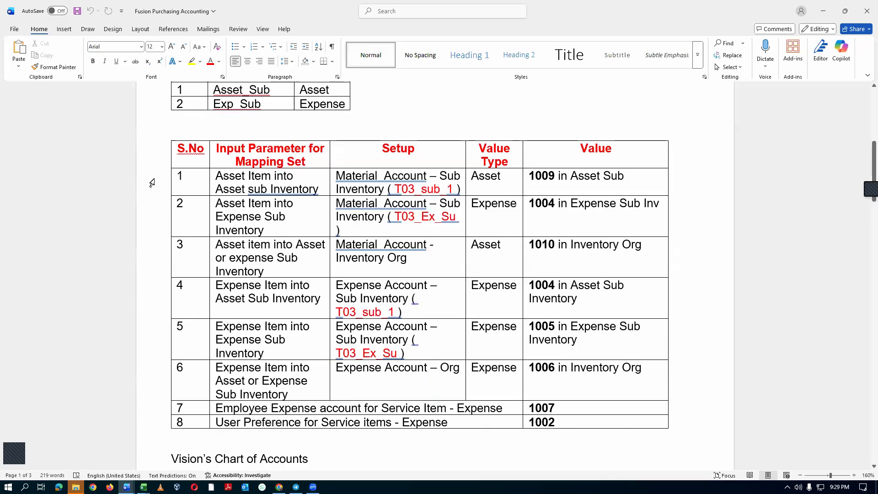
pyautogui.moveTo(153, 183); pyautogui.dragTo(174, 425)
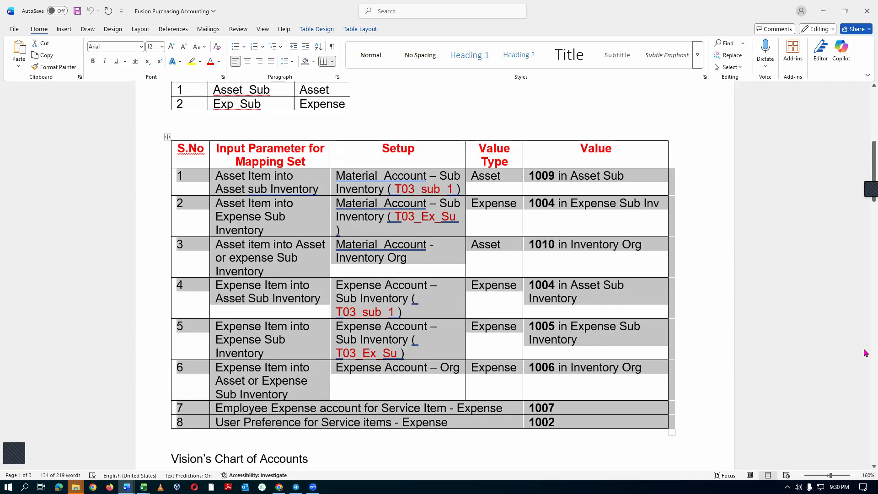
# Return to Chrome and close the task search to go back to the Financials setup page.
pyautogui.hotkey('alt', 'Tab')
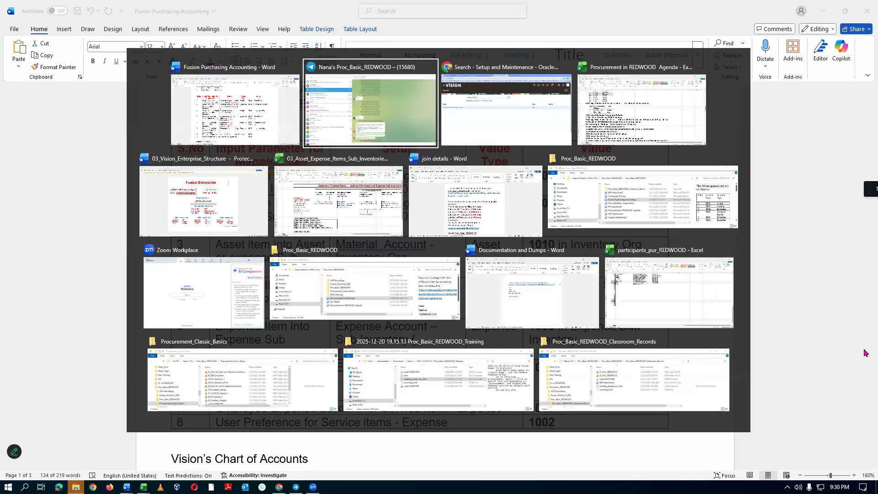
pyautogui.hotkey('alt', 'Tab')
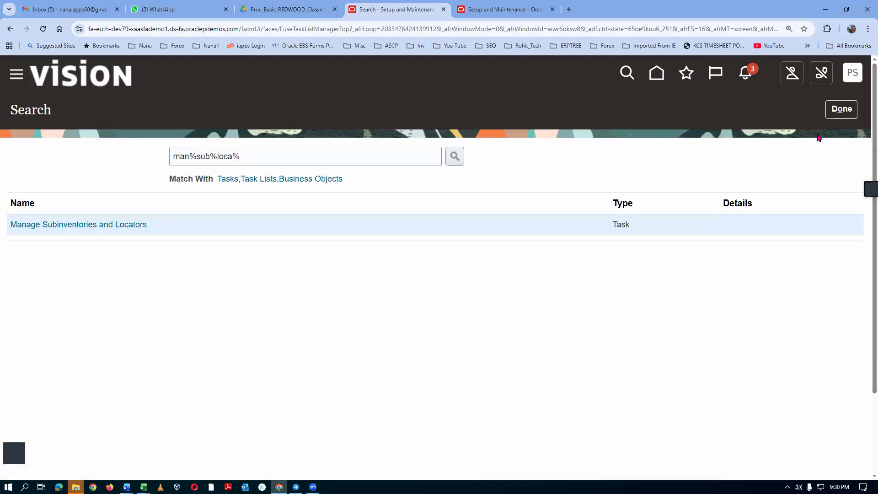
pyautogui.click(842, 109)
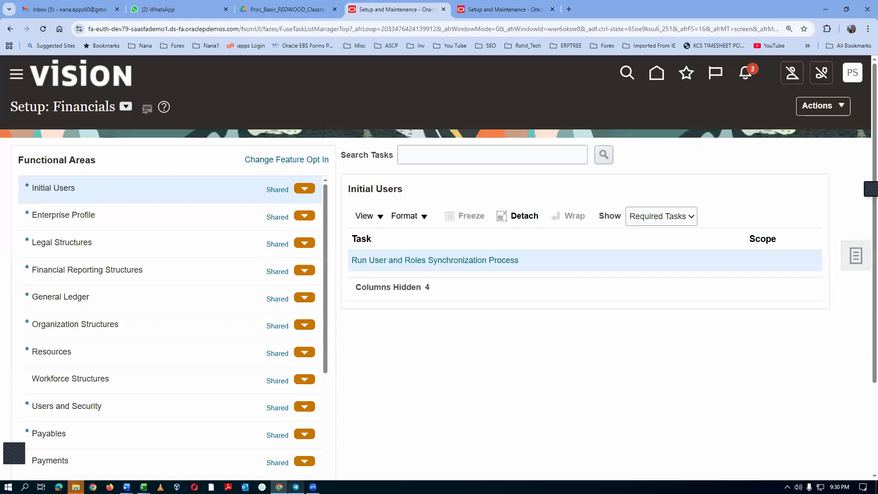
pyautogui.click(296, 487)
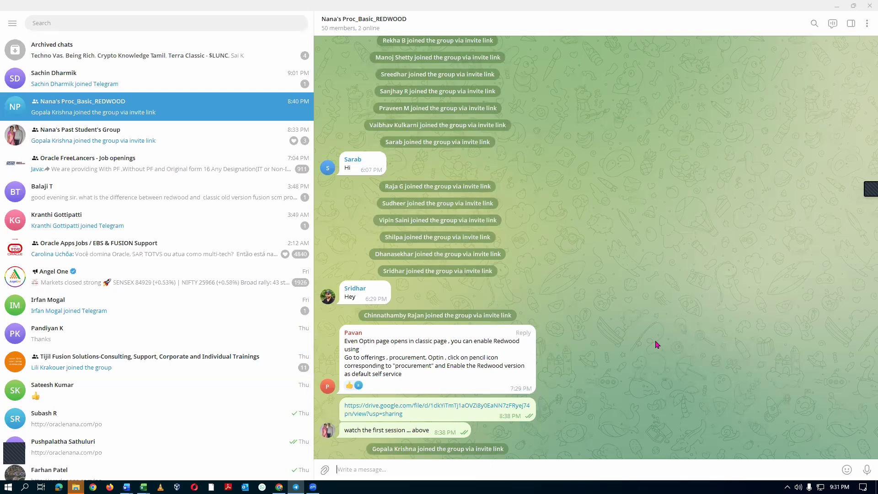
pyautogui.hotkey('alt', 'Tab')
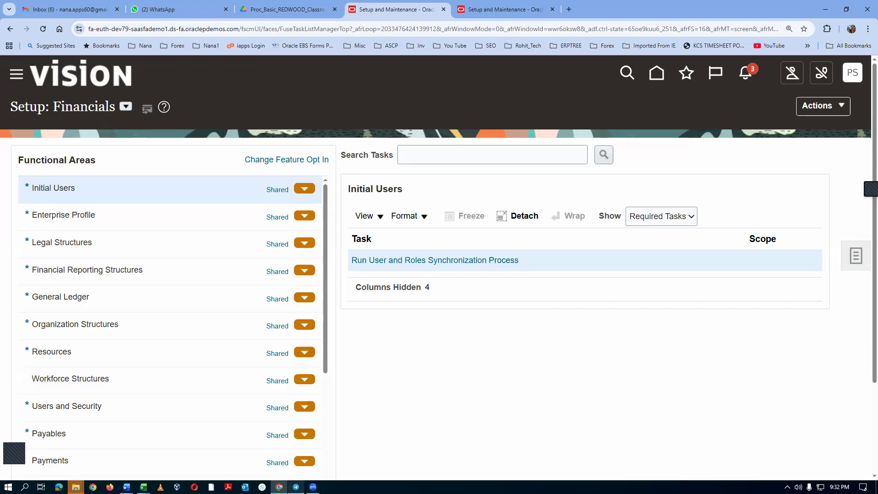
pyautogui.click(296, 486)
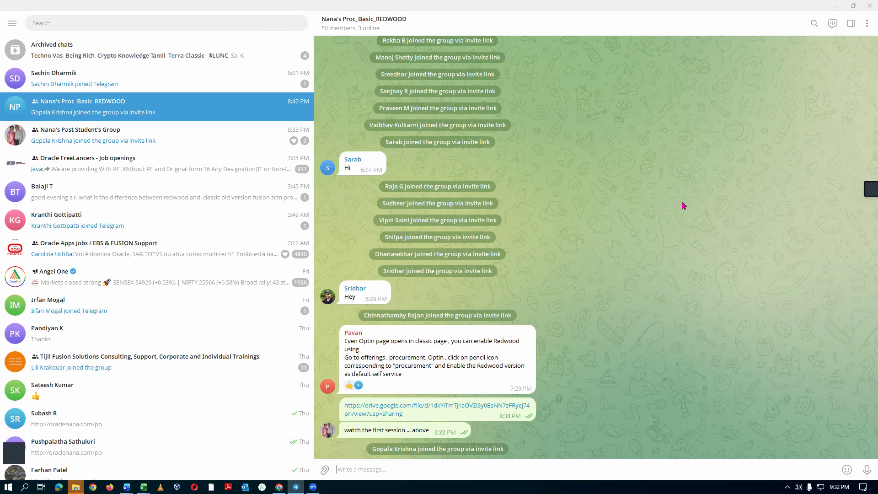
pyautogui.hotkey('alt', 'Tab')
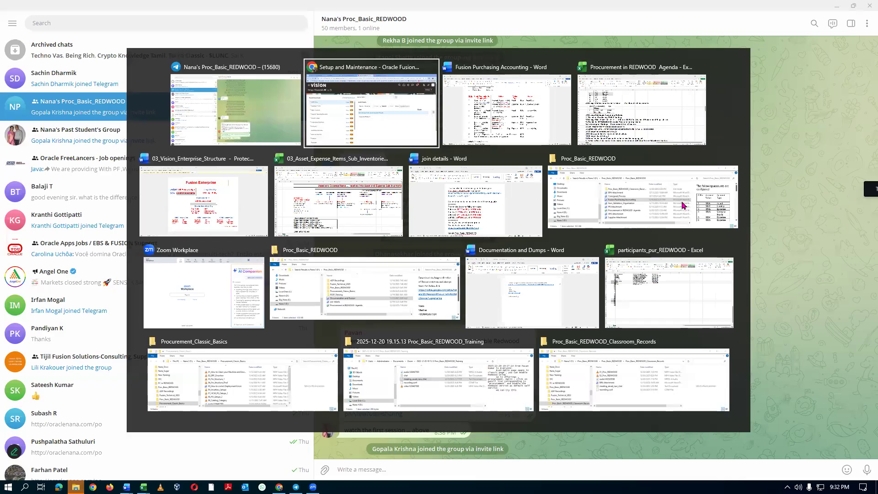
pyautogui.hotkey('alt', 'Tab')
pyautogui.hotkey('alt', 'Tab')
pyautogui.hotkey('alt', 'Tab')
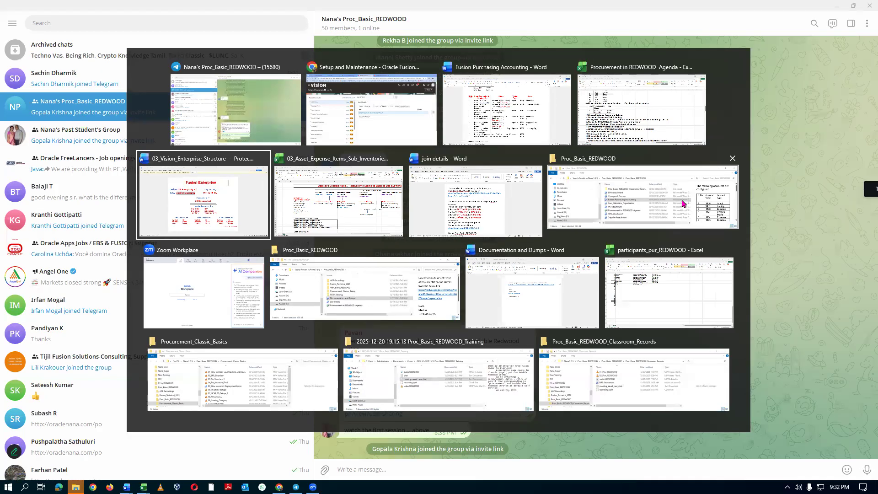
pyautogui.hotkey('alt', 'Tab')
pyautogui.hotkey('alt', 'Tab')
pyautogui.hotkey('alt', 'Tab')
pyautogui.hotkey('alt', 'Tab')
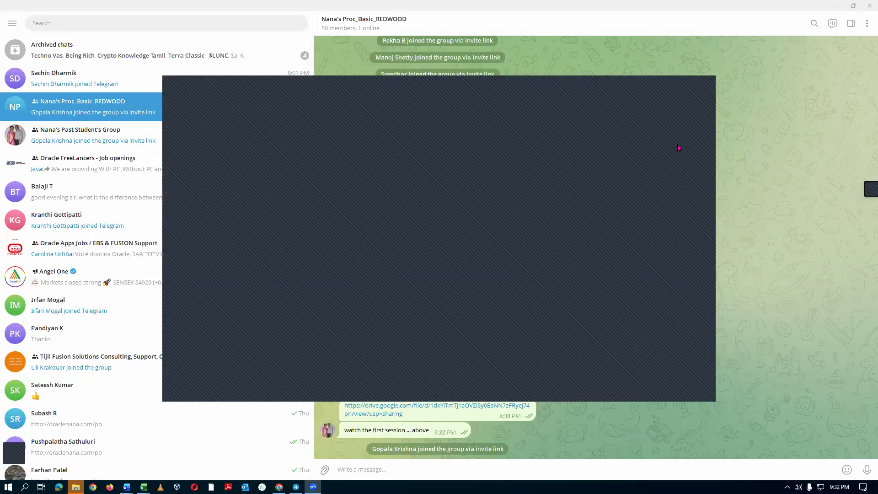
pyautogui.hotkey('alt', 'Tab')
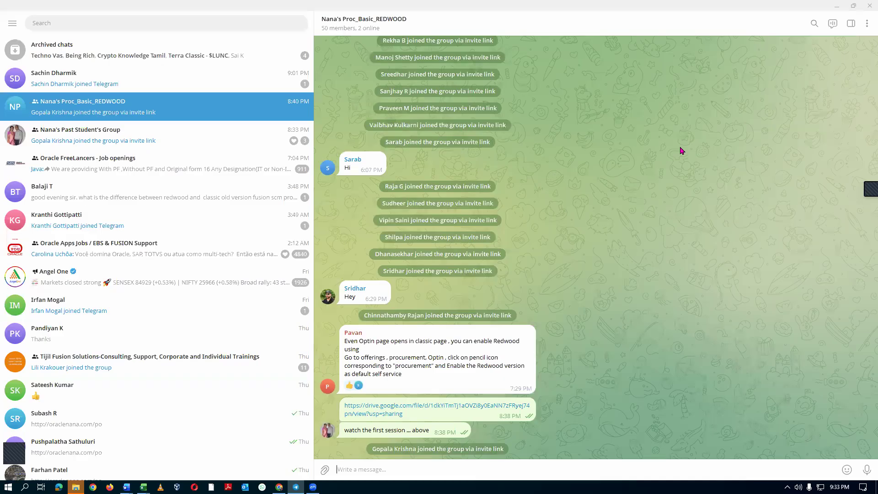
pyautogui.hotkey('alt', 'Tab')
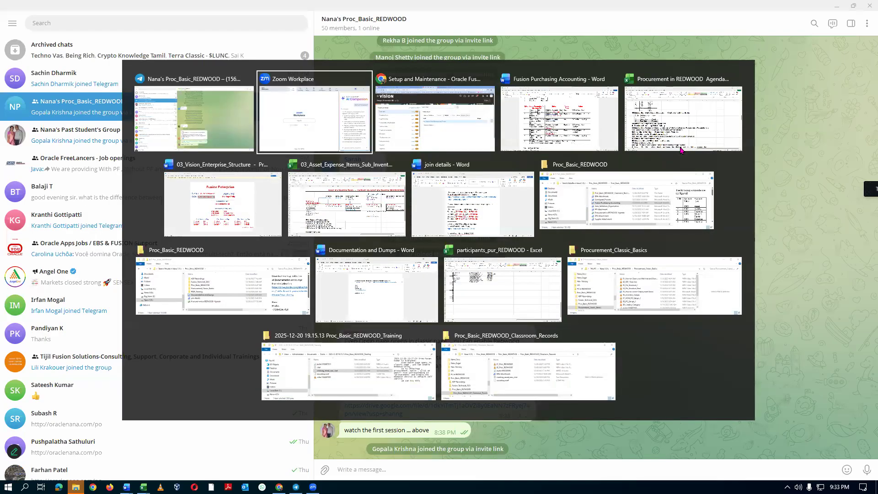
pyautogui.hotkey('alt', 'Tab')
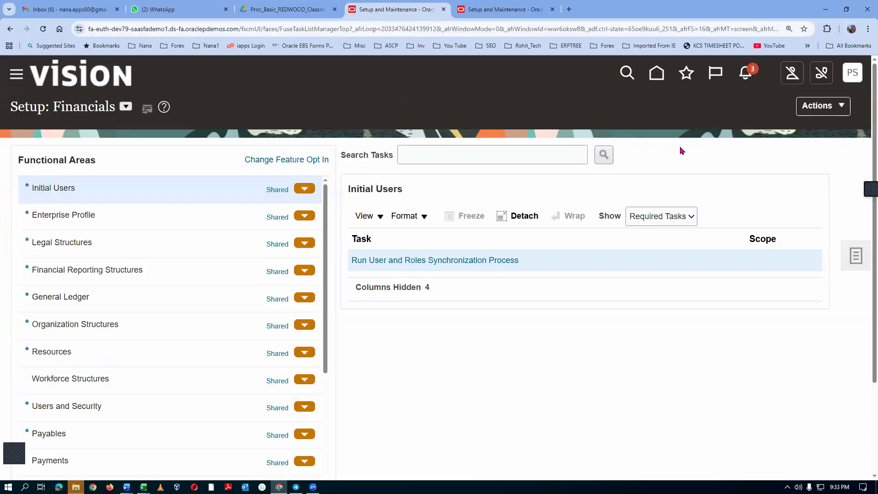